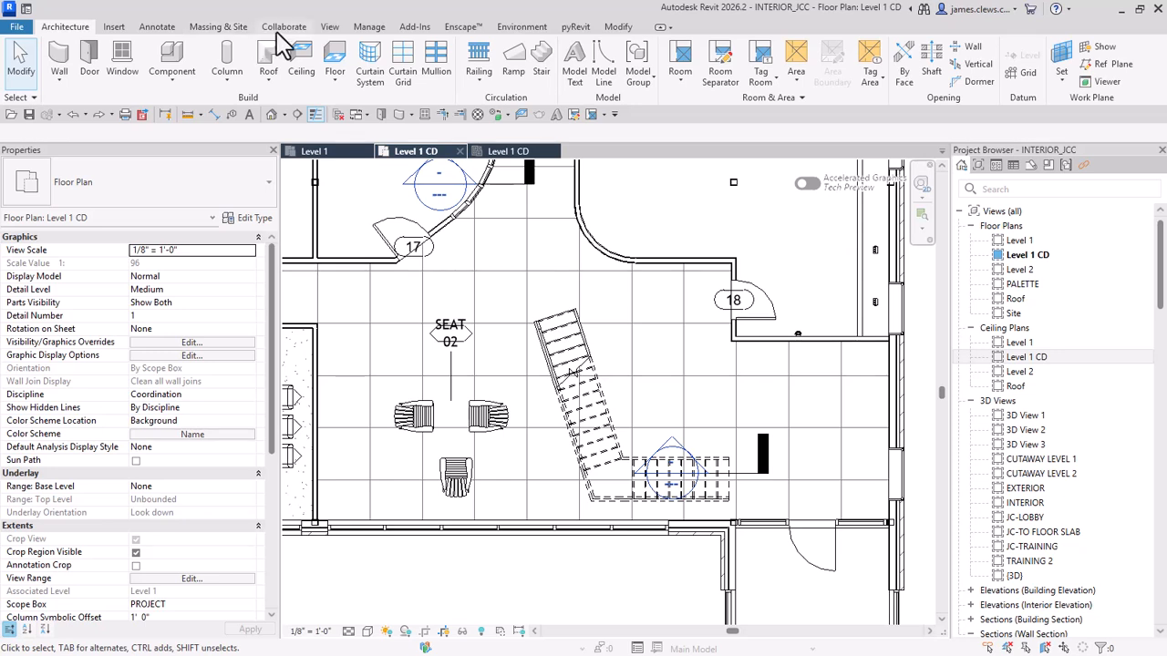
Step: Draw a detail line in the Overhead style, about 13' 6" long, from the wall corner below door 18 straight down to the exterior wall
click(164, 28)
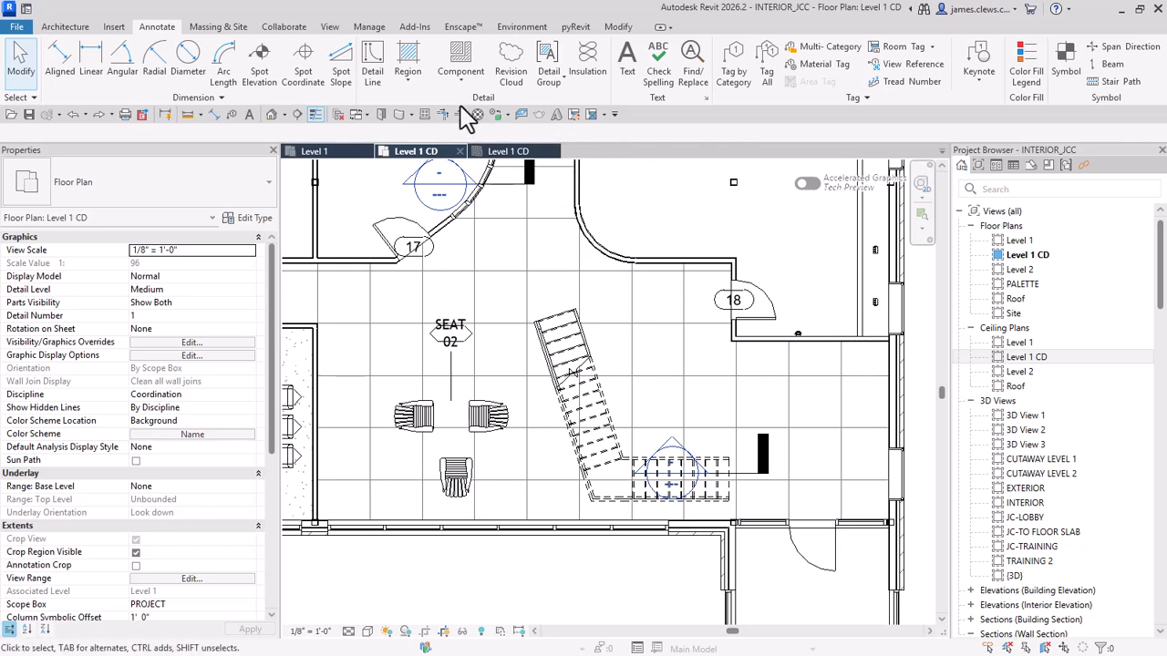
click(381, 66)
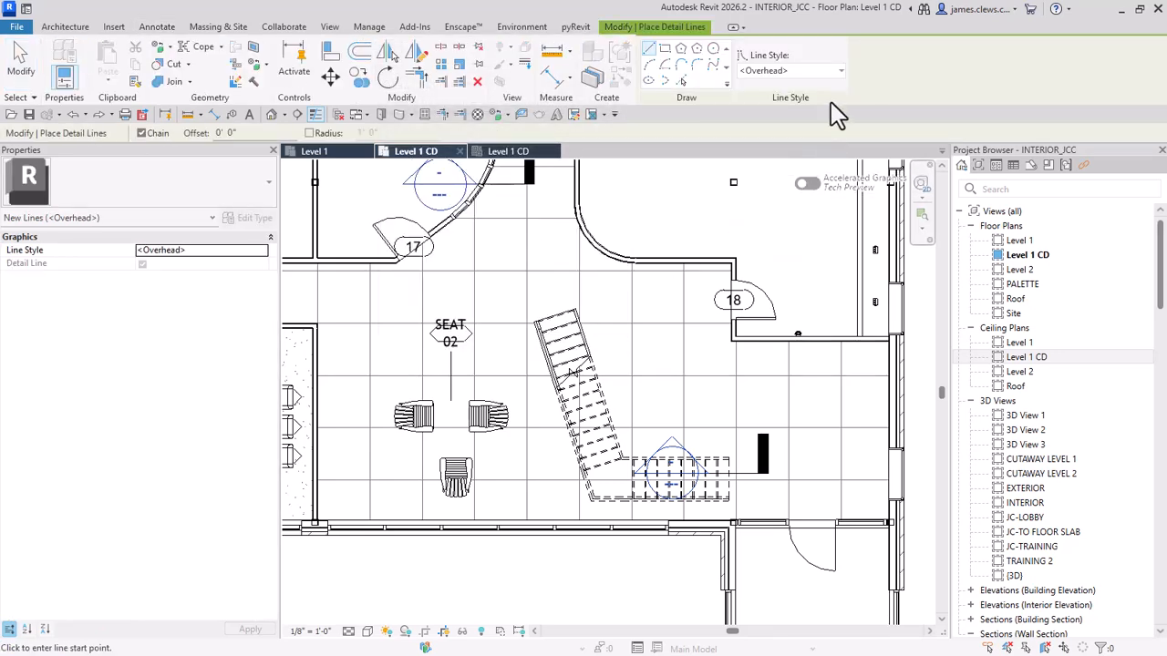
click(833, 74)
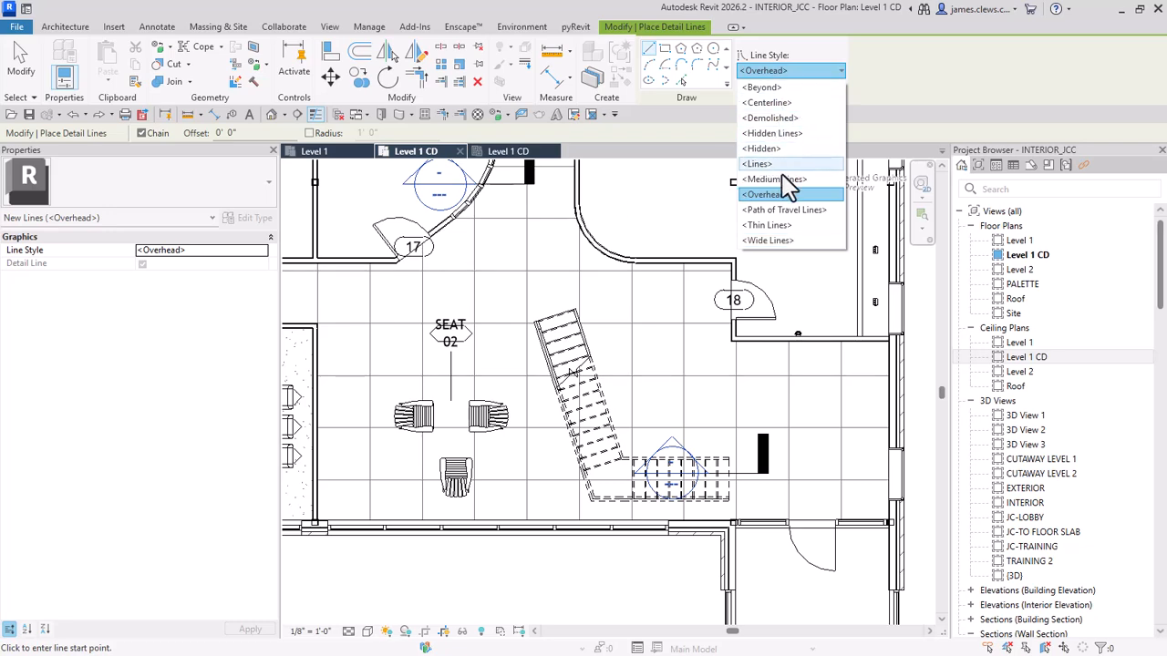
click(758, 198)
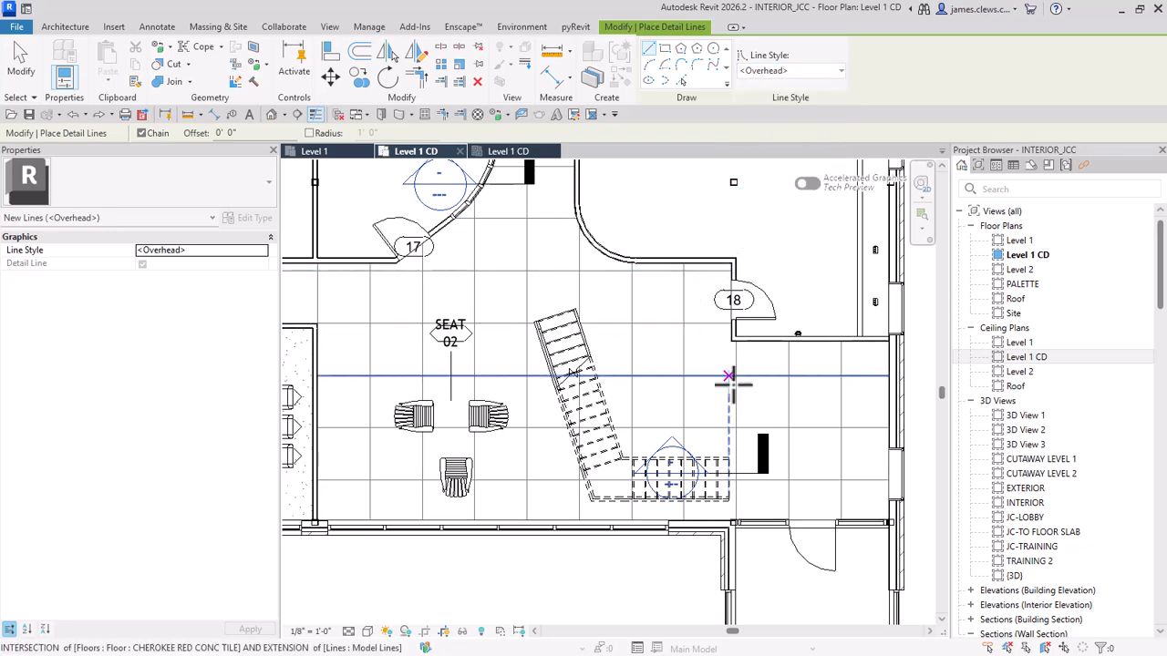
scroll(732, 358, up, 1)
scroll(732, 358, up, 2)
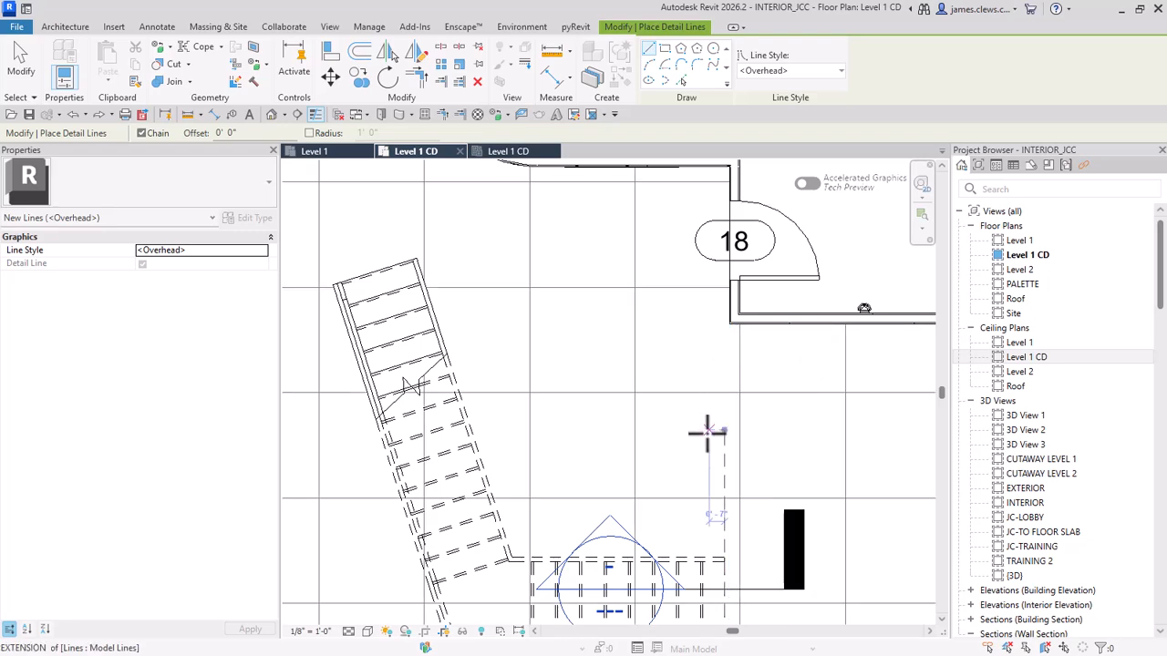
click(736, 325)
middle_drag(736, 498, 695, 253)
scroll(695, 252, down, 1)
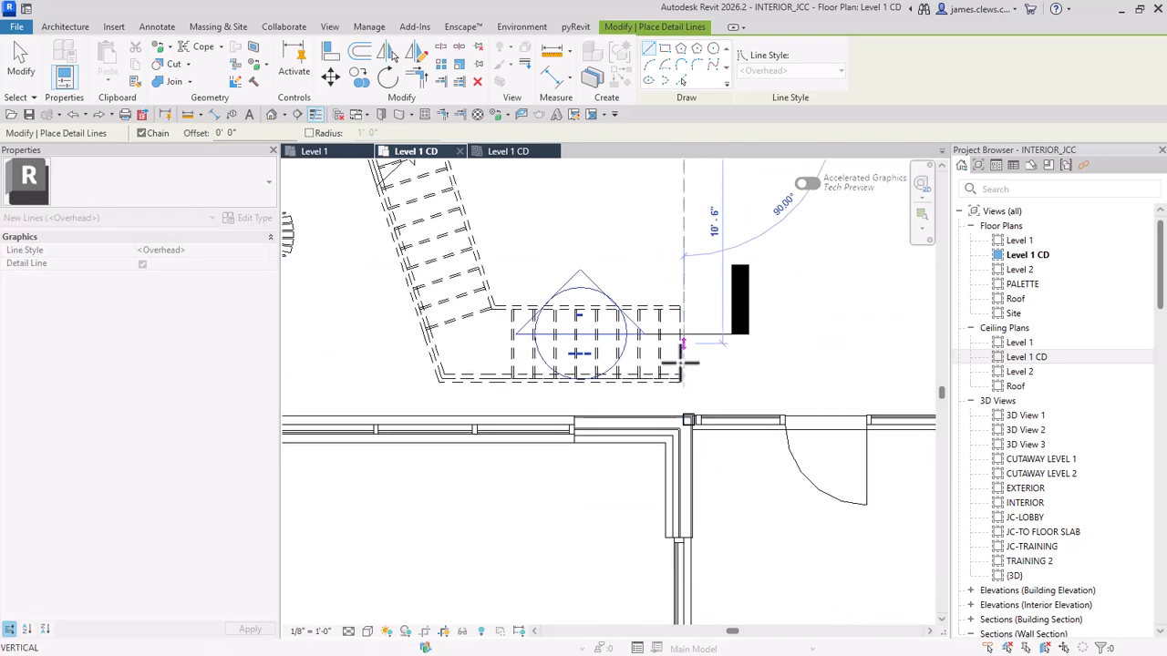
click(683, 414)
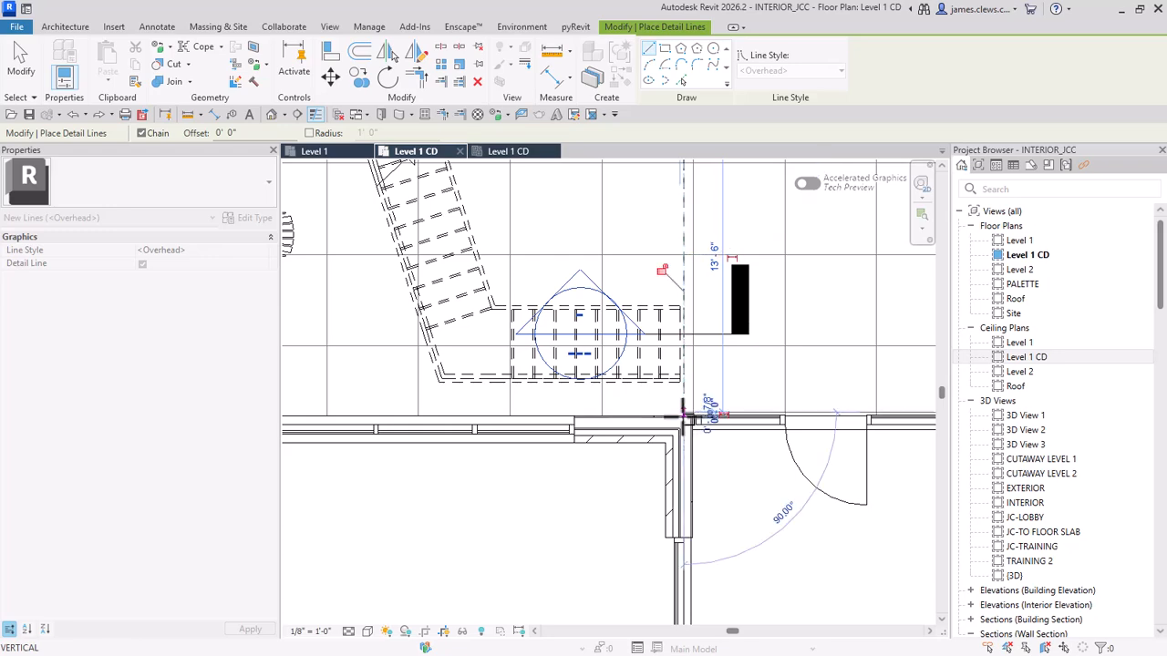
key(Escape)
key(Escape)
Step: Draw an Overhead detail line across the corridor opening, from the dining room's upper wall corner straight up to the wall near door 17
scroll(601, 461, down, 1)
scroll(602, 456, down, 1)
middle_drag(642, 501, 689, 584)
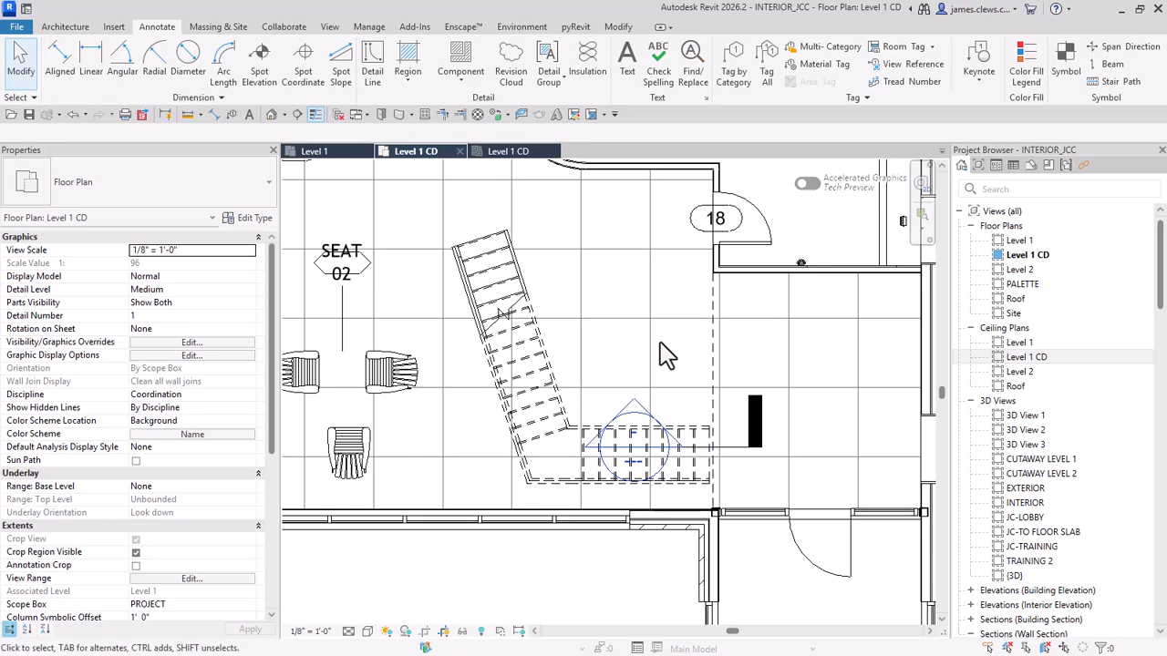
scroll(659, 341, down, 1)
middle_drag(659, 341, 870, 429)
scroll(428, 314, up, 1)
scroll(435, 326, up, 1)
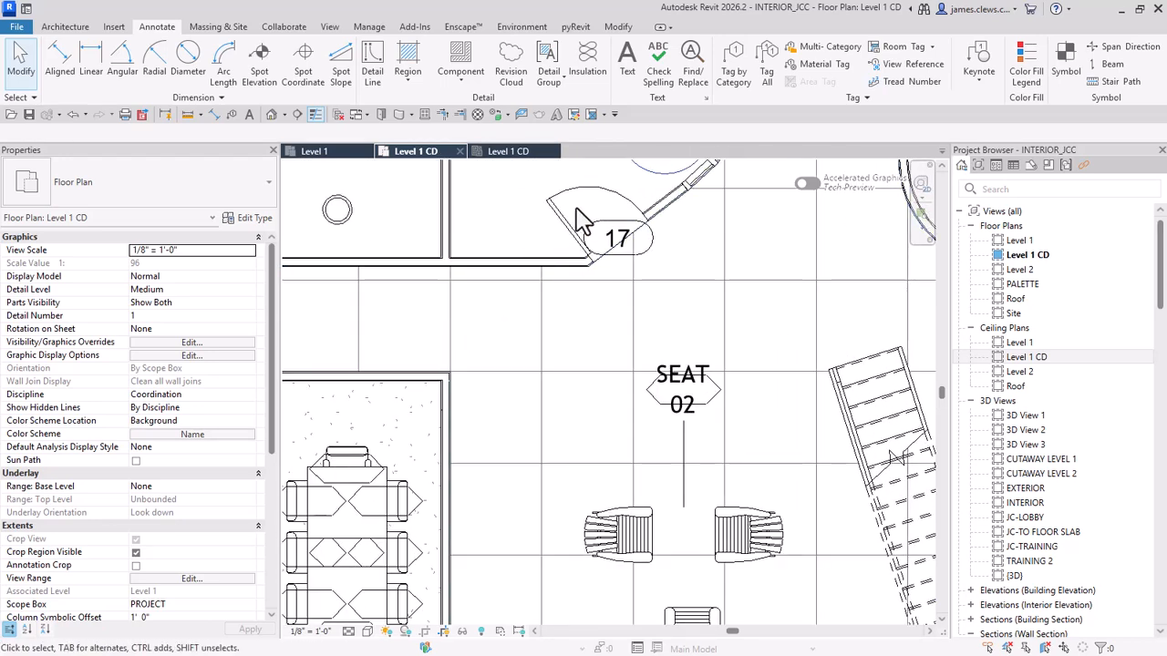
click(372, 69)
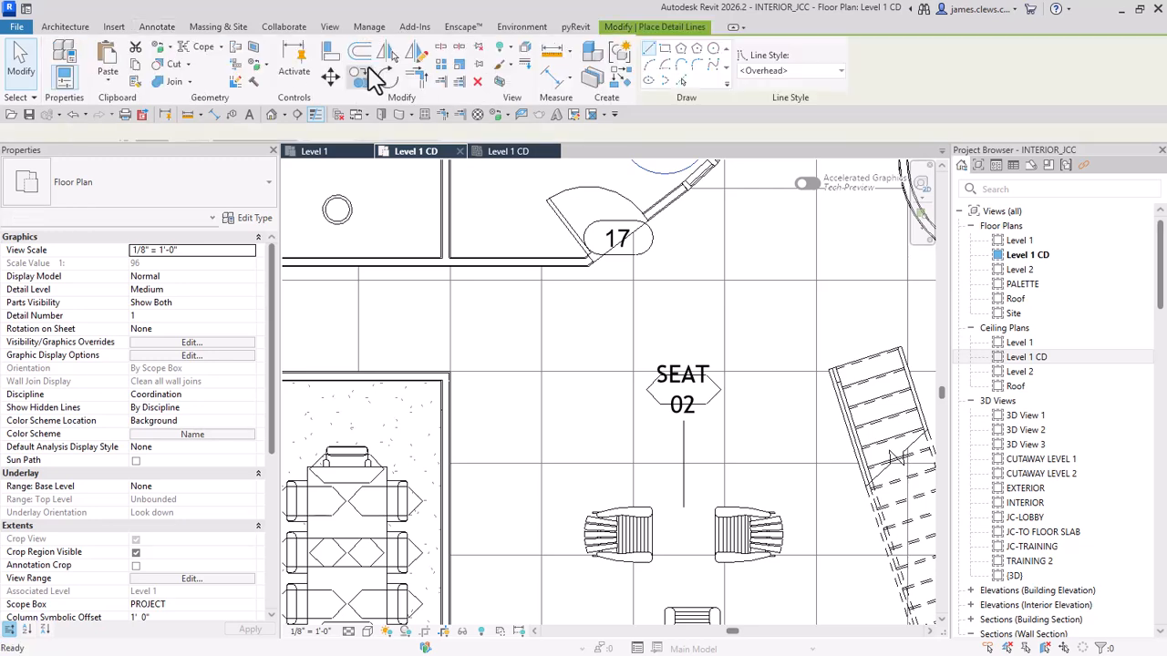
click(449, 371)
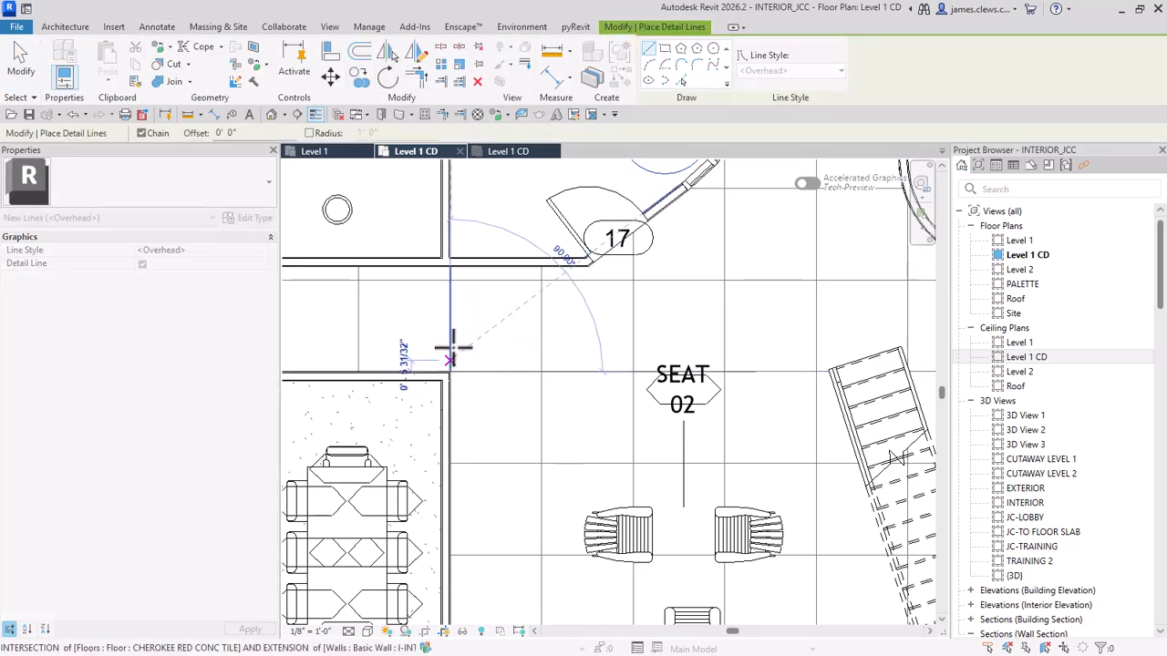
click(451, 265)
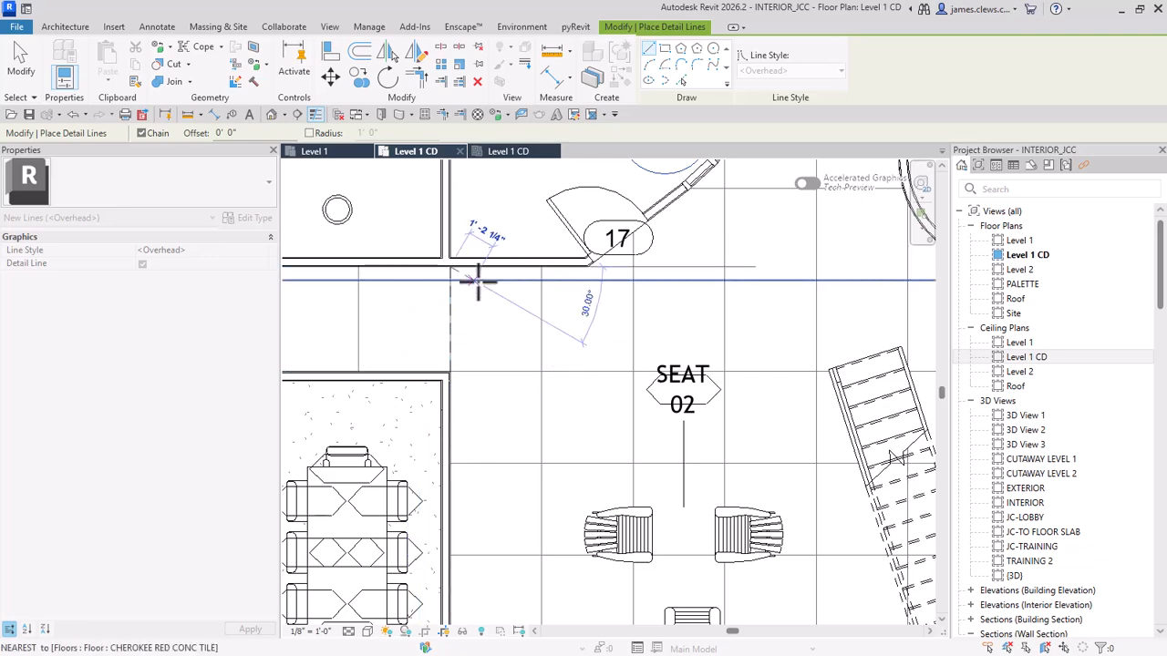
key(Escape)
key(Escape)
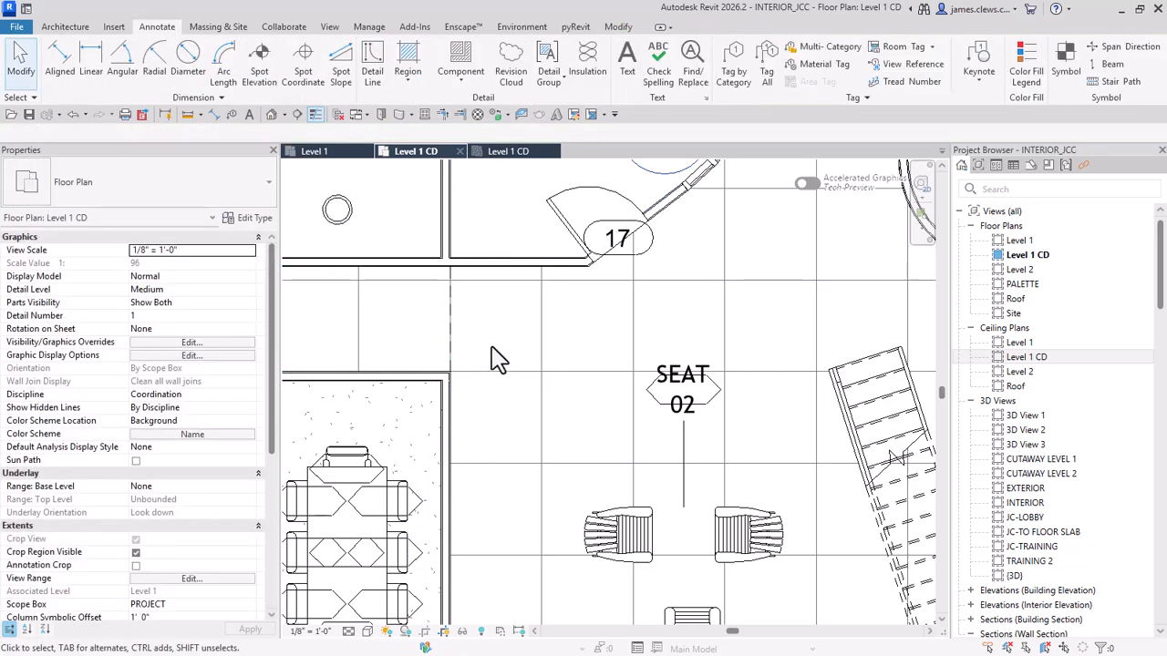
Step: Start a text note and duplicate the 1/4" Arial text type as 1/8" Arial
scroll(437, 328, up, 4)
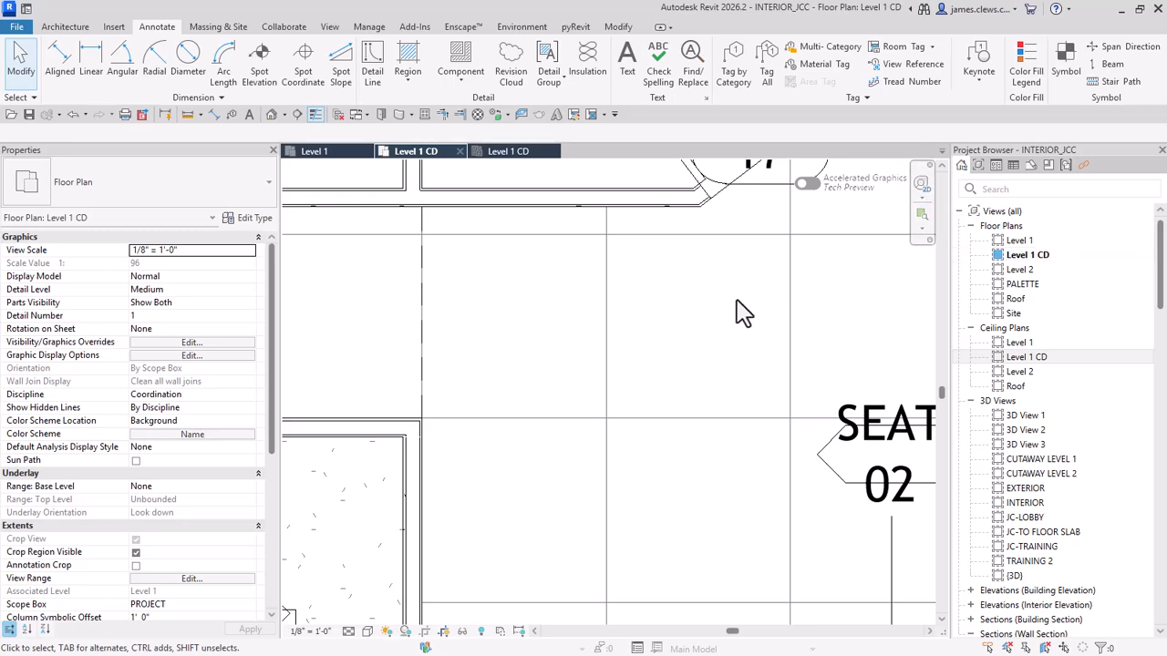
scroll(464, 347, down, 2)
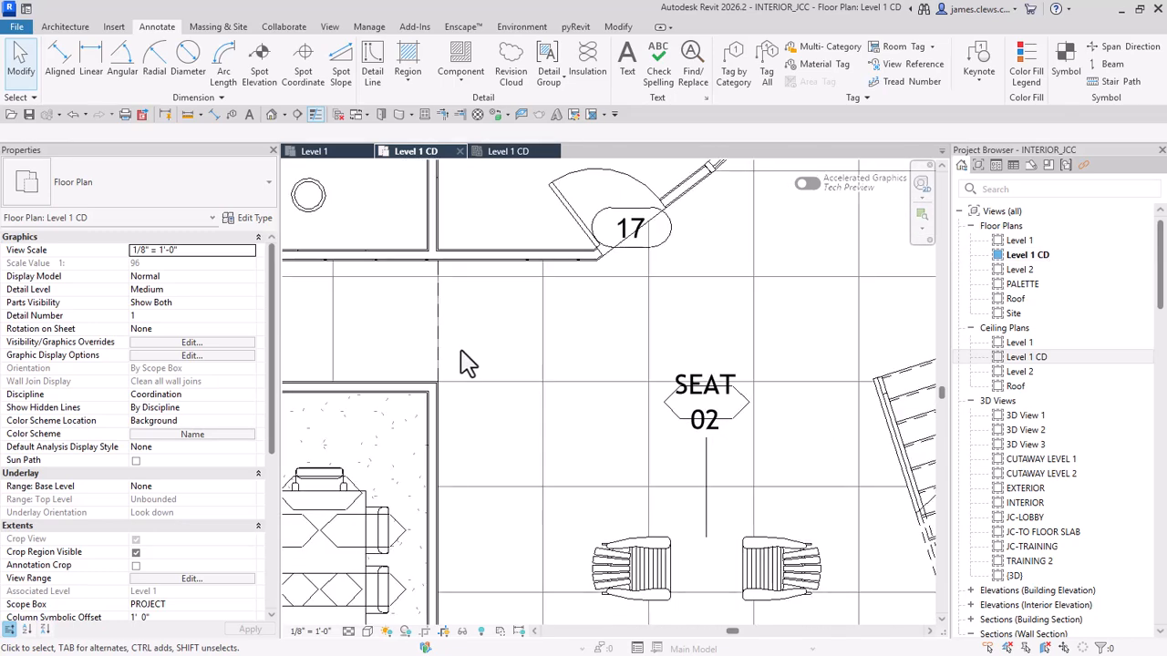
scroll(465, 360, down, 2)
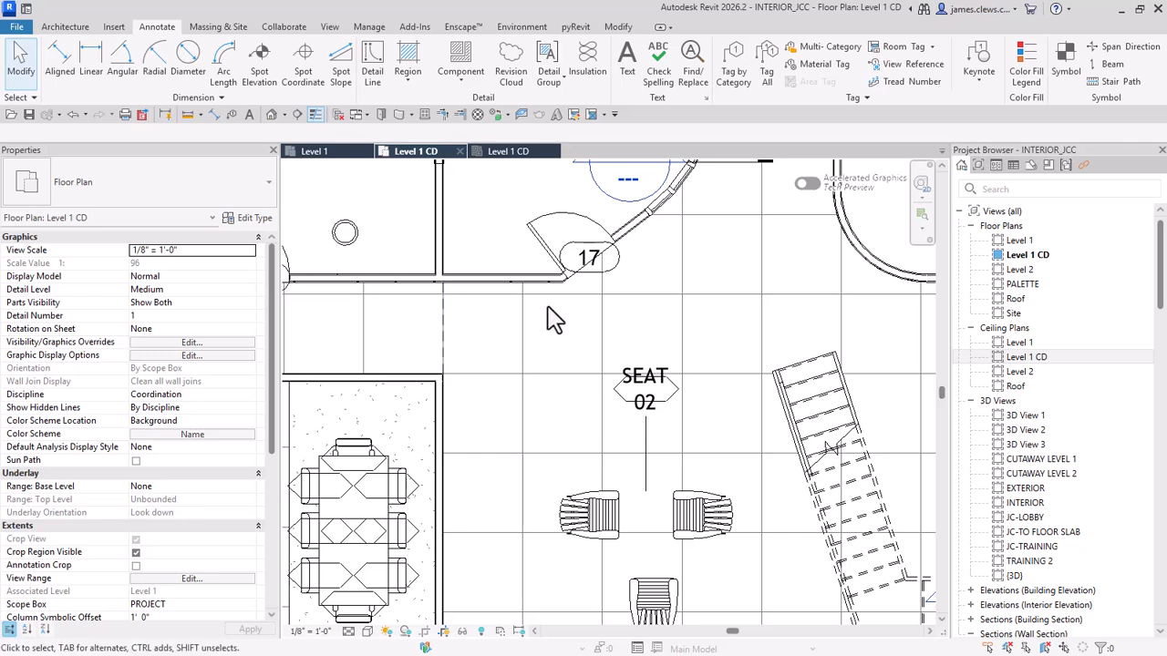
click(626, 66)
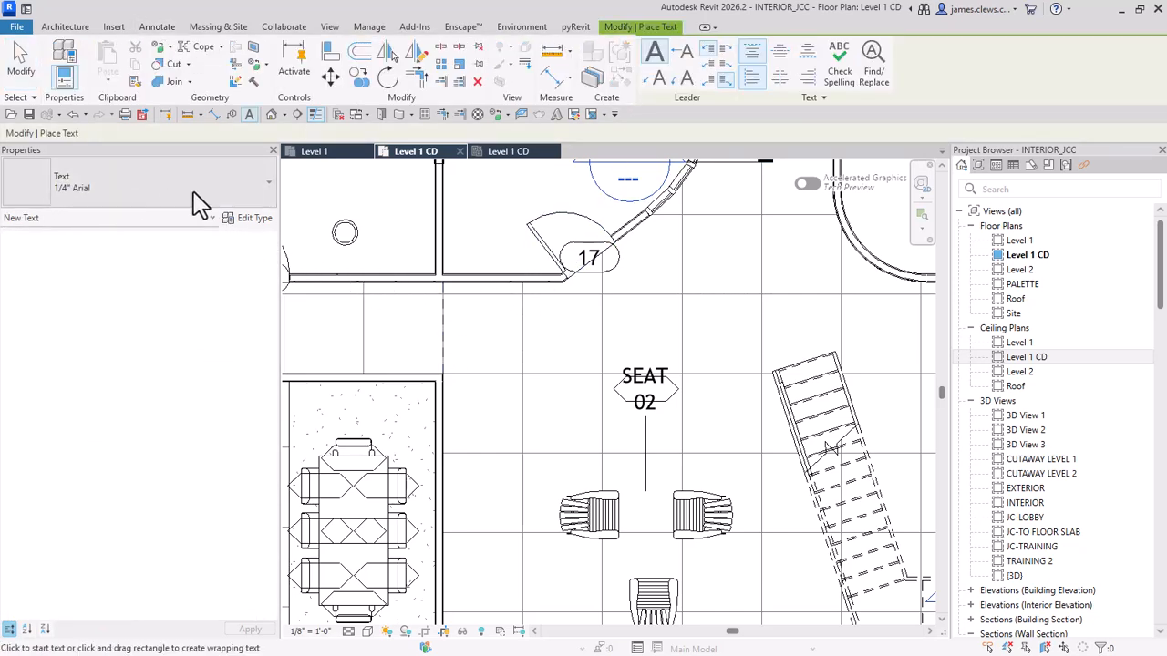
click(262, 202)
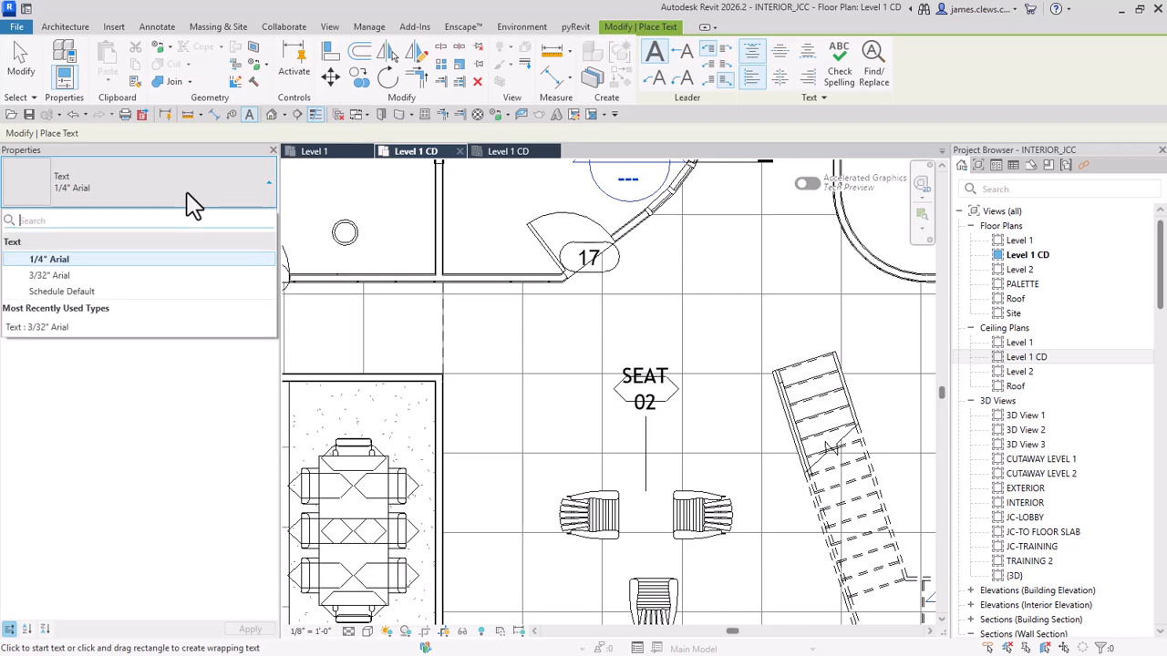
click(96, 259)
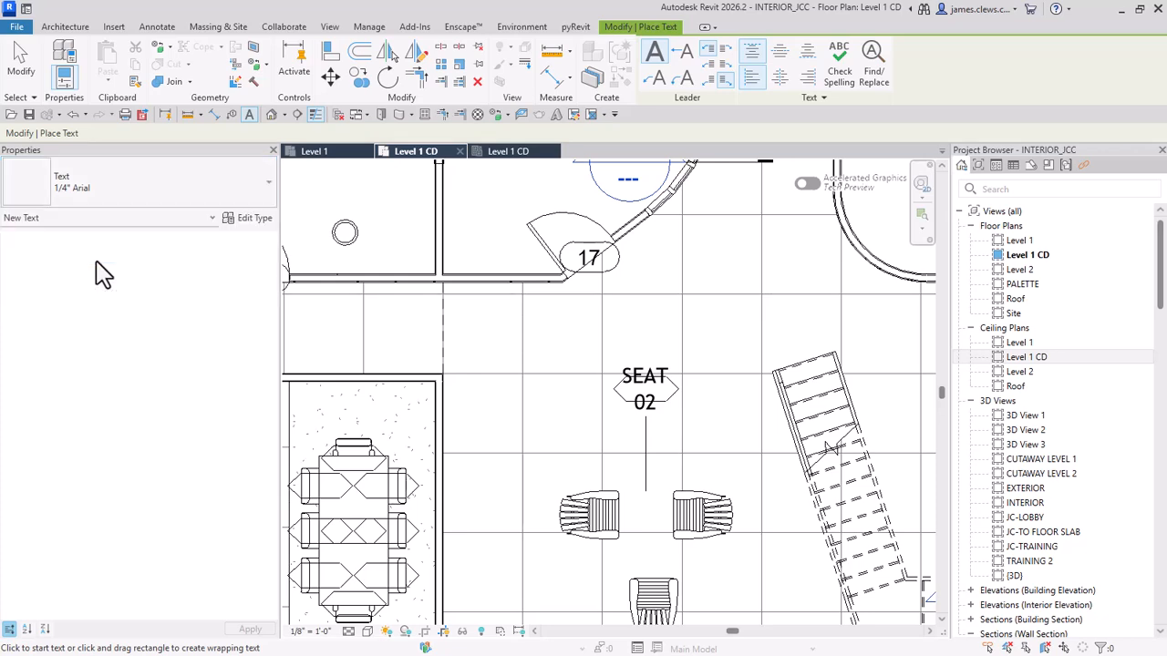
click(248, 221)
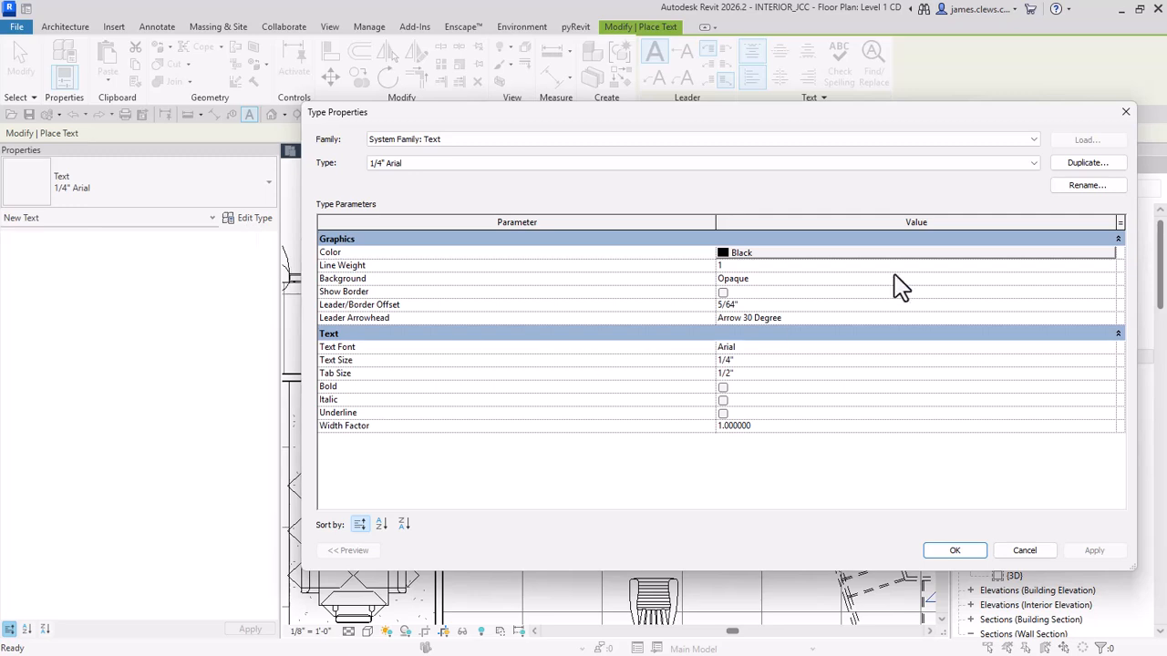
click(1086, 163)
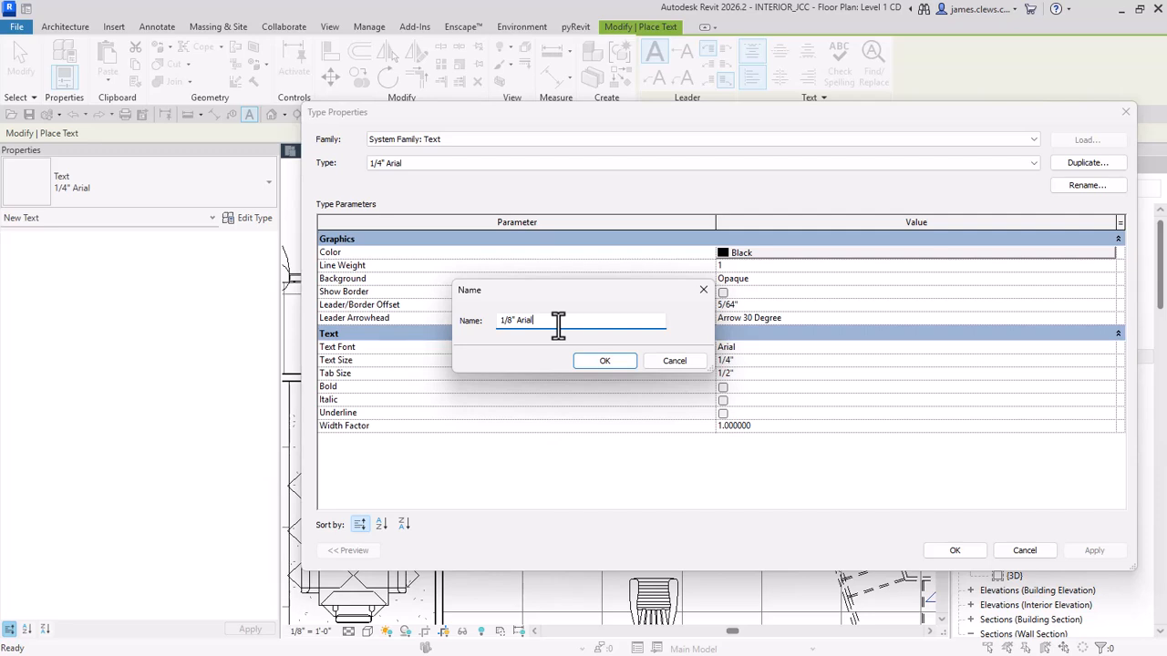
click(605, 360)
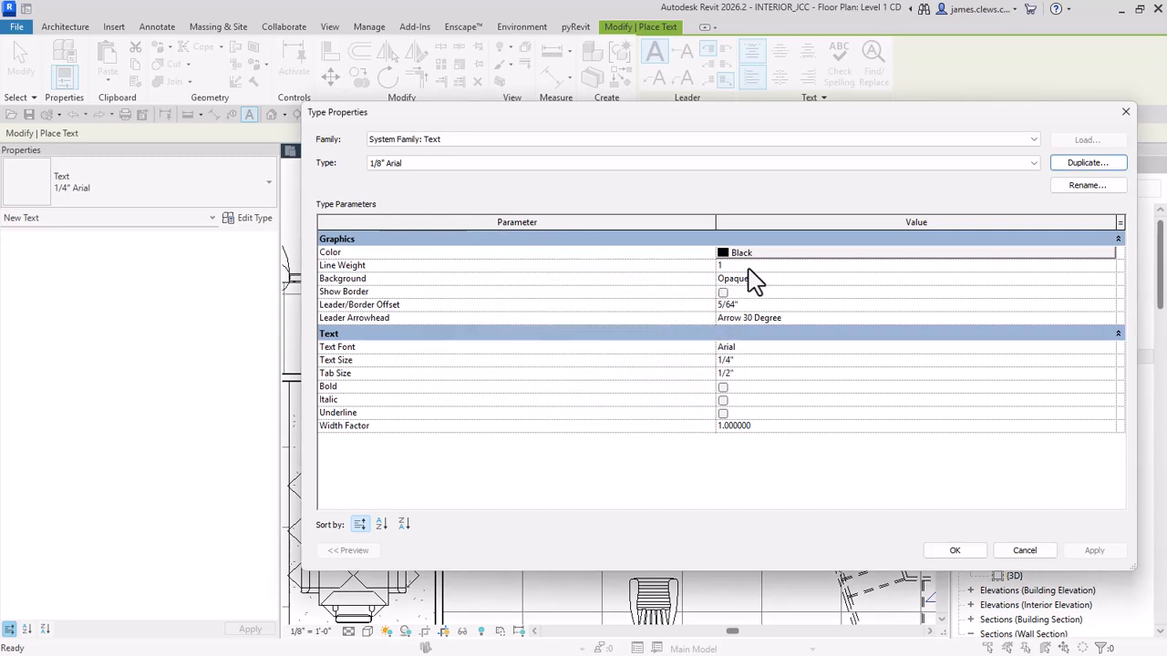
Step: Set the 1/8" Arial type's text size to 1/8" and its tab size to 1/4", and accept the type properties
click(739, 363)
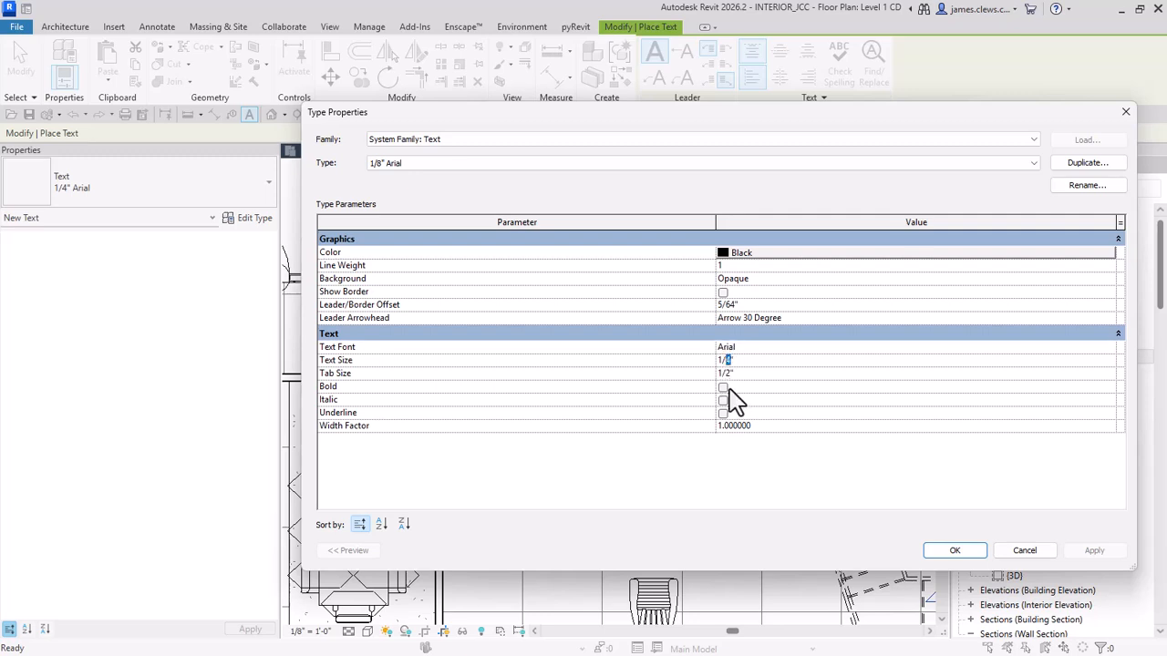
text(8)
text(1/4)
click(955, 551)
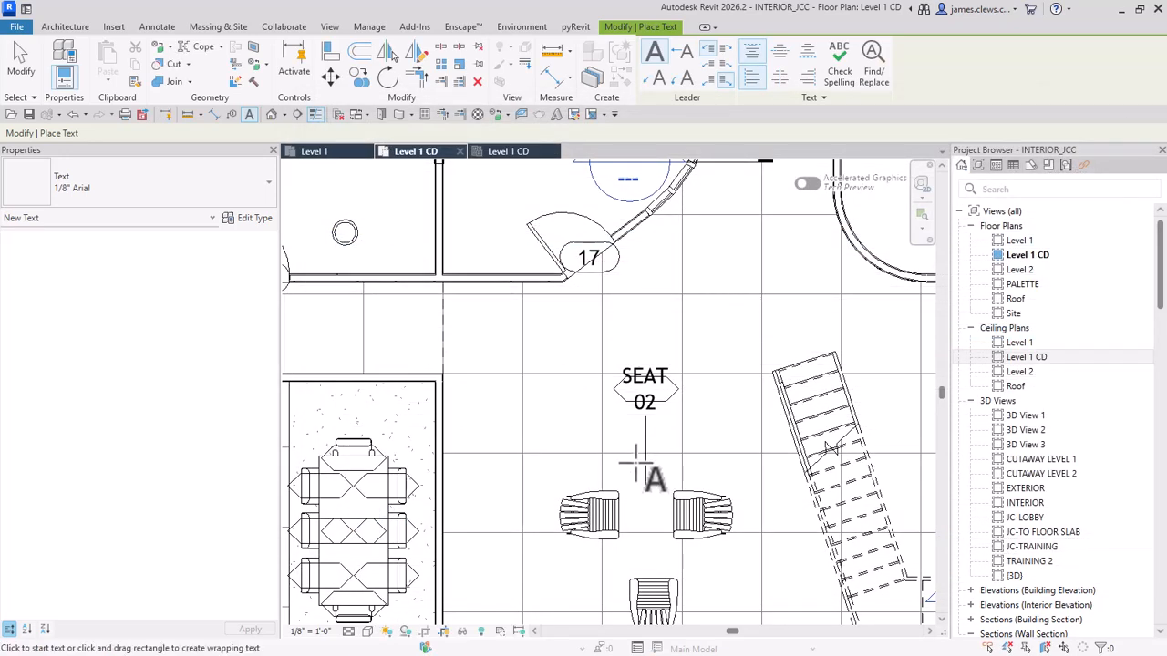
Step: Place a text note reading VOID in the open floor area between door 17 and the stair, above the seating group
click(691, 315)
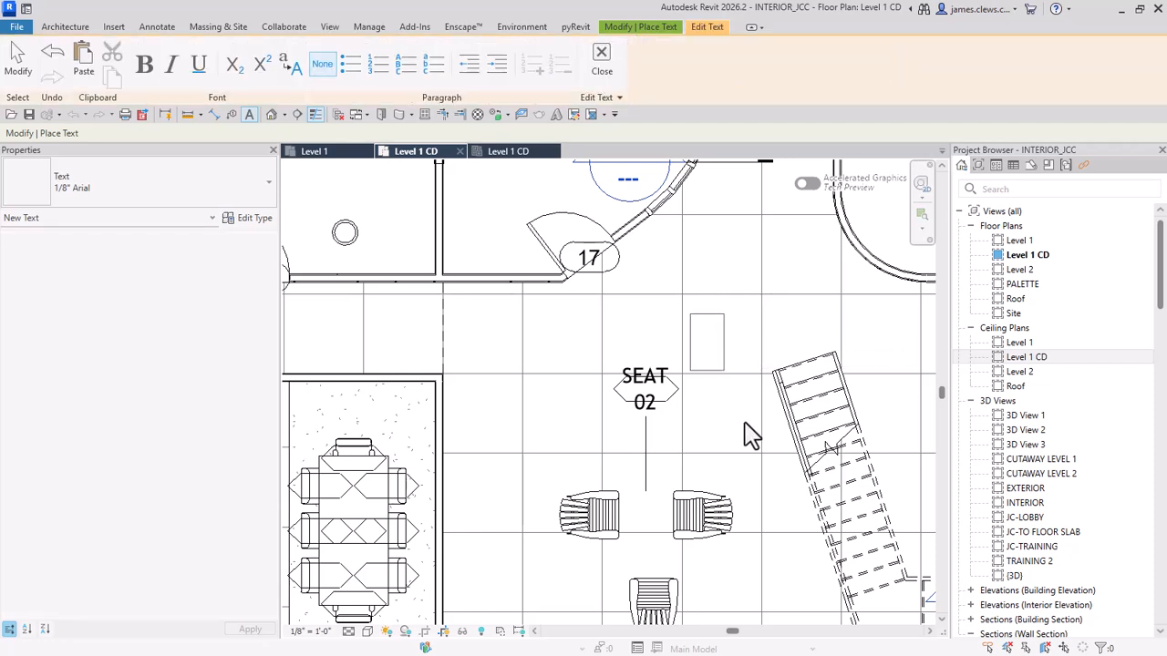
text(voi)
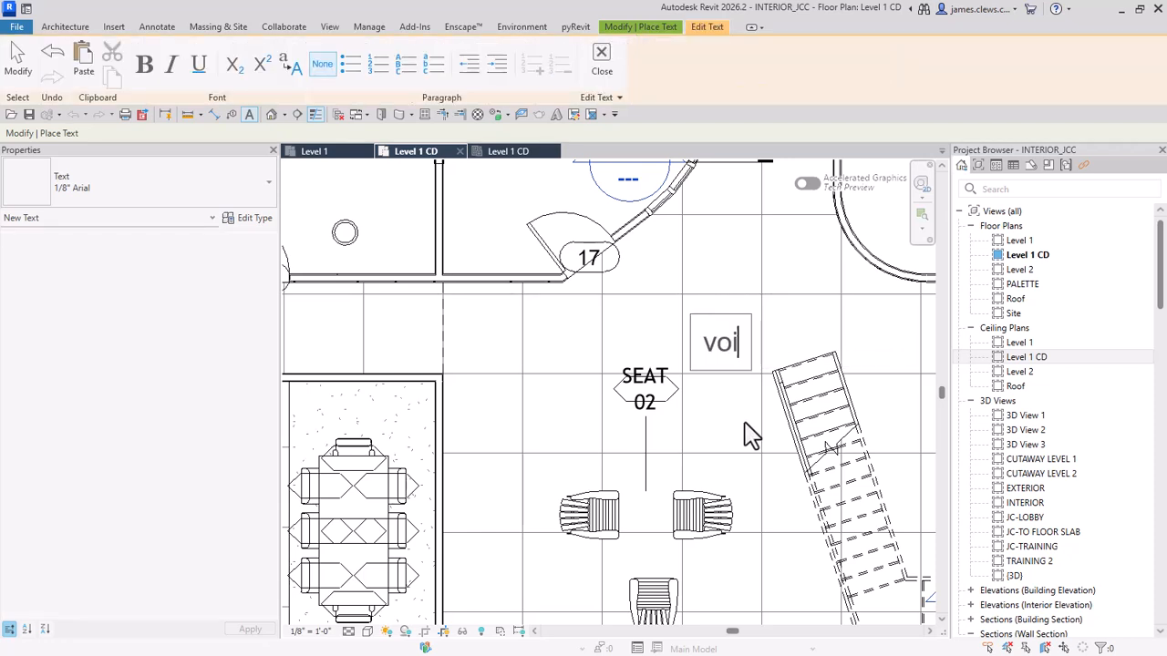
text(d)
key(BackSpace)
key(BackSpace)
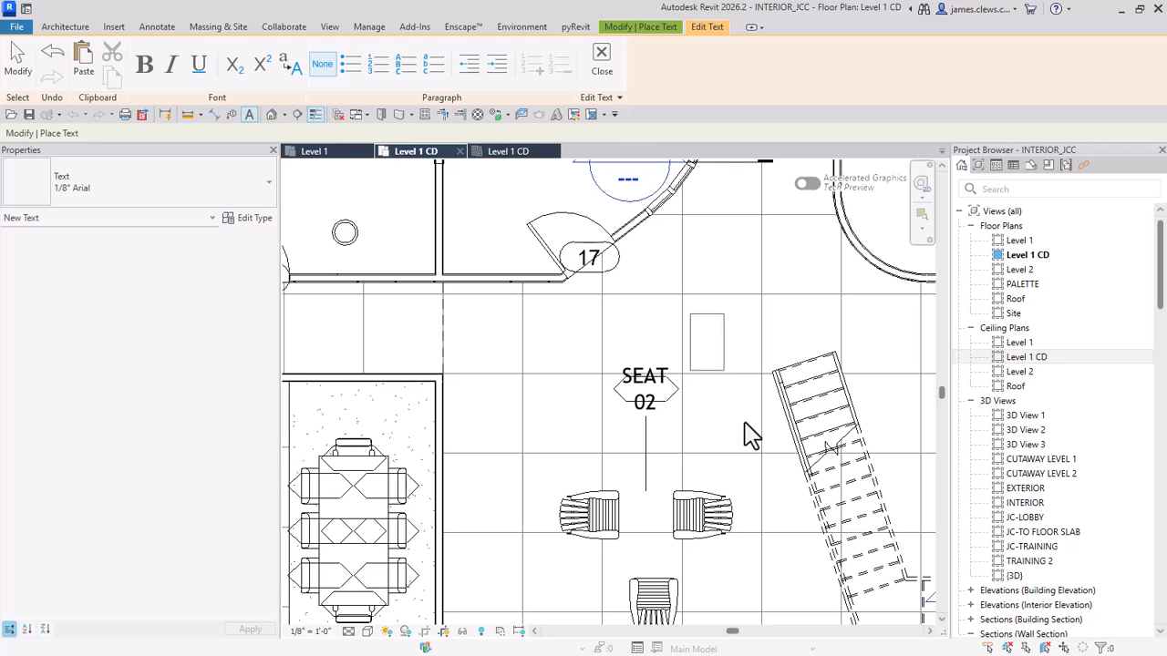
text(VOID)
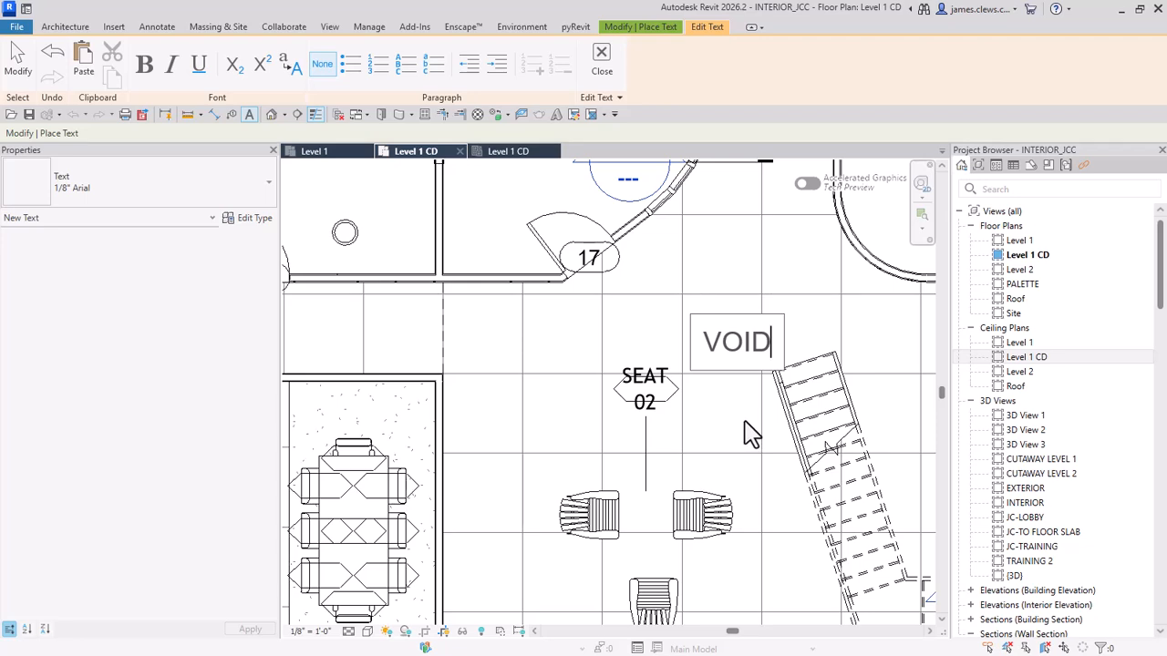
click(670, 351)
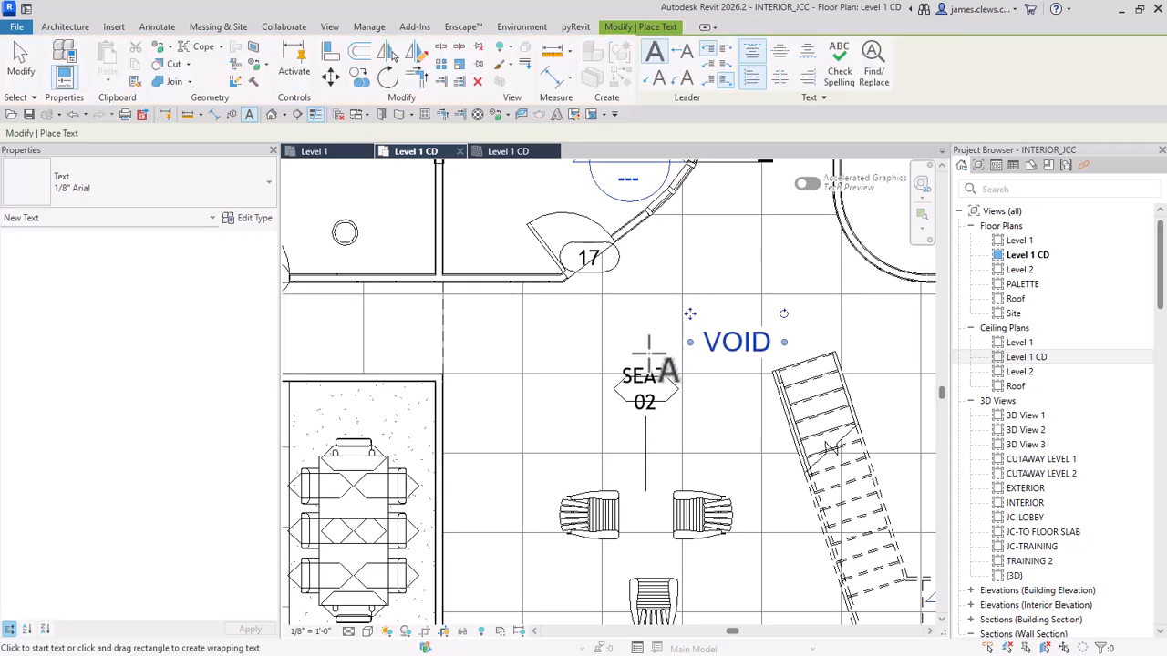
key(Escape)
key(Escape)
Step: Draw a Wide Lines detail line diagonally across the void, from its upper-left corner near door 17 to its lower-right corner at the exterior wall
scroll(647, 357, down, 3)
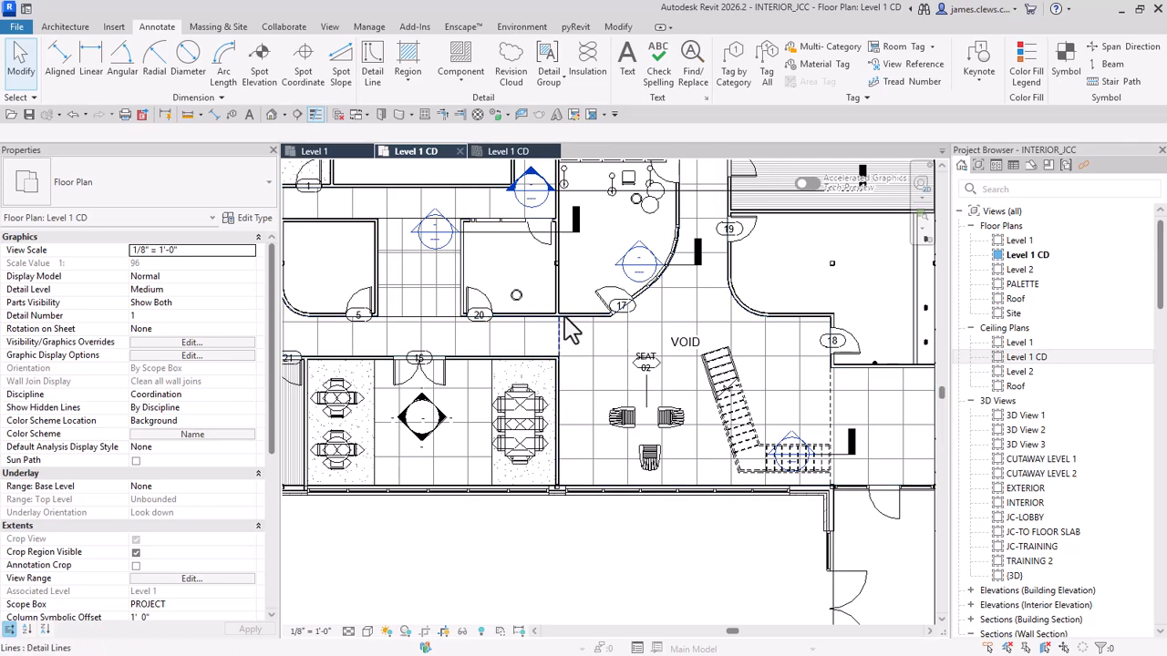
scroll(565, 330, up, 3)
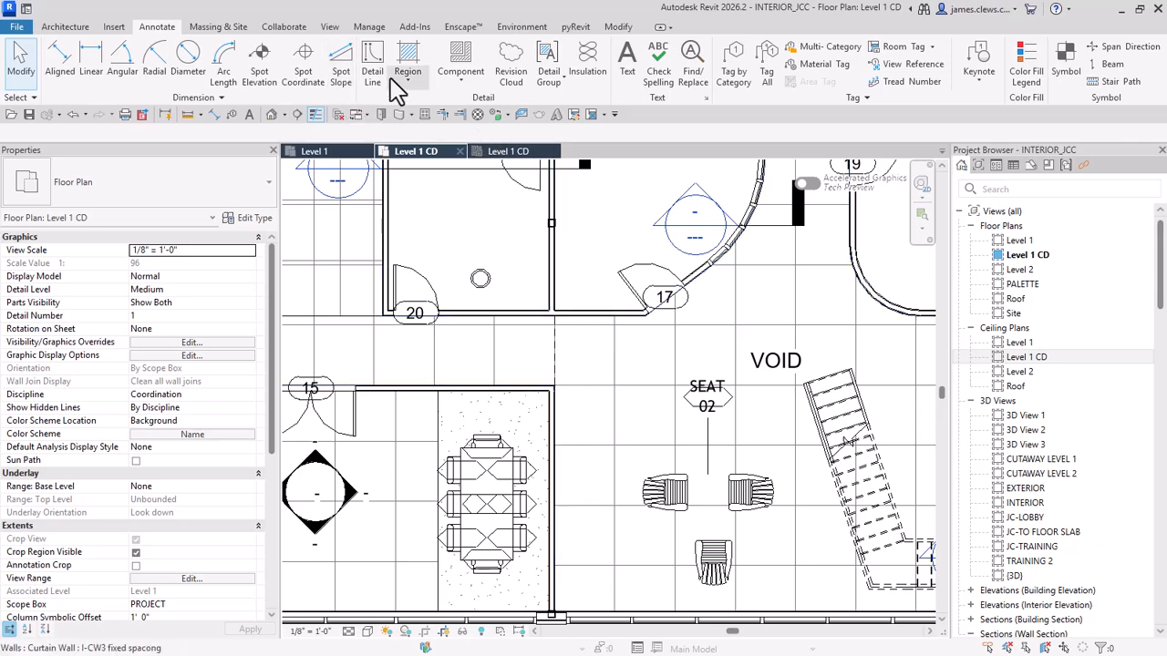
click(372, 68)
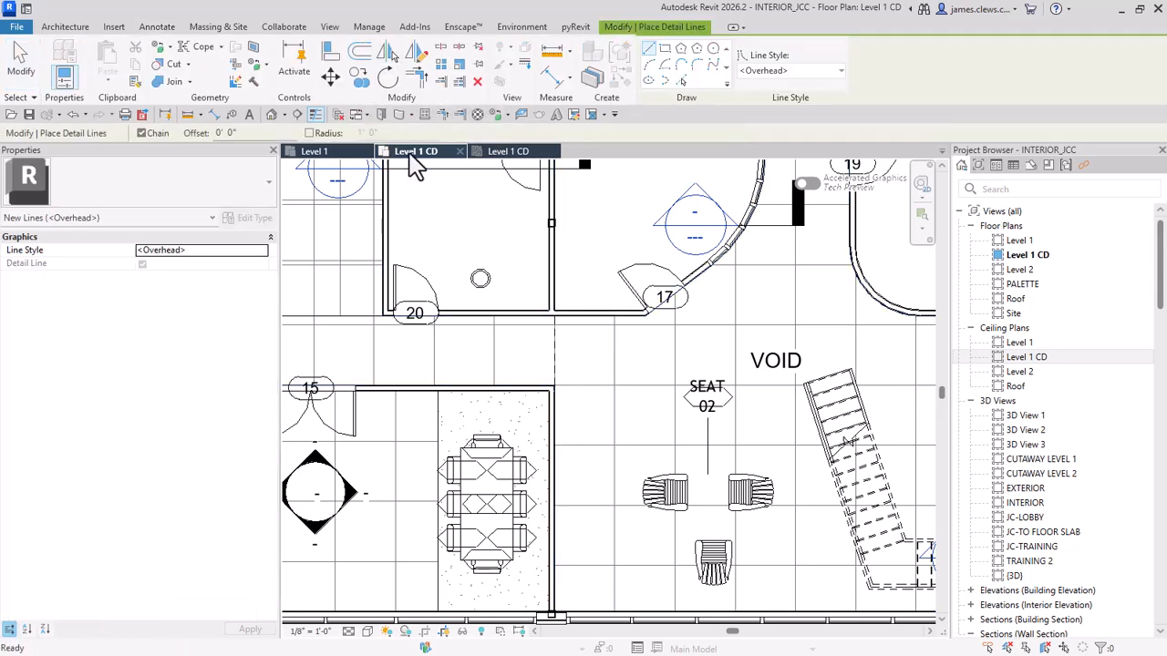
click(831, 71)
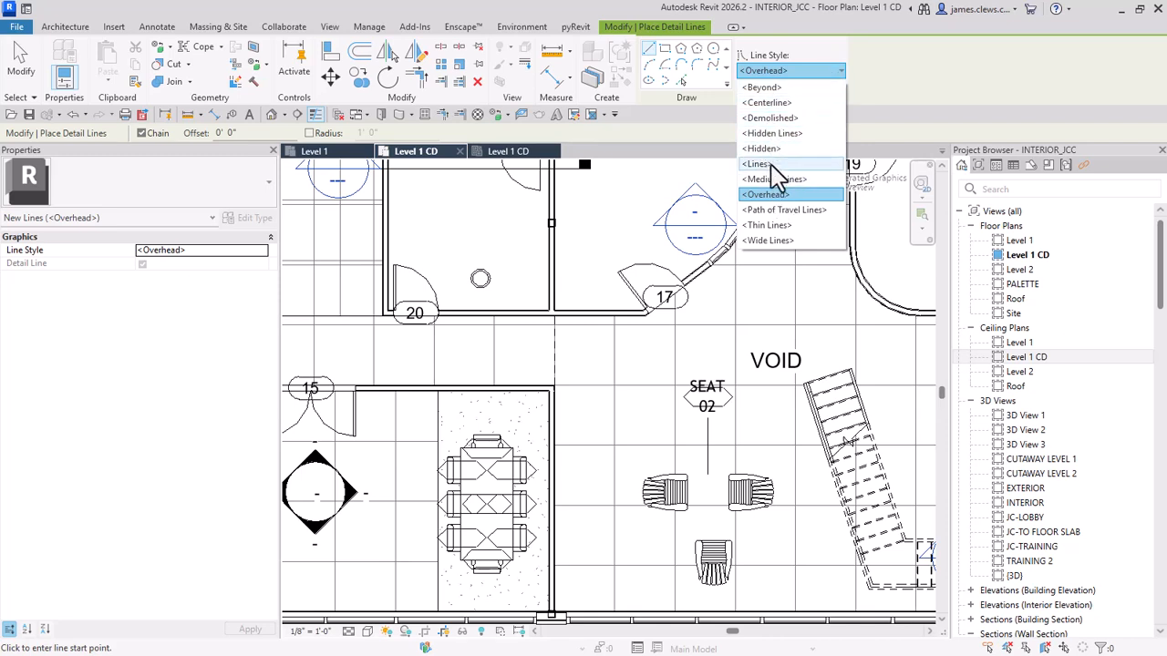
click(768, 241)
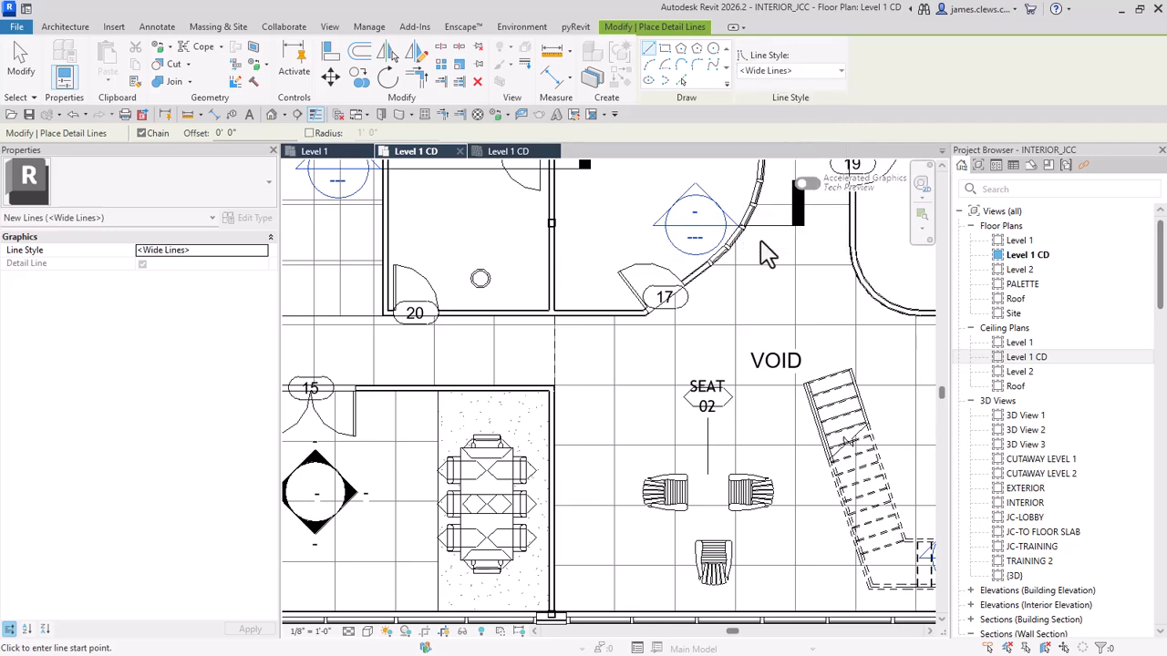
click(555, 315)
scroll(843, 506, down, 1)
middle_drag(844, 506, 620, 340)
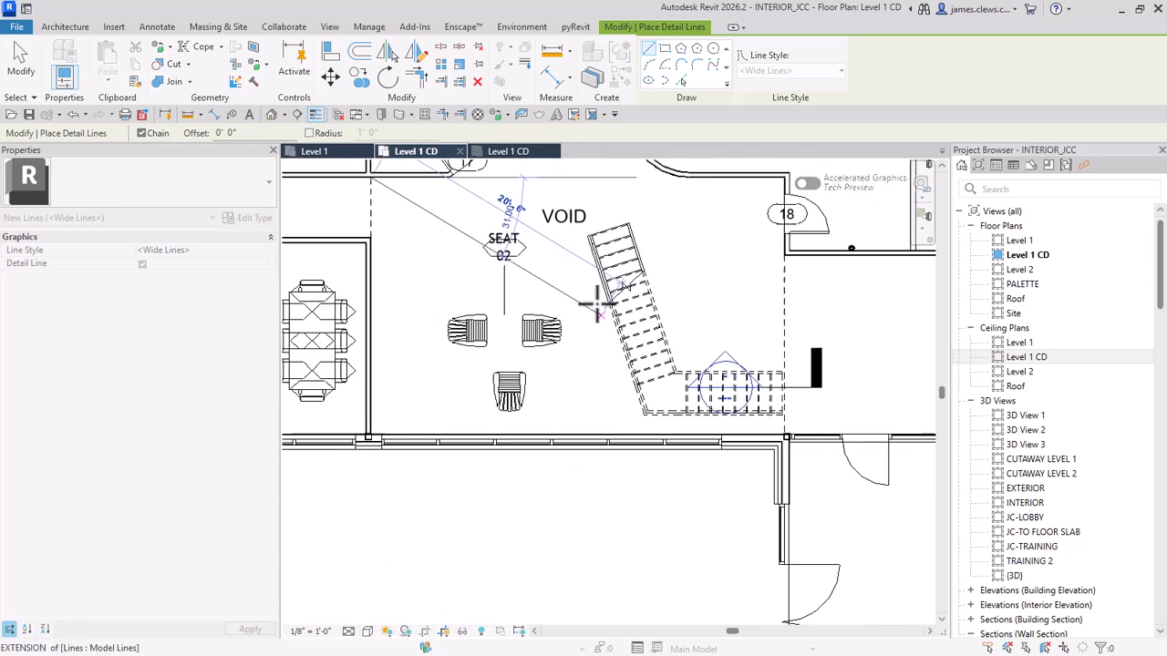
click(782, 429)
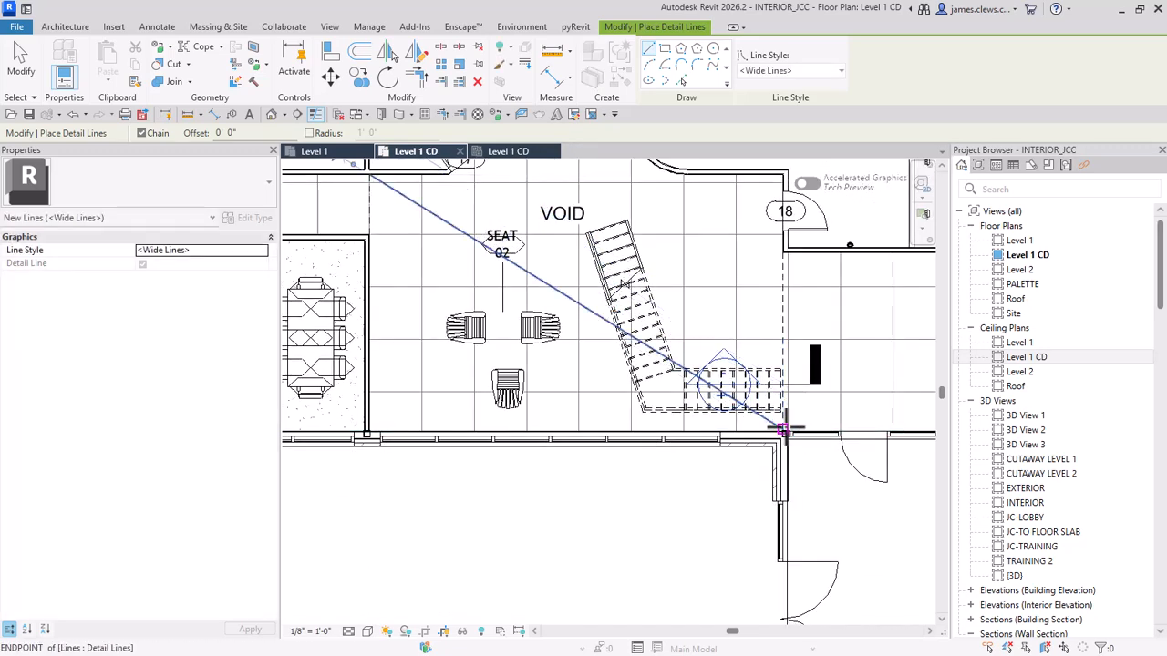
Step: Draw the opposite Wide Lines diagonal from the void's upper corner near door 18 to the dining room's lower wall corner, and end the command
click(781, 176)
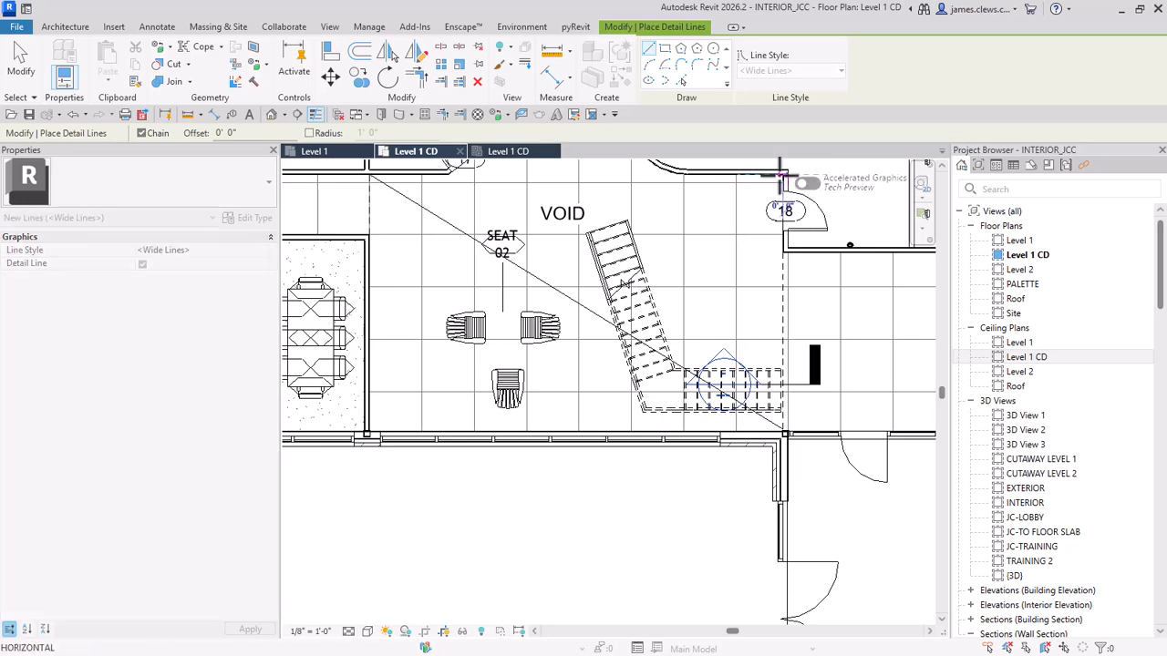
click(372, 430)
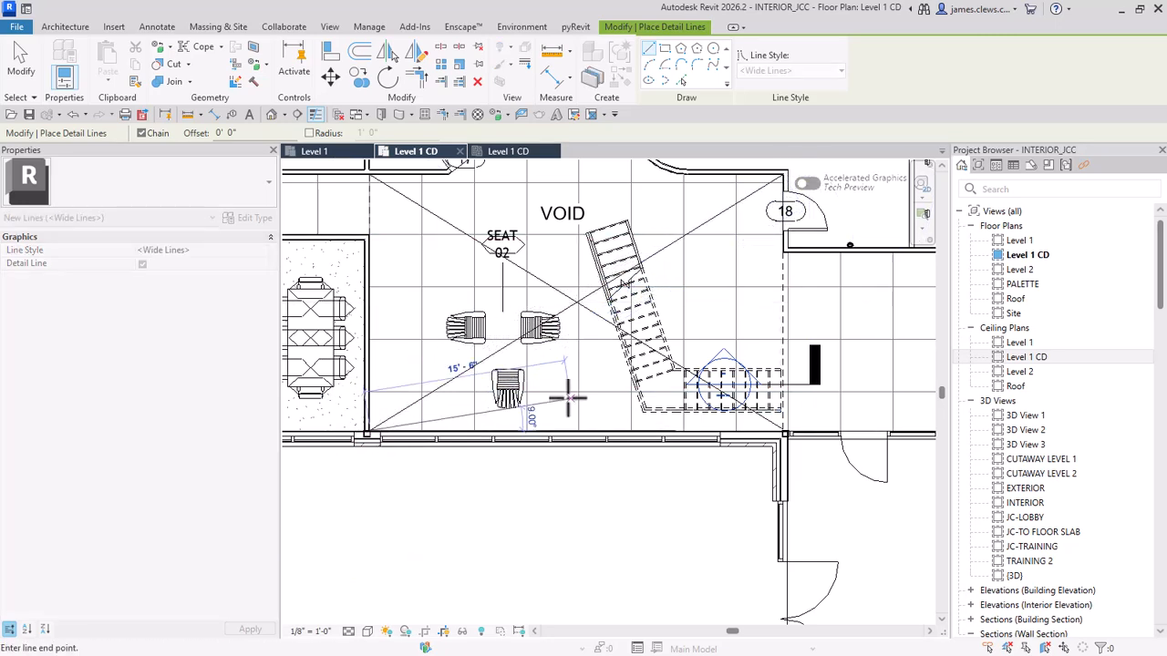
scroll(568, 386, down, 3)
middle_drag(569, 388, 621, 462)
key(Escape)
key(Escape)
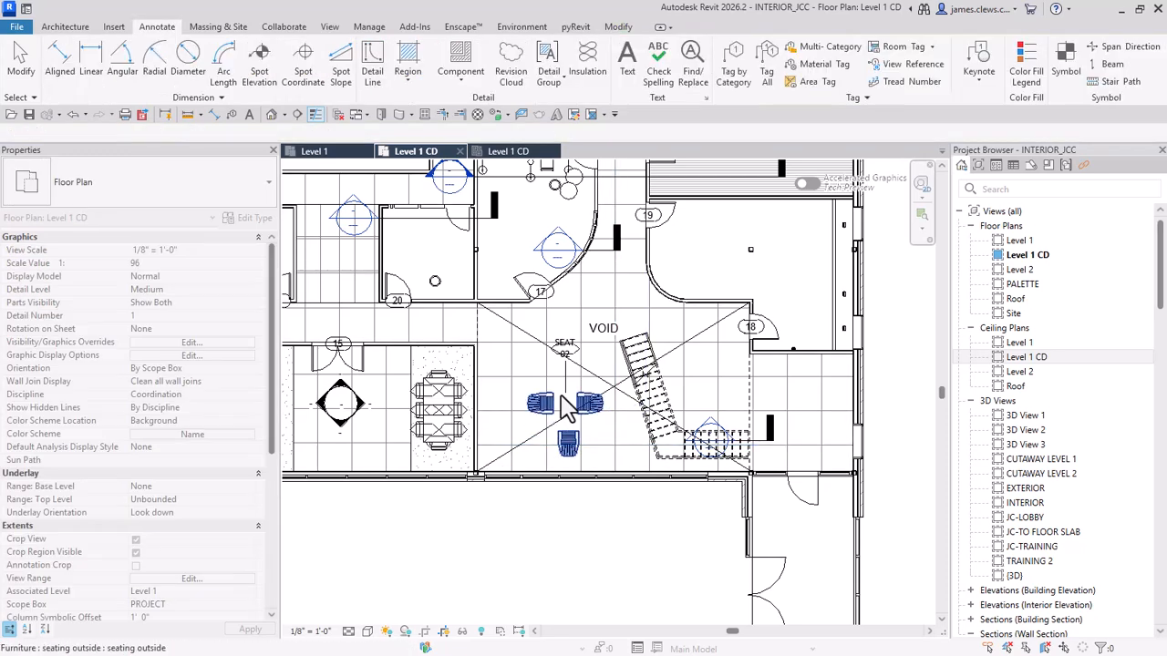
Step: Start a text note and duplicate the 1/8" Arial text type as REDLINE 1/8"
scroll(545, 346, up, 4)
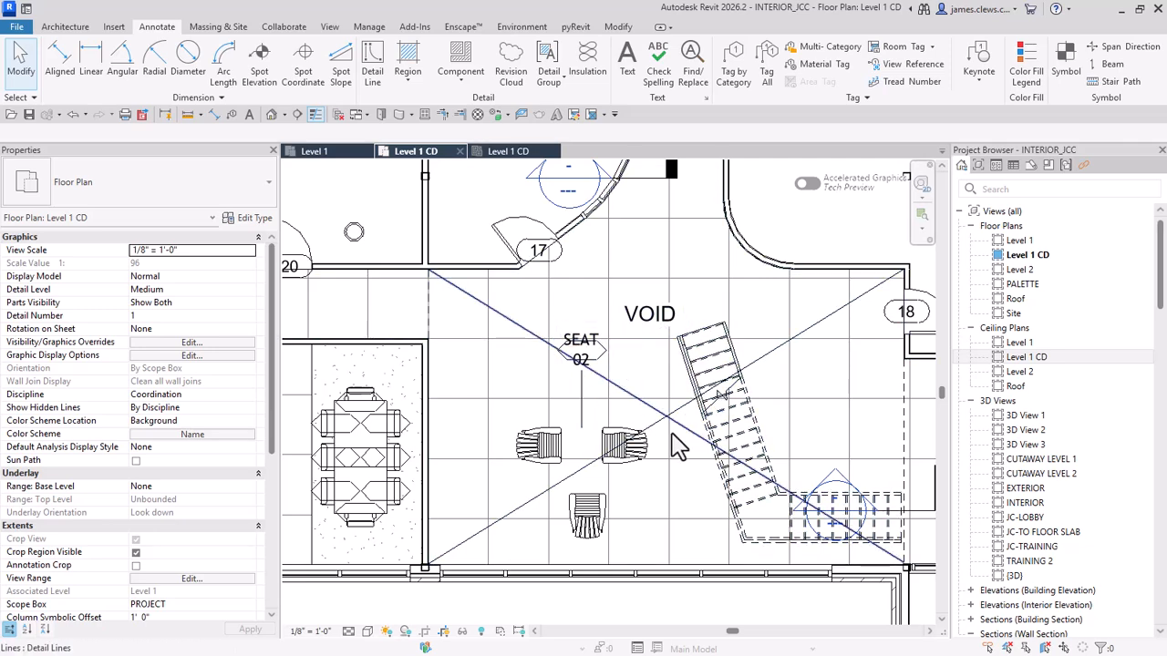
scroll(665, 469, down, 3)
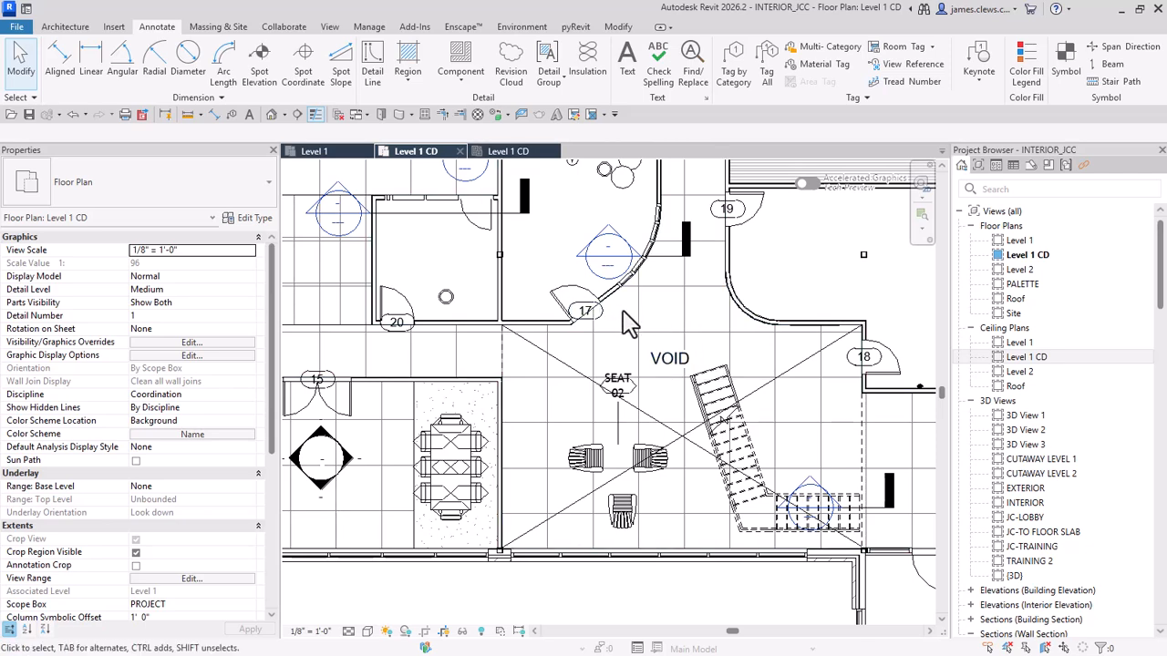
click(627, 64)
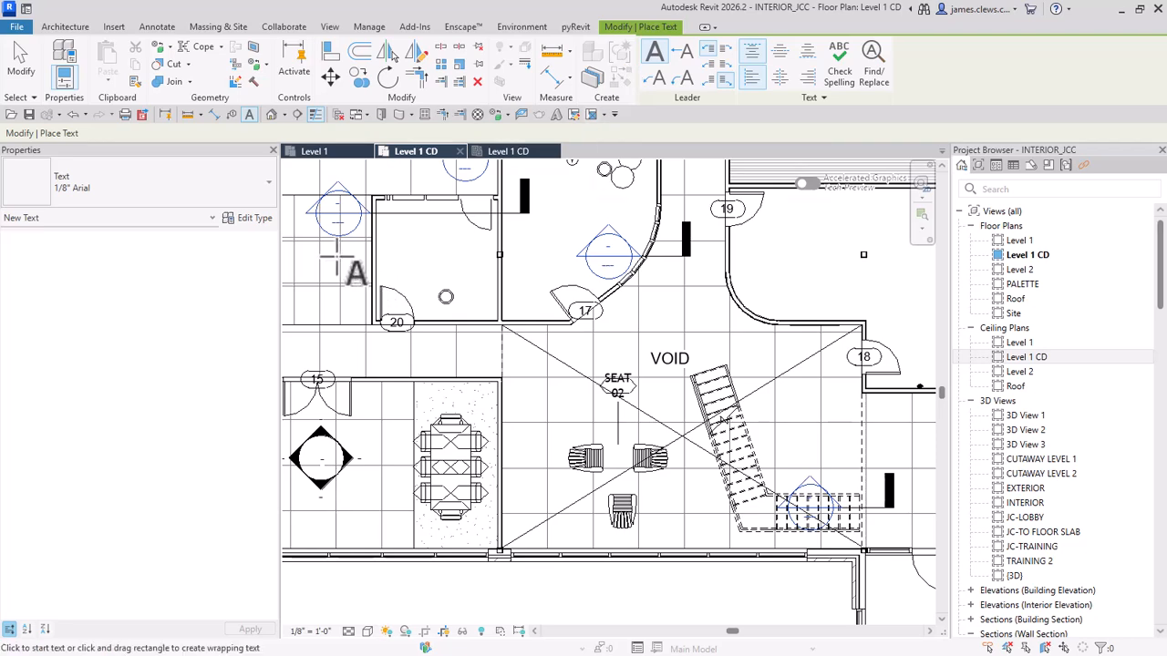
click(253, 222)
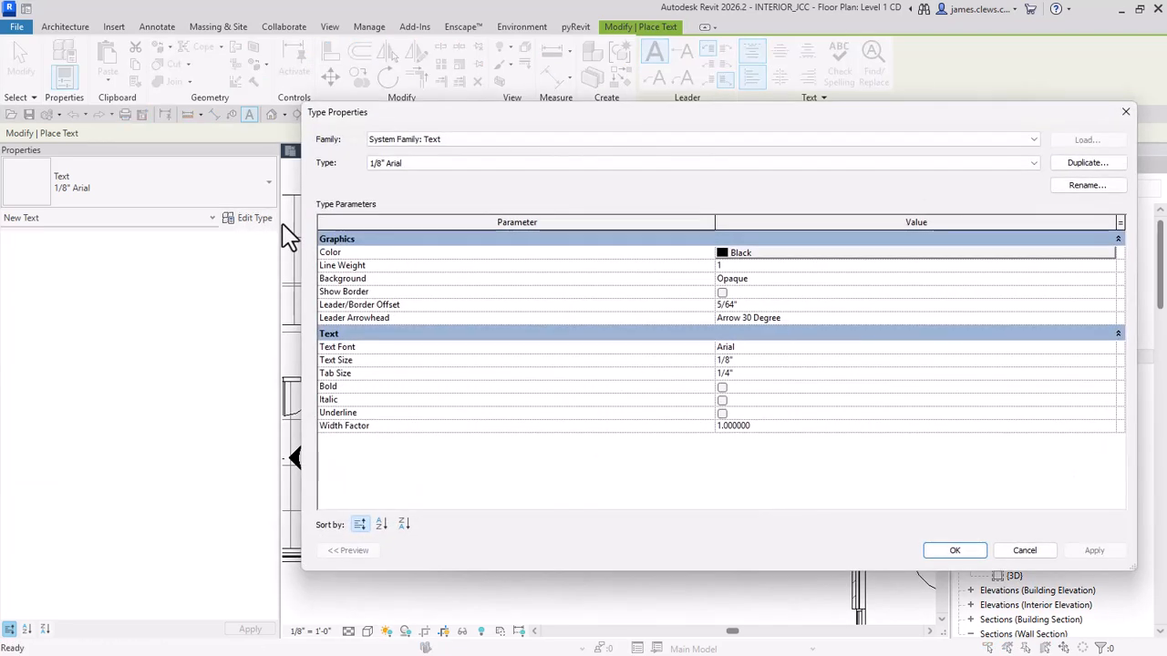
click(1085, 163)
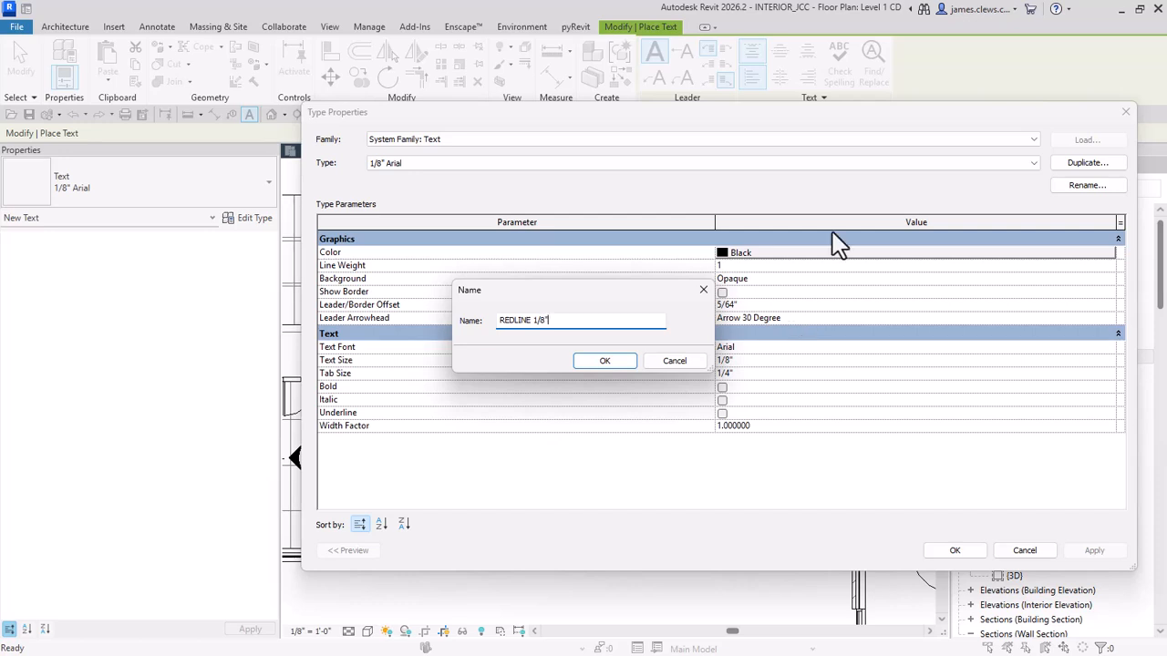
click(606, 361)
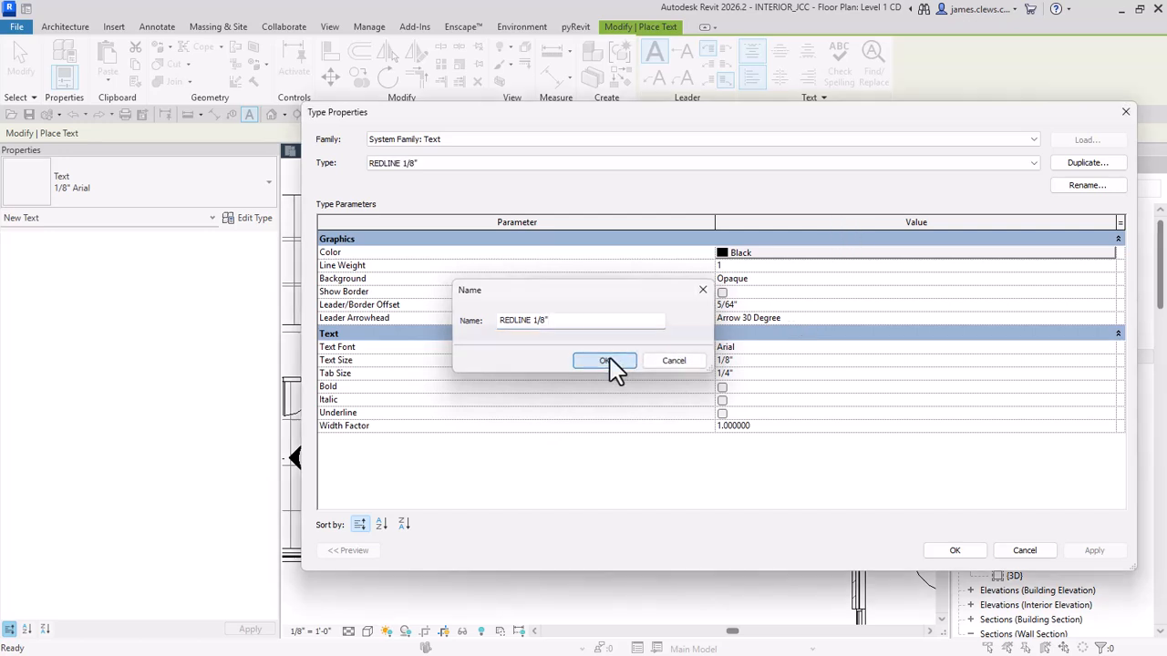
Step: Set the REDLINE 1/8" text type's color to red and accept the type properties
click(773, 254)
click(567, 253)
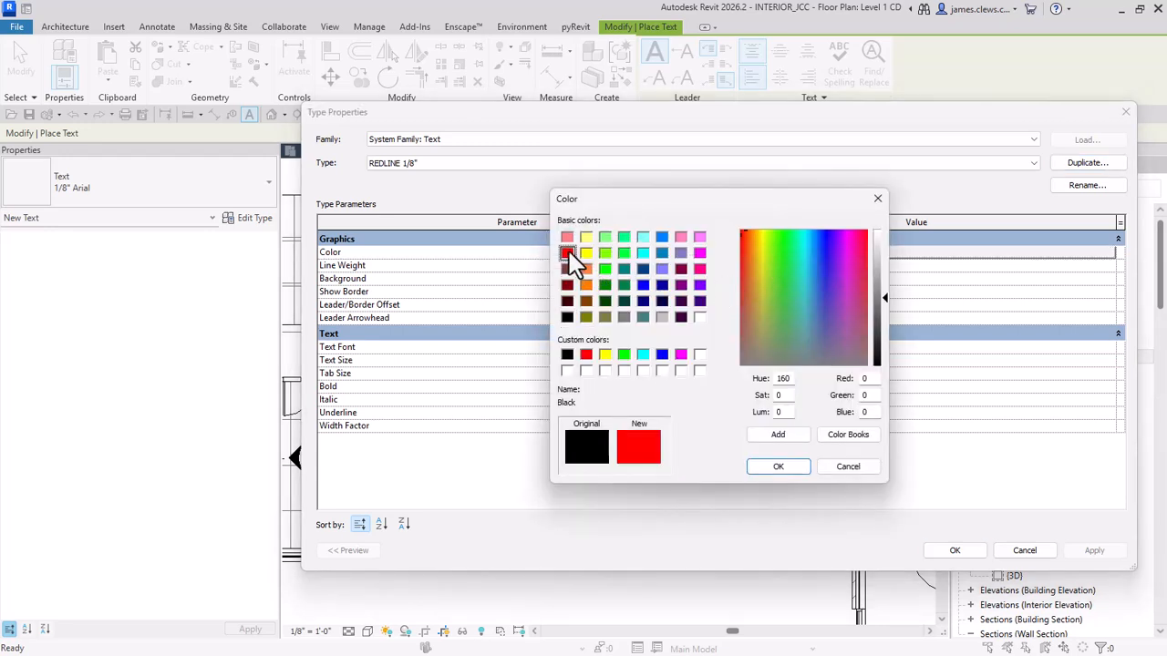
click(780, 468)
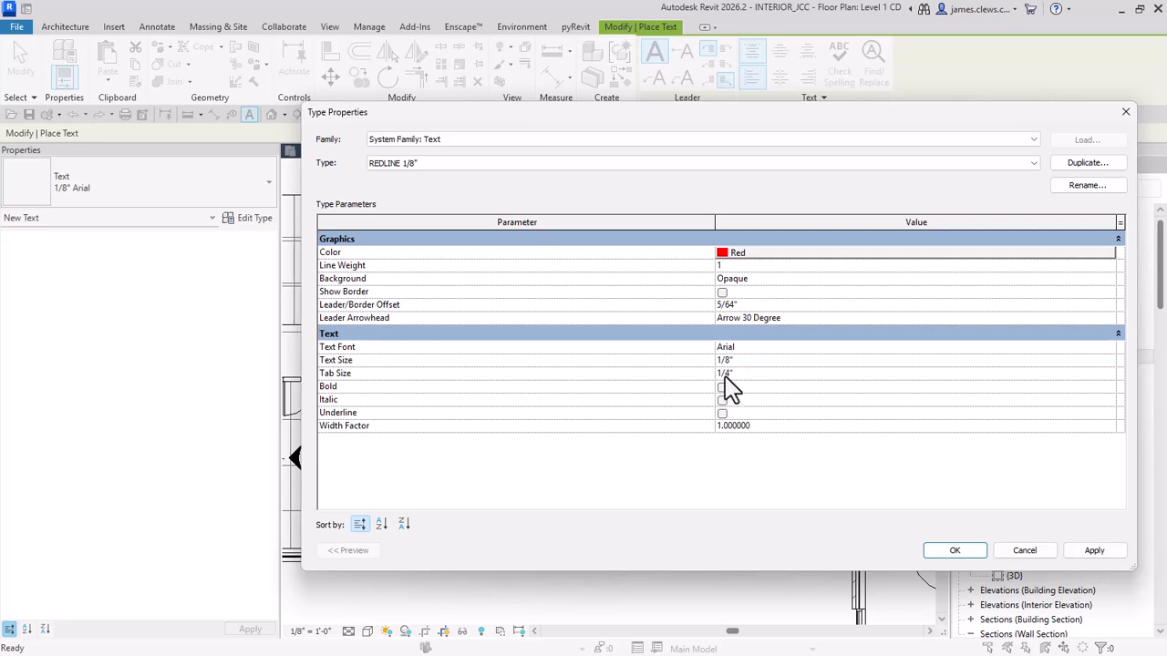
click(956, 553)
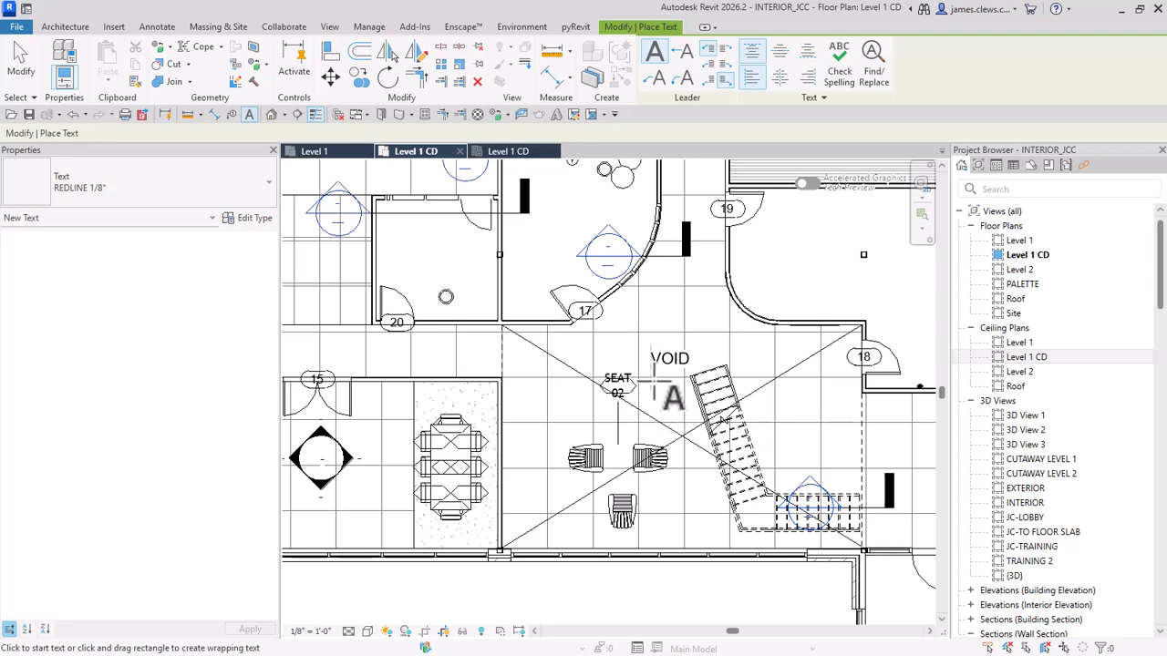
Step: Place a REDLINE 1/8" text note reading FIX THIS WALL between door 17 and the curved wall by door 19, above the VOID note
scroll(640, 373, up, 3)
middle_drag(643, 342, 597, 387)
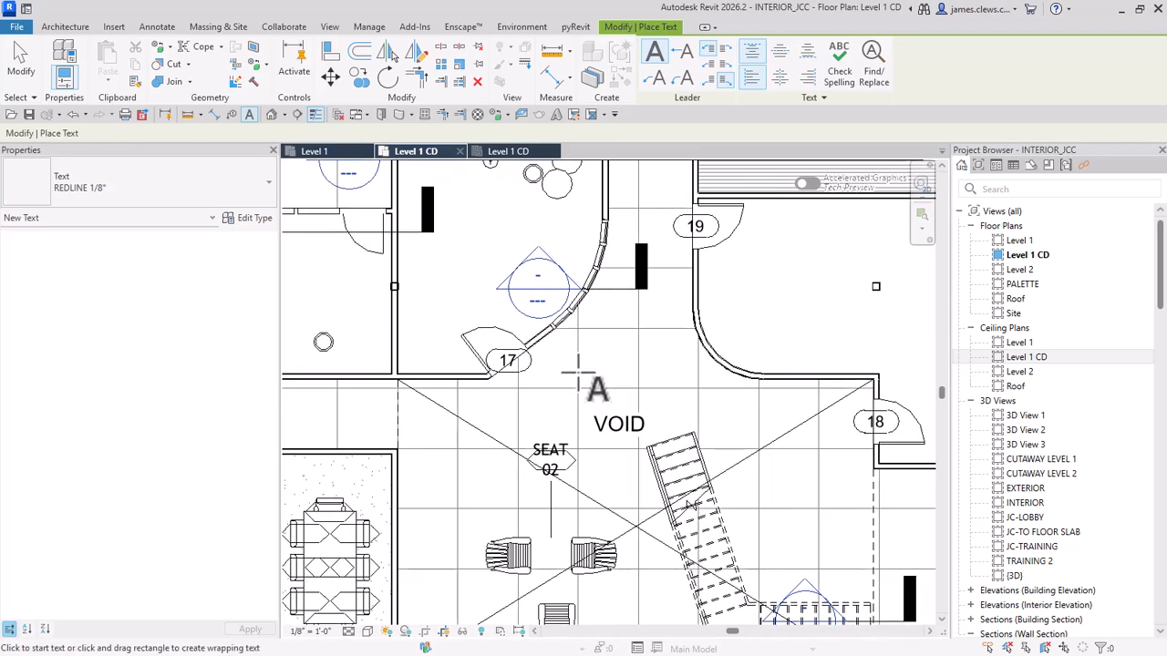
scroll(588, 370, up, 1)
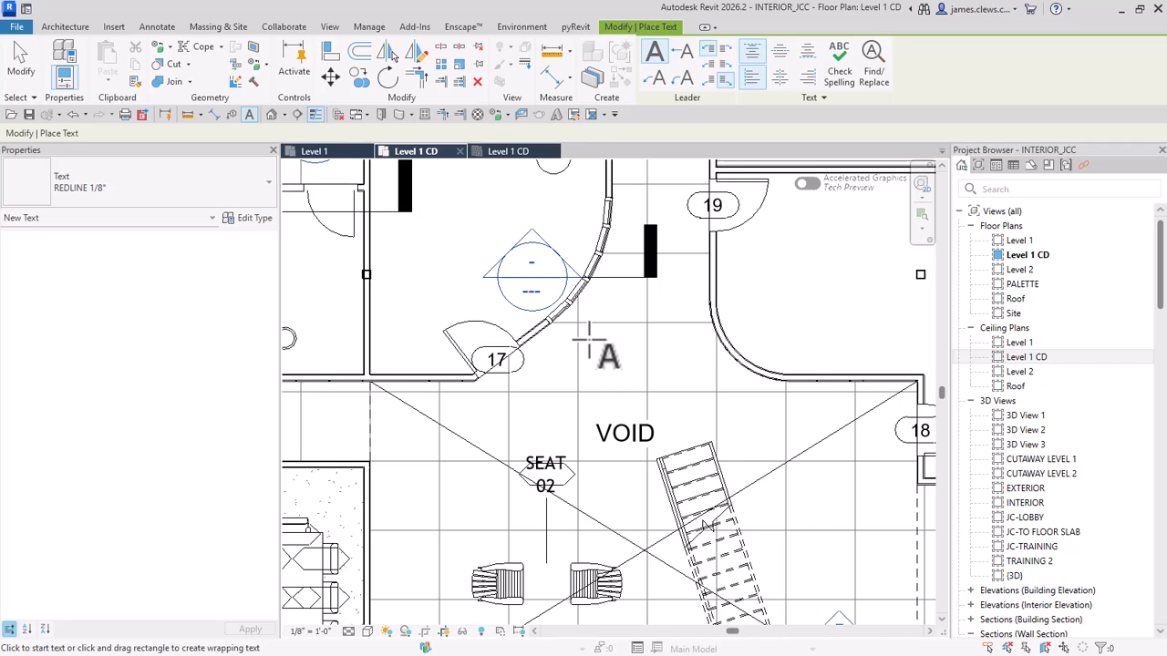
click(587, 336)
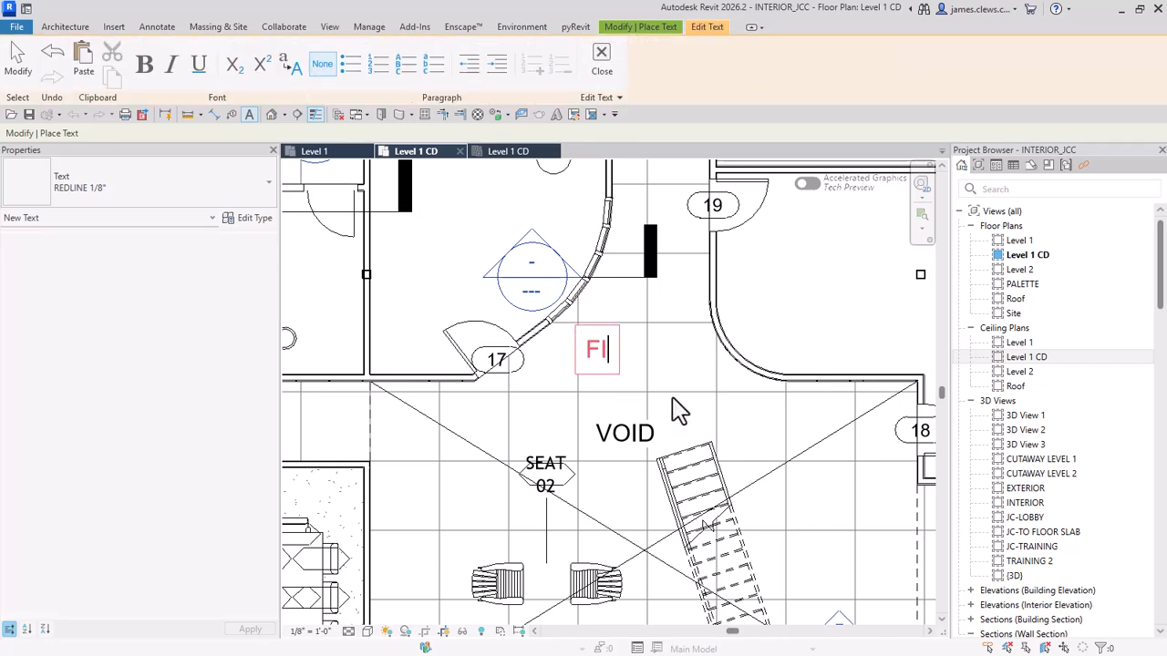
text(FIX THIS WALL)
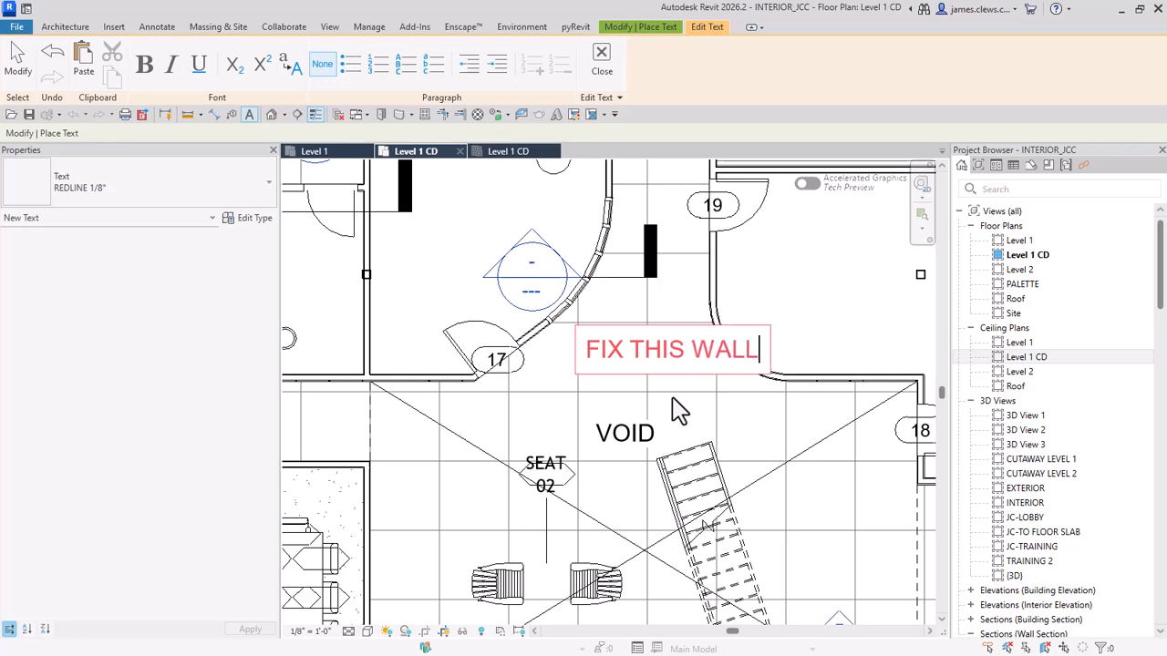
click(702, 438)
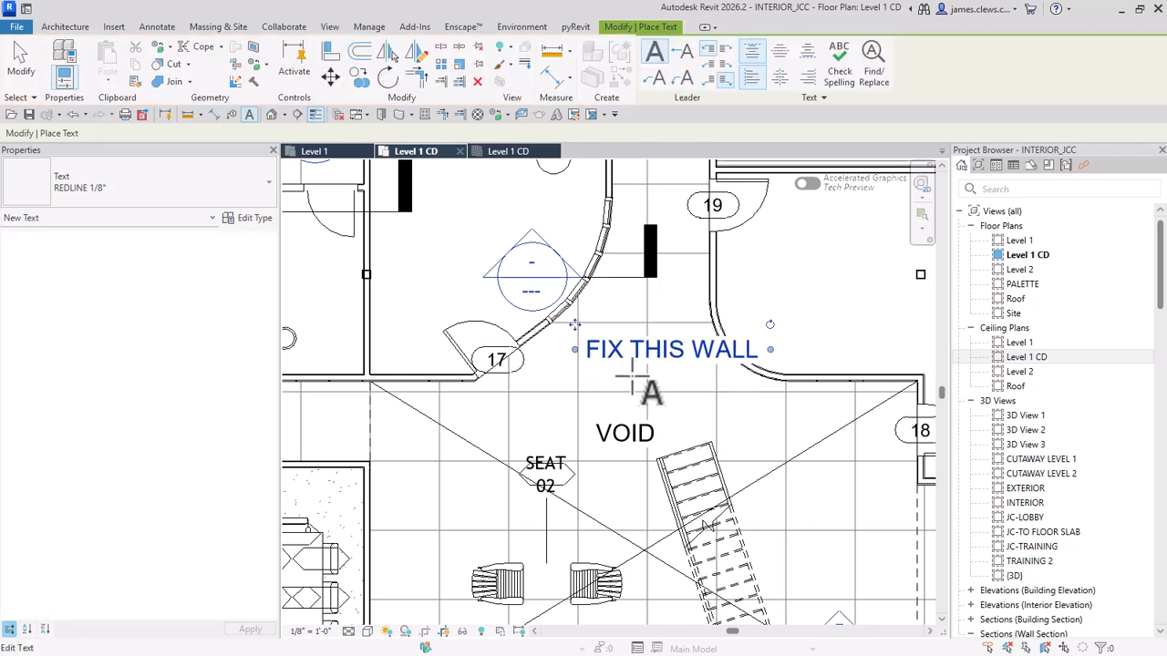
key(Escape)
key(Escape)
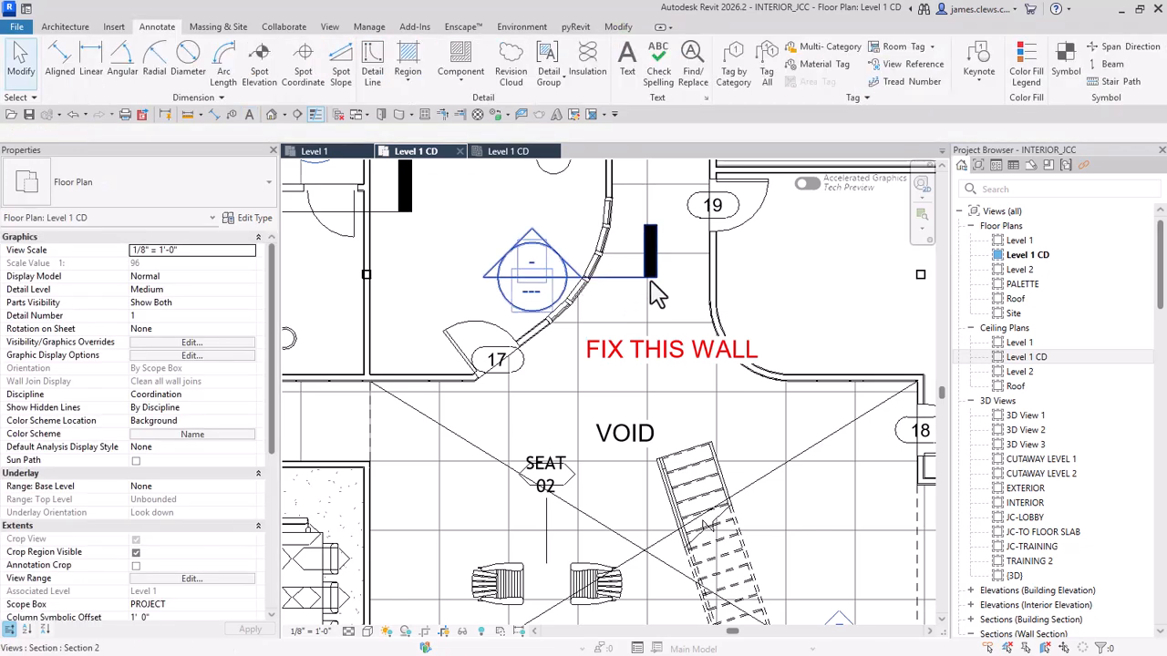
Step: Add a straight left-side leader to the FIX THIS WALL note and point its arrow at the curved wall beside door 17
click(616, 359)
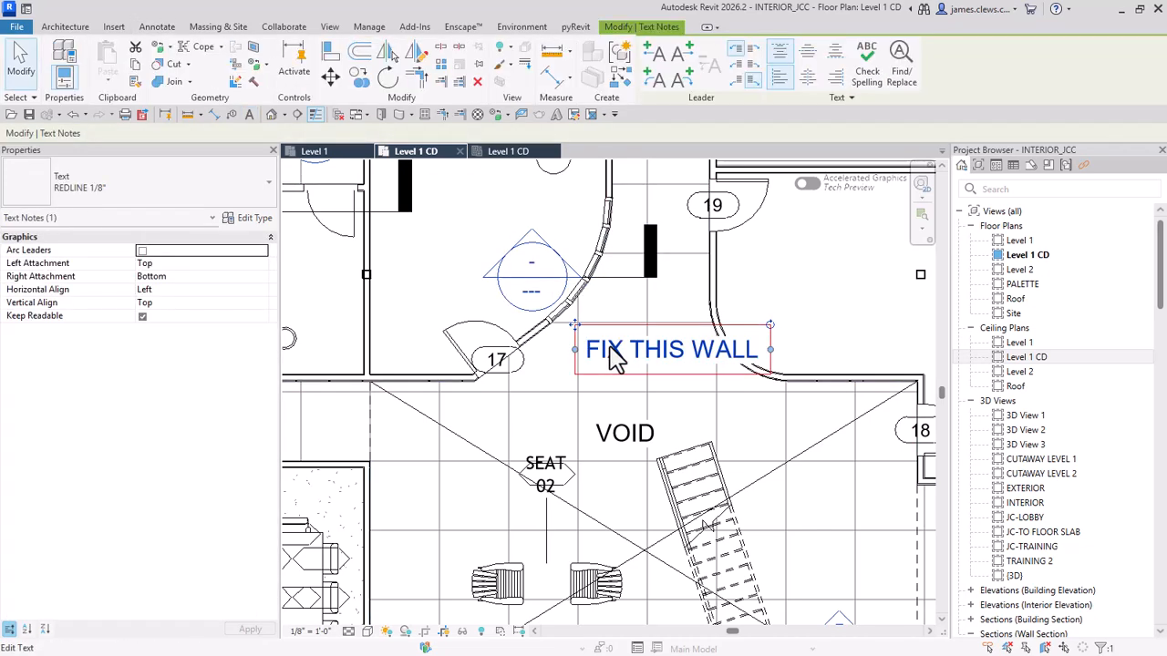
click(654, 57)
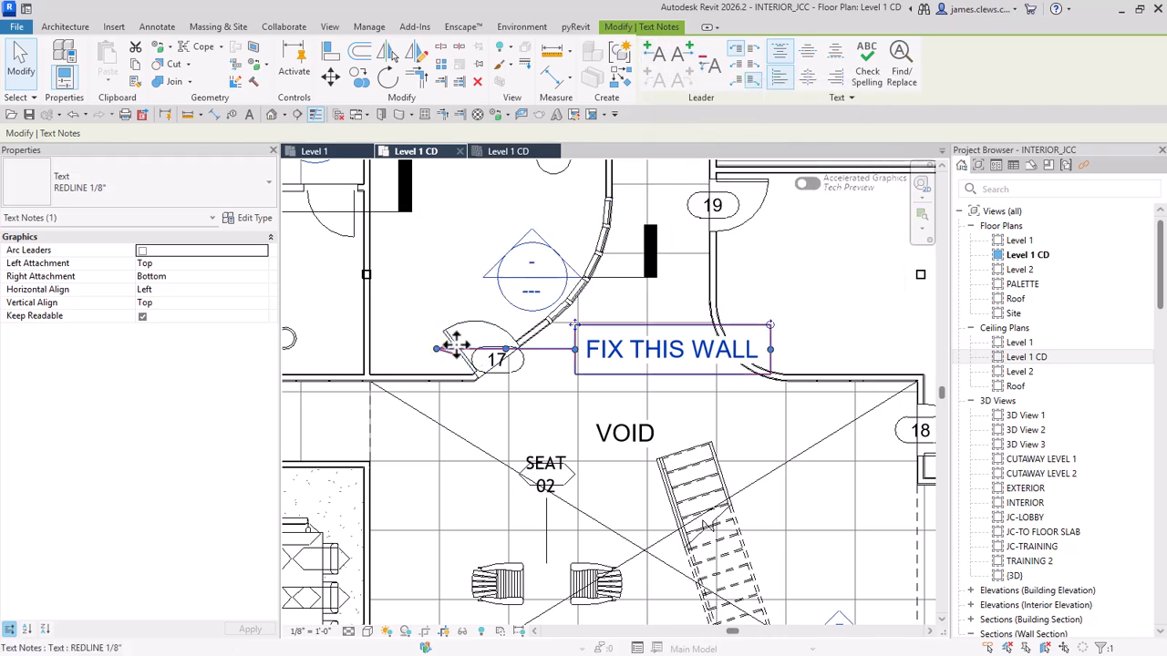
mouse_move(438, 351)
mouse_down()
mouse_move(567, 330)
mouse_move(563, 314)
mouse_up()
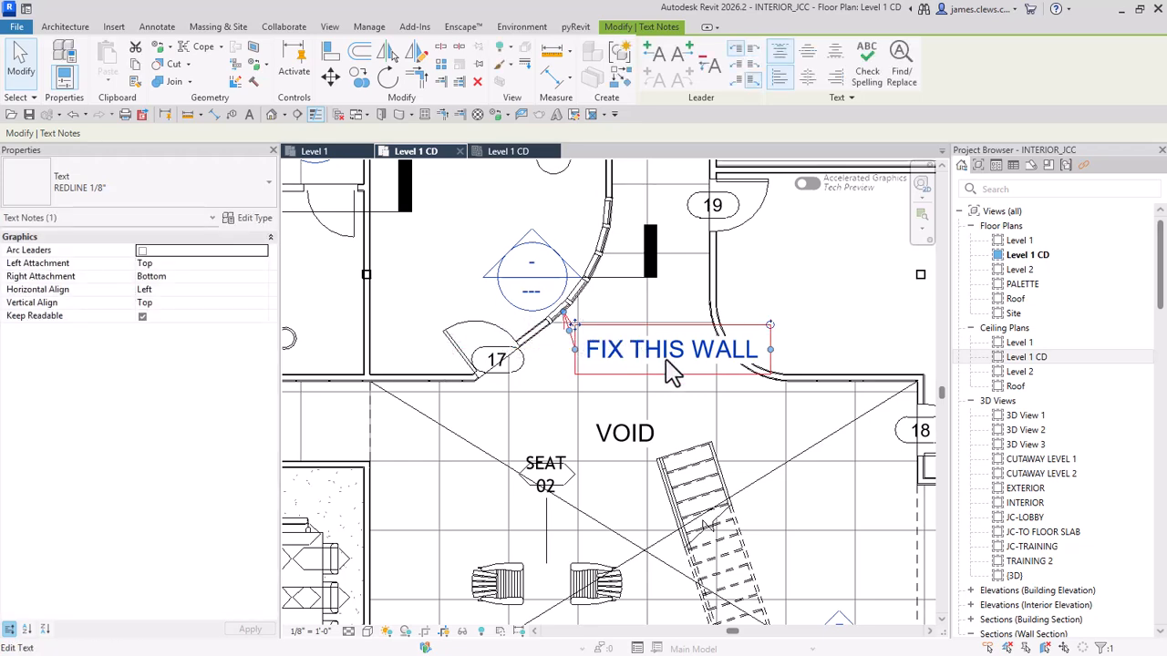
click(821, 290)
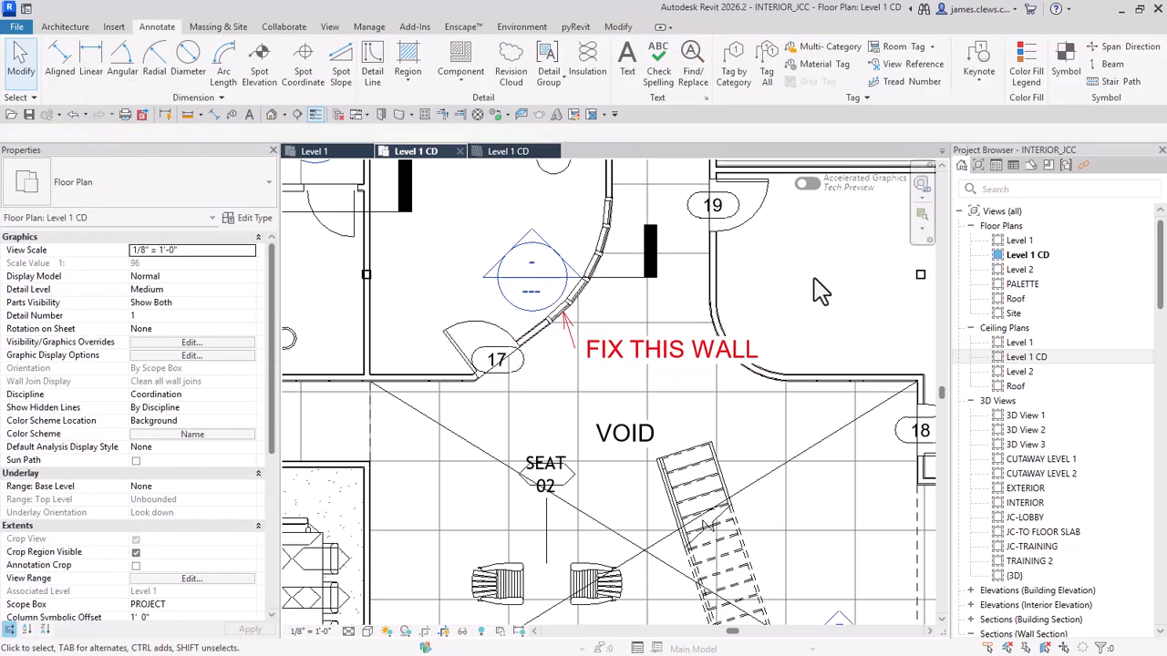
Step: Move the FIX THIS WALL note down and to the right, above the stair, and narrow its text box to wrap onto three lines
click(686, 358)
drag(586, 342, 648, 379)
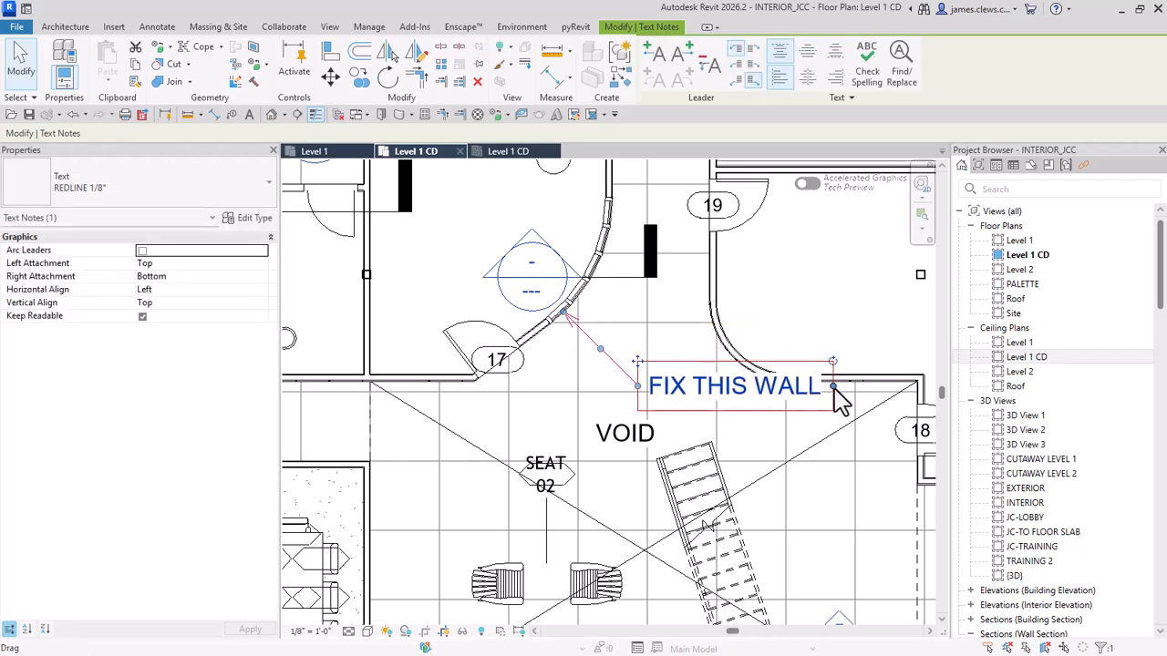
drag(832, 387, 734, 407)
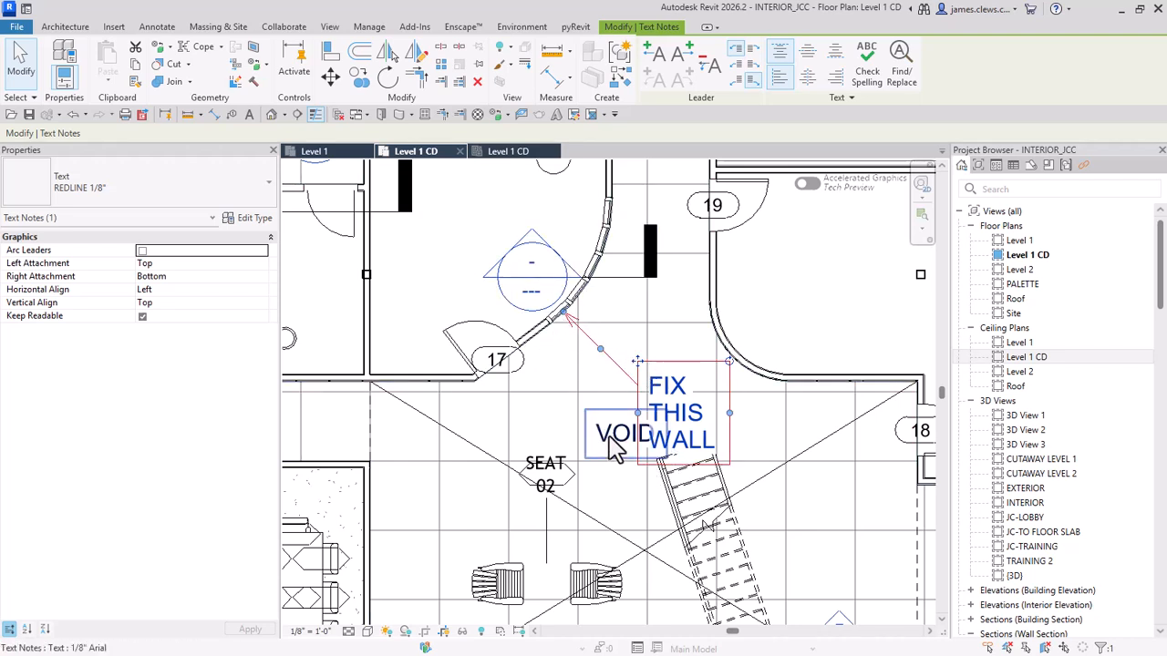
Step: Move the VOID note left, clear of the FIX THIS WALL note and above the seating tag, and select the FIX THIS WALL note
drag(611, 439, 550, 426)
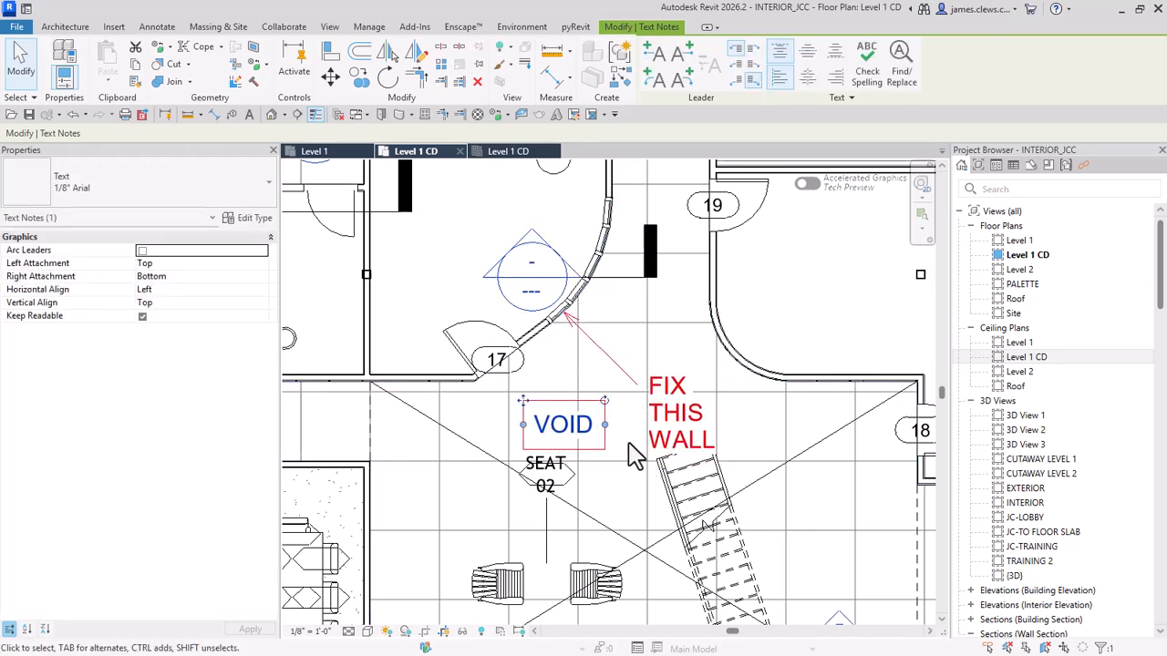
click(618, 374)
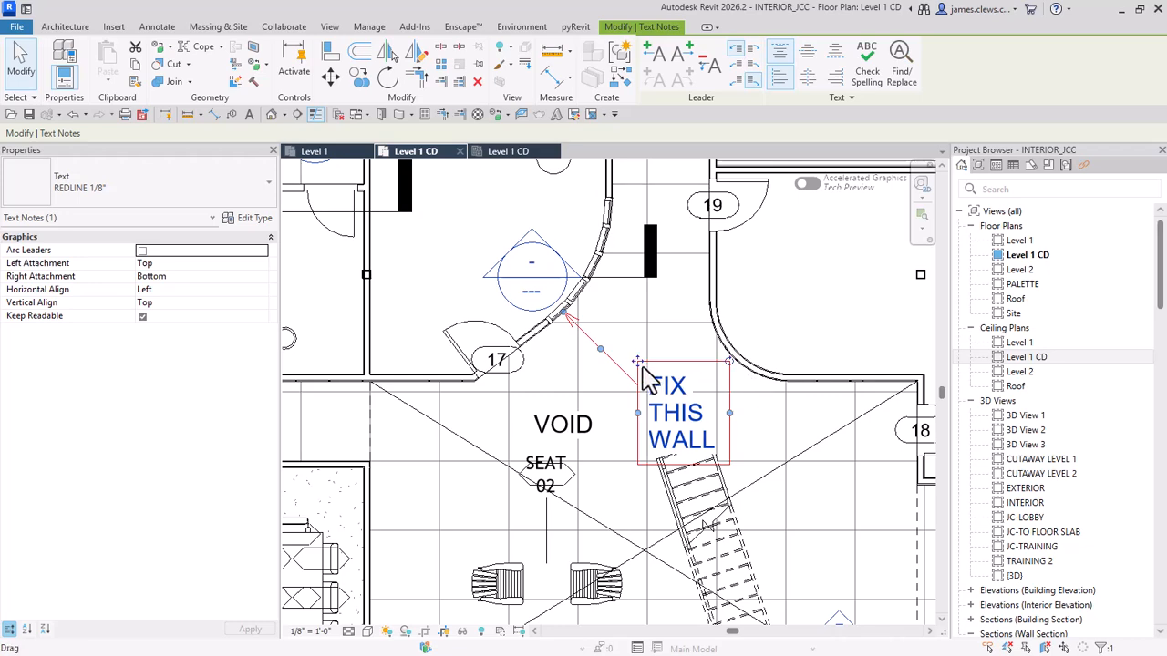
click(612, 338)
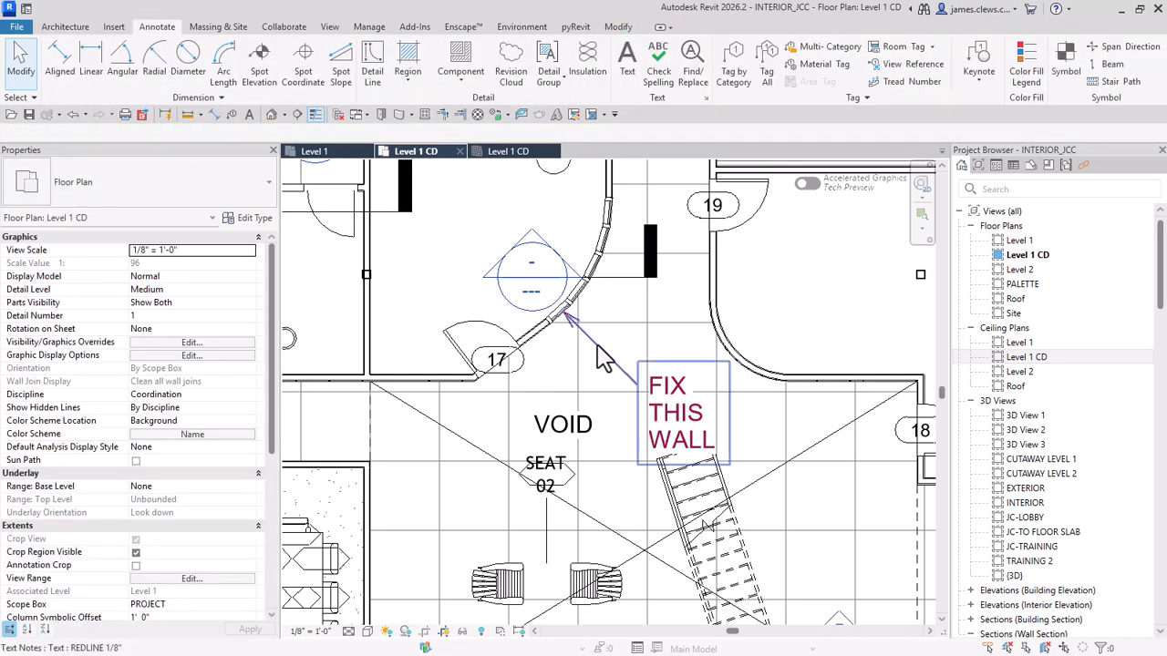
click(602, 358)
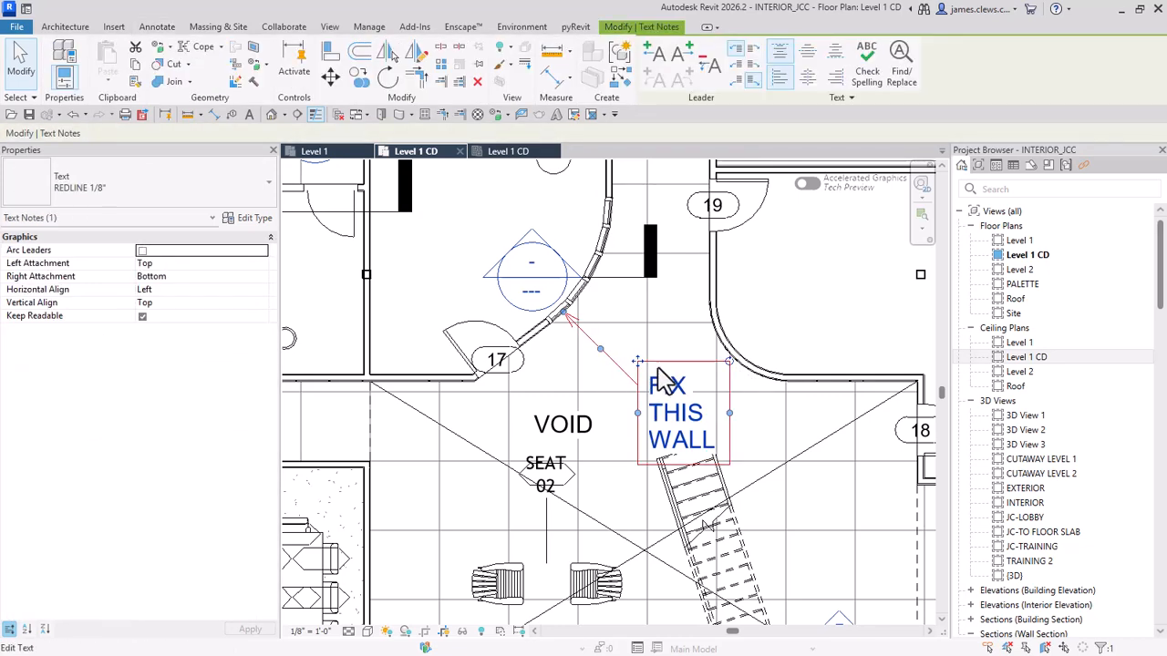
Step: Shift the FIX THIS WALL note closer to the curved wall, and move it with its leader down and right using the Move tool
drag(641, 369, 604, 335)
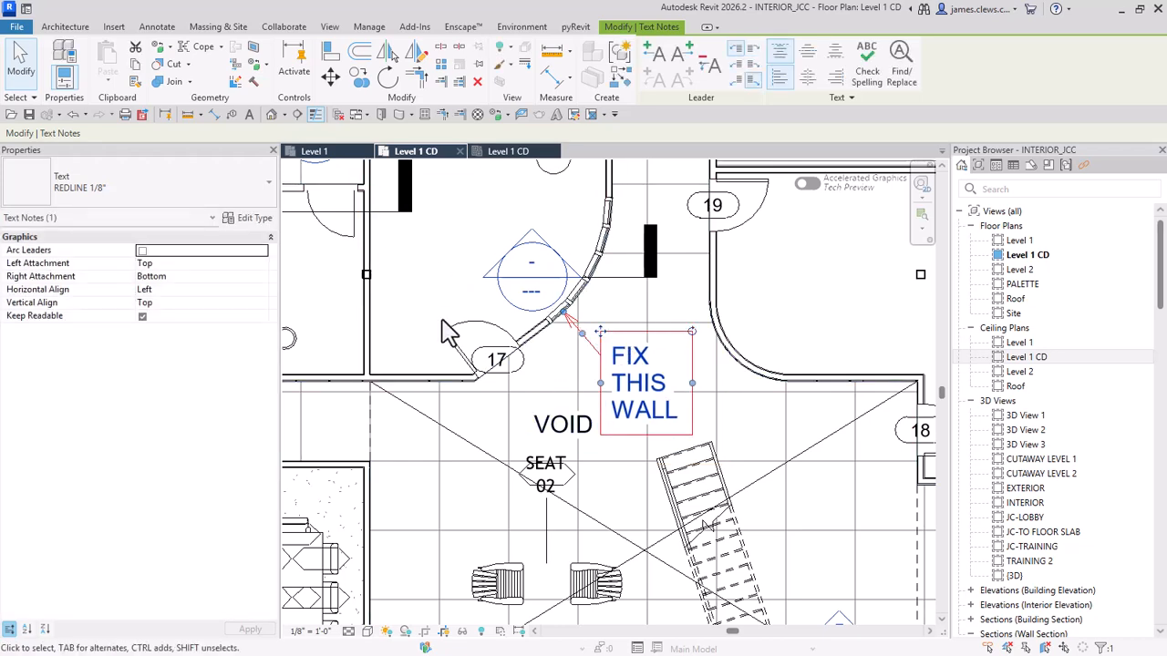
click(331, 76)
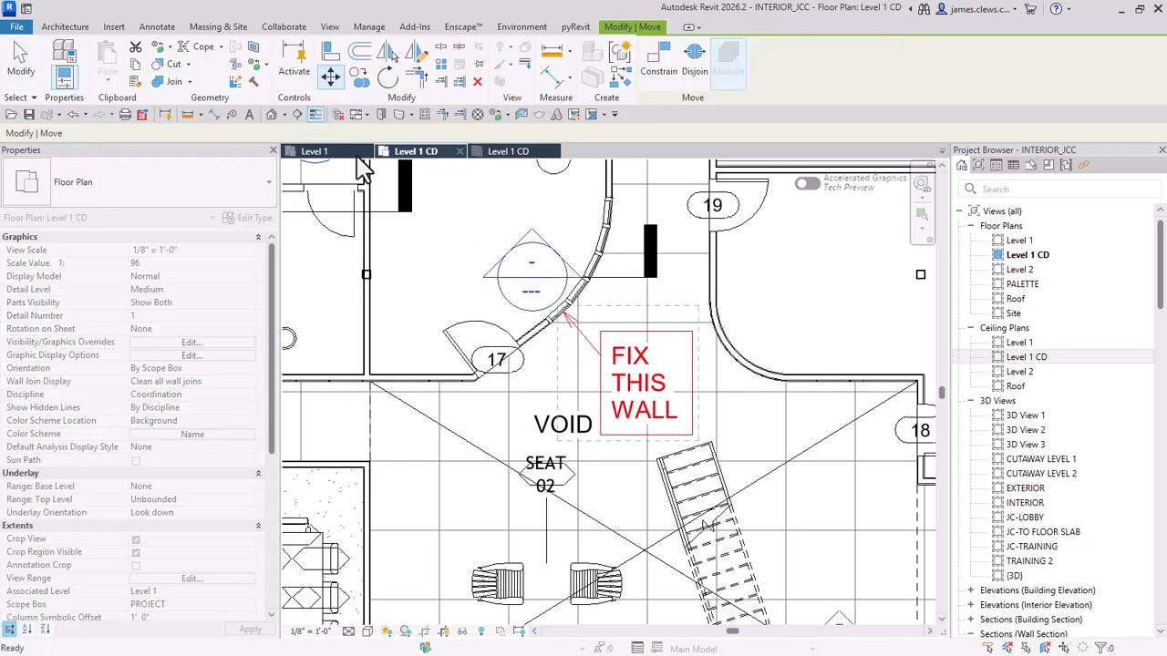
click(672, 335)
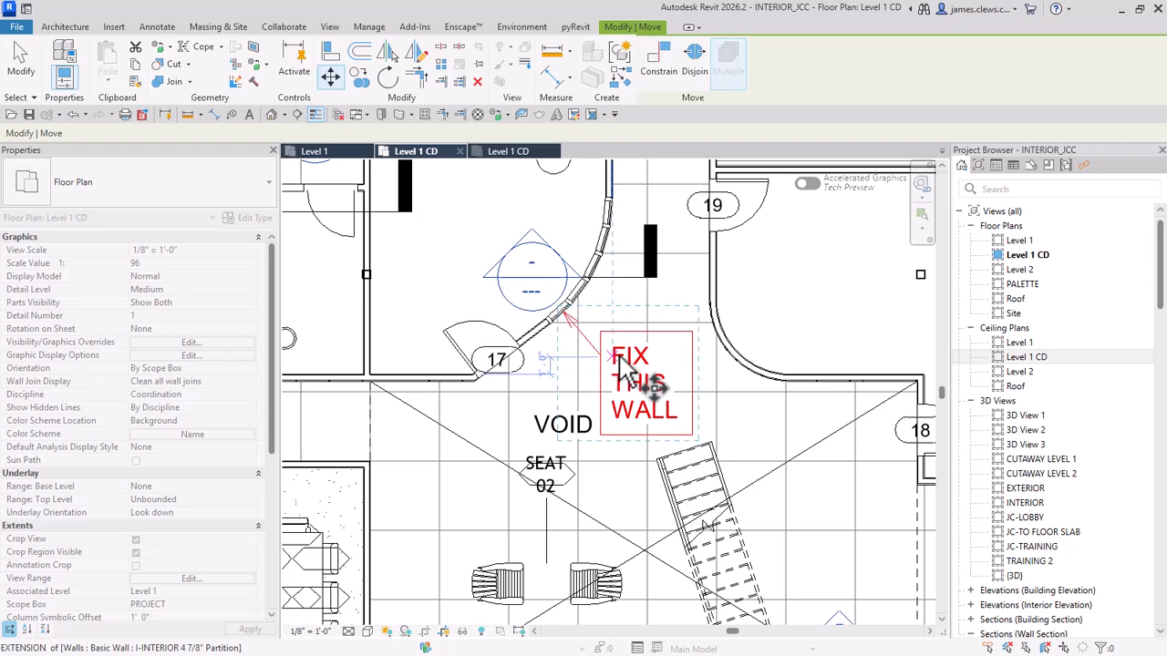
click(702, 399)
key(Escape)
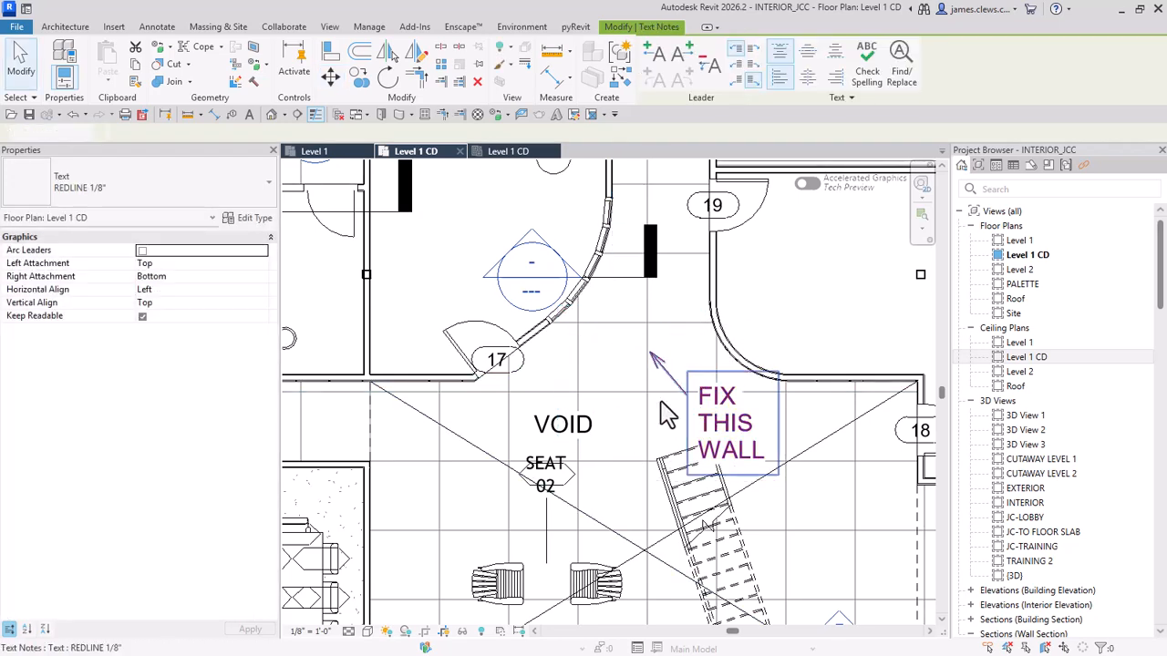
Step: Point the leader's arrow back at the curved wall above door 17 and bring the FIX THIS WALL note up beside it
click(656, 358)
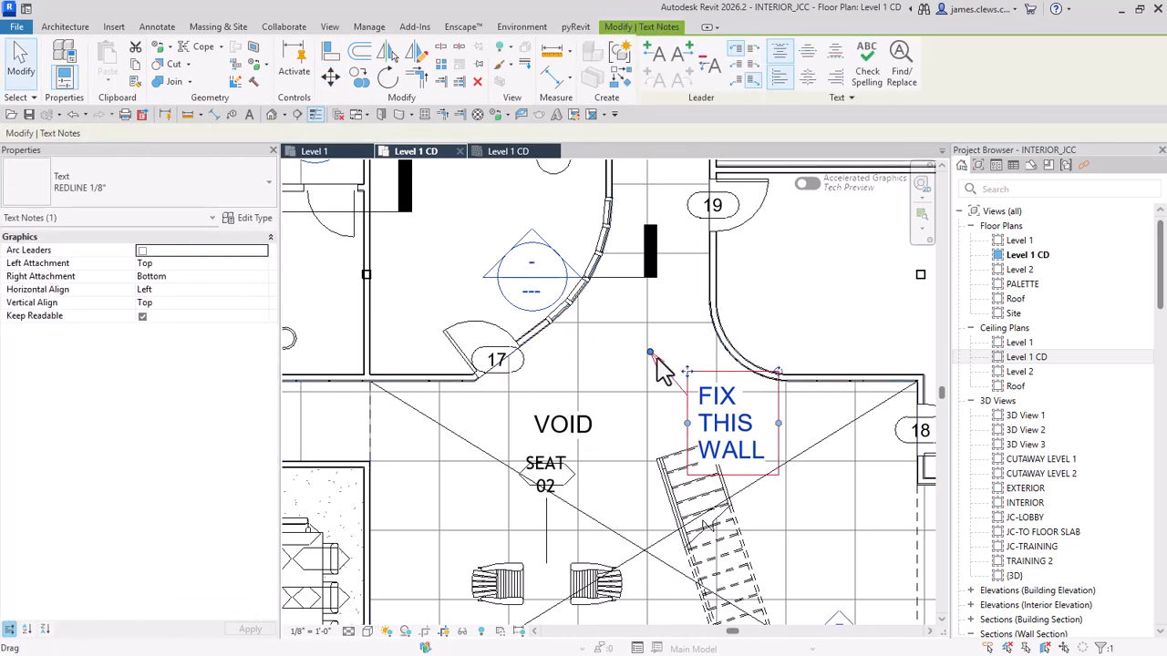
drag(650, 352, 576, 305)
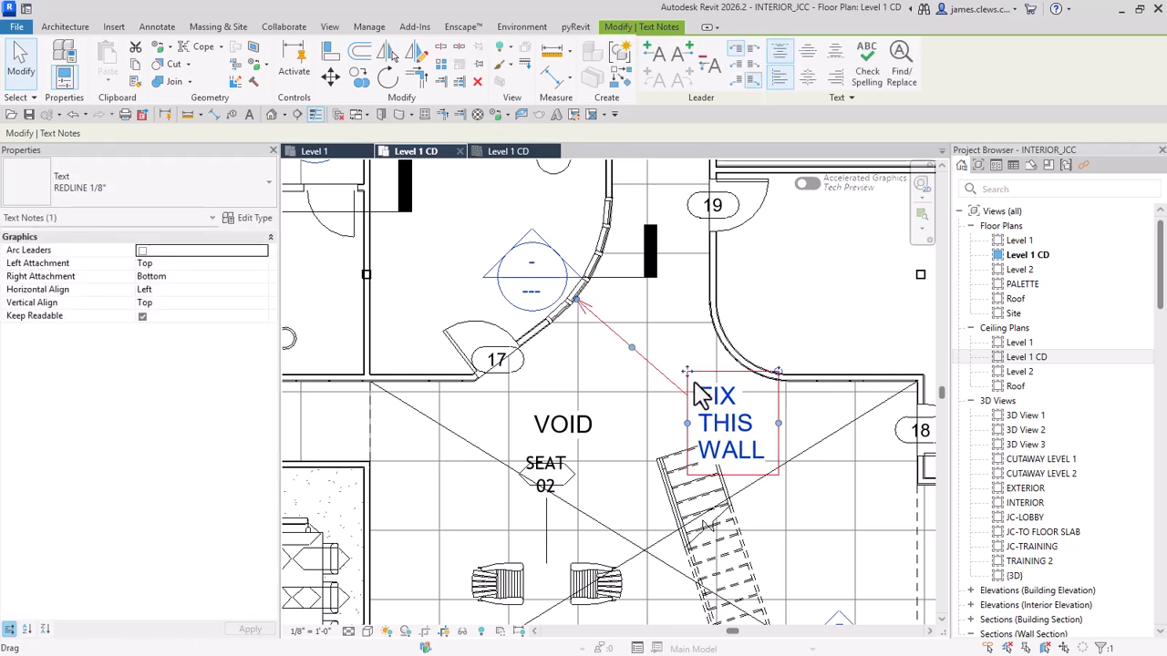
ctrl+drag(686, 371, 598, 319)
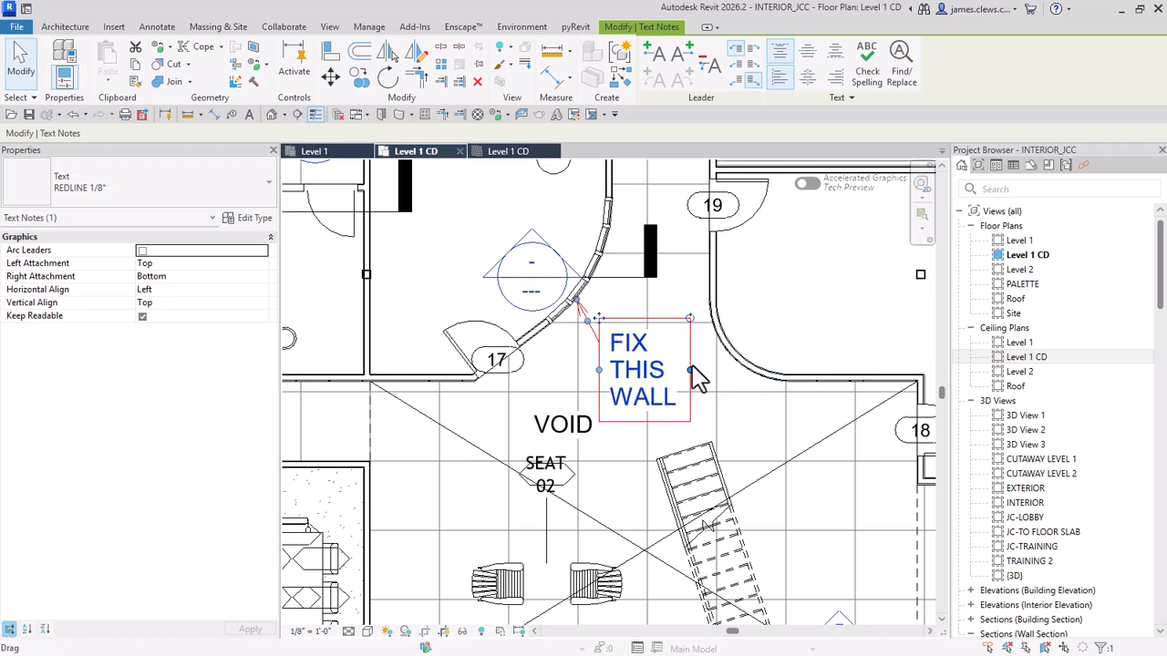
Step: Widen the FIX THIS WALL text box to wrap onto two lines and move the note down and right, above the stair
drag(692, 370, 778, 381)
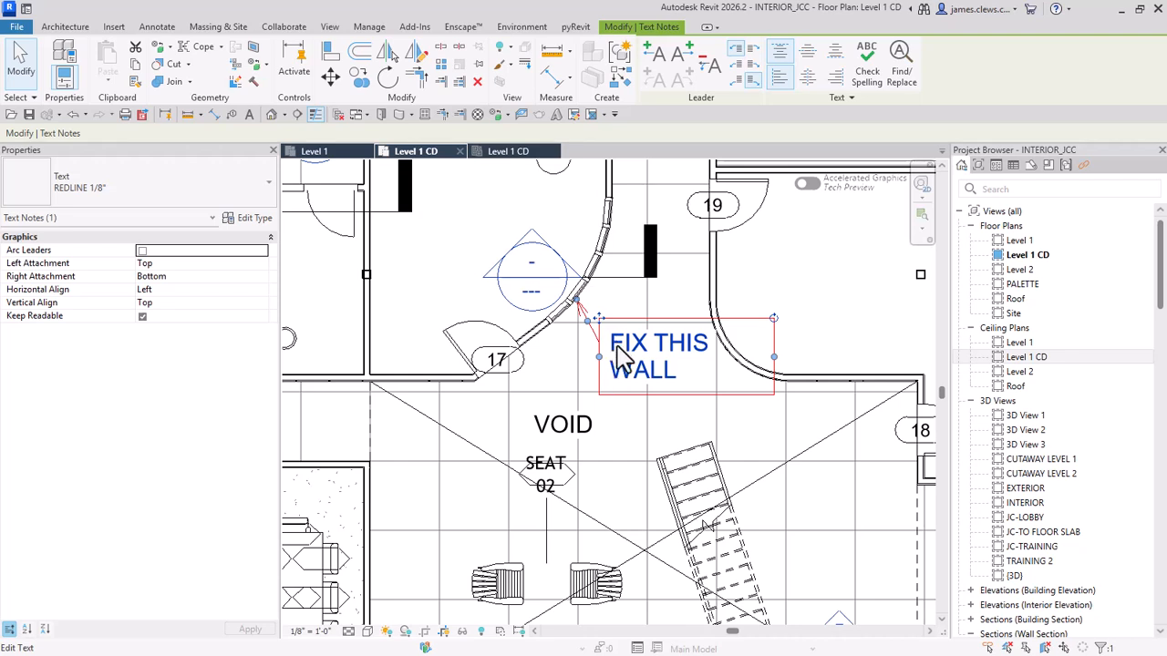
click(740, 53)
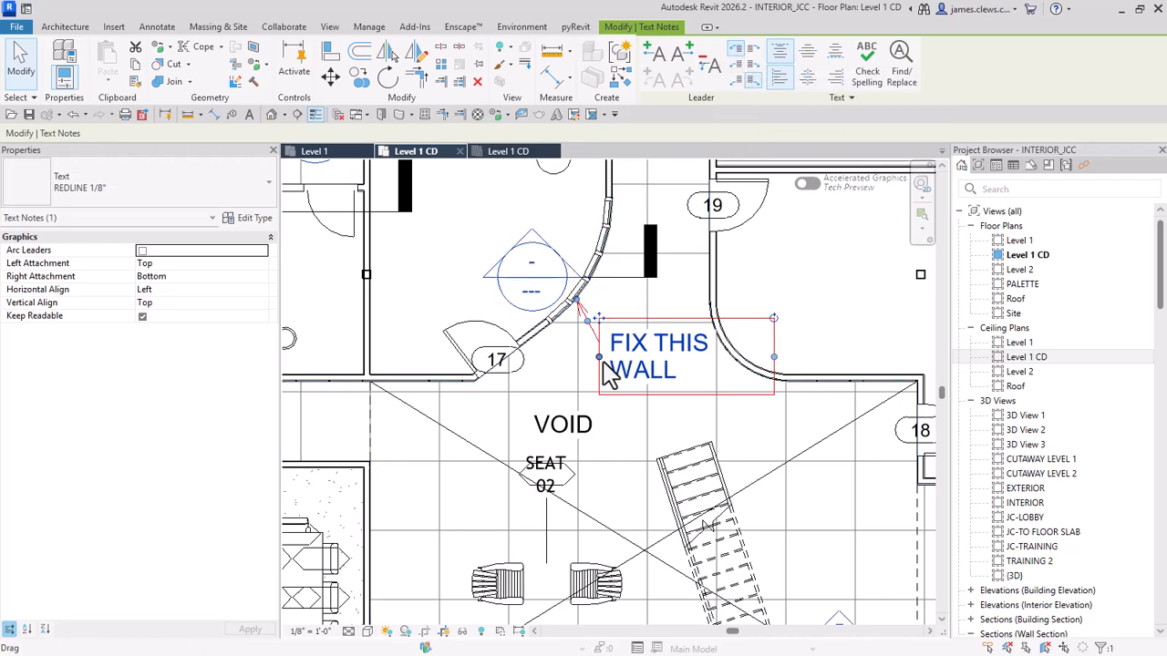
drag(595, 326, 638, 364)
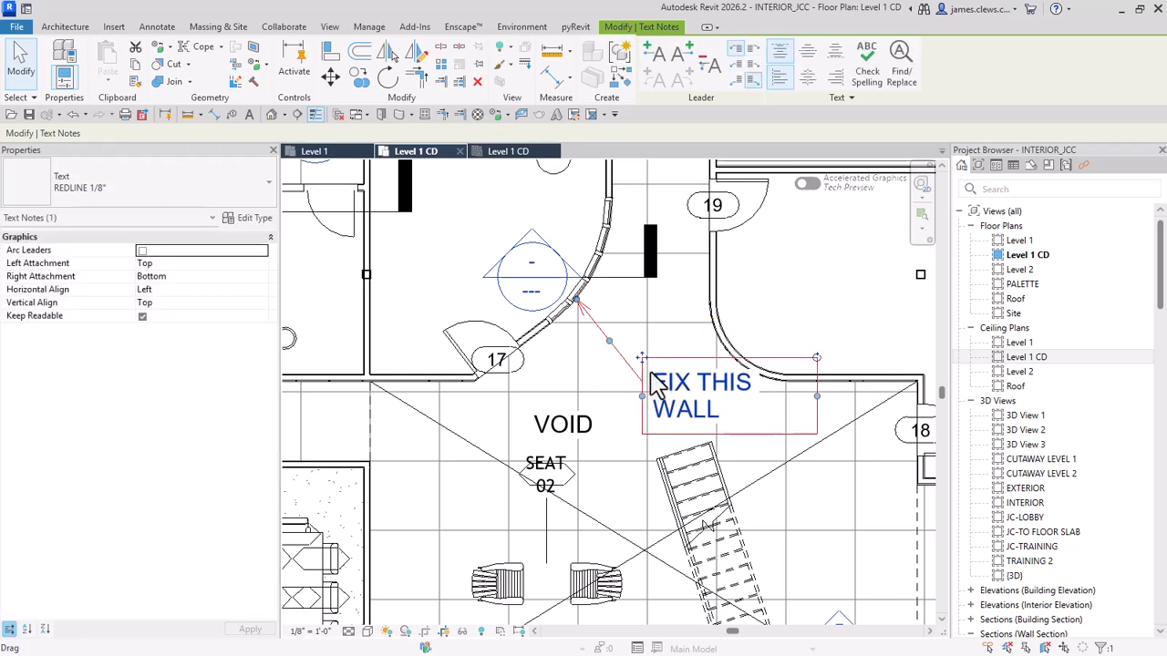
Step: Try the Top, Middle and Bottom left attachments for the FIX THIS WALL leader, leaving it at Middle
click(740, 52)
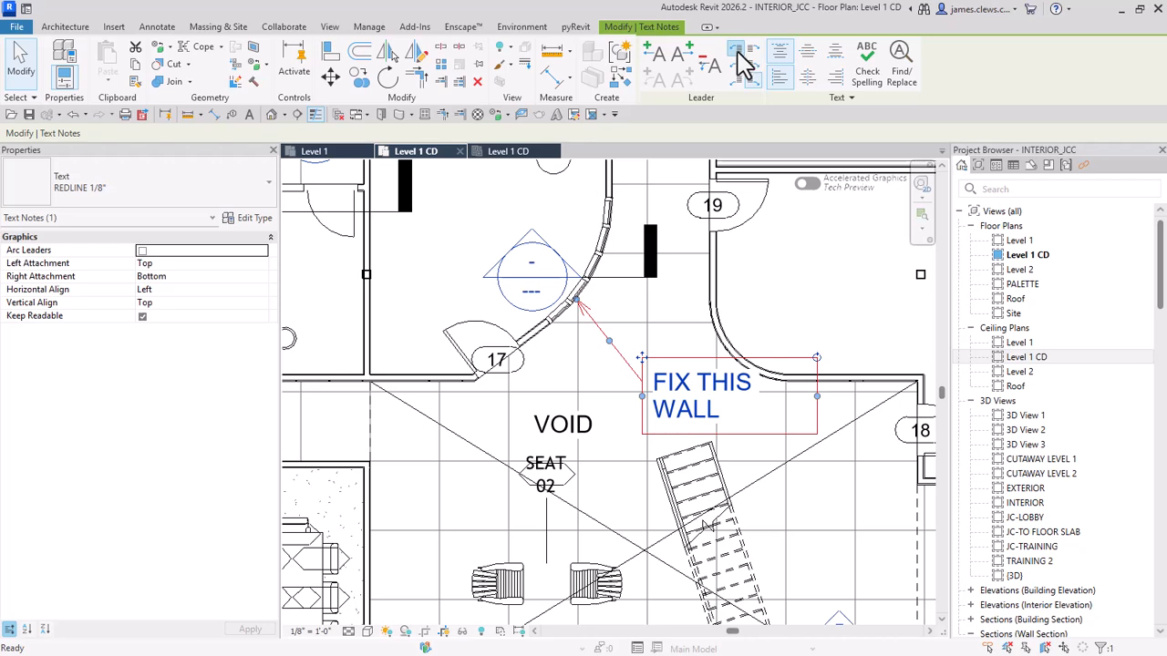
click(738, 66)
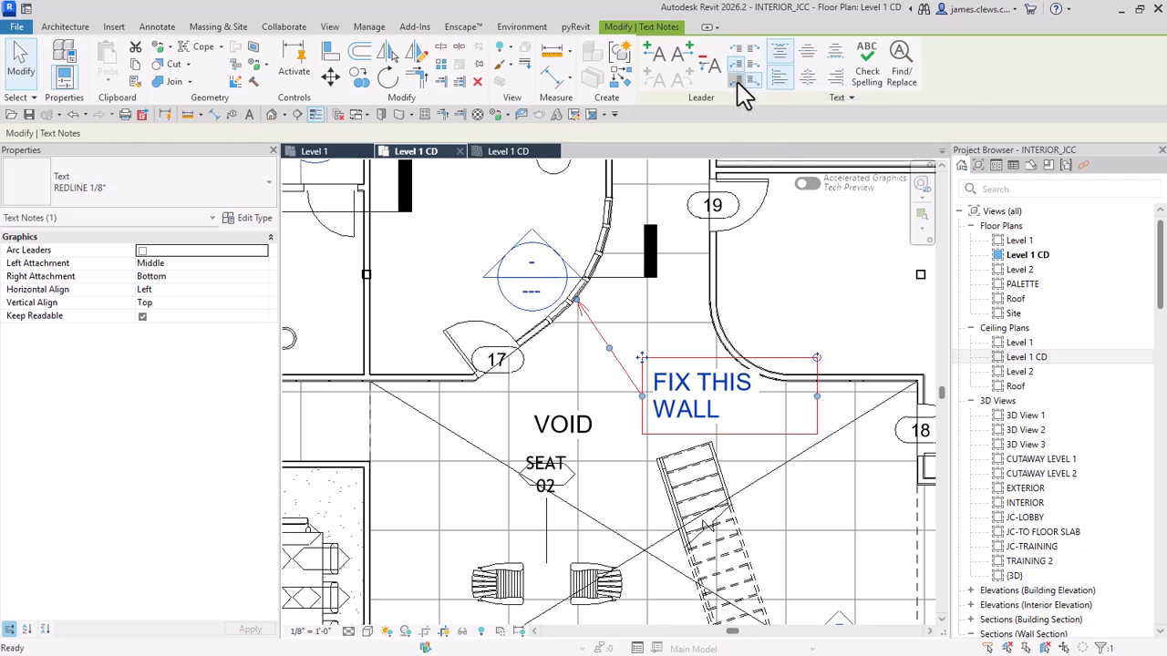
click(740, 81)
click(735, 52)
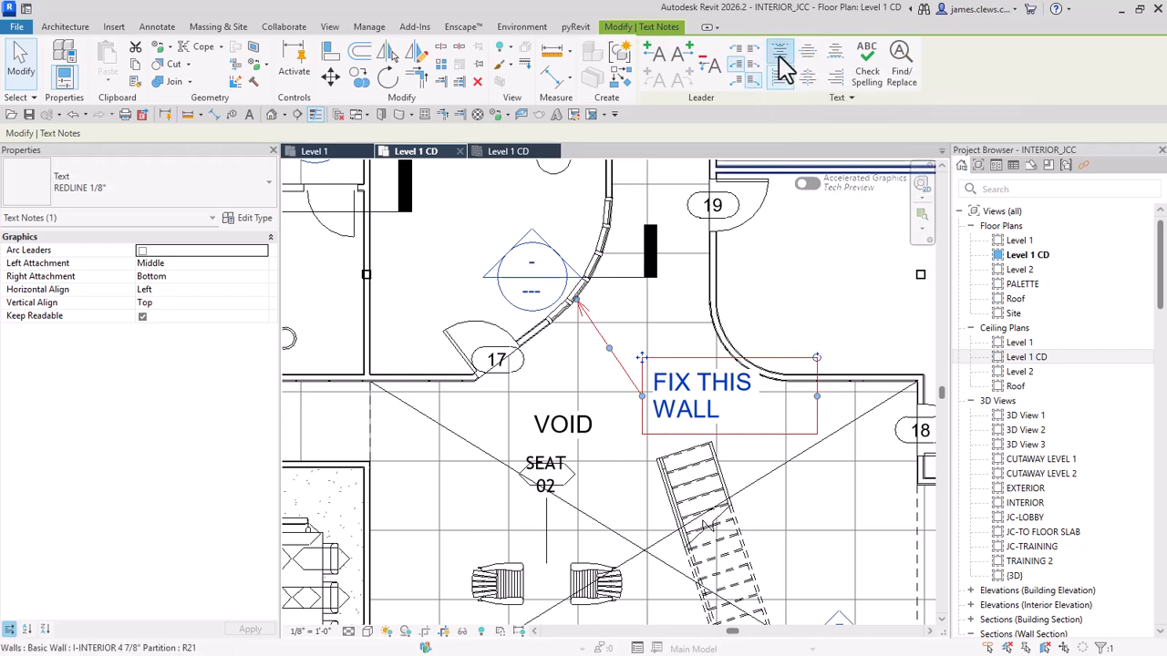
Step: Try Middle vertical alignment on the FIX THIS WALL text and return it to Top, keeping it left-aligned
click(809, 54)
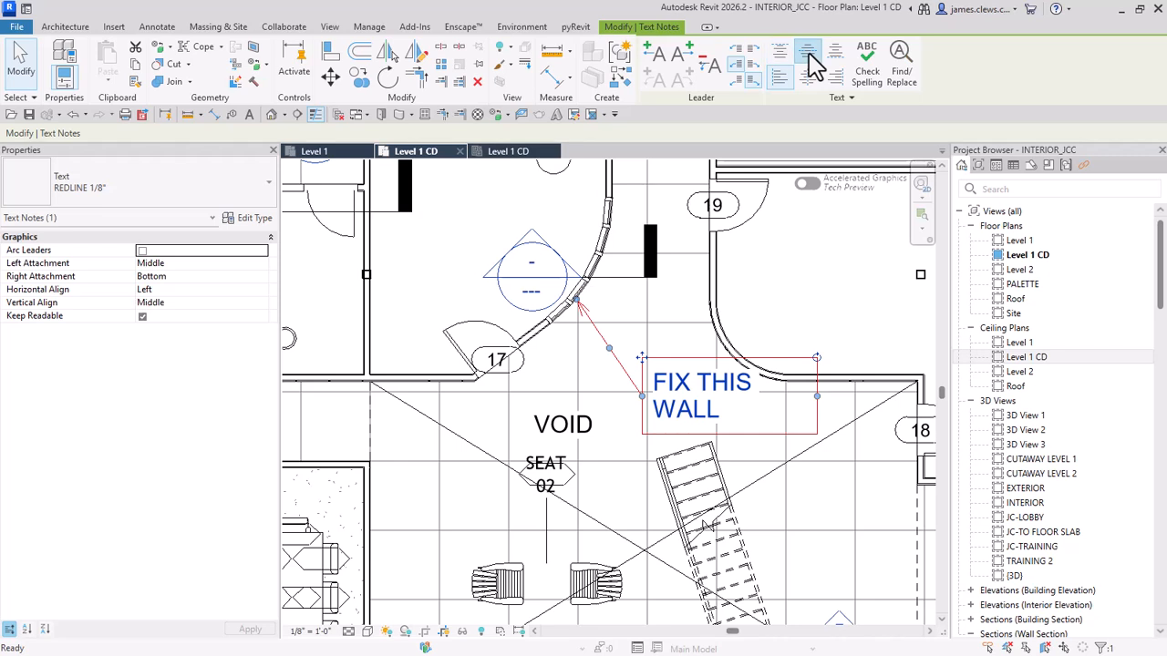
click(777, 58)
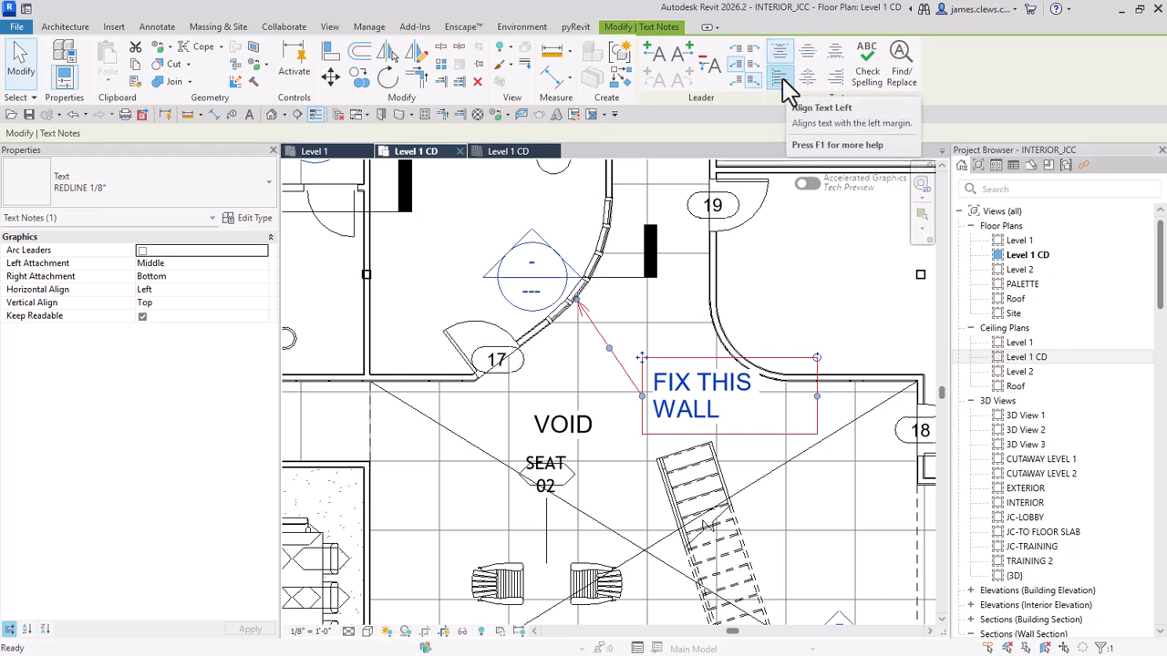
click(781, 79)
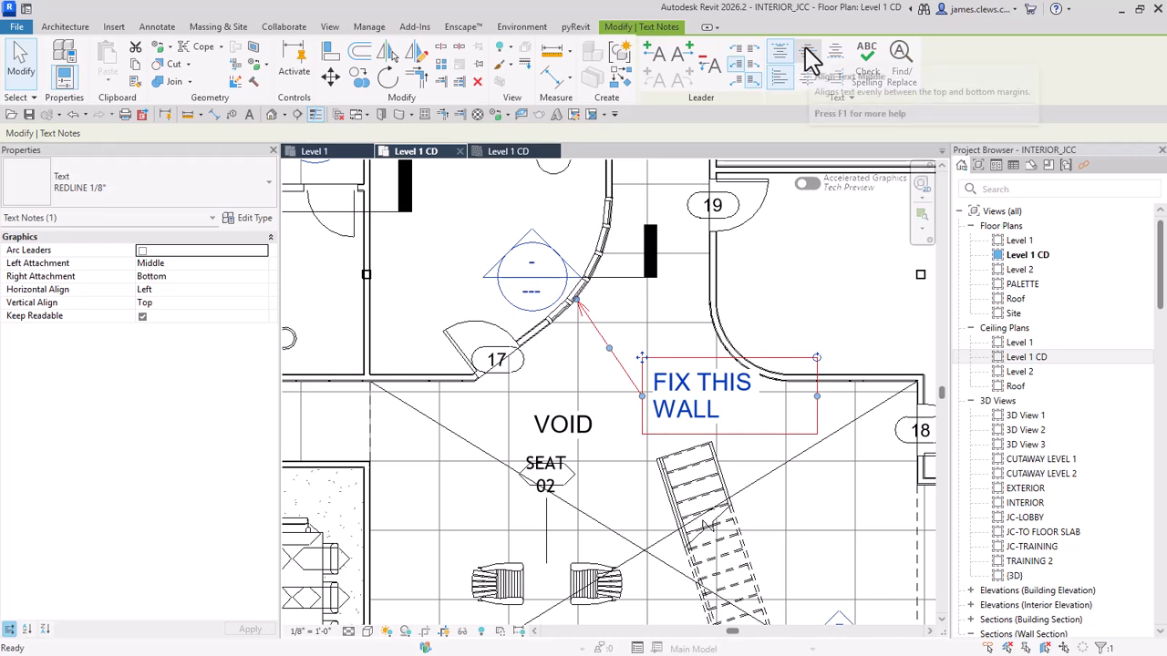
click(809, 56)
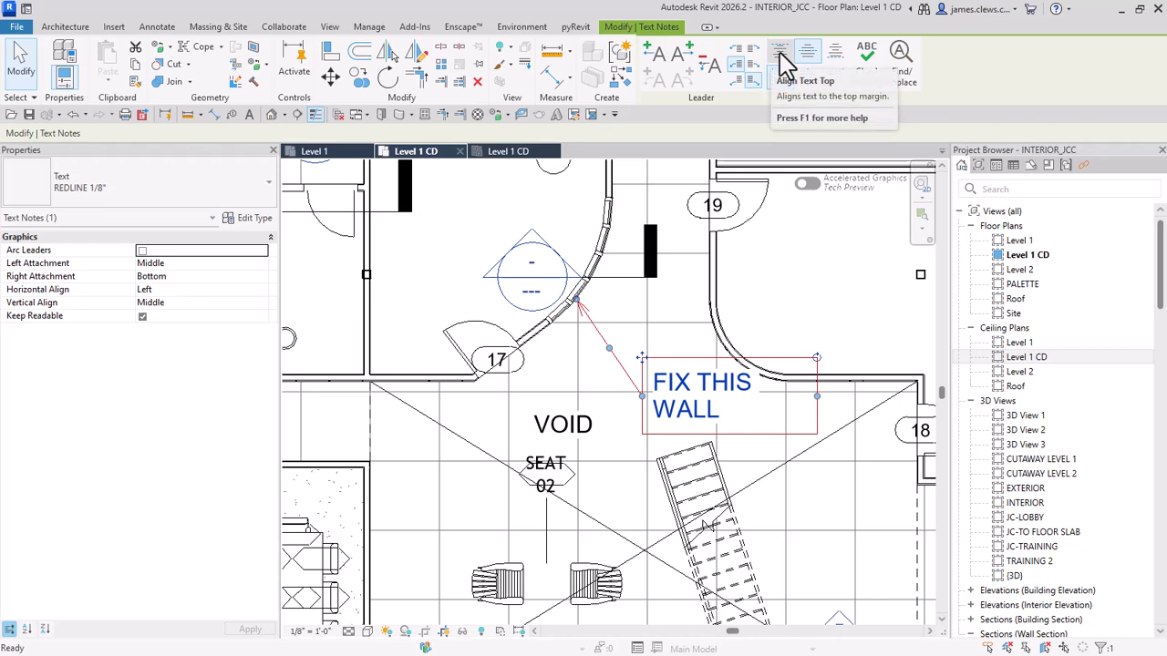
click(782, 56)
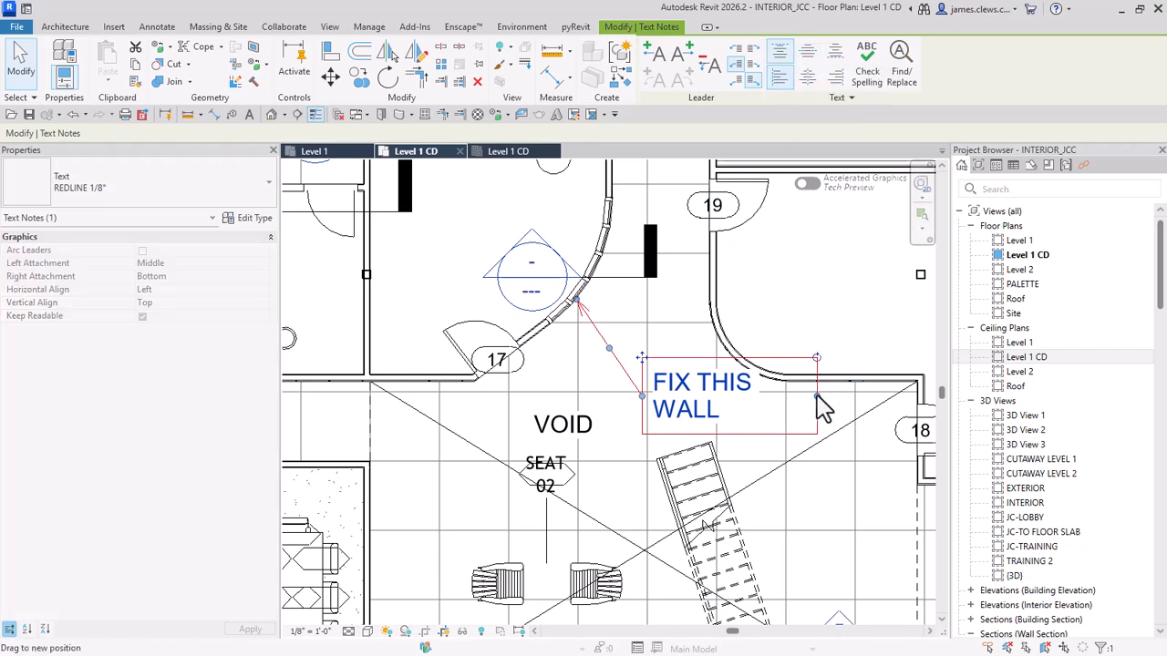
Step: Narrow the FIX THIS WALL text box to three lines and set the leader's left attachment to Top after trying Middle and Bottom
drag(818, 398, 740, 410)
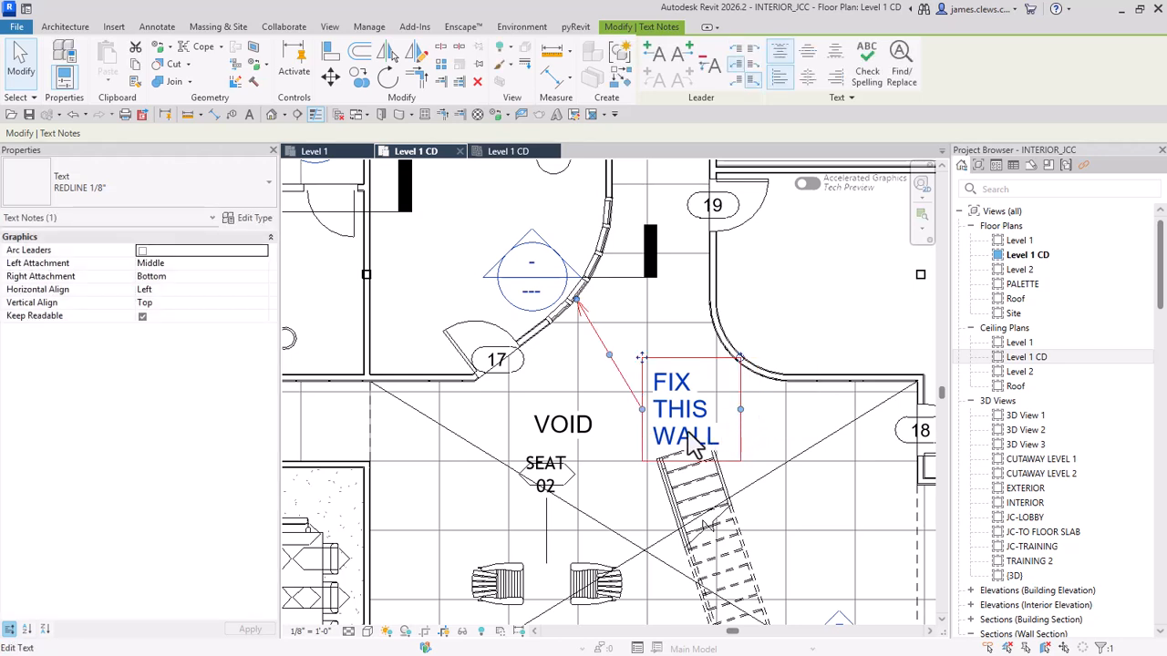
click(739, 51)
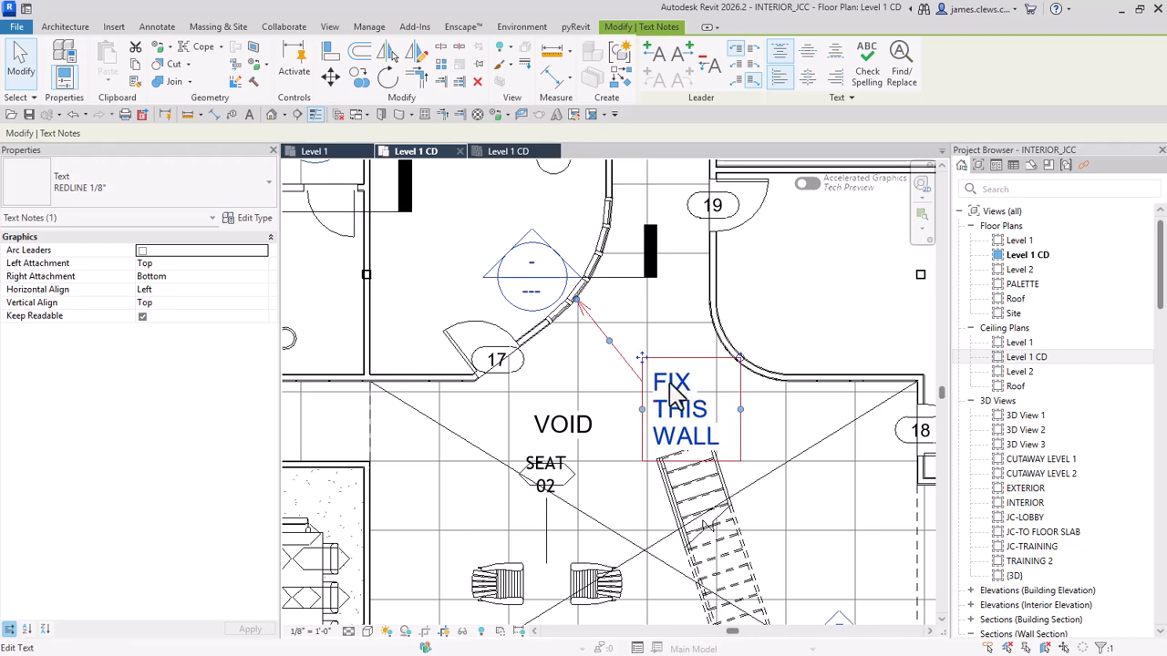
click(739, 68)
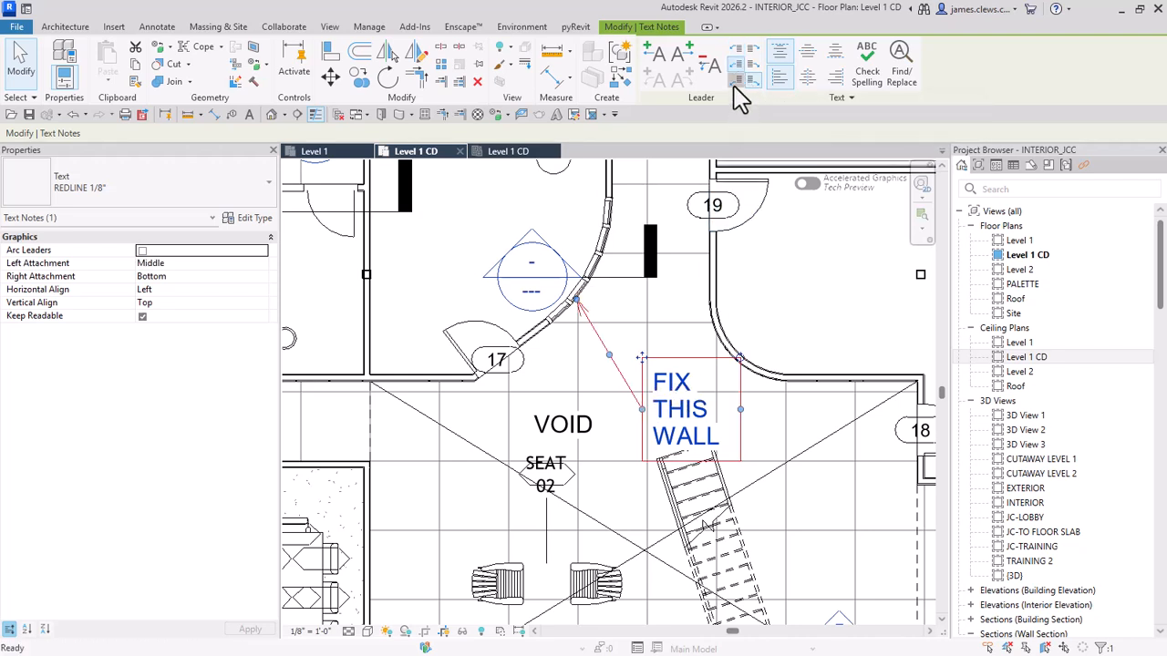
click(741, 82)
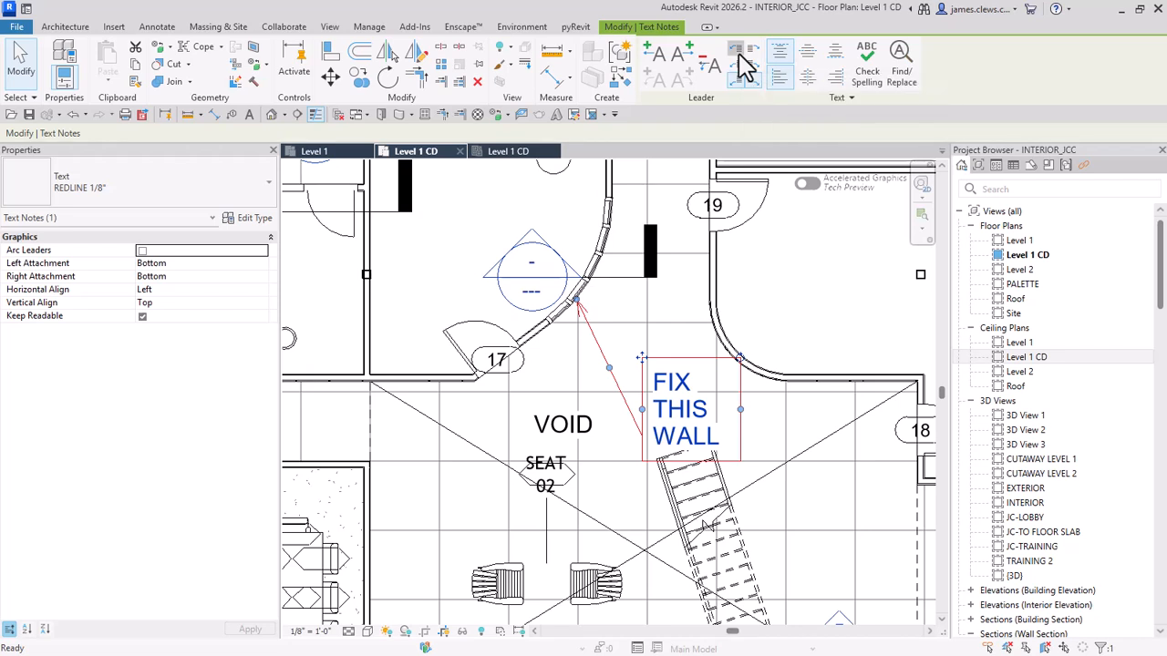
click(740, 50)
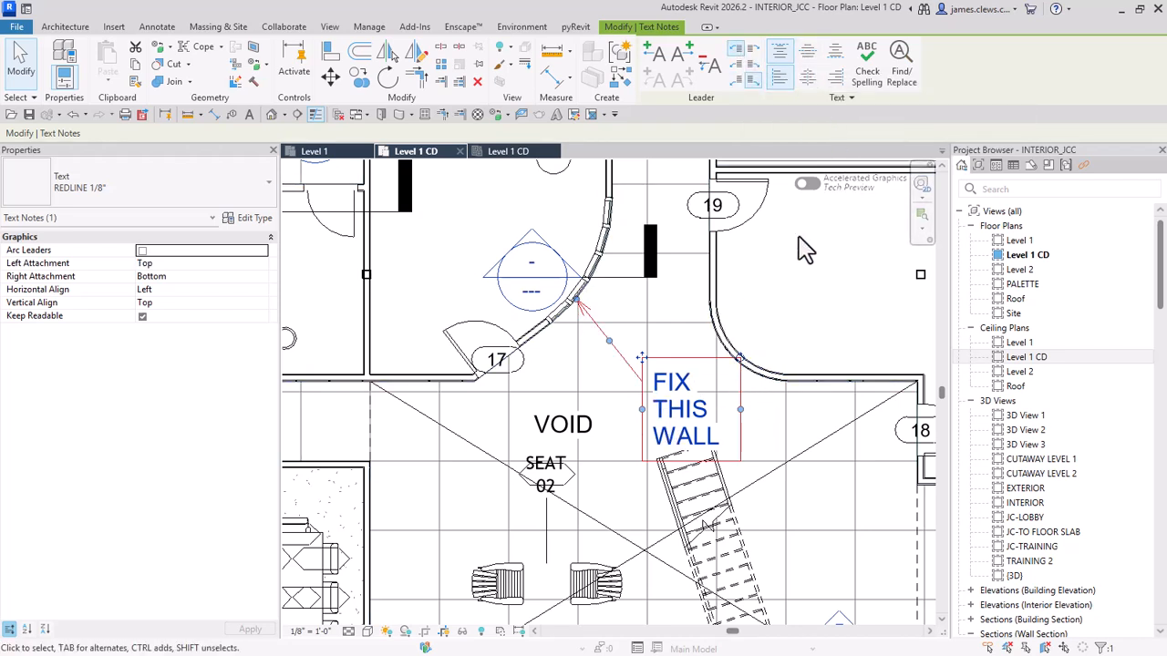
Step: Set the note's vertical alignment to Middle, then open its text for editing and close it without changing the wording
click(810, 56)
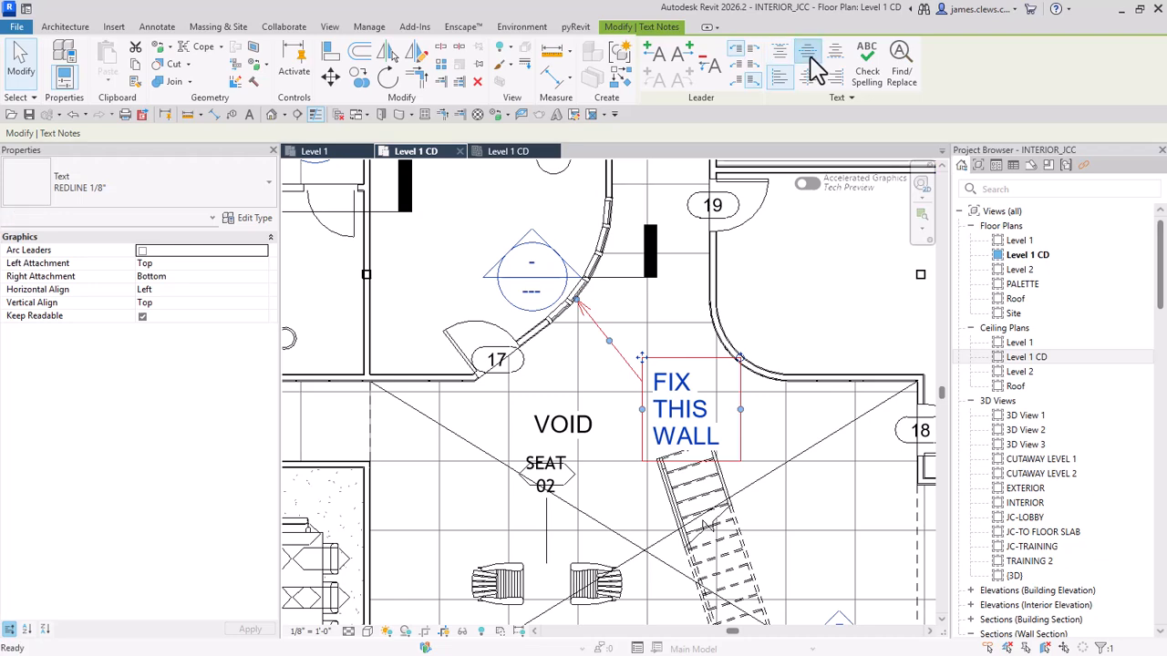
click(693, 388)
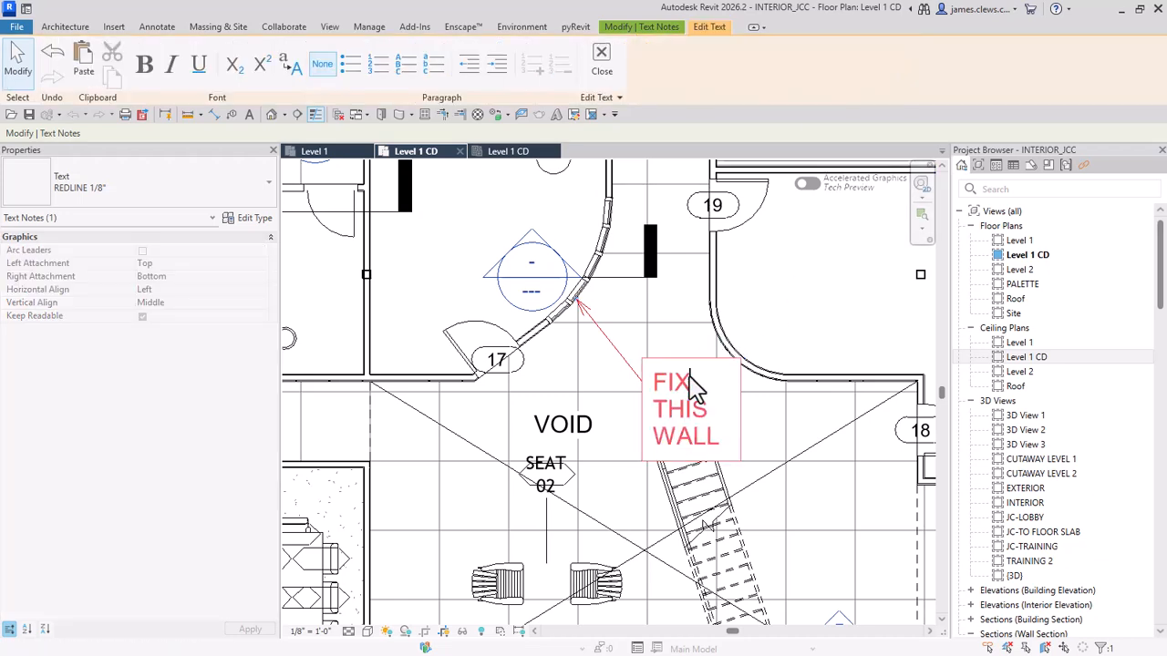
click(690, 307)
click(689, 362)
click(561, 217)
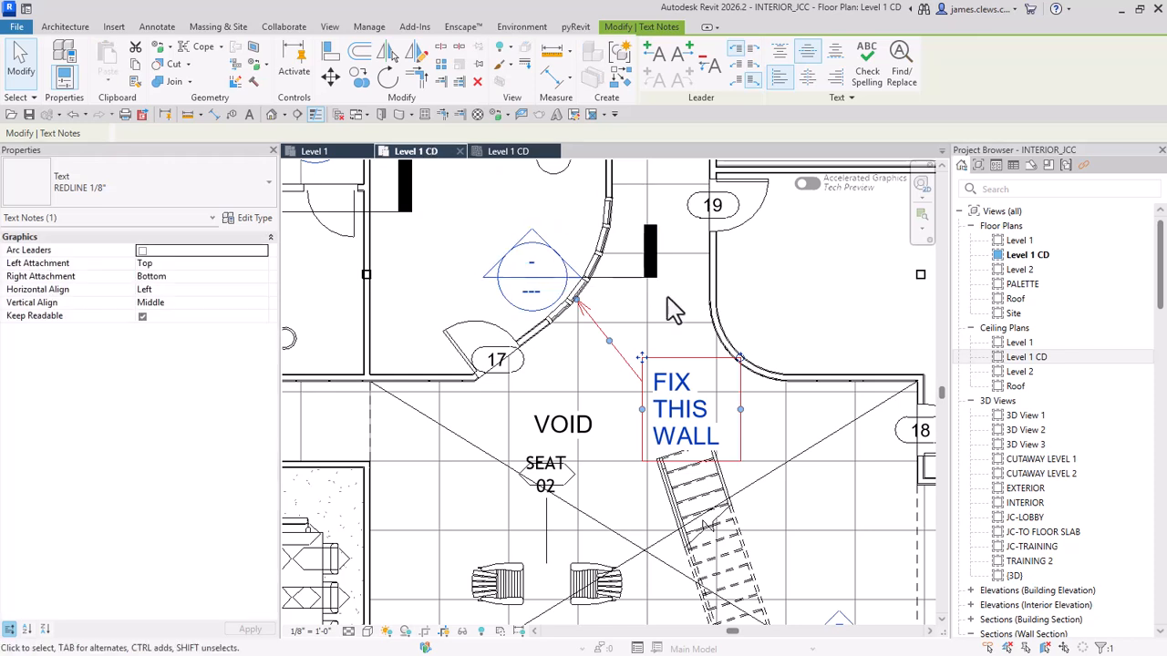
click(688, 373)
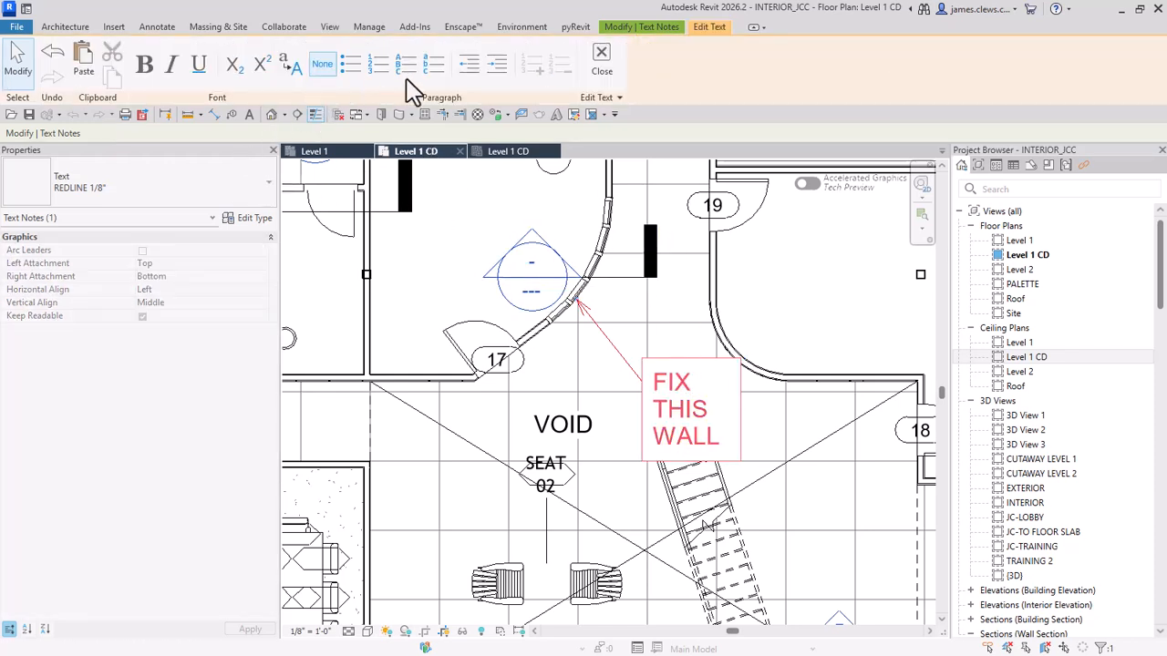
click(602, 57)
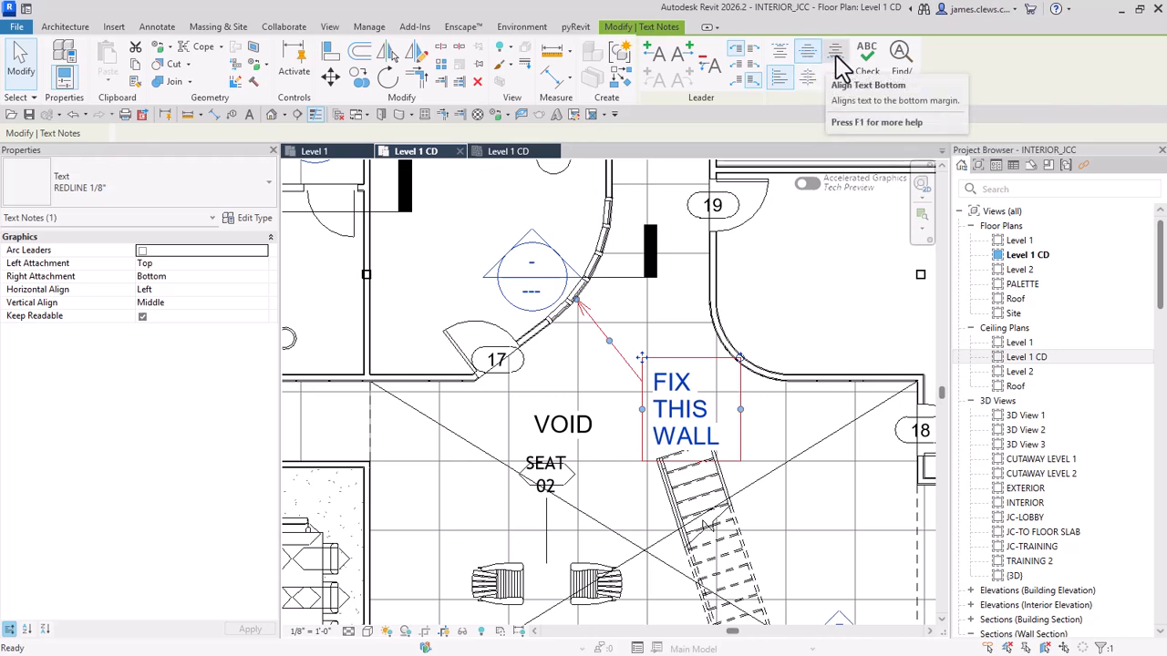
Step: Try Bottom, Right and Center text alignment, set the note to Top and Left, and move it up beside the curved wall
click(836, 56)
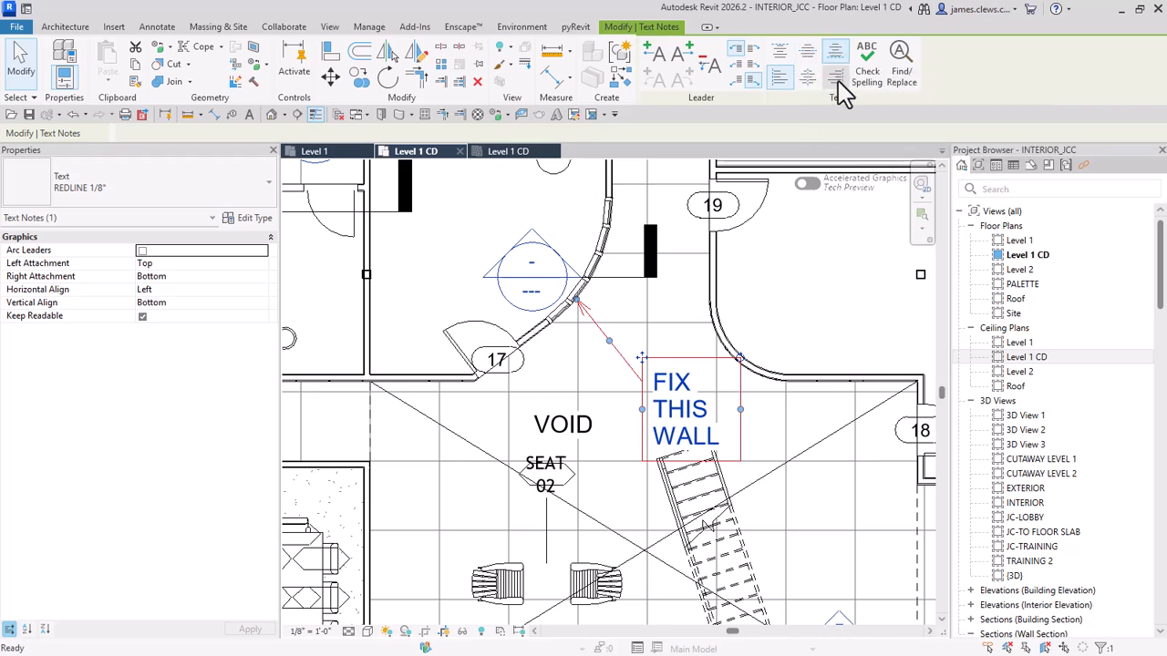
click(837, 79)
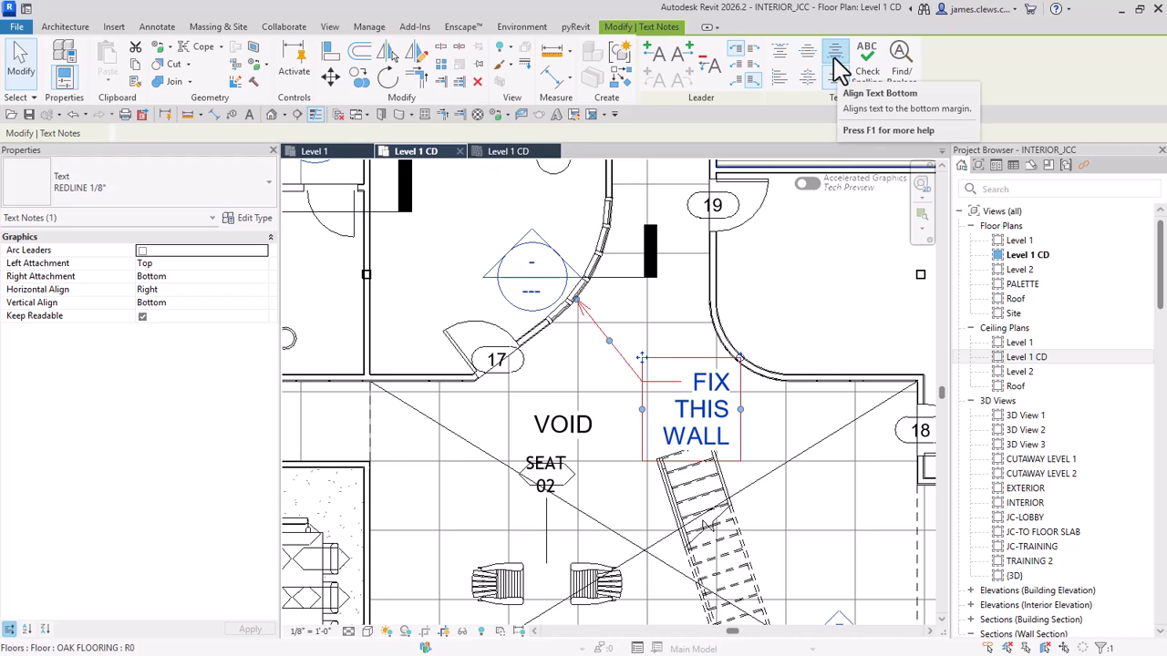
click(782, 57)
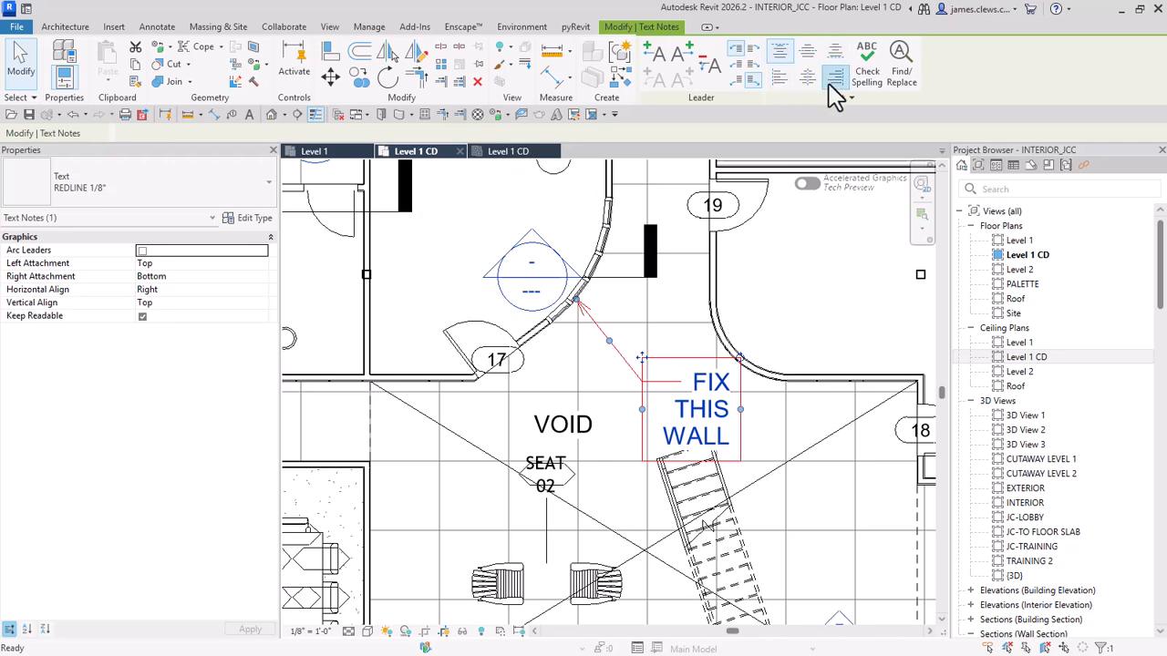
click(810, 78)
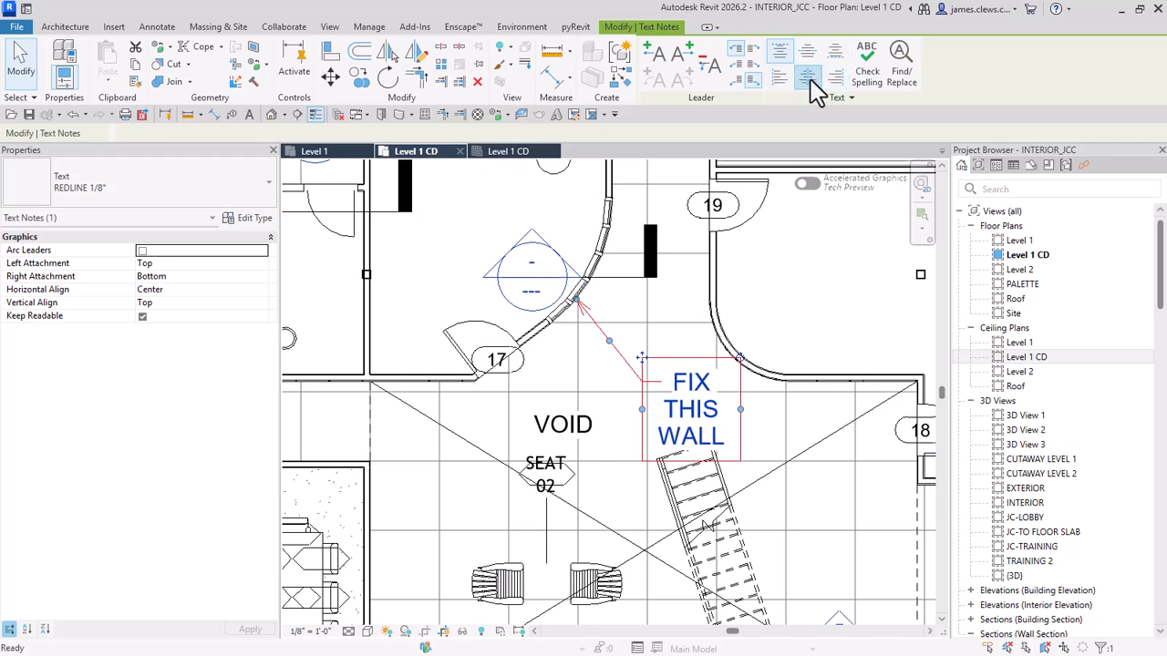
click(835, 79)
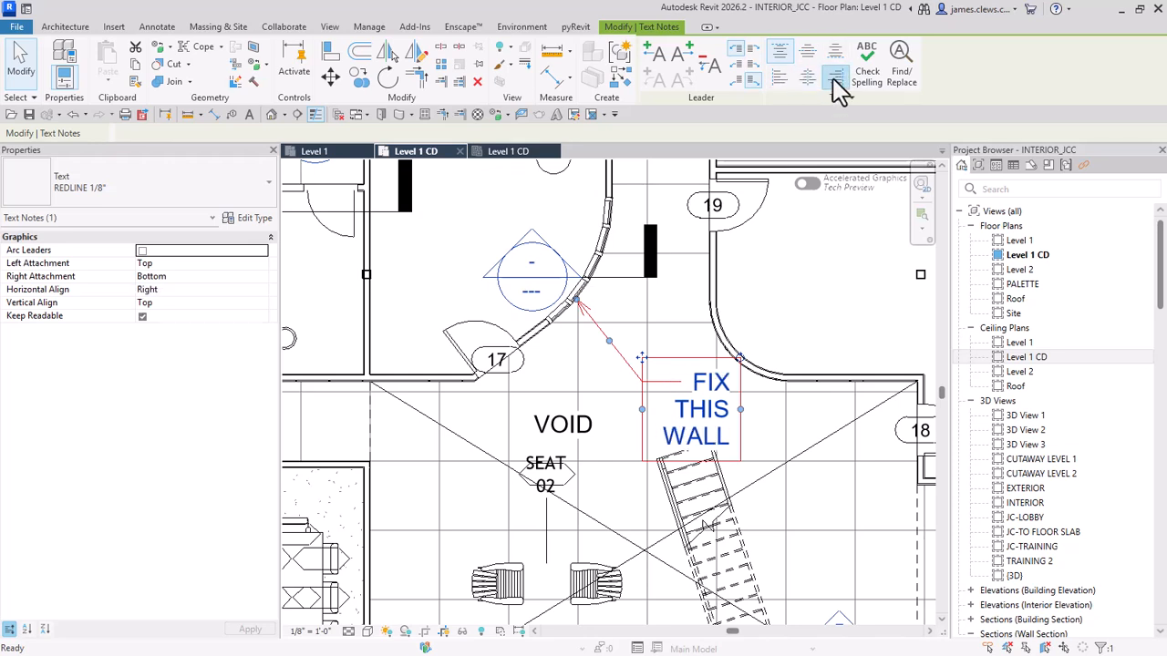
click(777, 82)
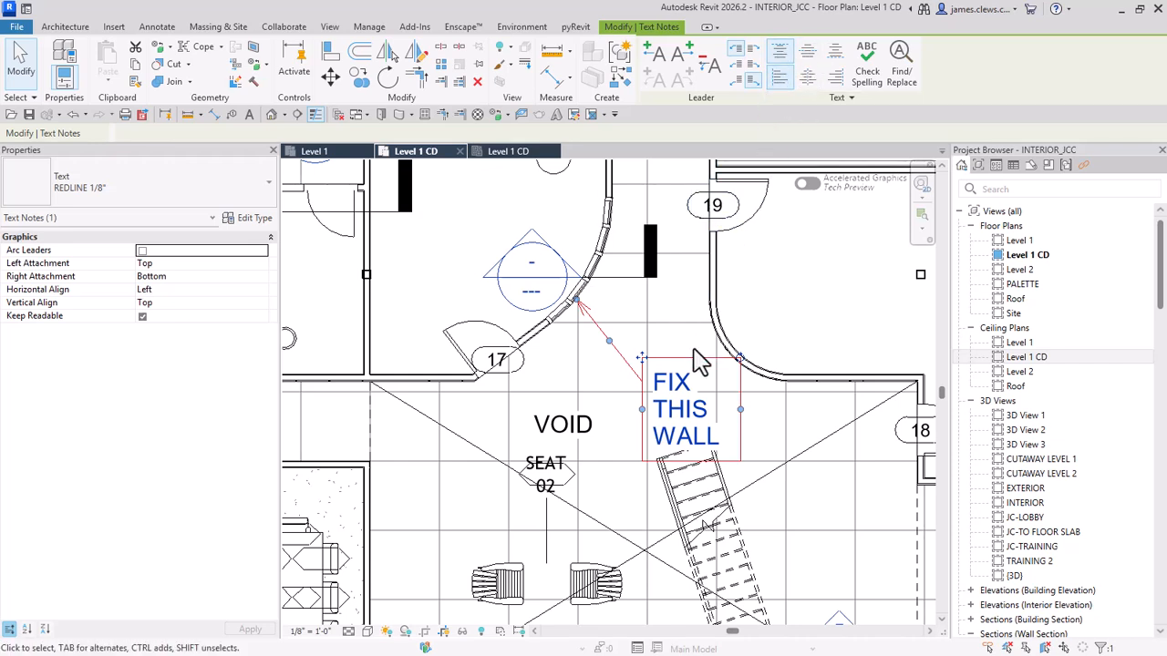
drag(648, 365, 626, 296)
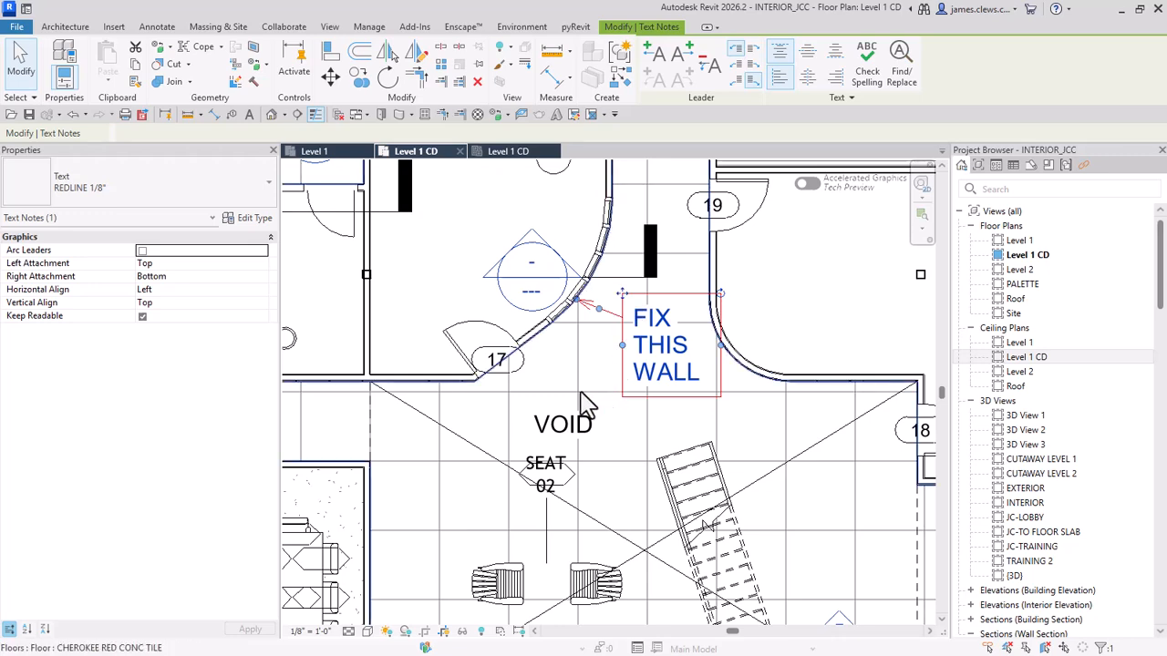
Step: Create a similar redline text note reading FIREPROOF in the room beside door 18
scroll(601, 410, down, 3)
click(691, 354)
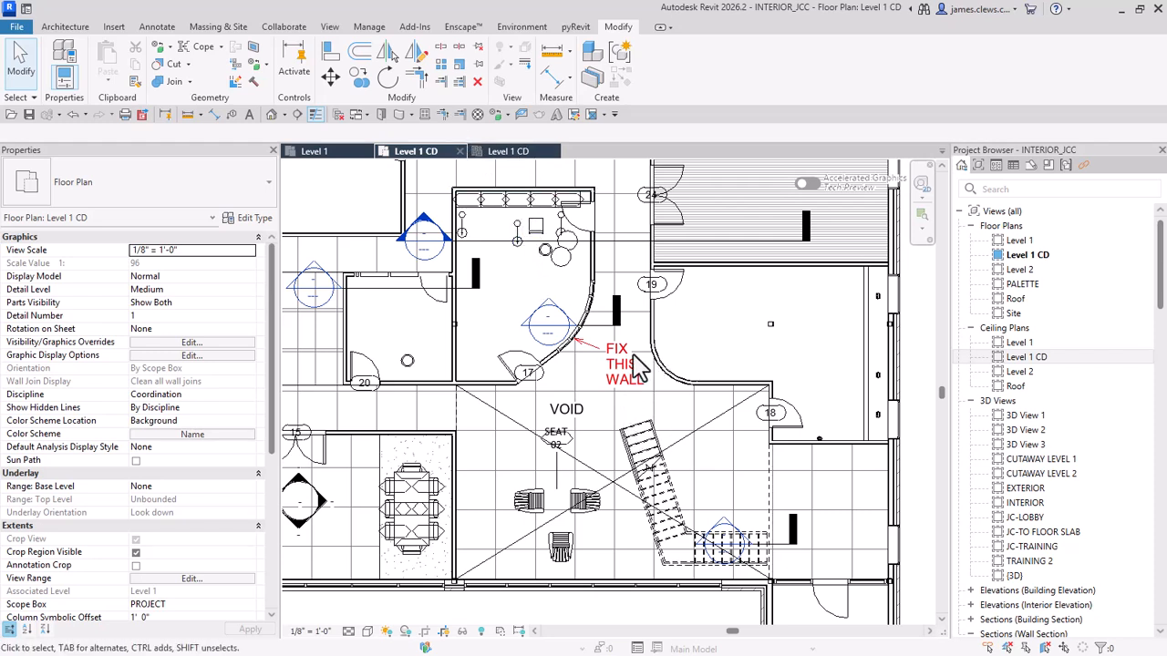
right_click(628, 387)
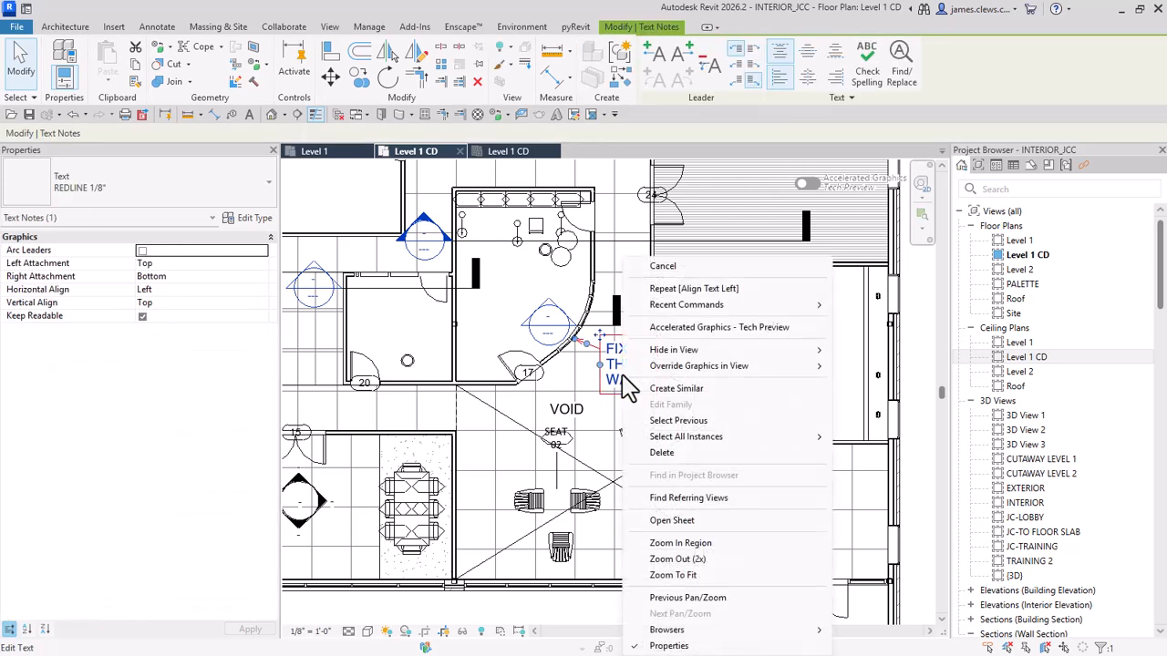
click(676, 388)
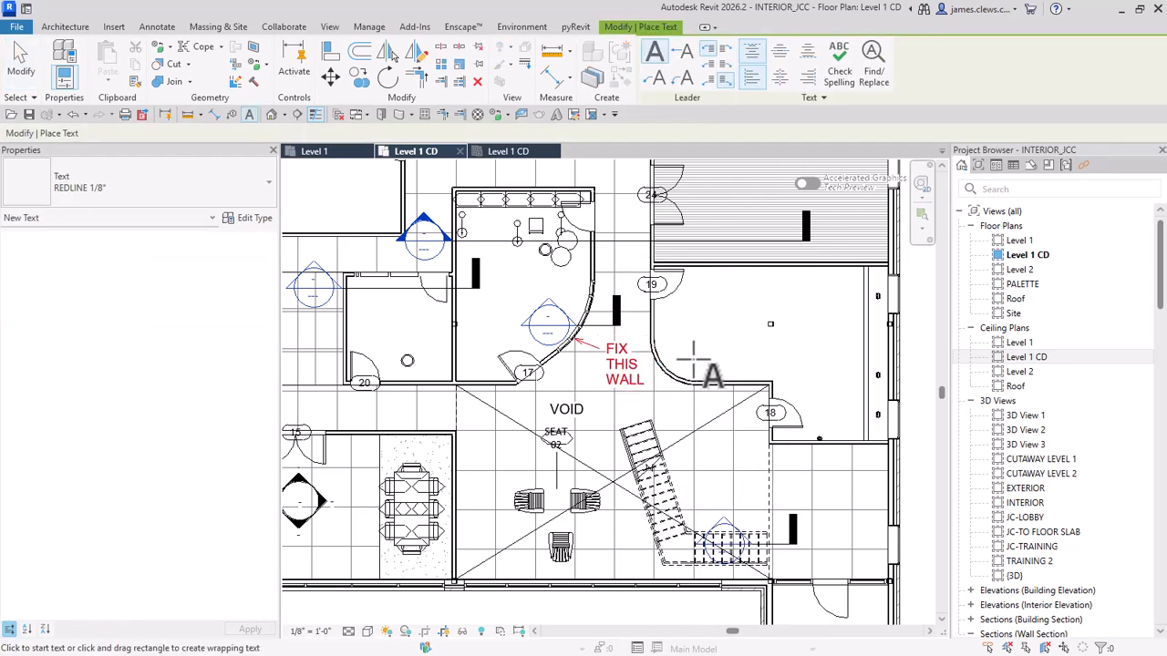
click(790, 334)
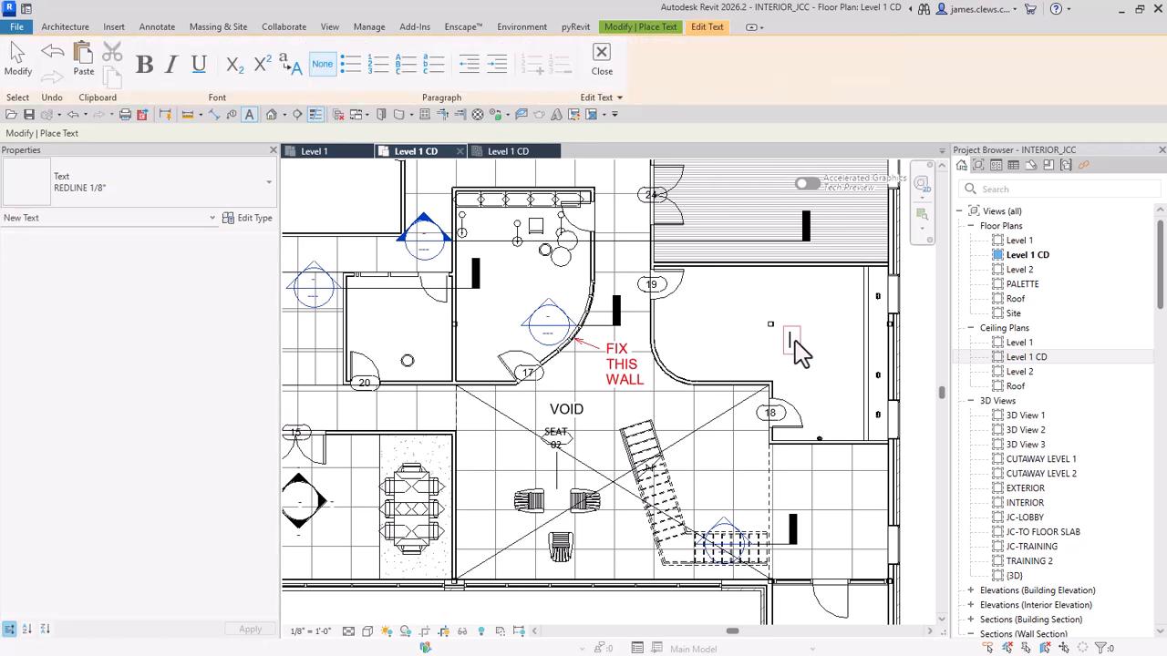
click(828, 383)
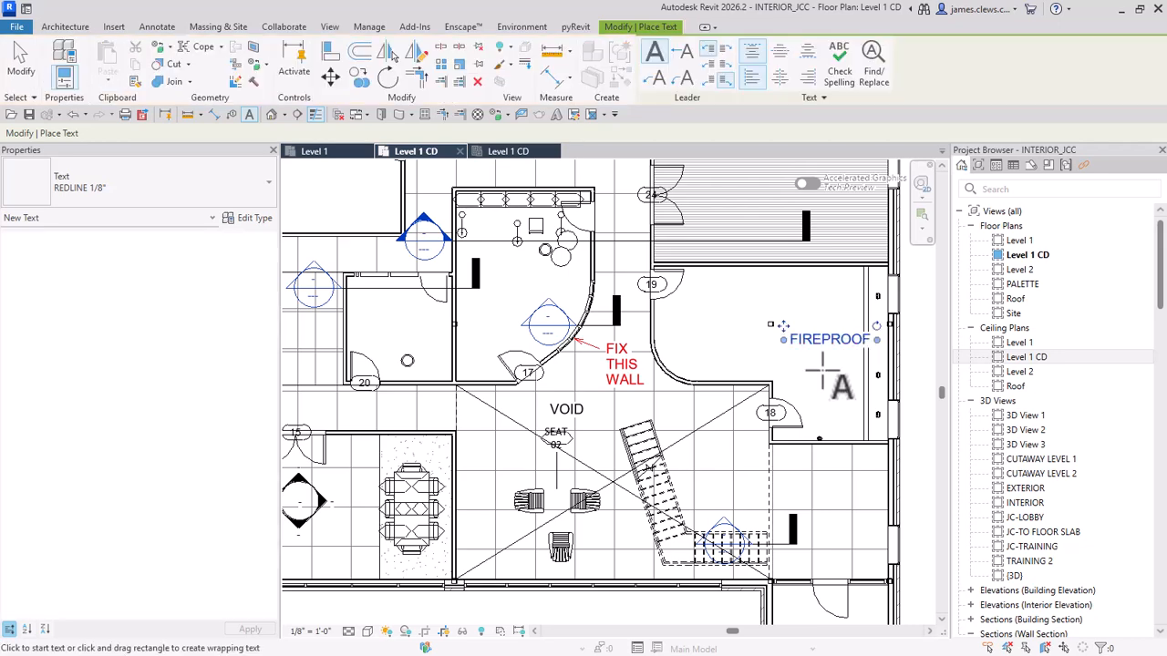
key(Escape)
Step: Add a left arc leader to the FIREPROOF note, point its arrow at the small column, and reposition the text to smooth the curve
click(830, 349)
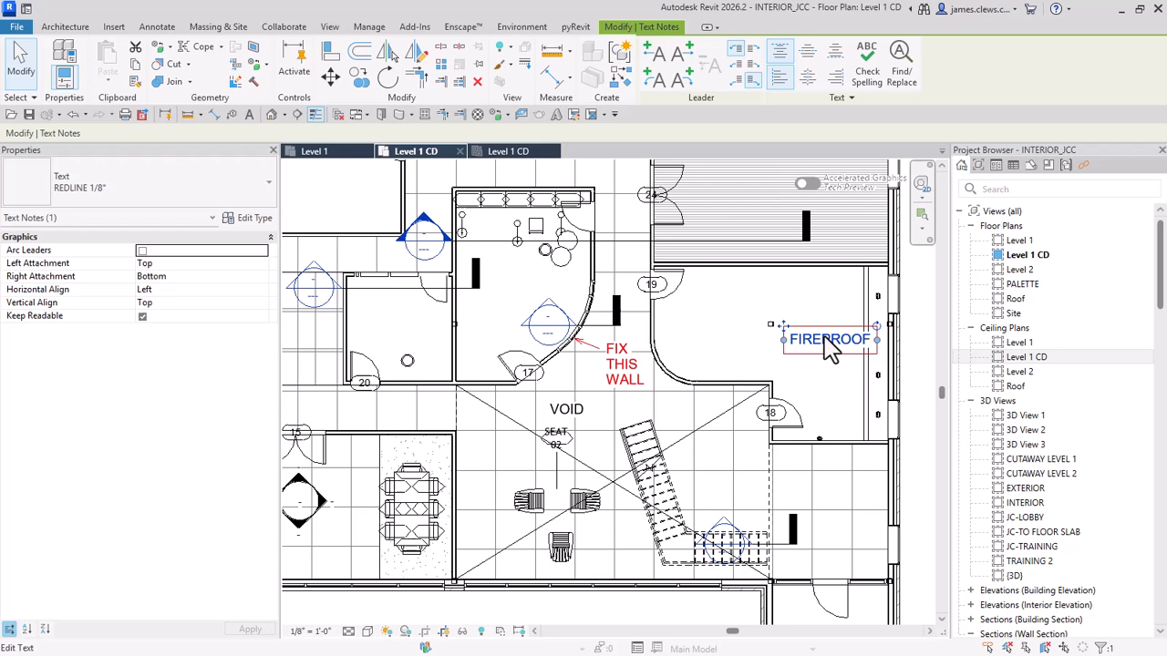
click(656, 81)
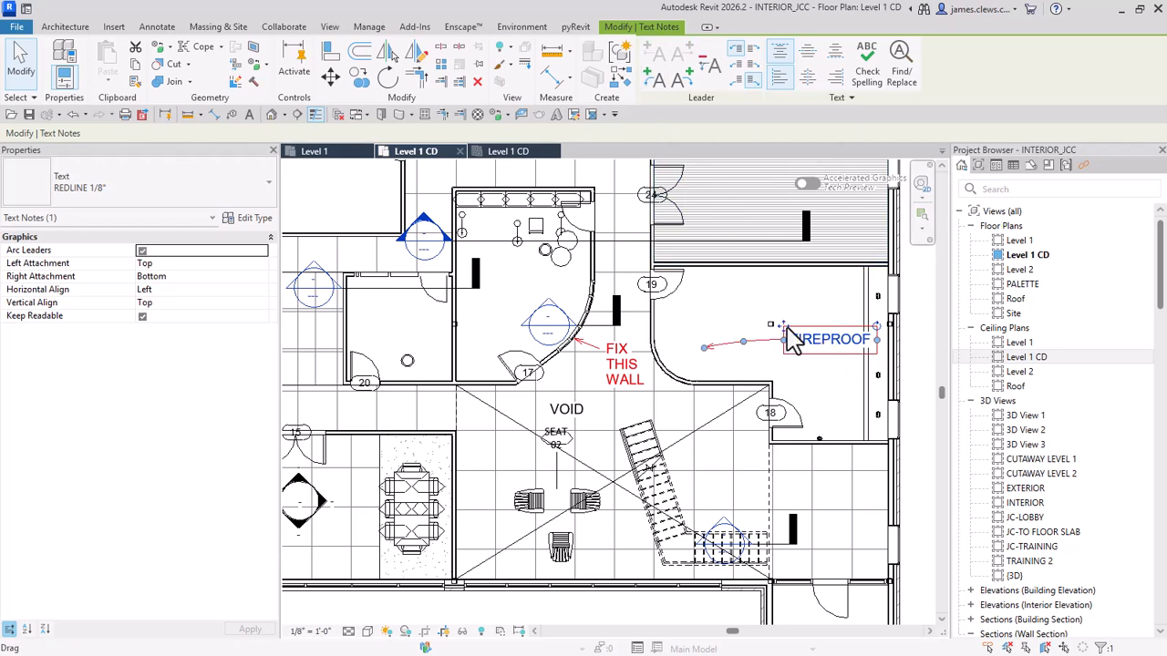
drag(785, 326, 795, 353)
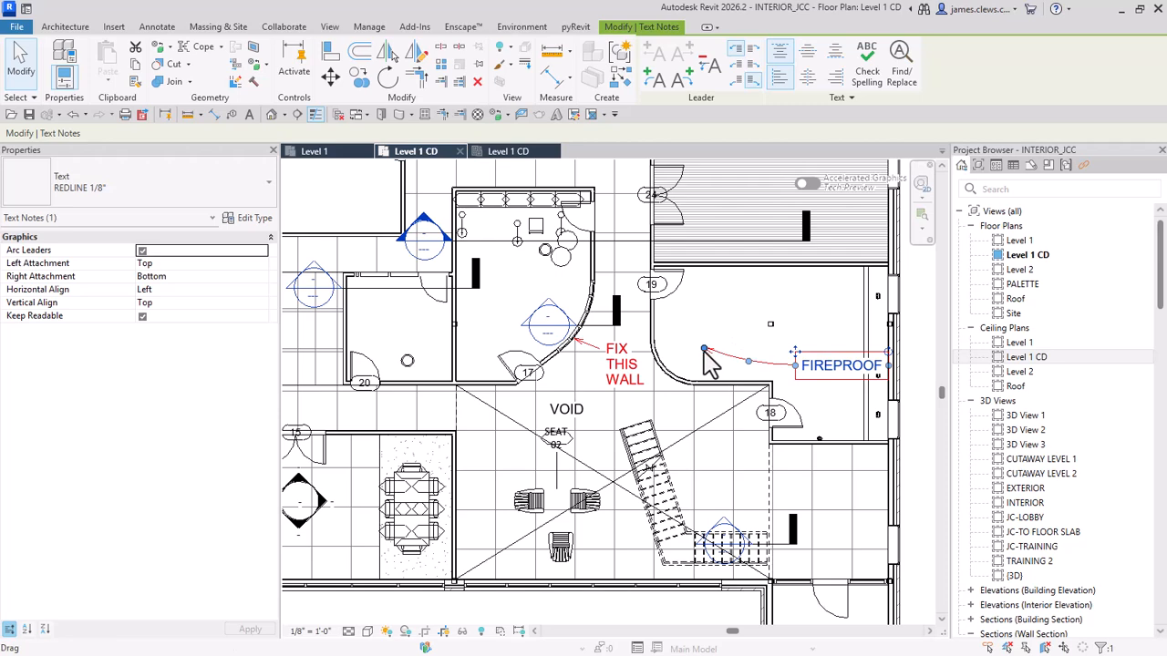
drag(708, 355, 772, 334)
scroll(772, 334, up, 3)
middle_drag(770, 330, 554, 315)
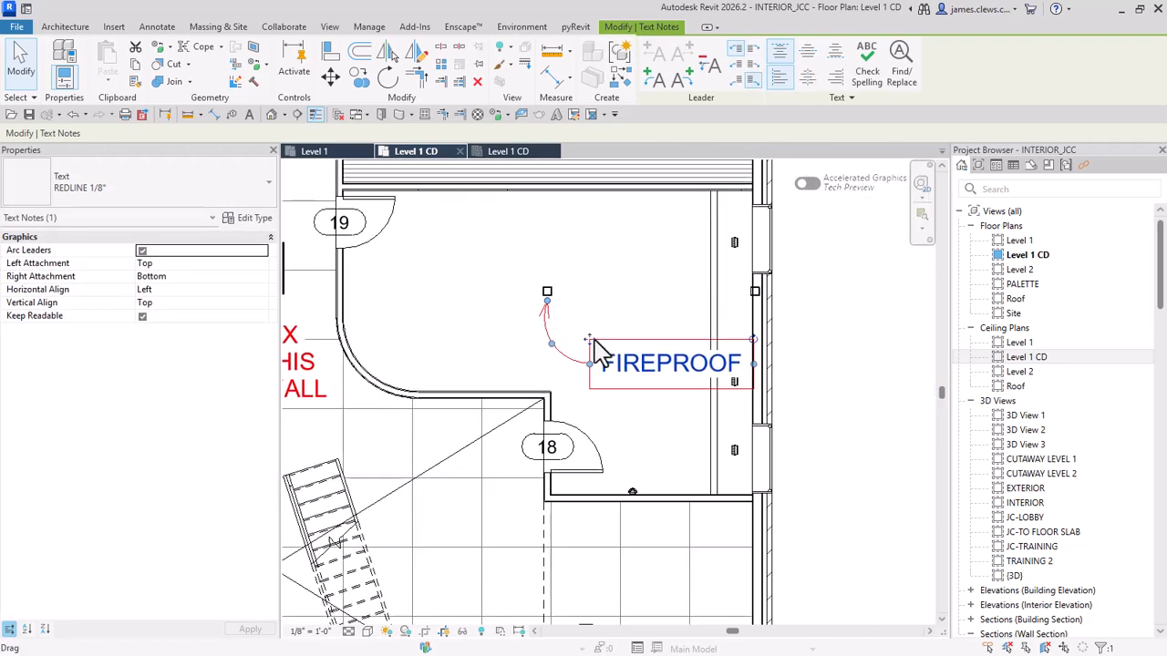
ctrl+drag(588, 339, 602, 305)
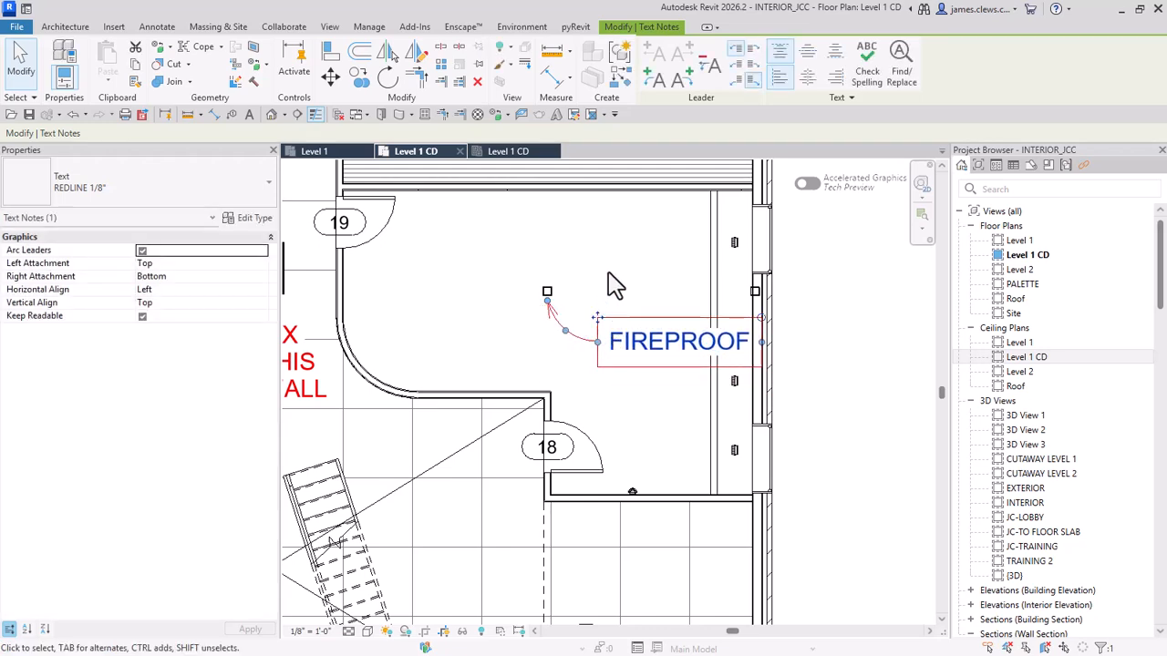
click(584, 290)
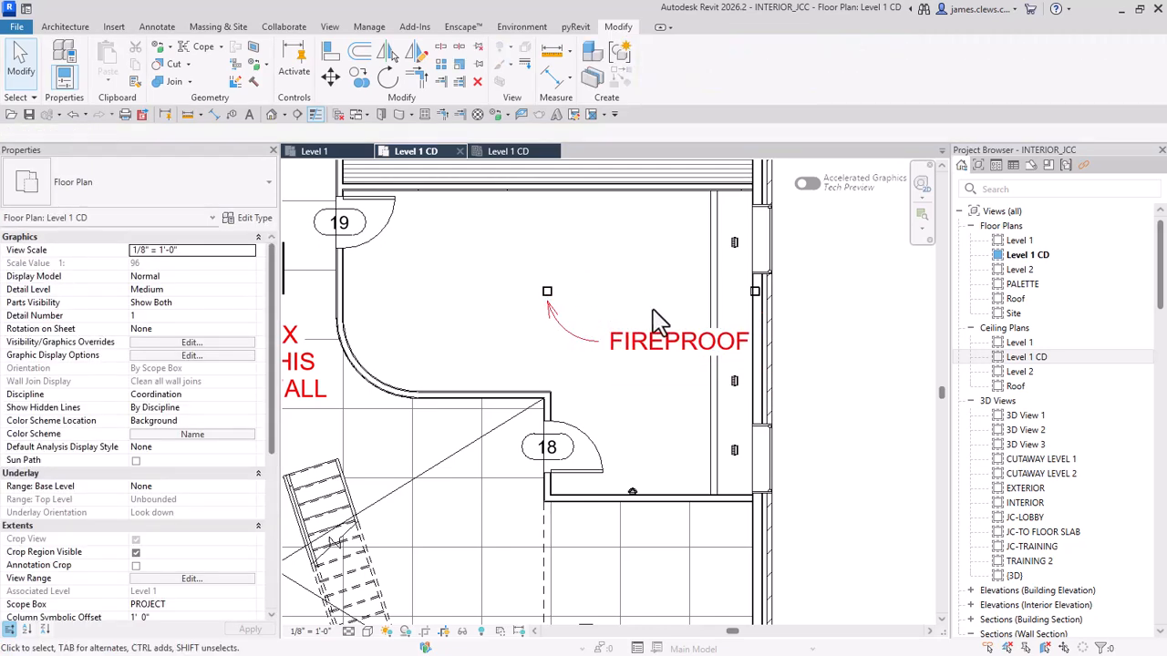
Step: Place two 24" x 24" architectural rectangular columns, one centered around the small column and one against the wall near door 18
scroll(552, 293, up, 3)
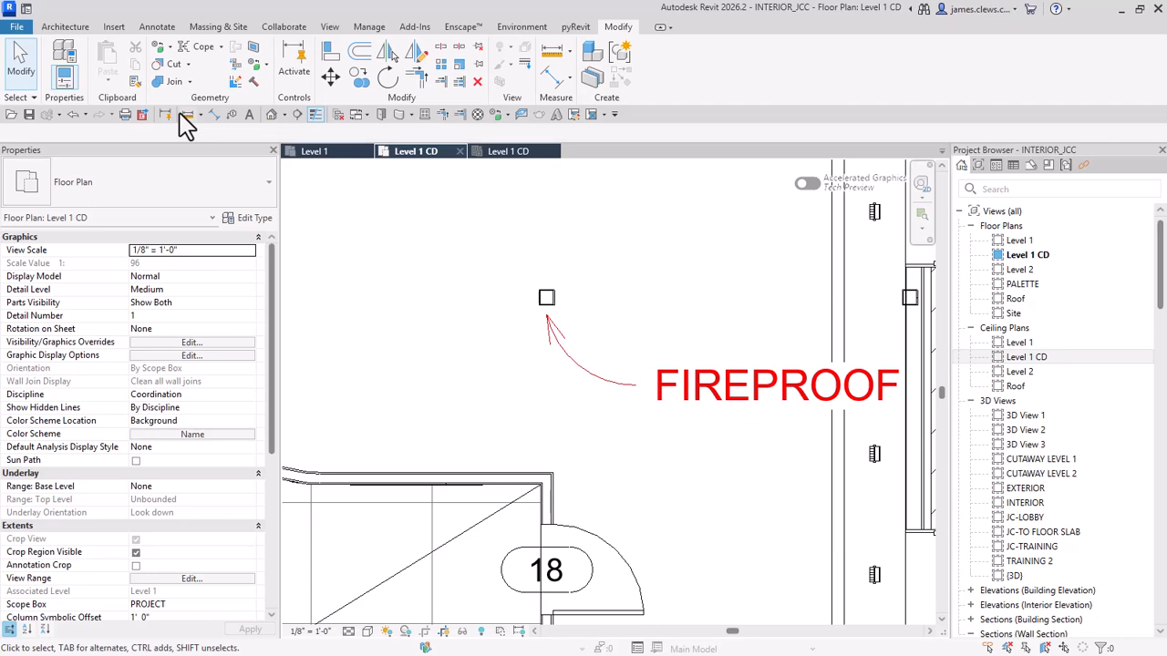
click(71, 28)
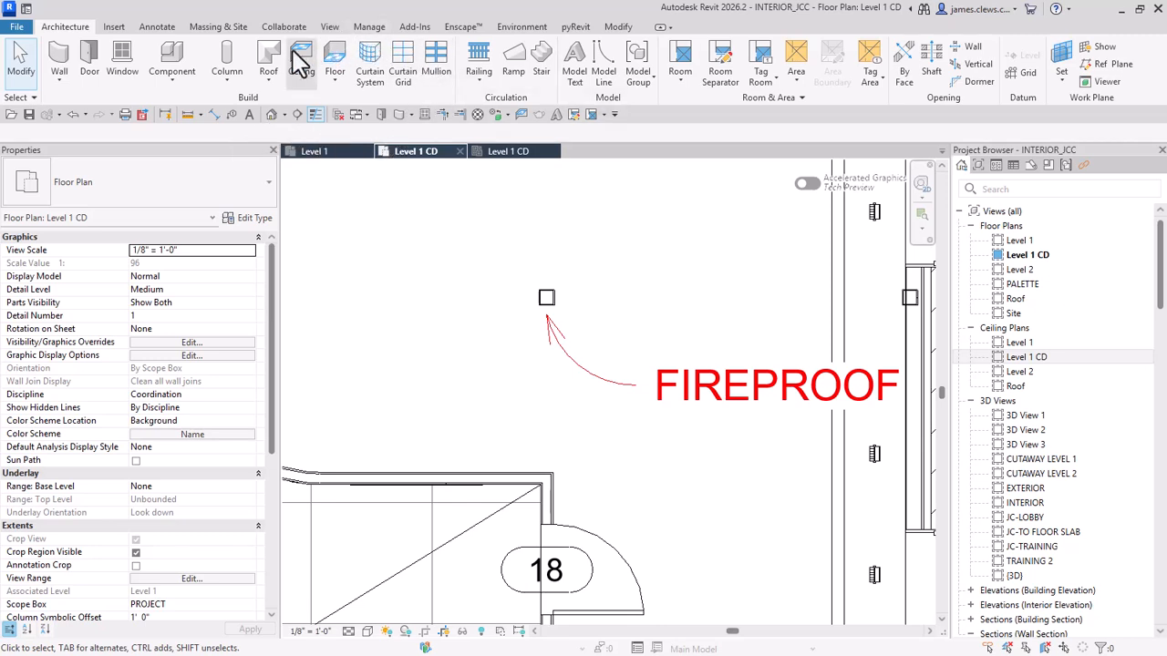
click(234, 81)
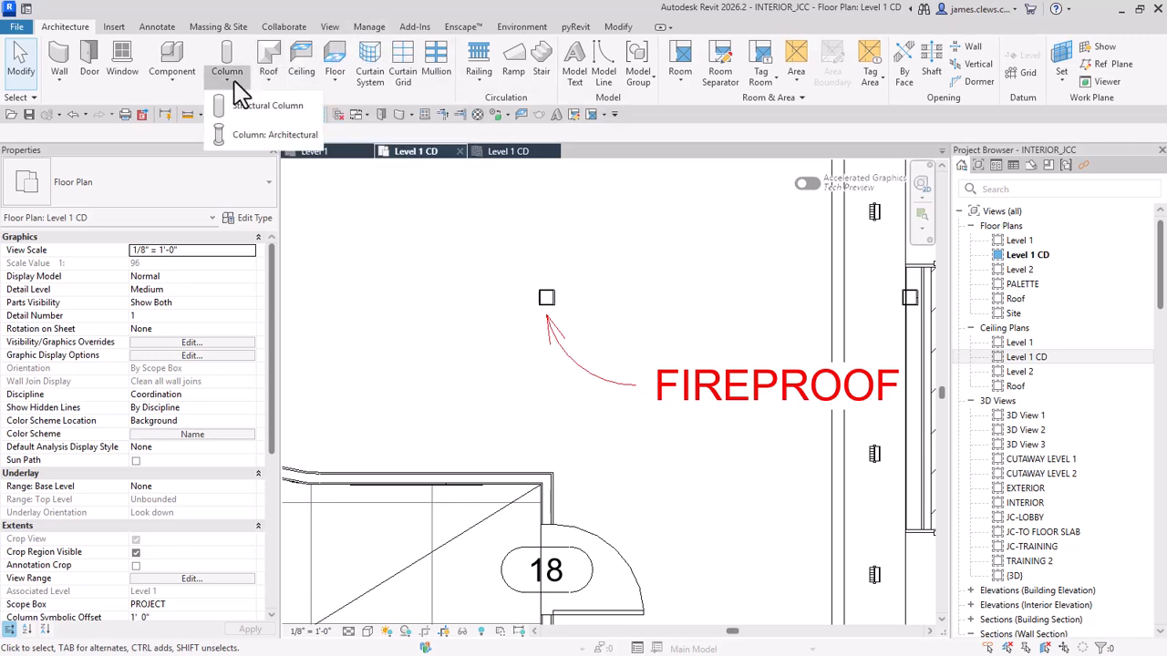
click(248, 144)
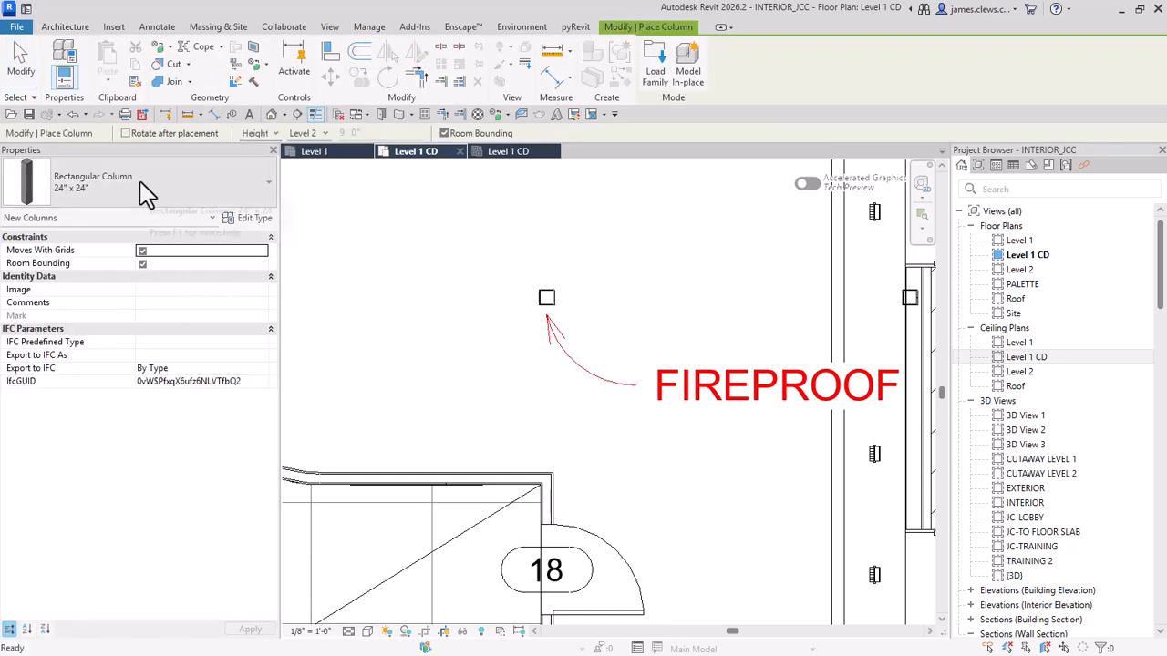
click(546, 297)
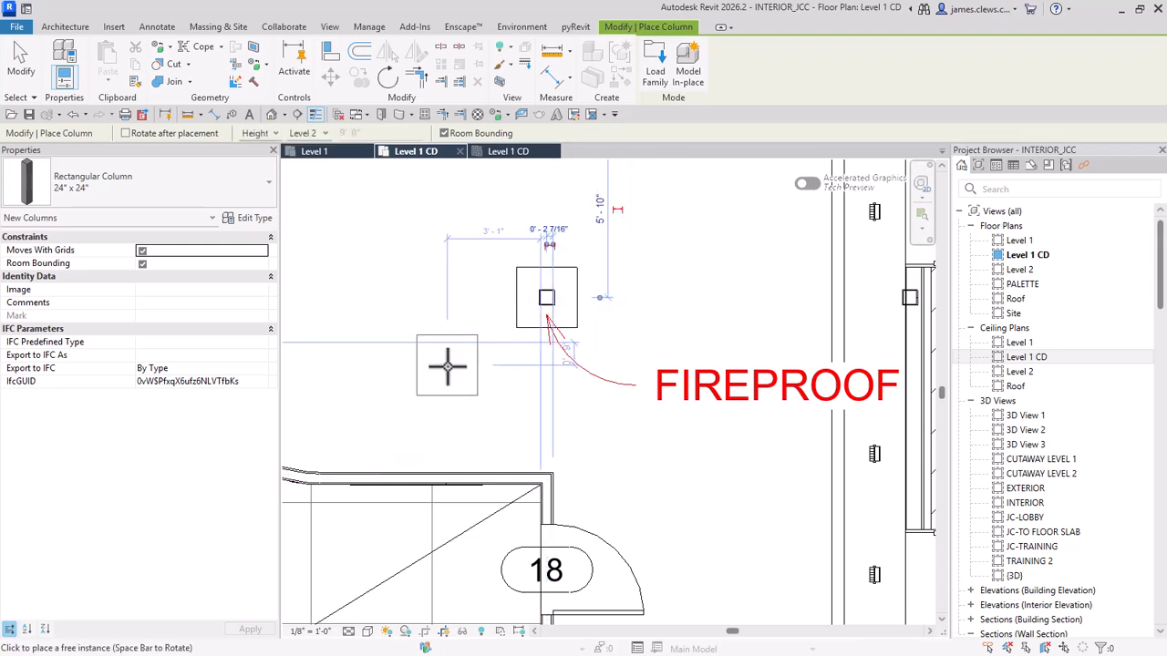
click(467, 447)
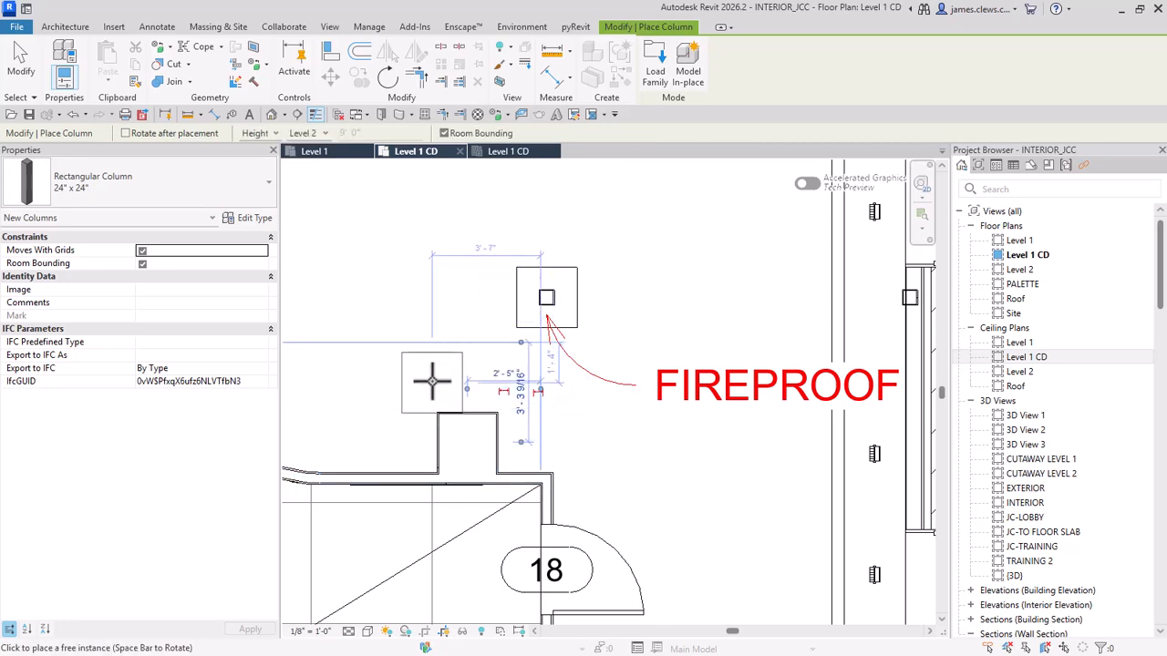
key(Escape)
key(Escape)
scroll(487, 446, up, 1)
middle_drag(505, 442, 587, 310)
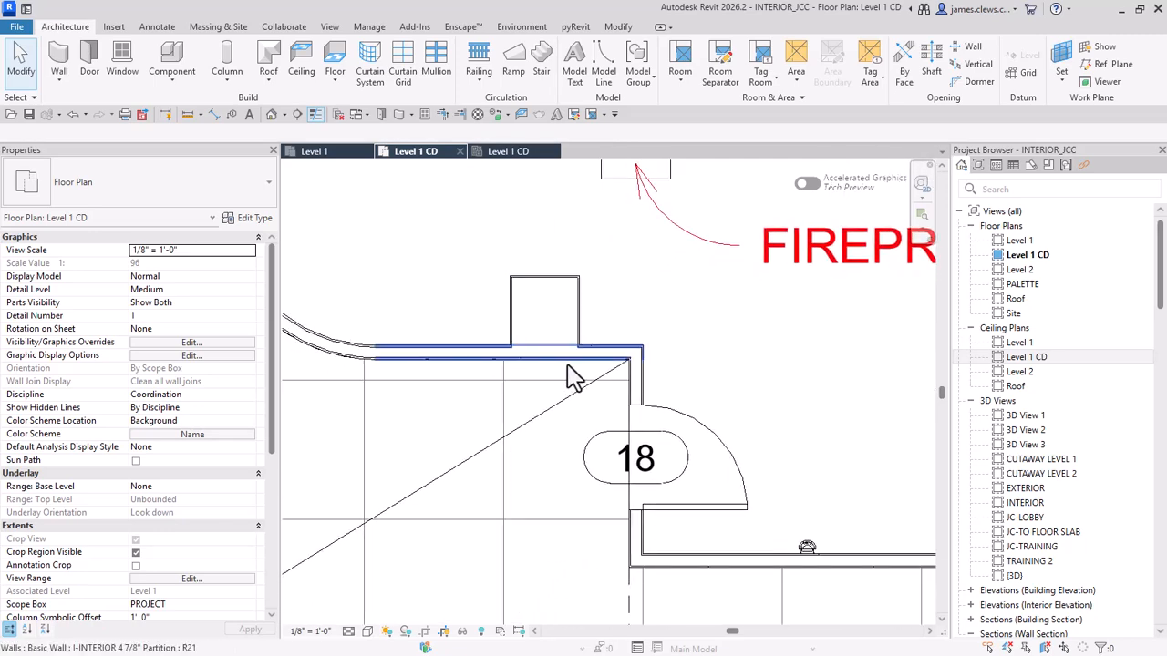
scroll(506, 329, down, 1)
middle_drag(507, 330, 428, 443)
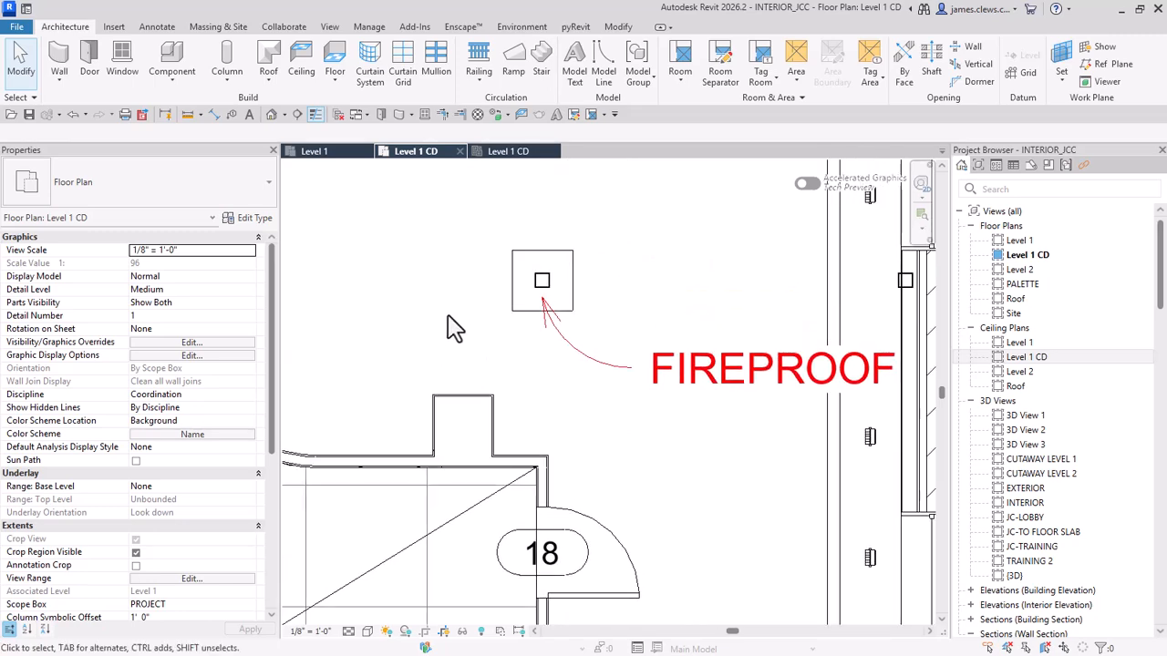
Step: Switch the column at the FIREPROOF arrow to the existing 12" x 12" type, after trying to duplicate its type under that name
scroll(448, 298, up, 2)
click(538, 313)
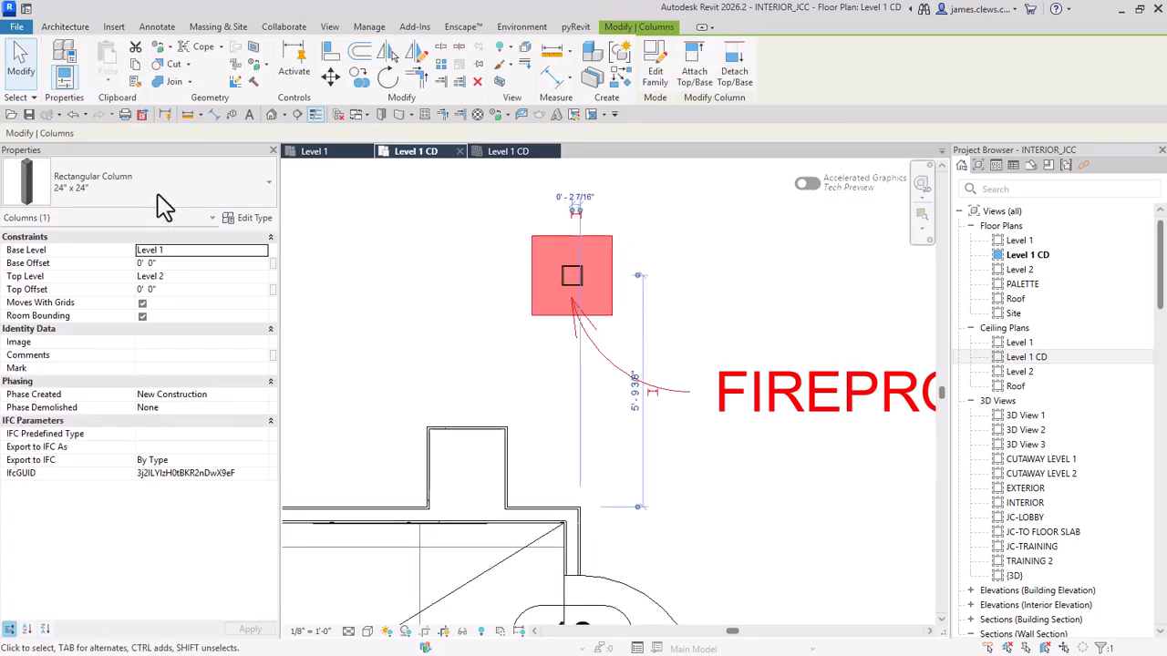
click(256, 219)
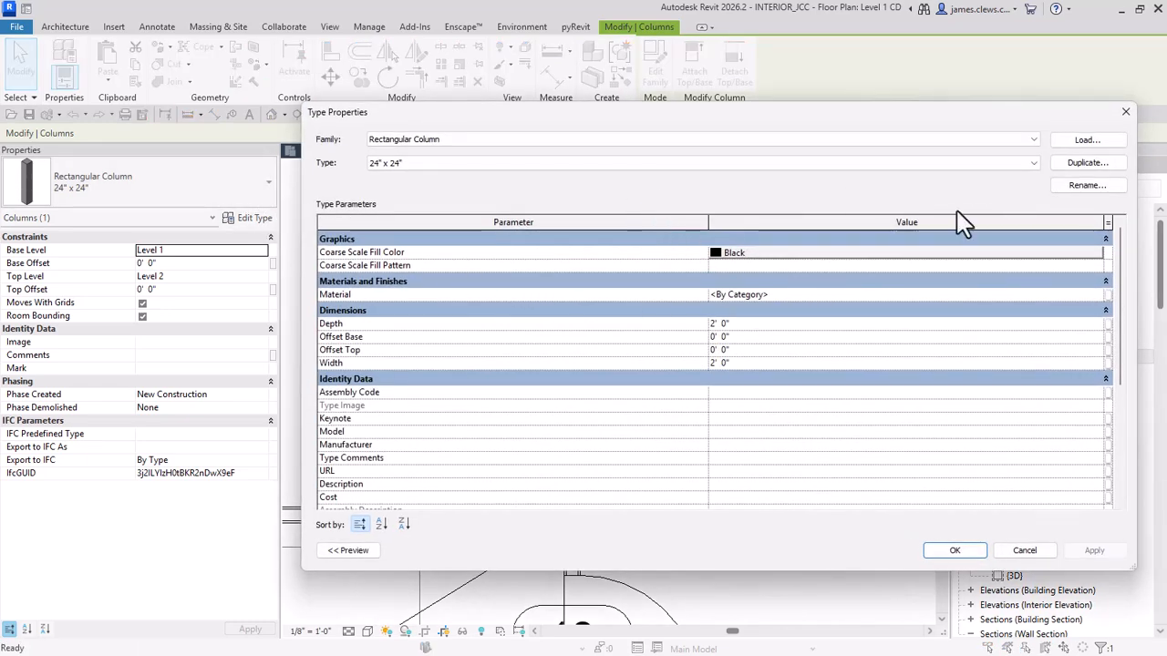
click(1085, 162)
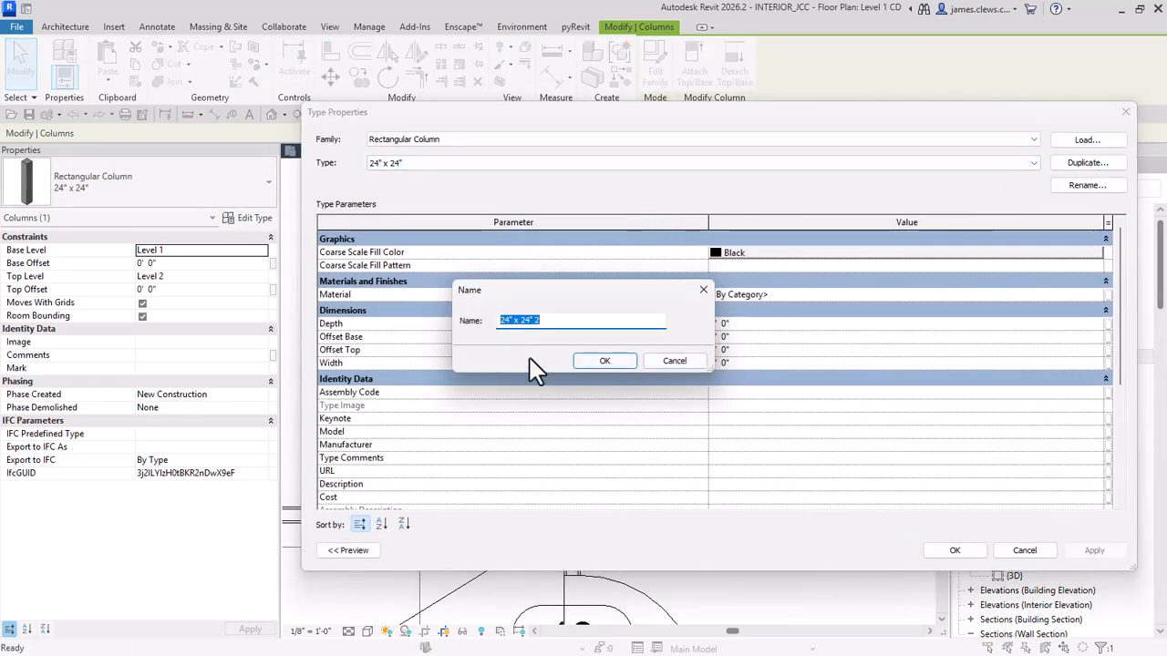
click(505, 325)
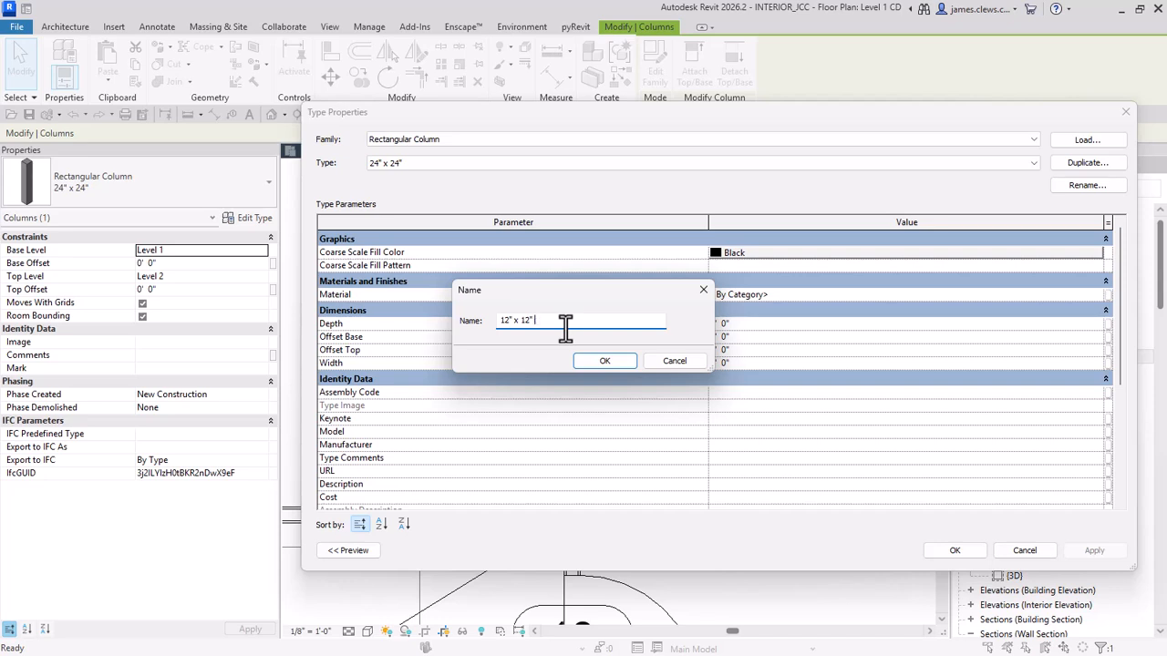
click(606, 362)
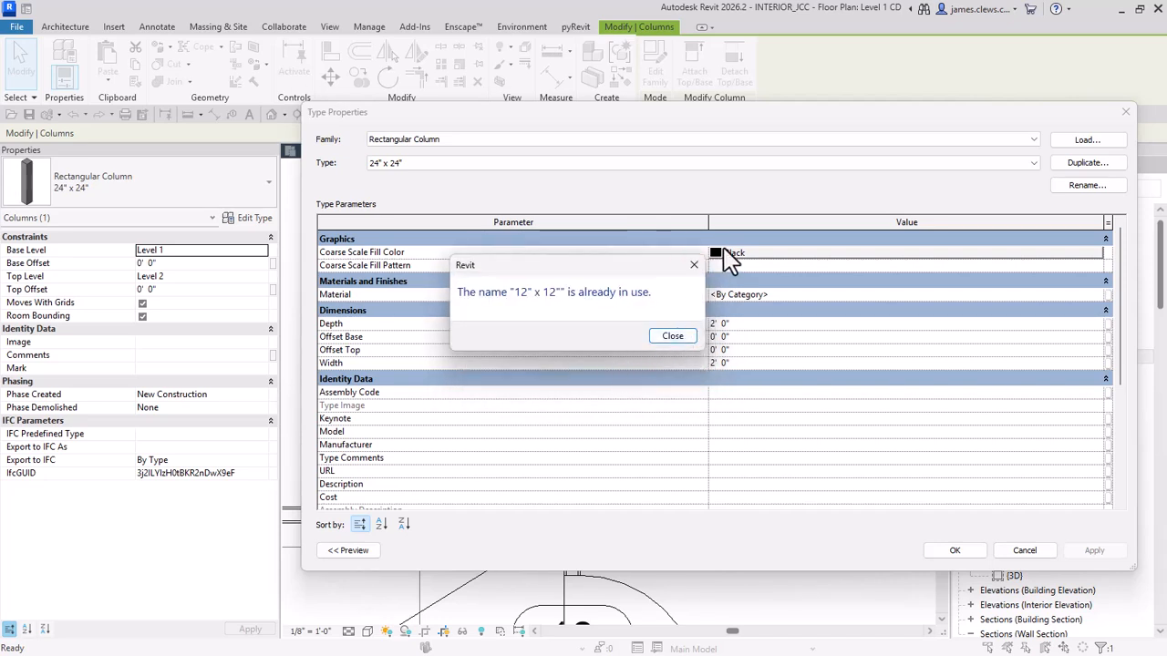
click(673, 336)
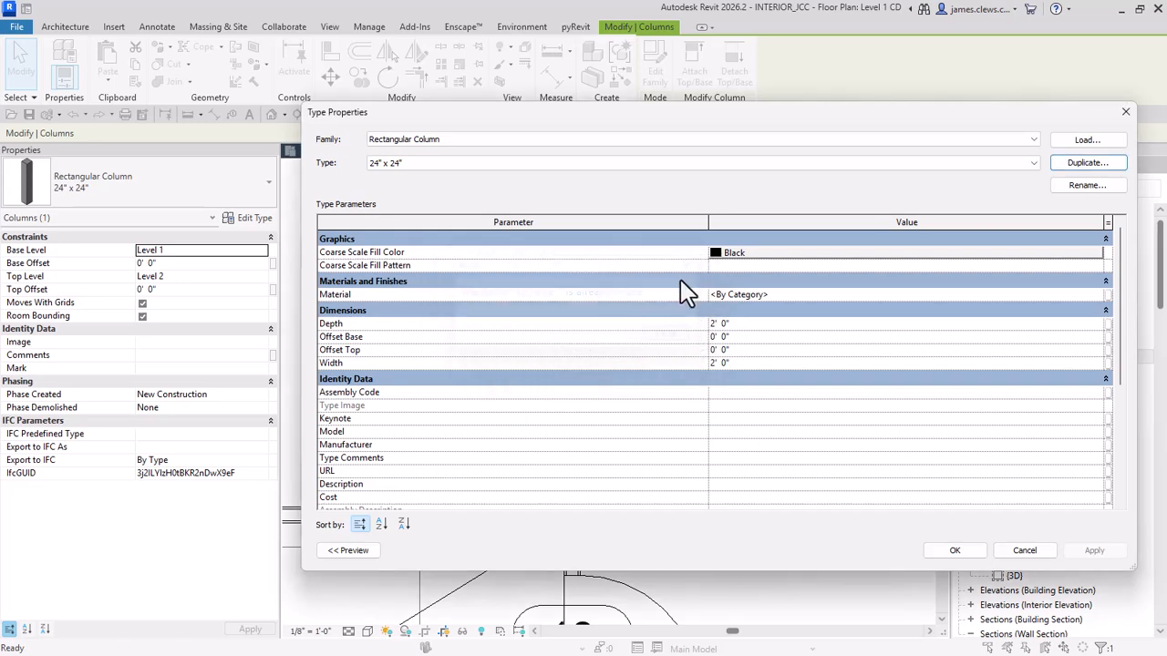
click(990, 166)
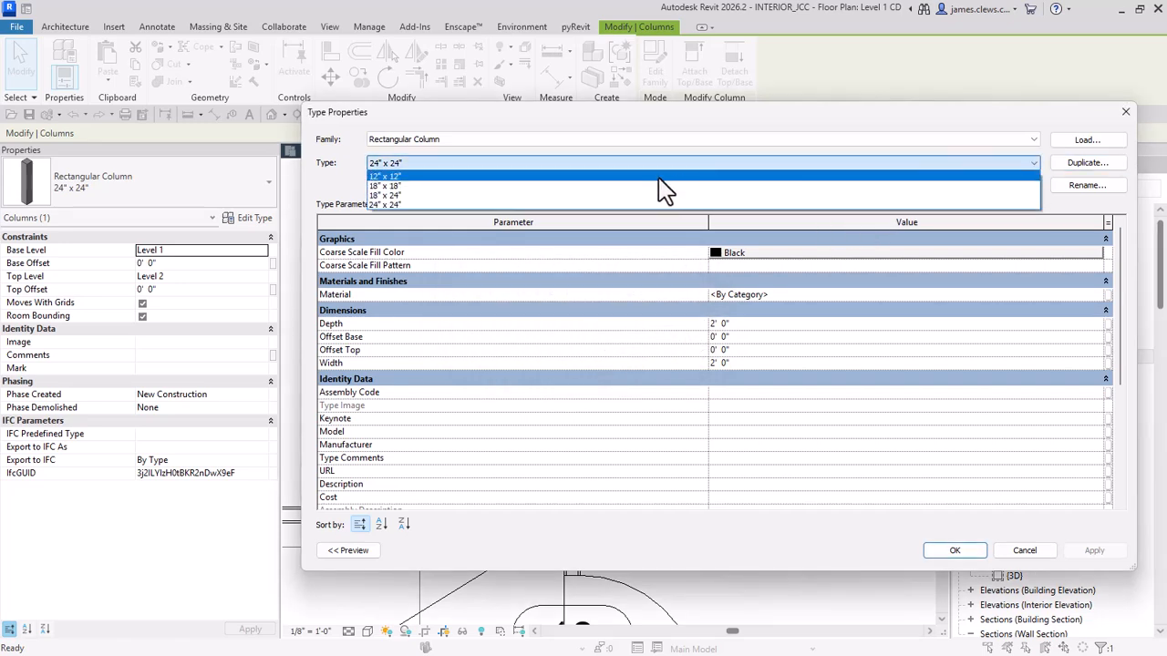
click(392, 176)
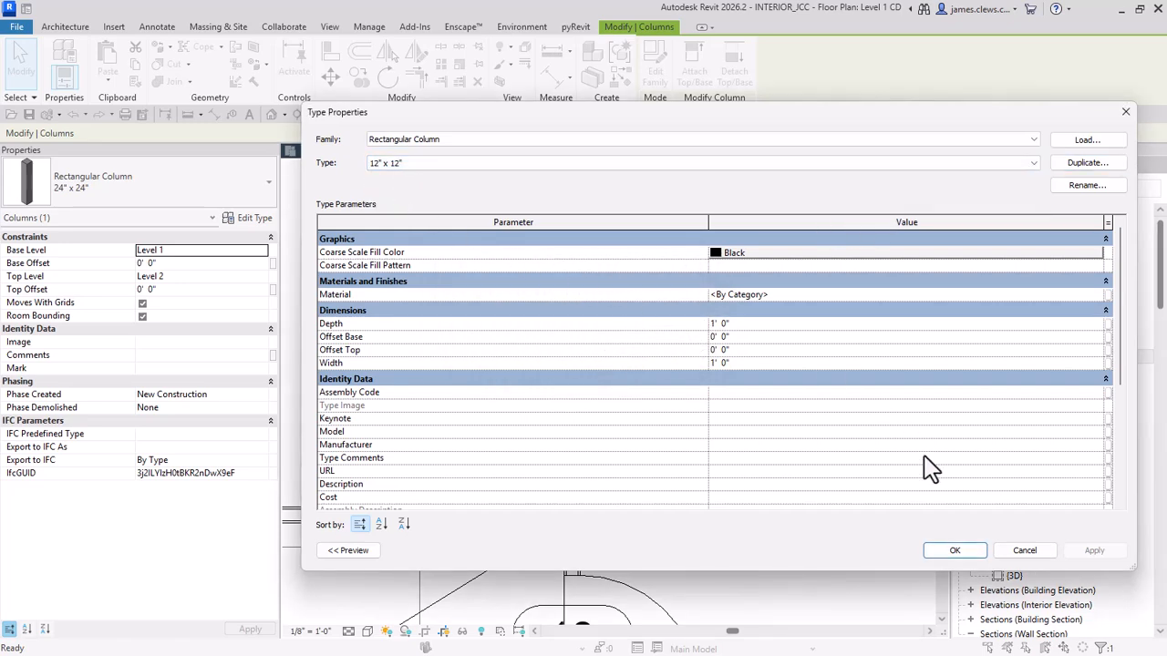
click(954, 550)
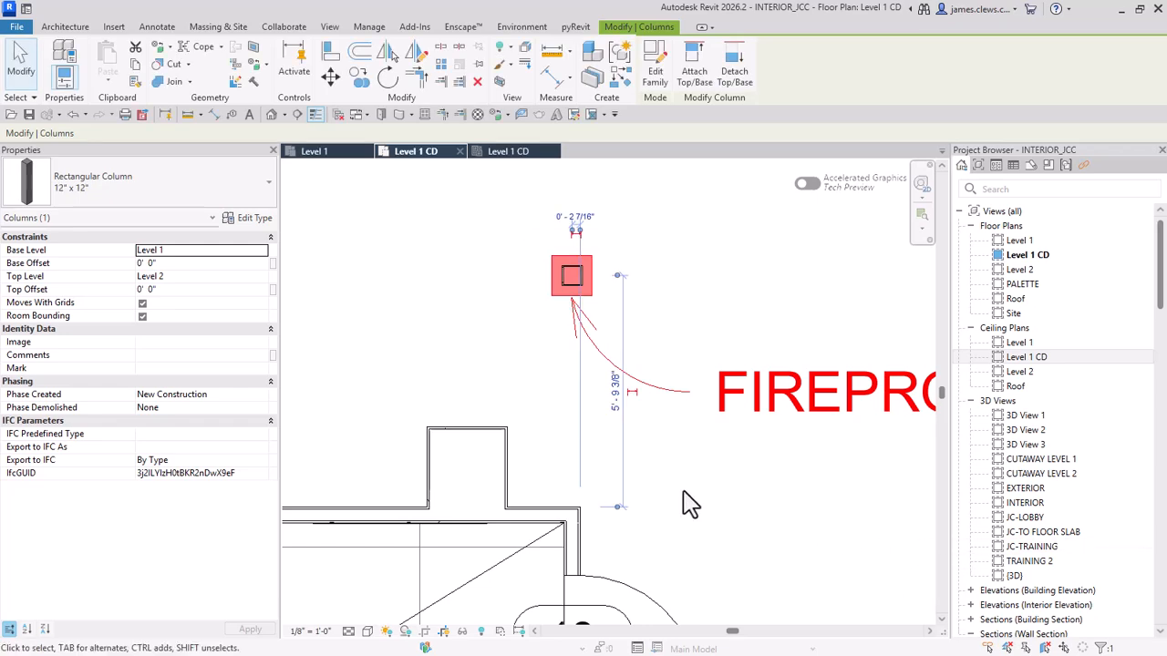
Step: Change the 24" x 24" column against the wall near door 18 to the 12" x 12" type
click(515, 360)
scroll(492, 389, up, 1)
middle_drag(492, 390, 546, 301)
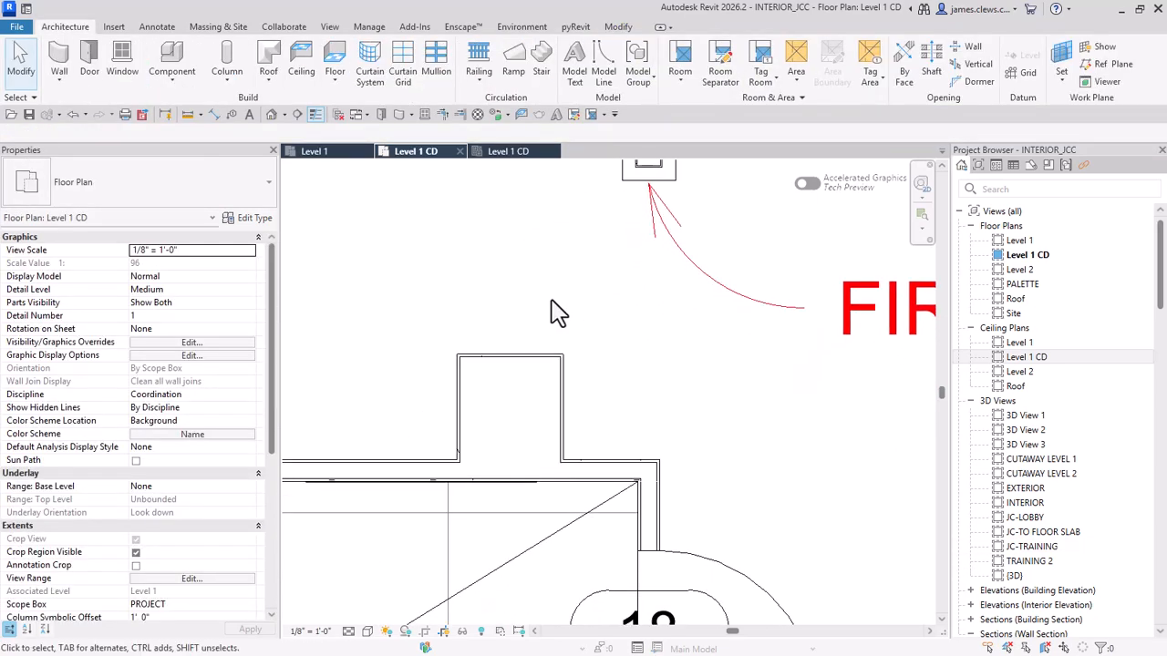
click(520, 354)
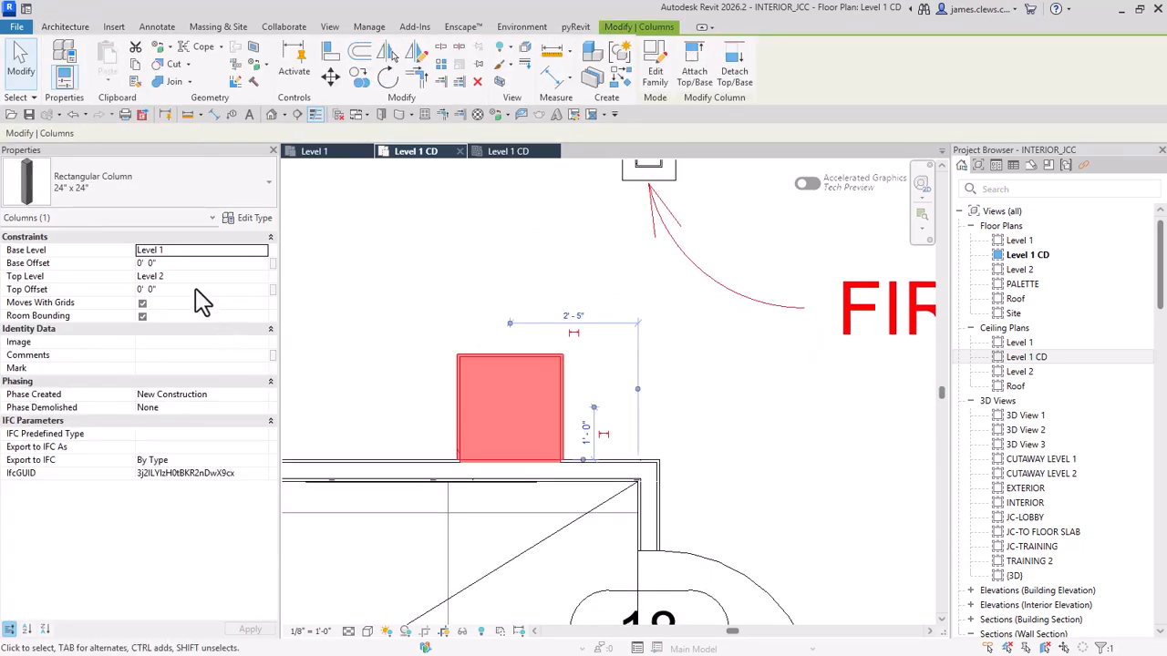
click(128, 193)
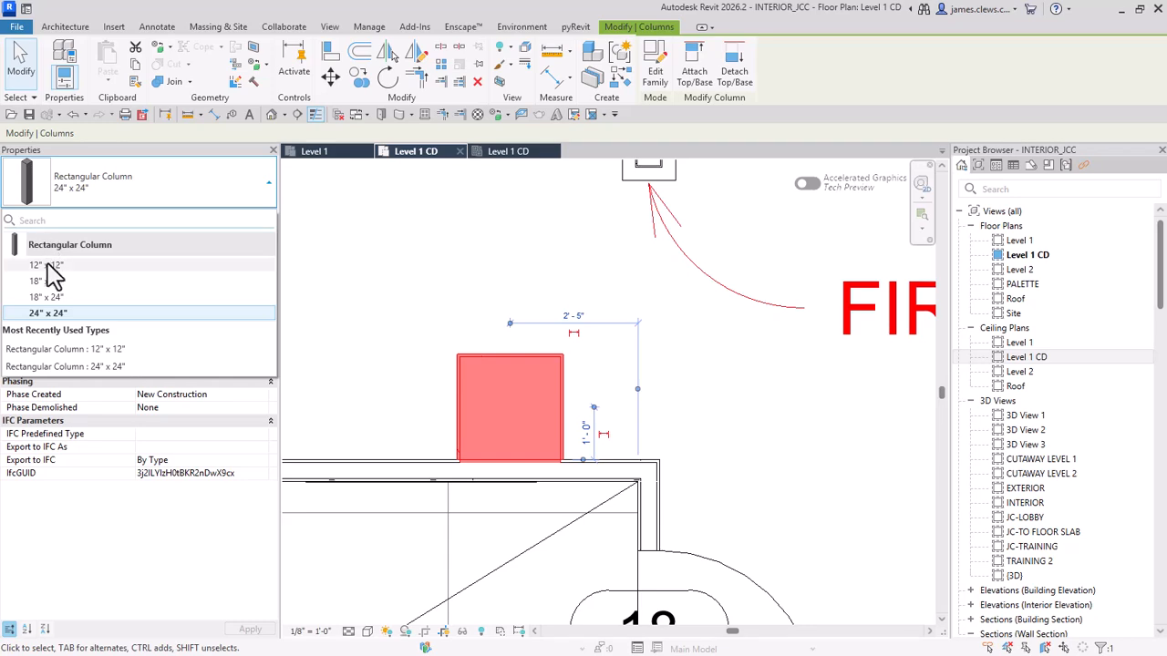
click(50, 263)
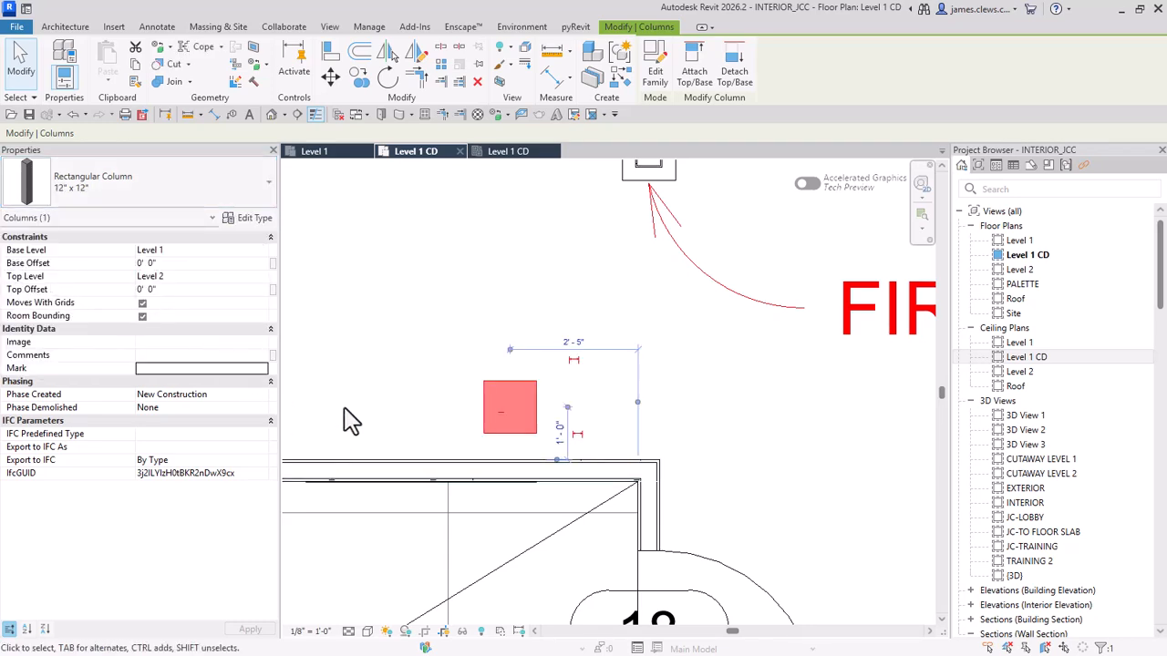
middle_drag(346, 416, 417, 359)
scroll(542, 341, up, 1)
click(563, 298)
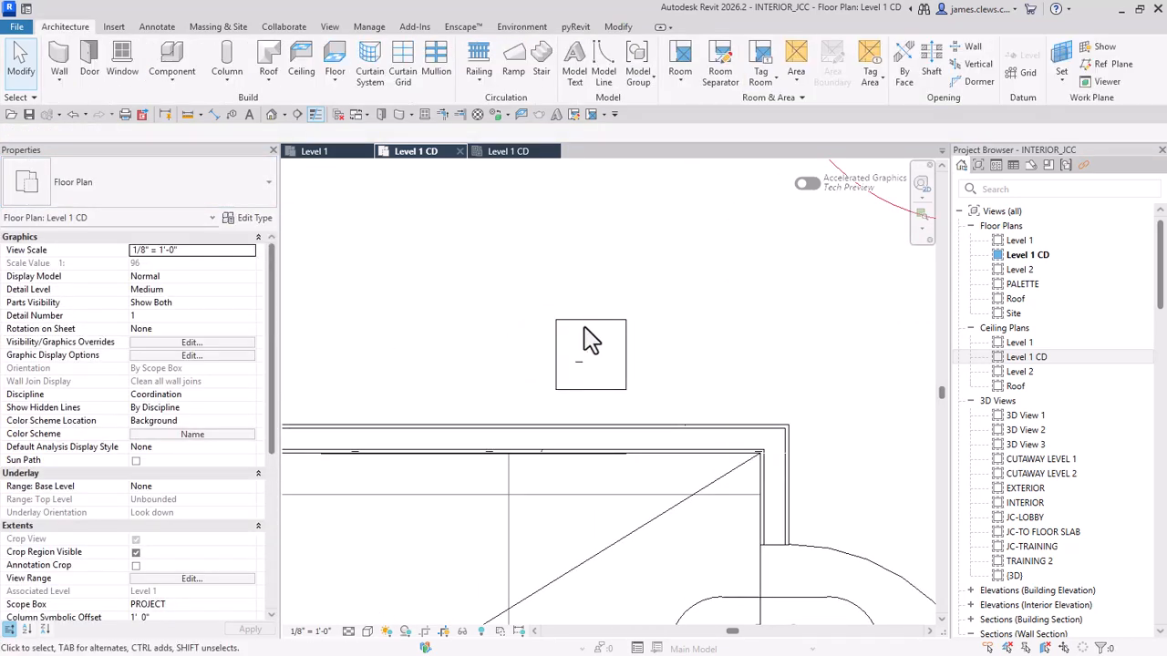
Step: Nudge the 12" x 12" column near door 18 down into the wall so about two-thirds of it projects from the wall face
click(590, 336)
scroll(583, 345, up, 3)
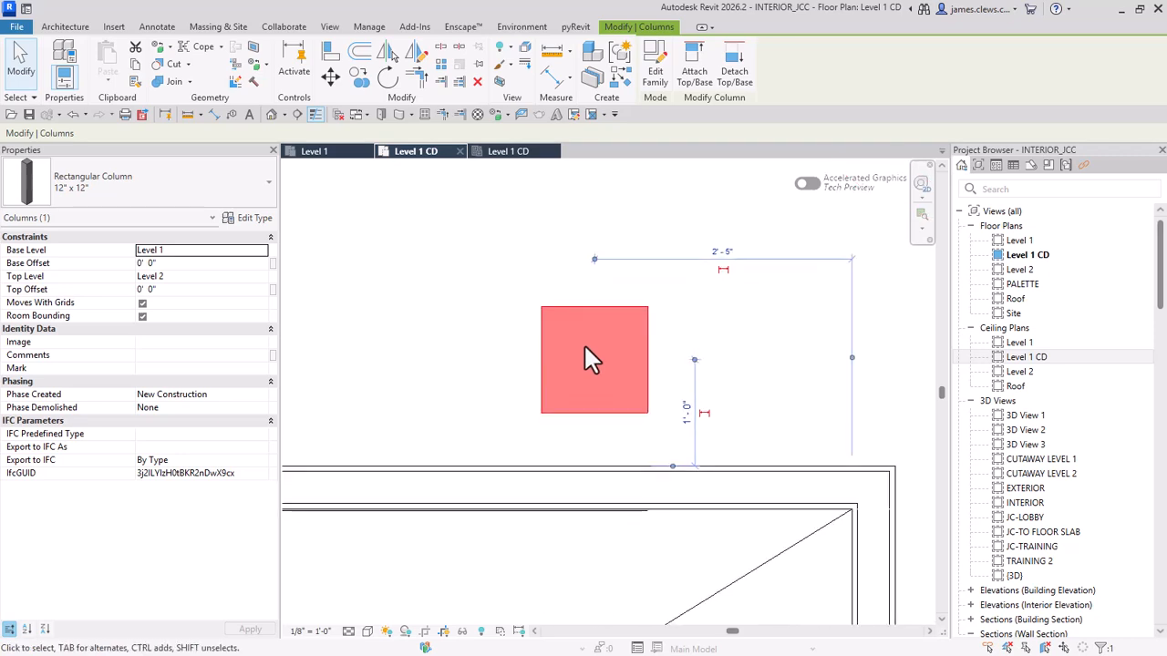
drag(582, 356, 581, 373)
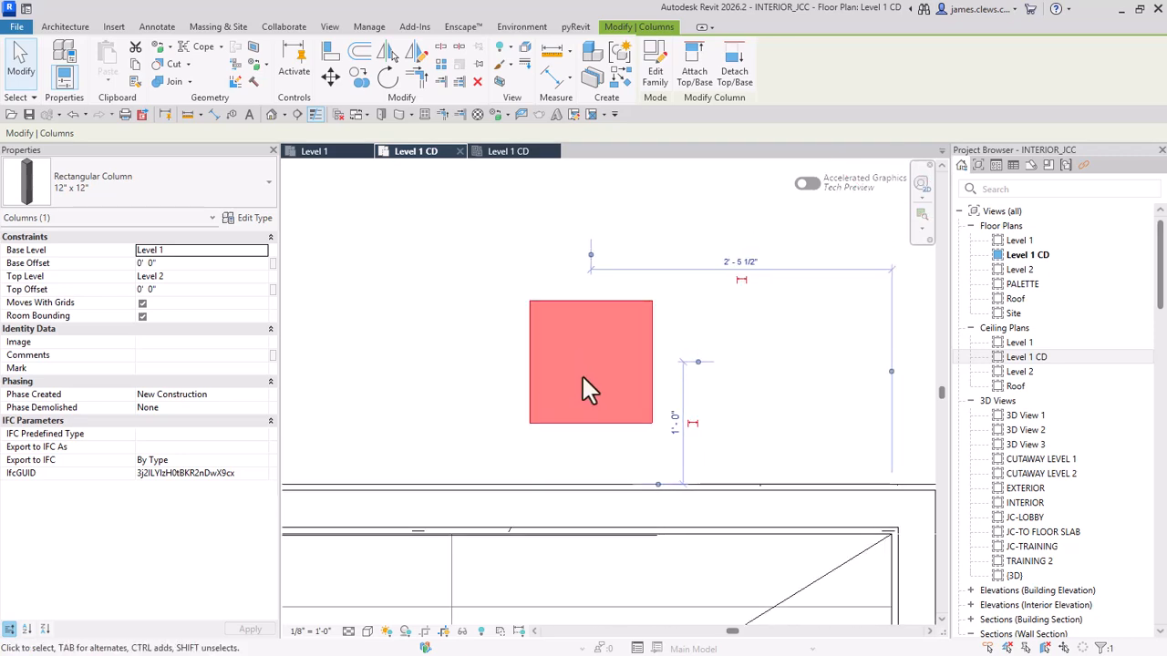
key(Down)
key(Down)
key(Down)
key(Down)
key(Down)
key(Down)
key(Down)
key(Down)
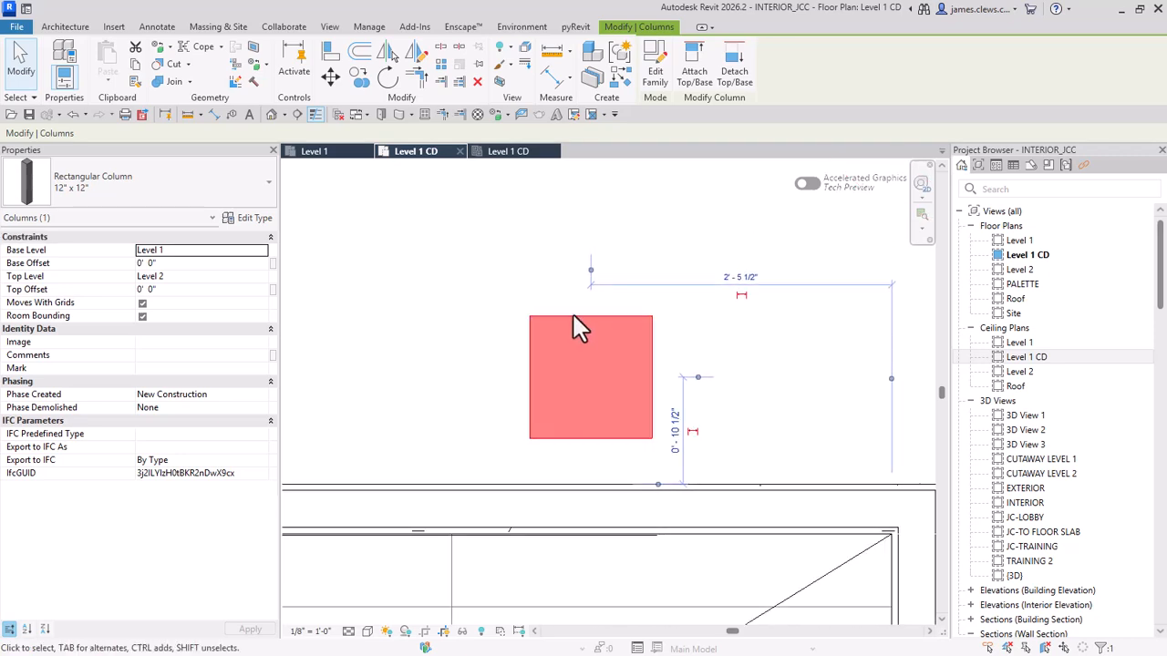
key(Down)
key(Down)
key(Down)
key(Down)
key(Down)
key(Down)
key(Down)
key(Down)
key(Down)
key(Down)
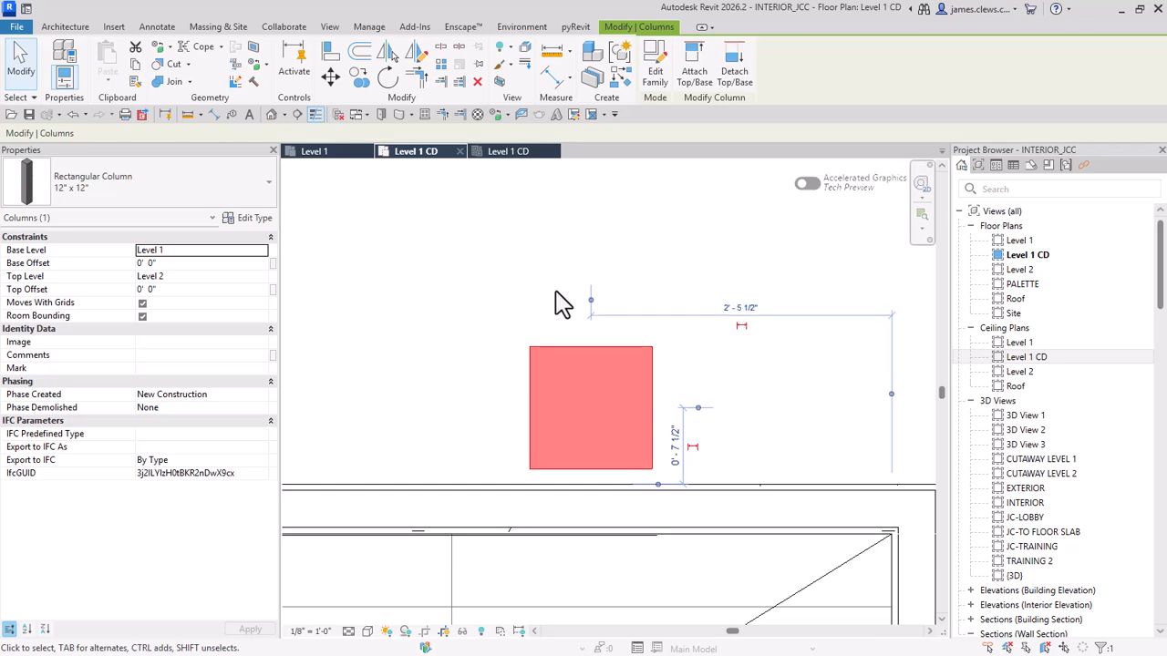
key(Down)
key(Down)
key(Down)
key(Down)
key(Down)
key(Down)
key(Down)
key(Down)
key(Down)
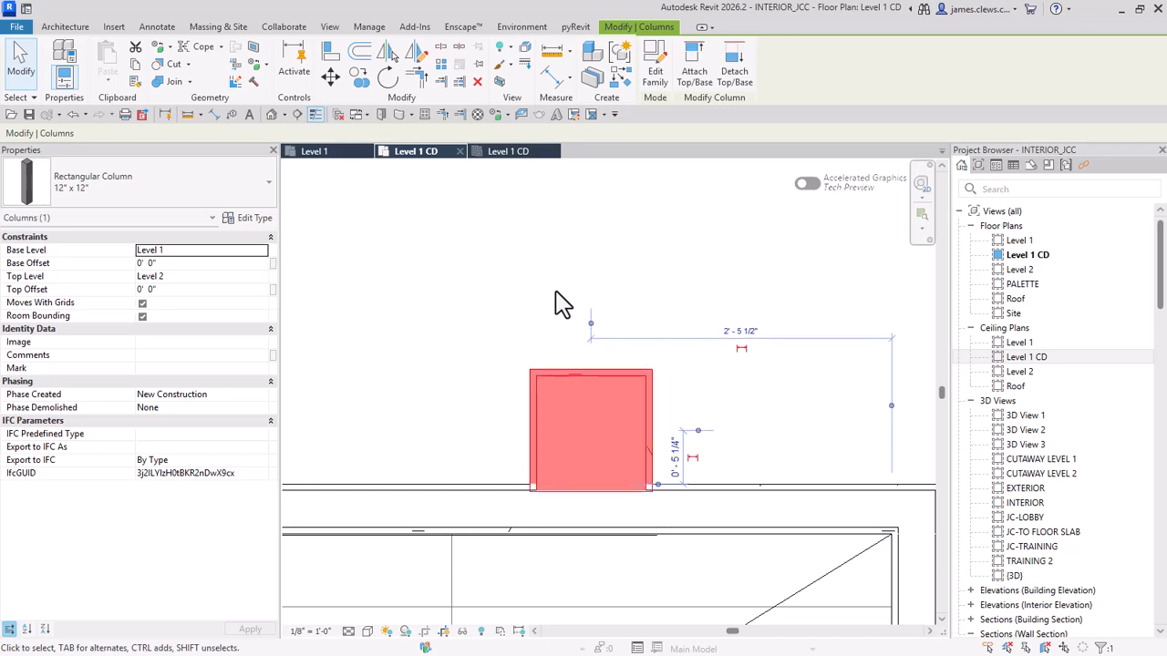
key(Down)
key(Down)
key(Down)
key(Down)
key(Down)
key(Down)
key(Down)
key(Down)
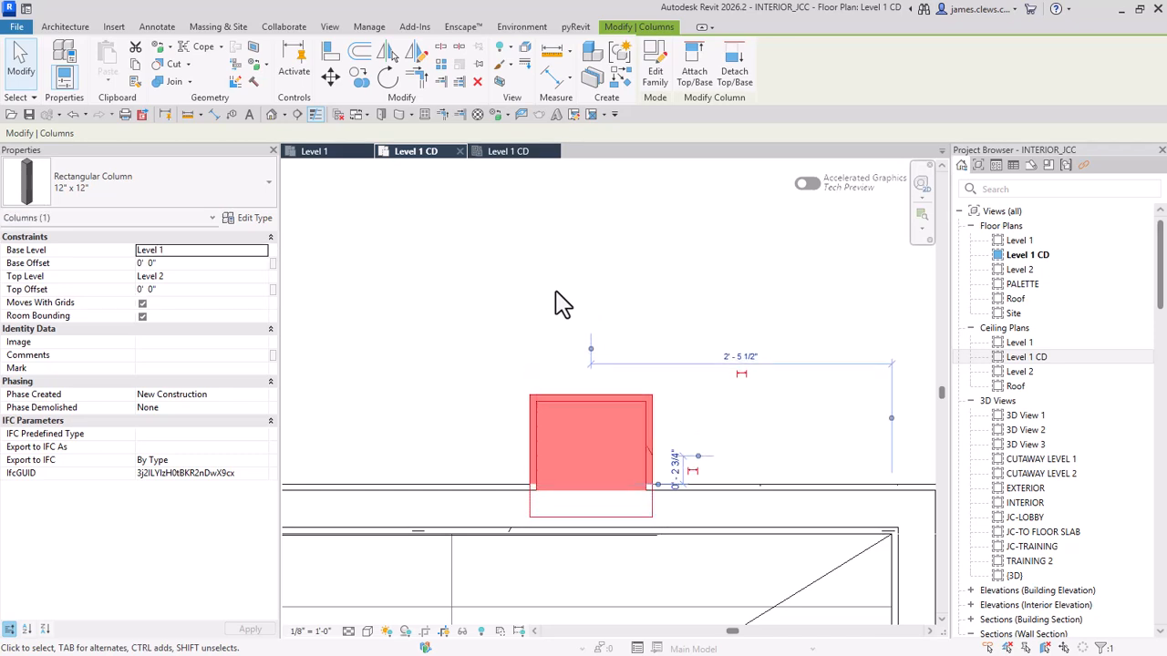
click(516, 307)
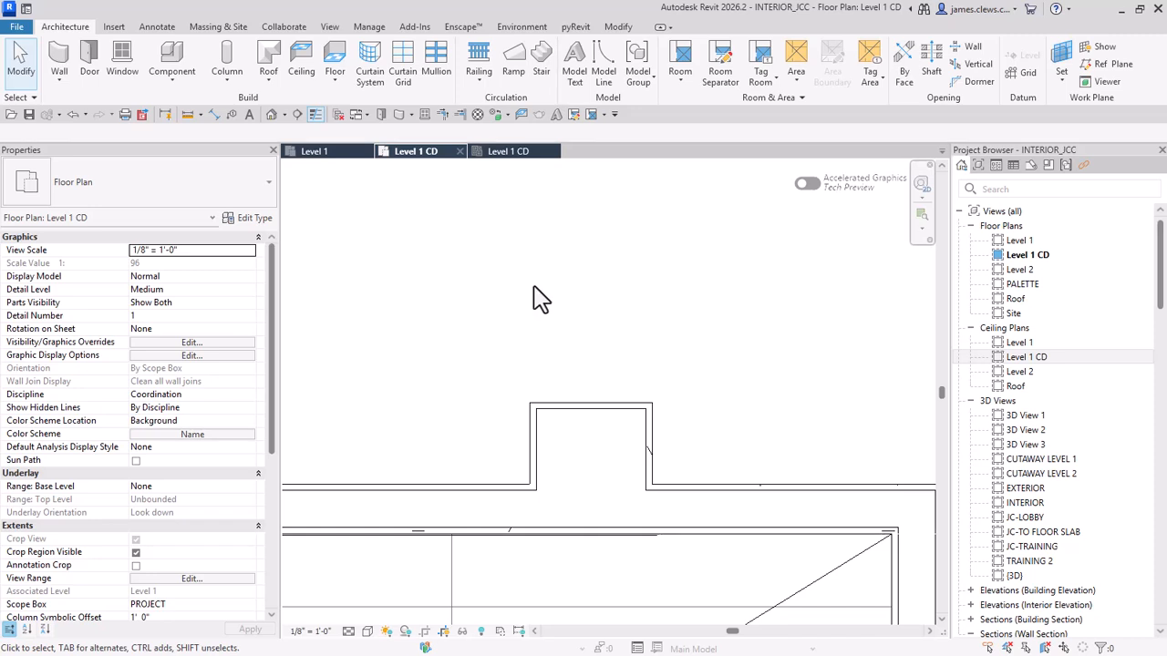
Step: Create a perspective camera view from the upper right of the FIREPROOF column, aimed down past the wall column near door 18
scroll(501, 284, down, 5)
middle_drag(501, 298, 499, 399)
scroll(499, 399, down, 2)
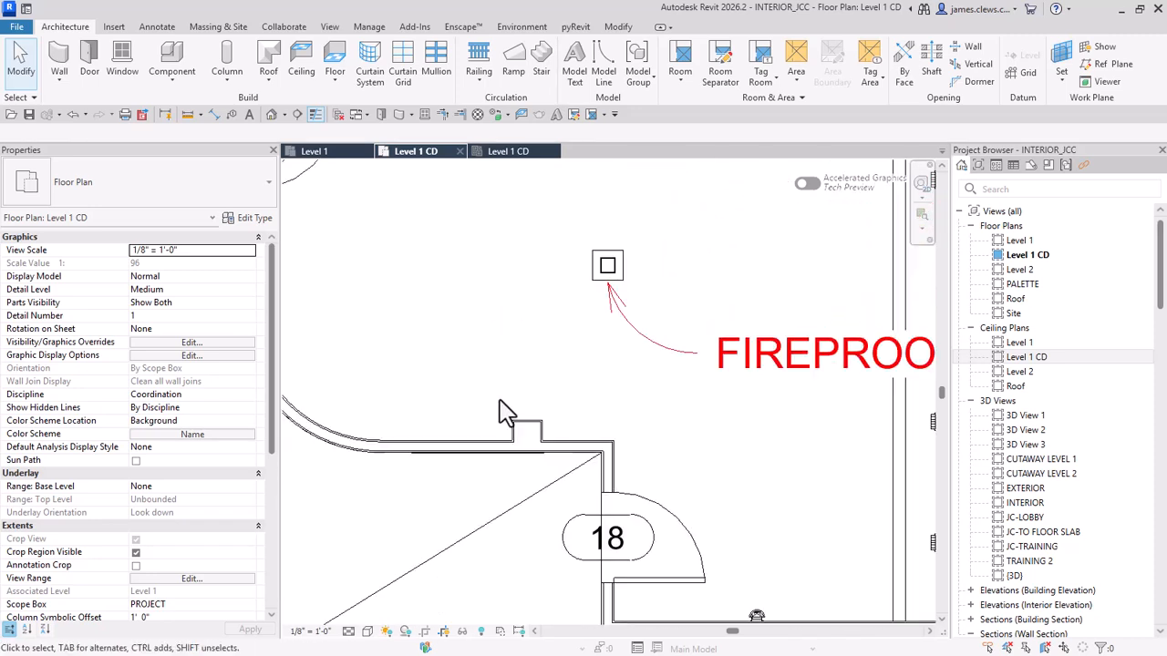
click(283, 115)
click(303, 151)
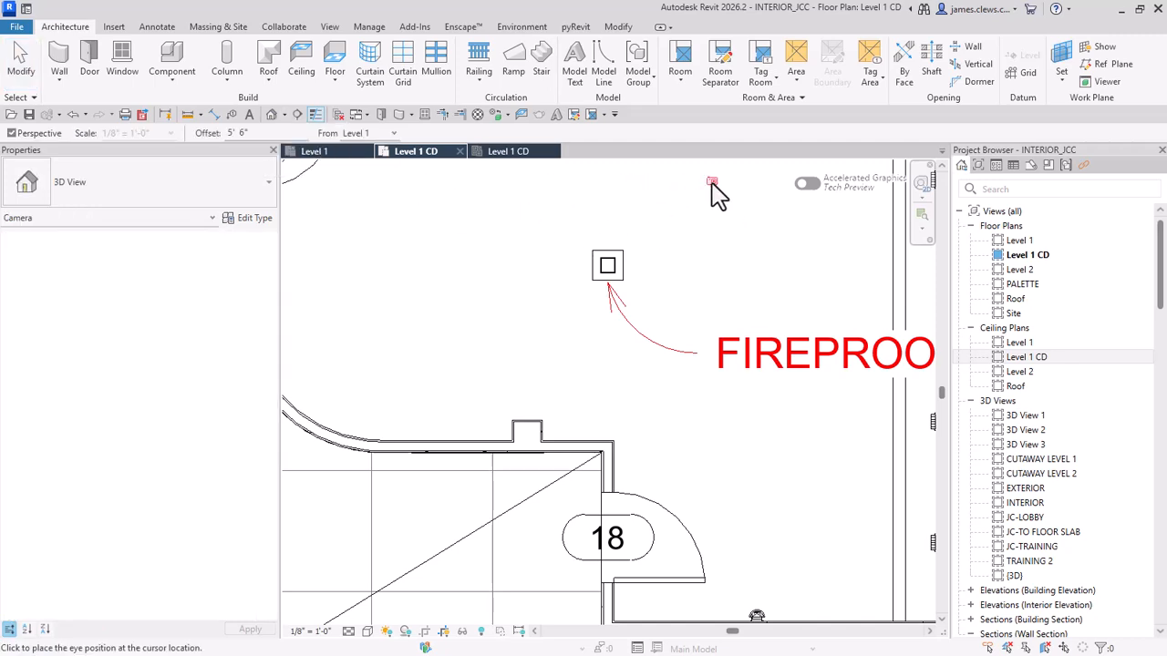
click(712, 182)
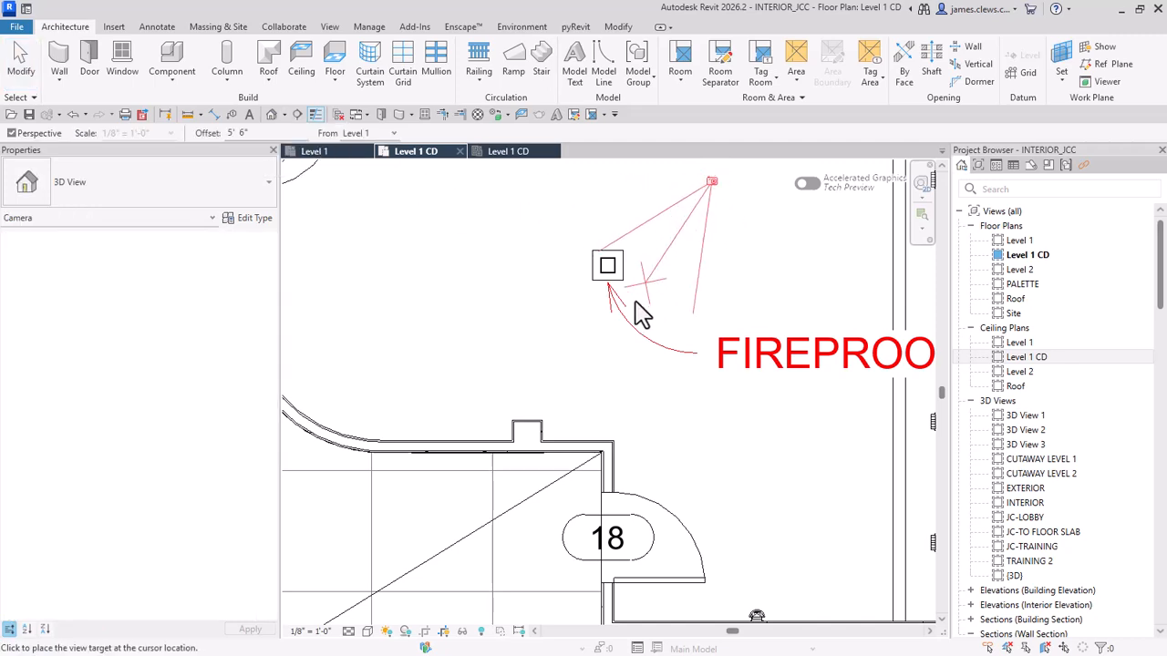
click(489, 478)
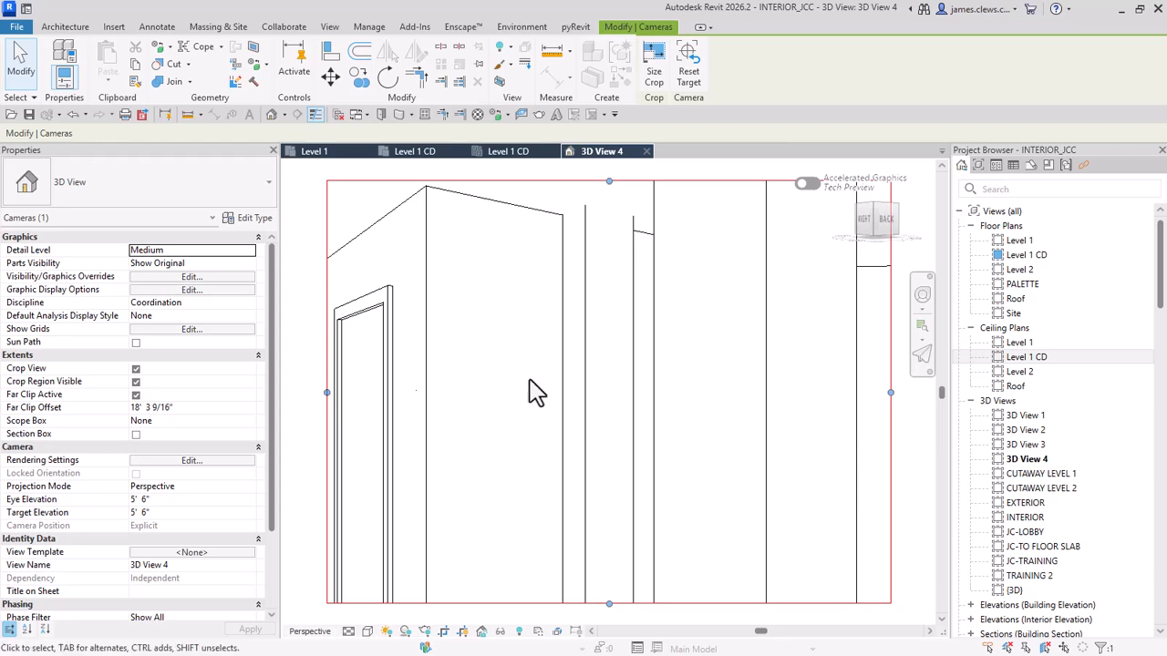
Step: Join the ceiling geometry to the 12" x 12" column embedded in the wall
scroll(592, 248, down, 1)
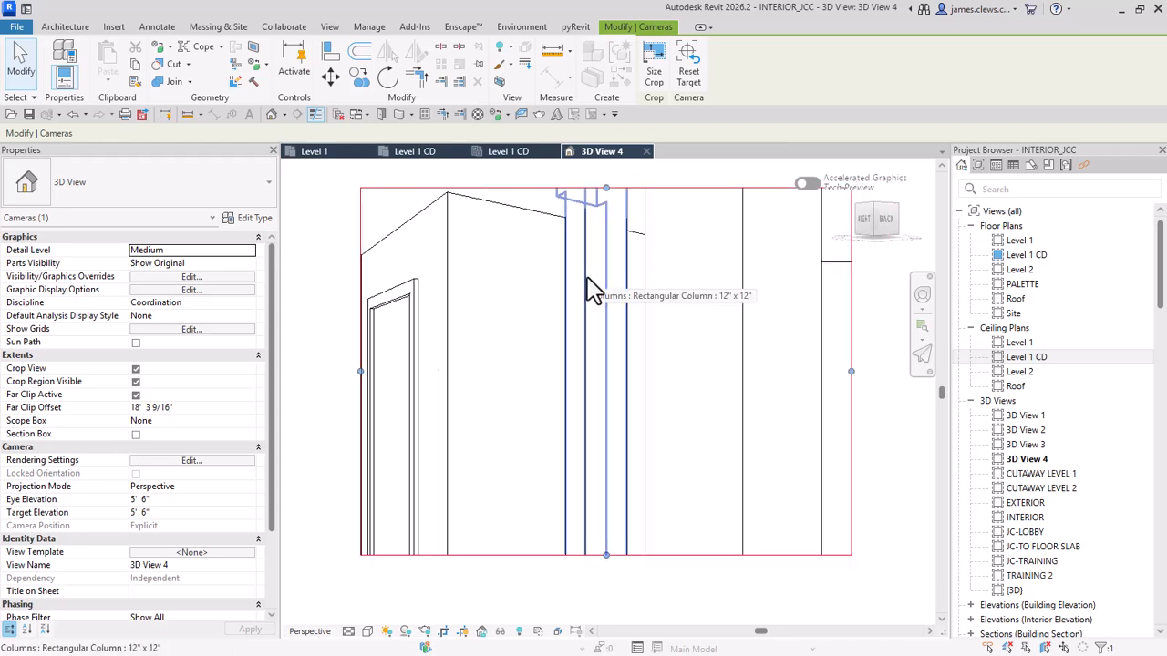
click(588, 281)
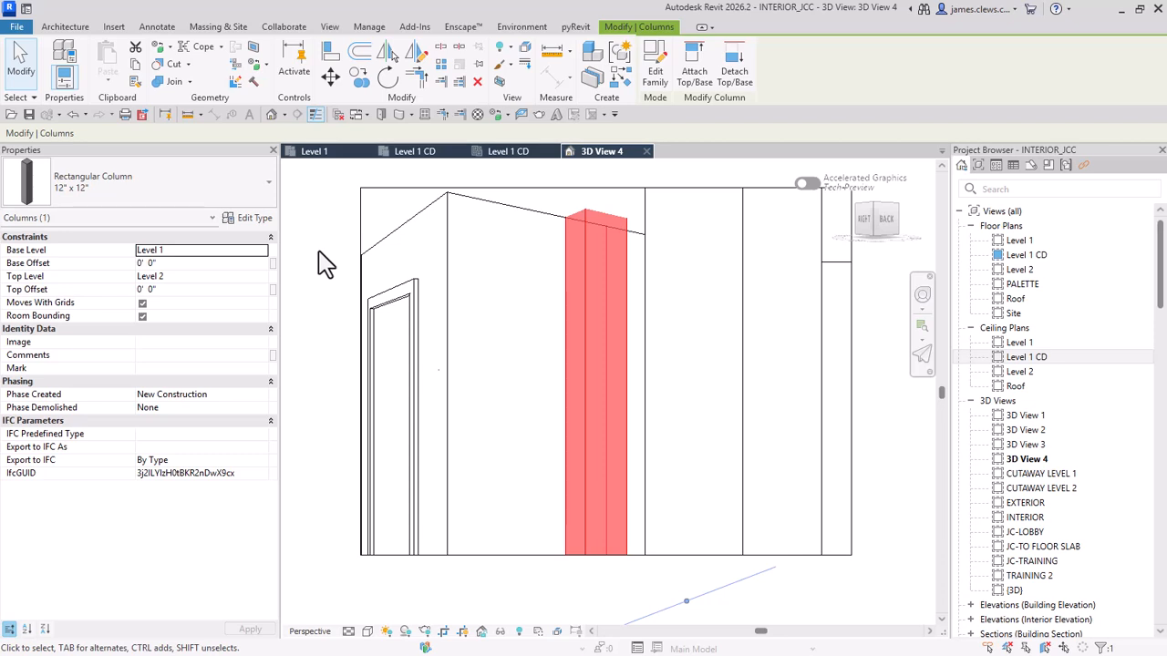
key(Delete)
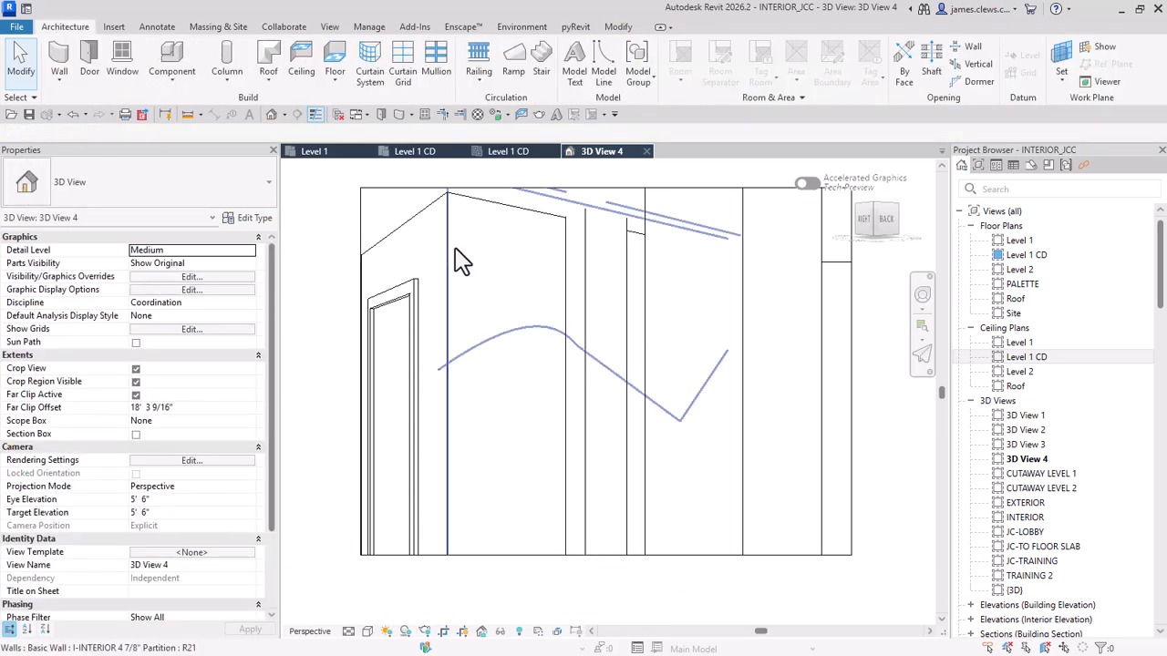
middle_drag(495, 265, 492, 301)
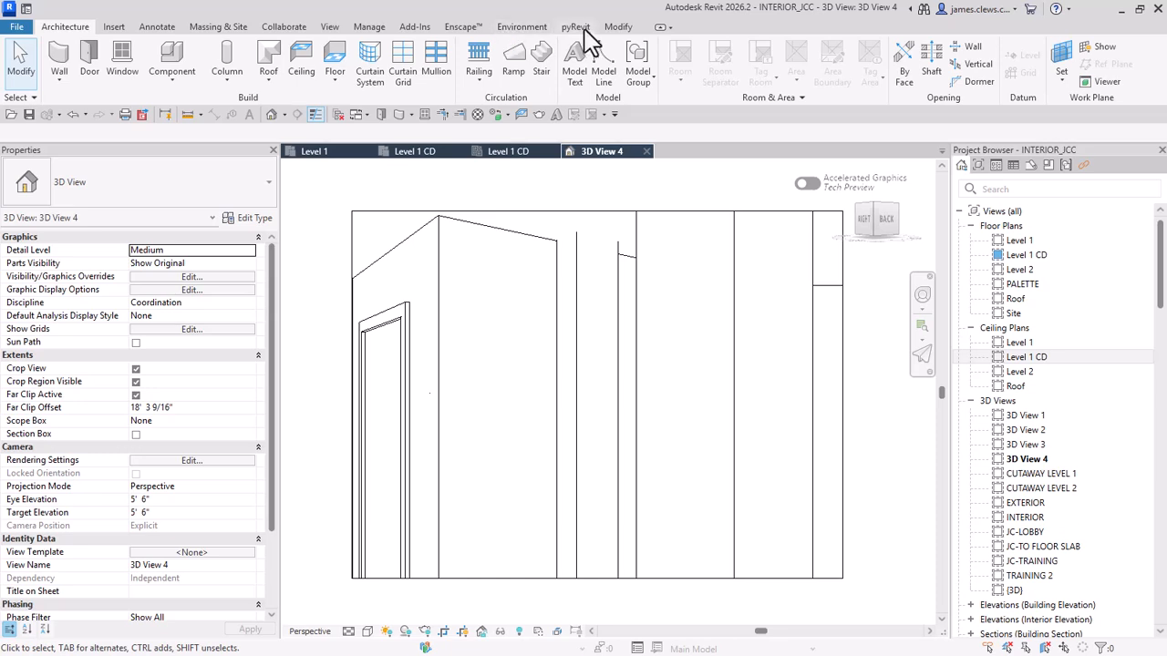
click(620, 27)
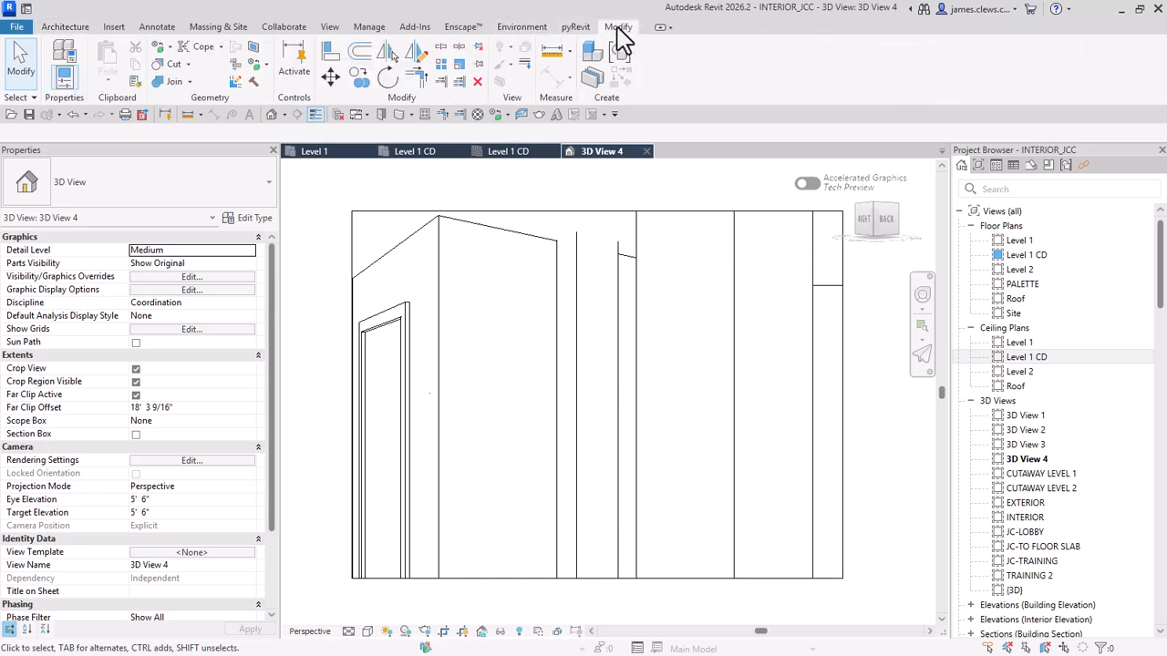
click(175, 82)
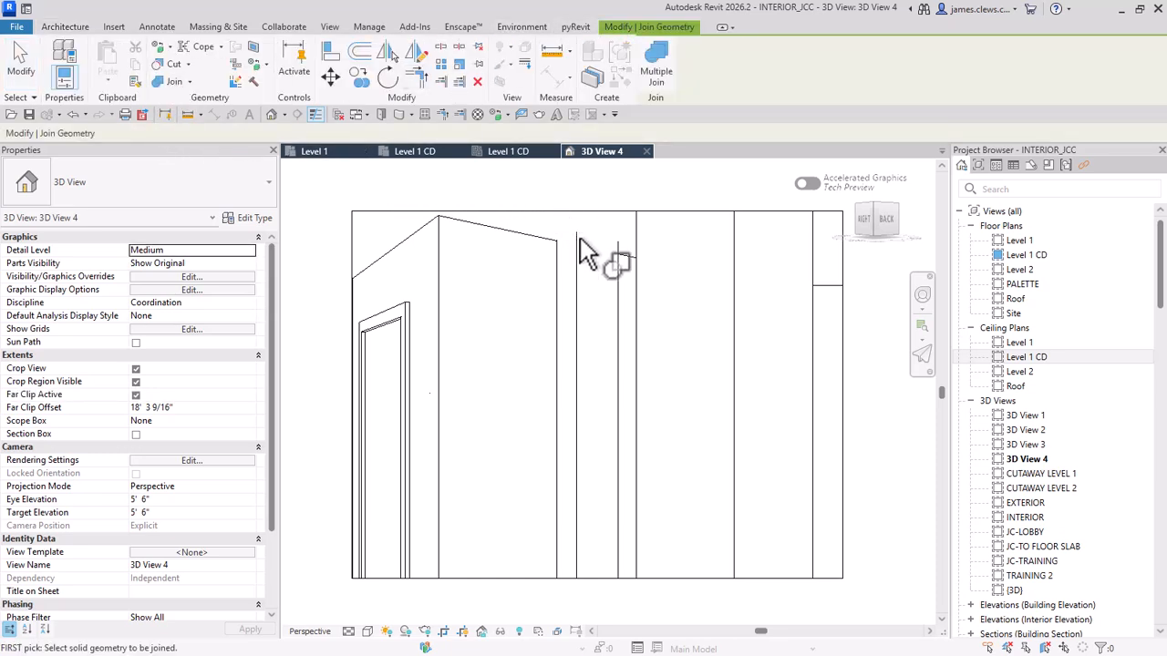
click(524, 248)
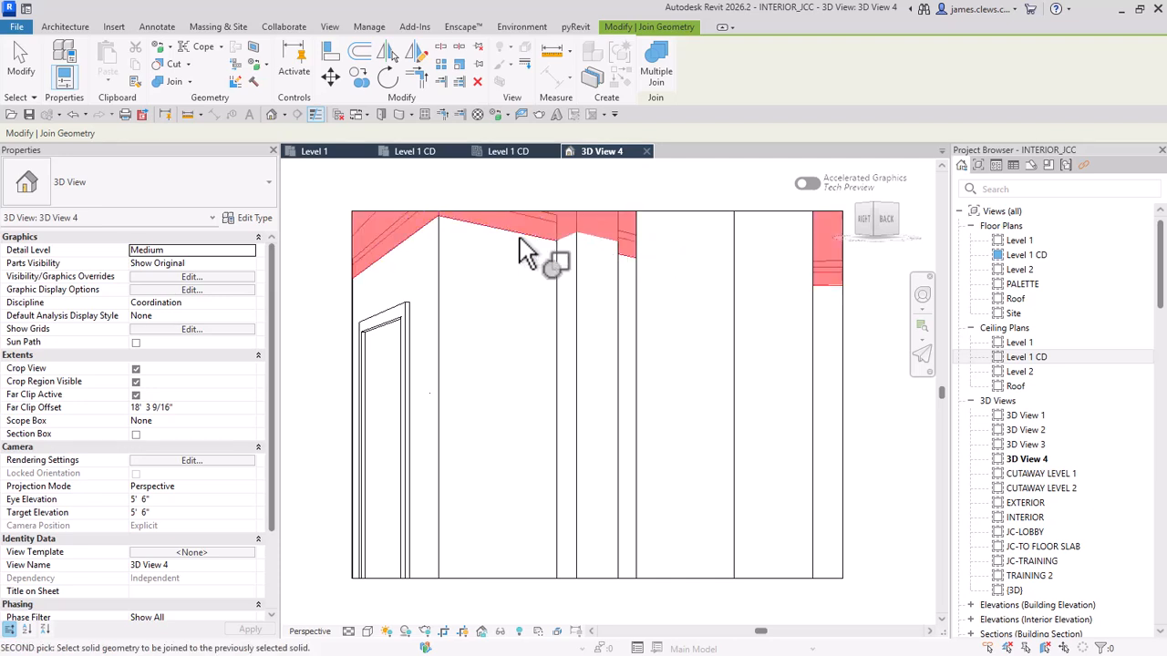
click(583, 283)
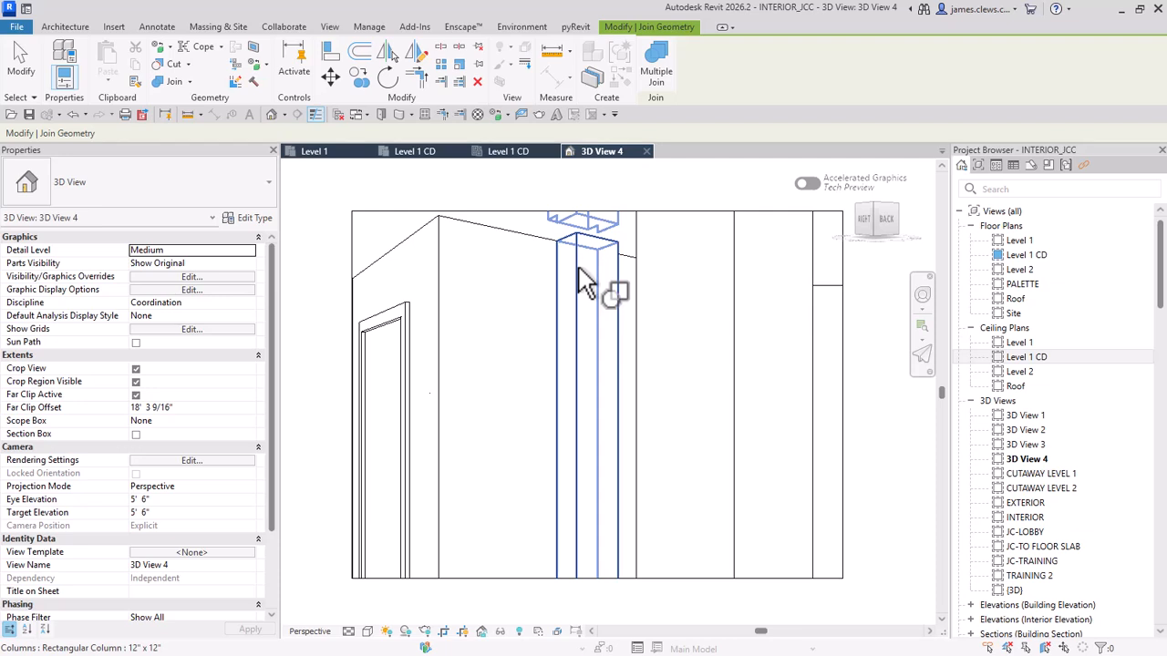
key(Escape)
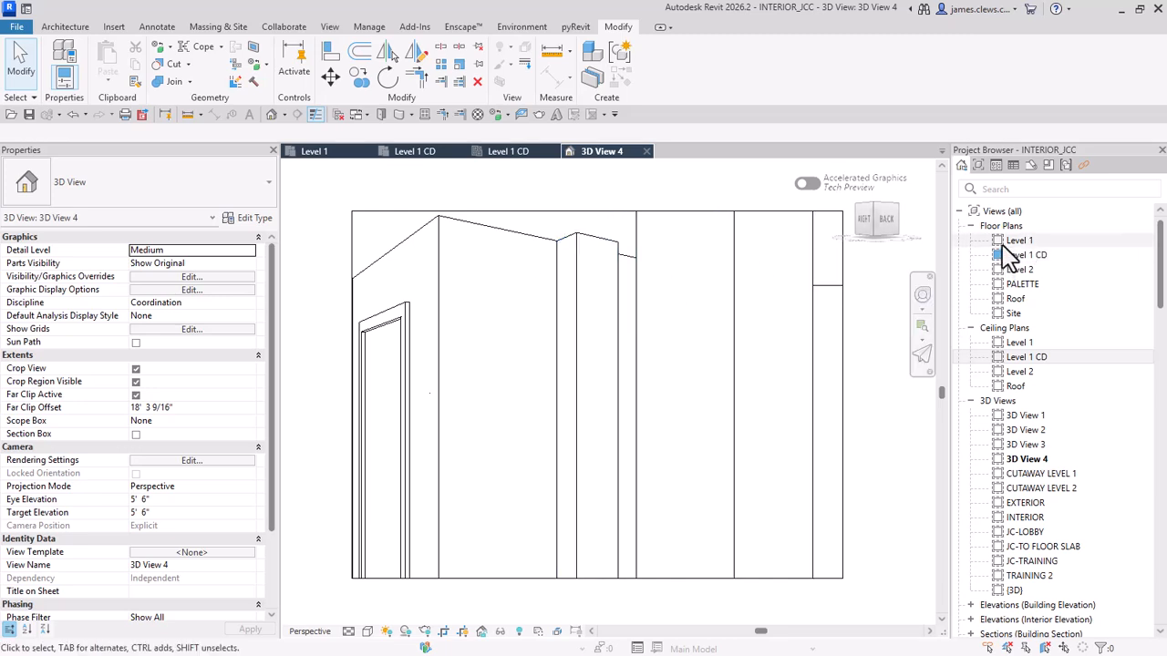
Step: Join the freestanding 12" x 12" column to the ceiling geometry
click(640, 301)
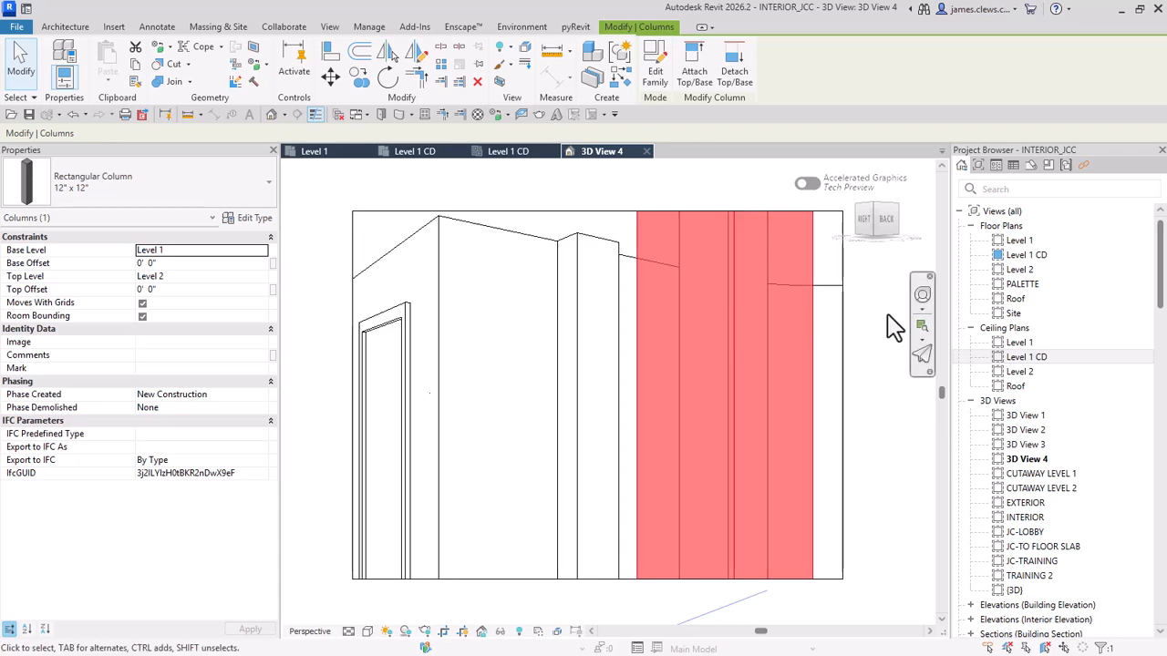
key(Escape)
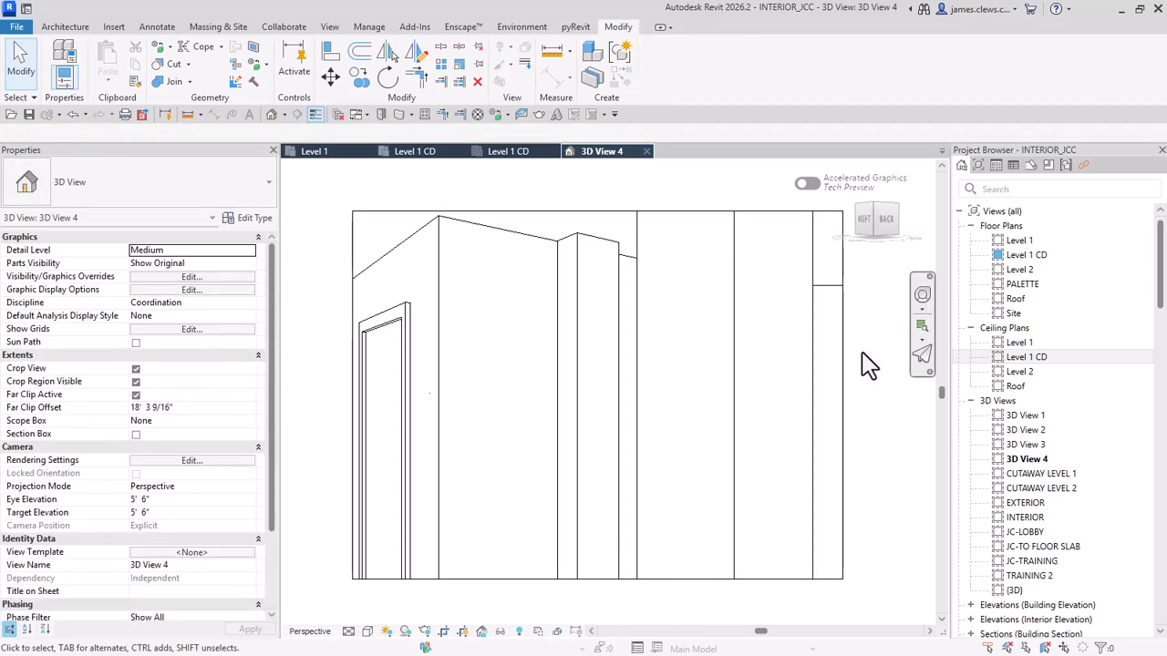
click(643, 289)
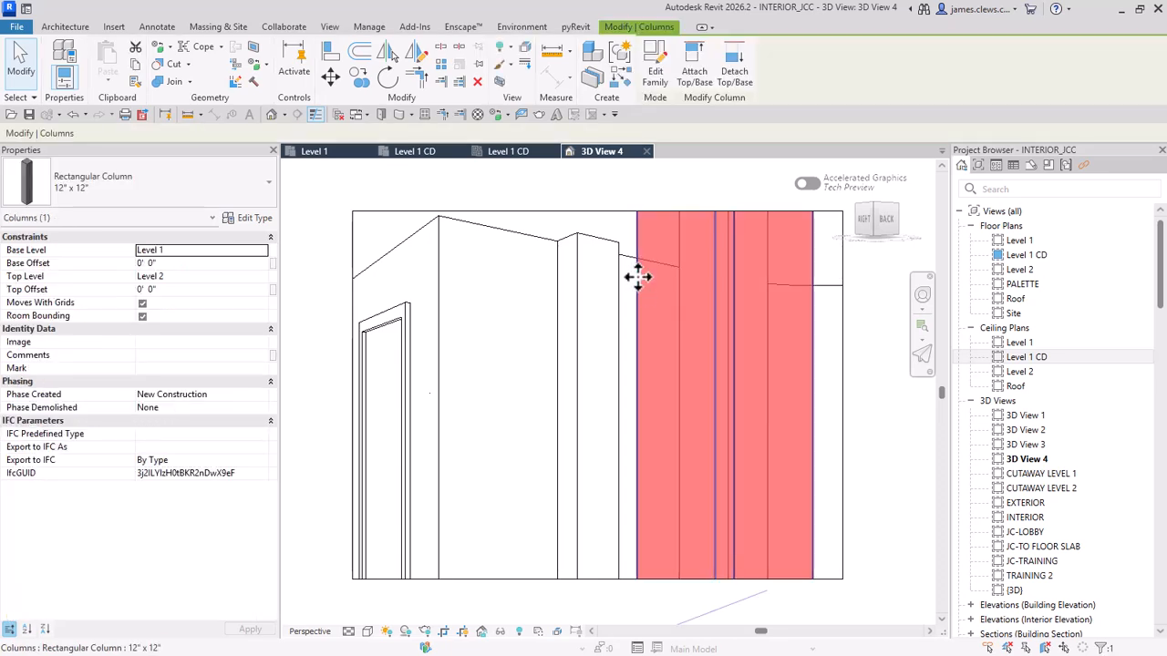
click(173, 82)
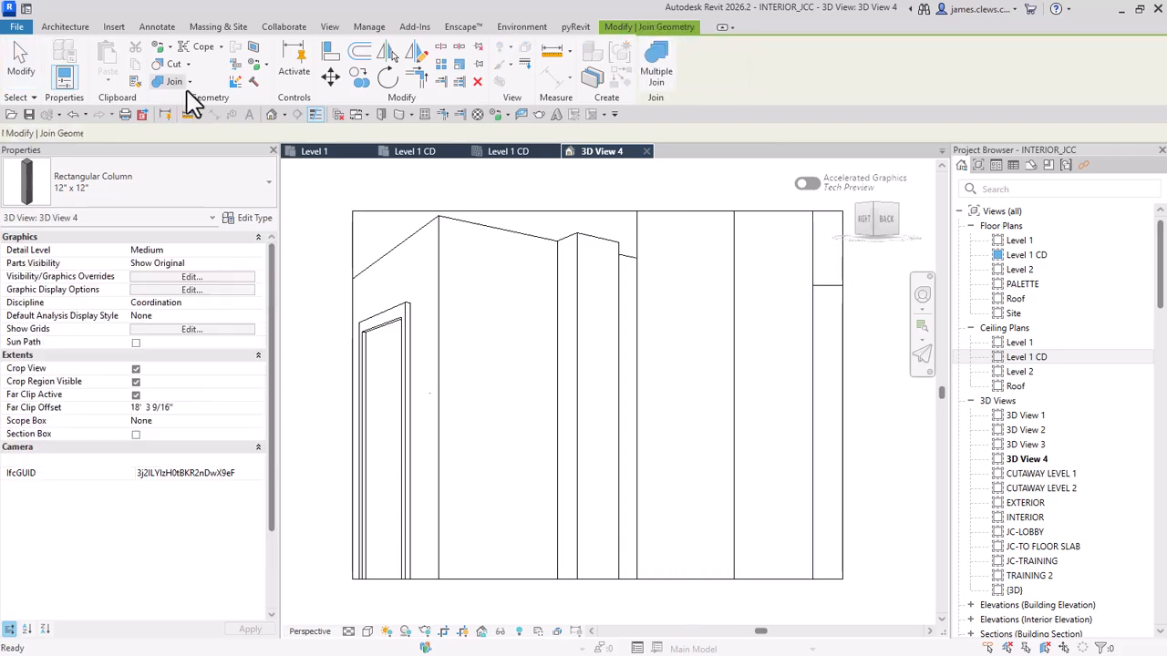
click(639, 240)
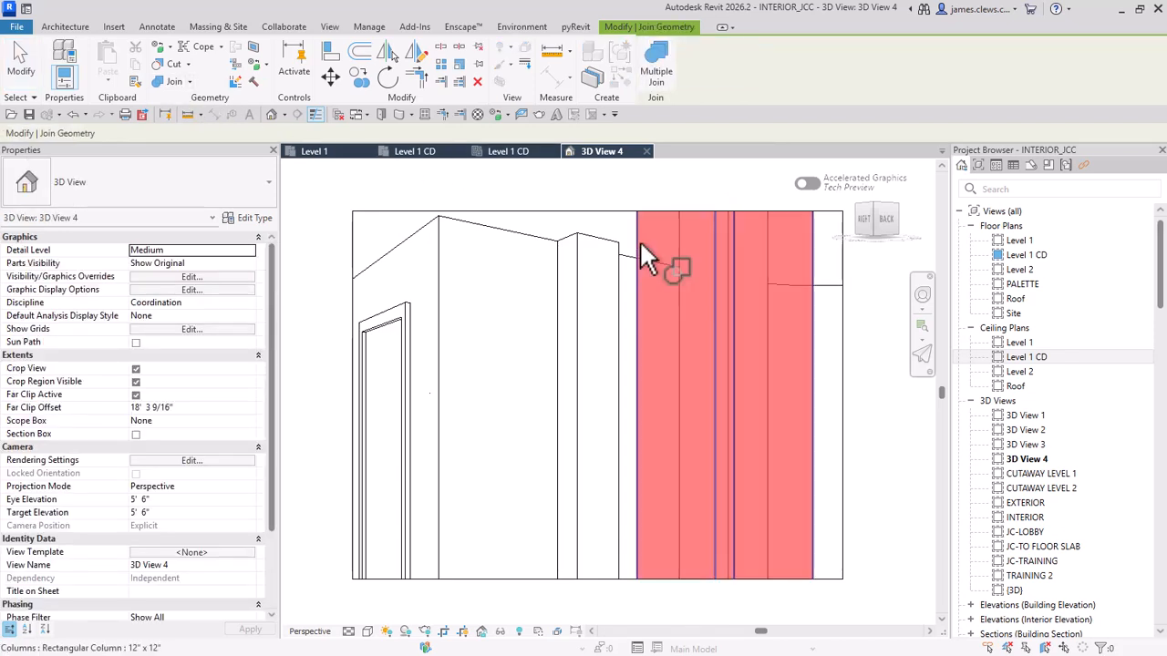
click(543, 257)
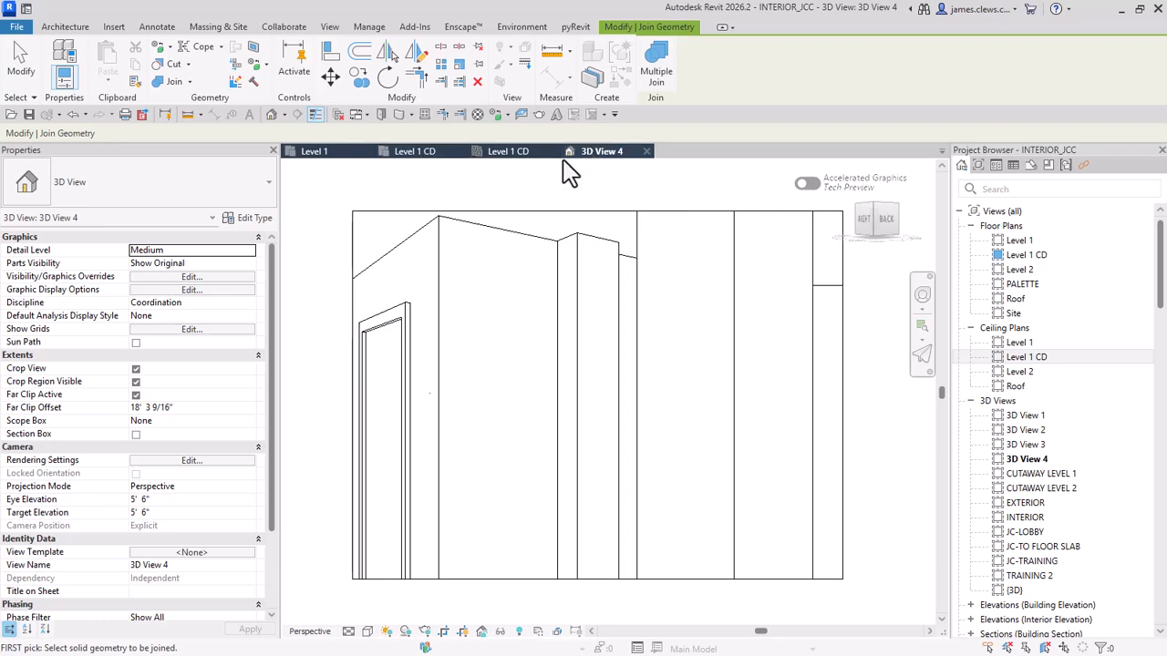
Step: Show the 3D View 4 camera in the Level 1 CD ceiling plan, around the room with the two columns
click(510, 153)
scroll(605, 341, down, 3)
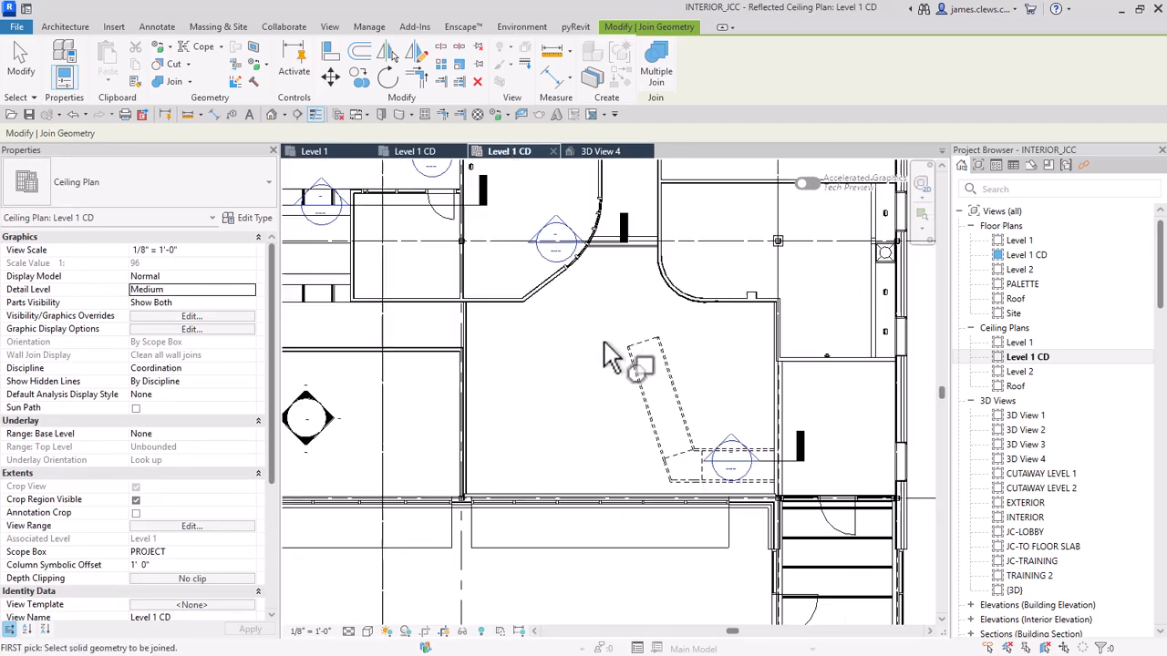
middle_drag(582, 366, 426, 411)
scroll(612, 364, up, 3)
scroll(586, 369, down, 3)
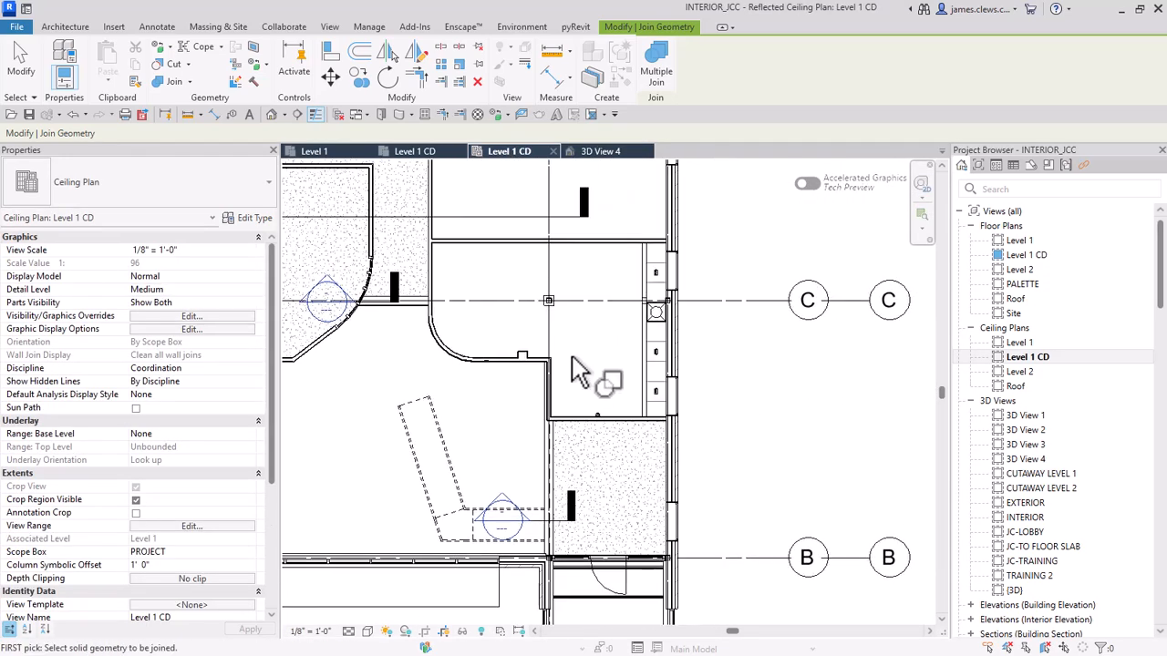
scroll(588, 367, up, 2)
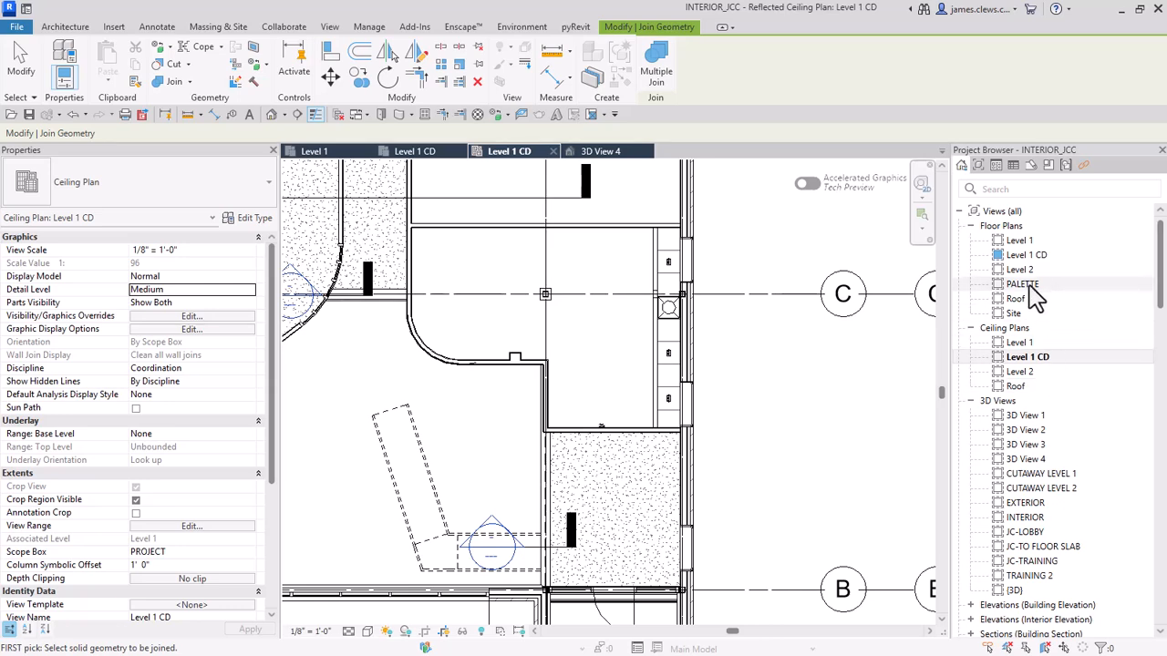
scroll(1019, 291, down, 2)
scroll(1010, 293, down, 1)
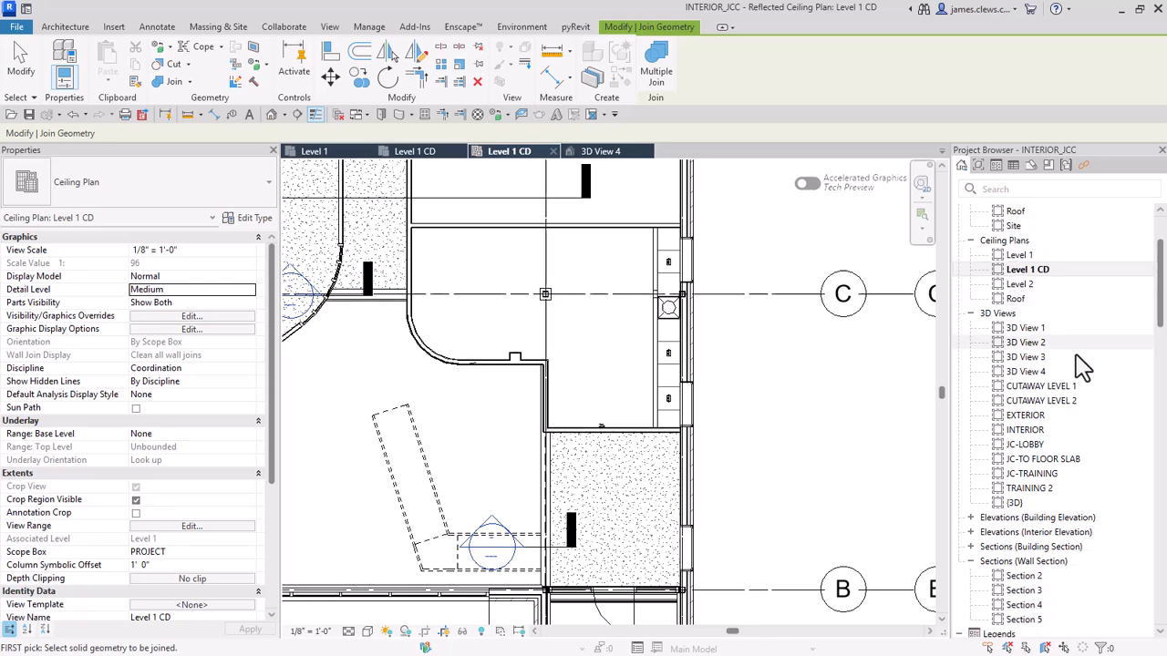
right_click(1013, 374)
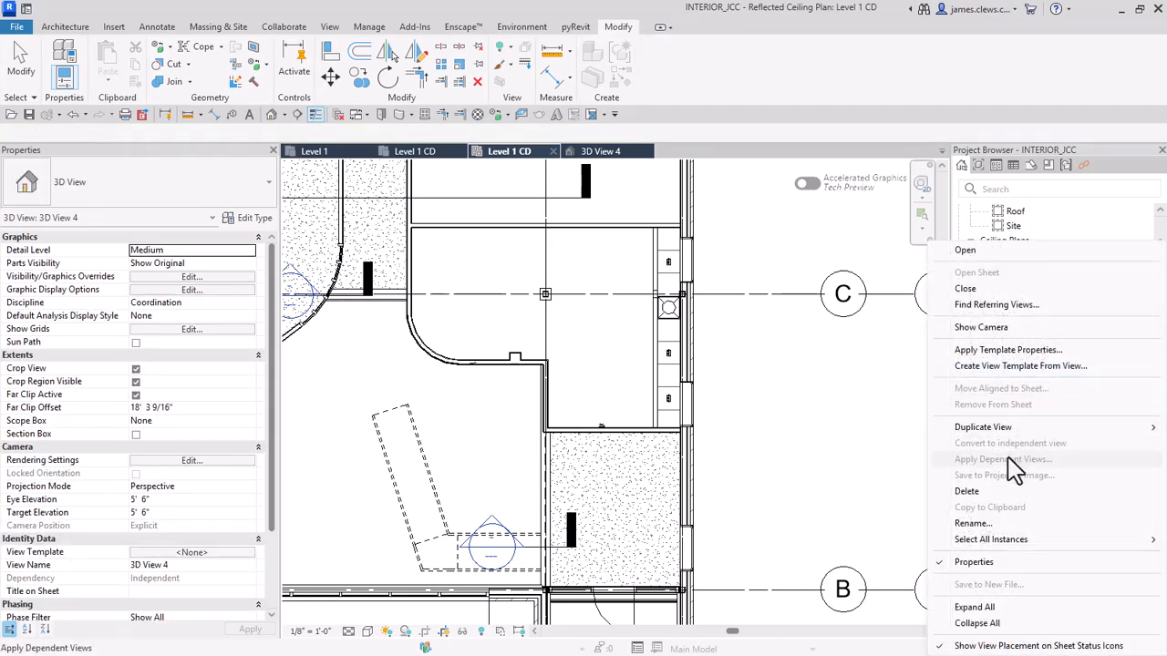
click(978, 327)
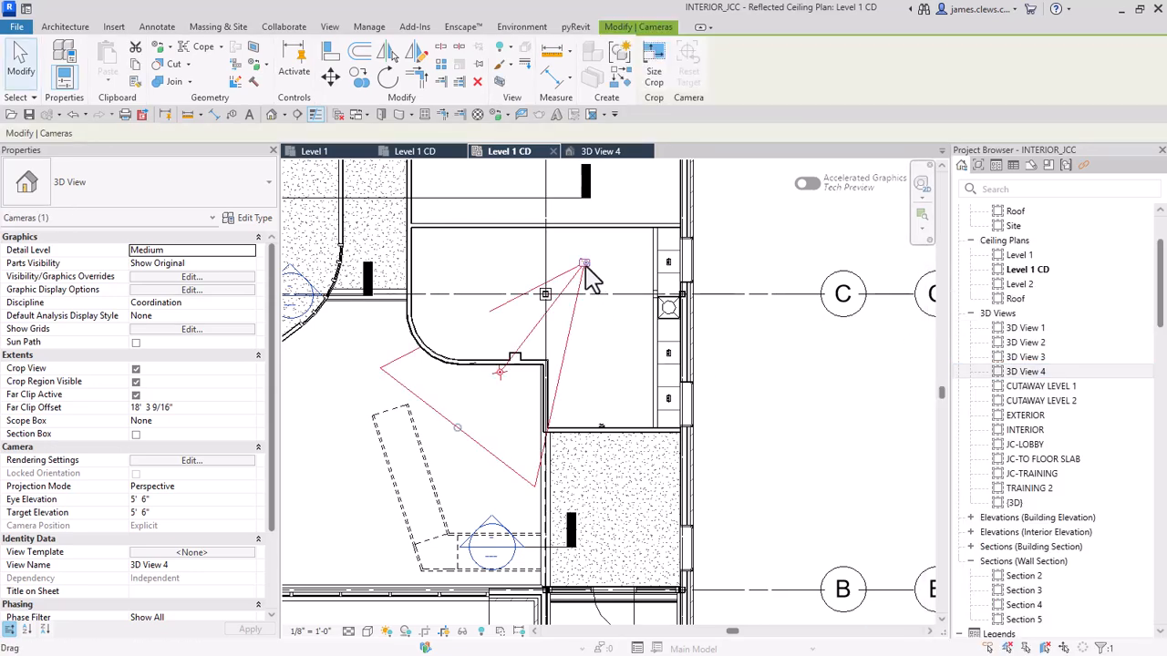
Step: Move the 3D View 4 camera farther from the columns toward the room's upper right corner, and set its target elevation to 8 feet
drag(584, 265, 638, 237)
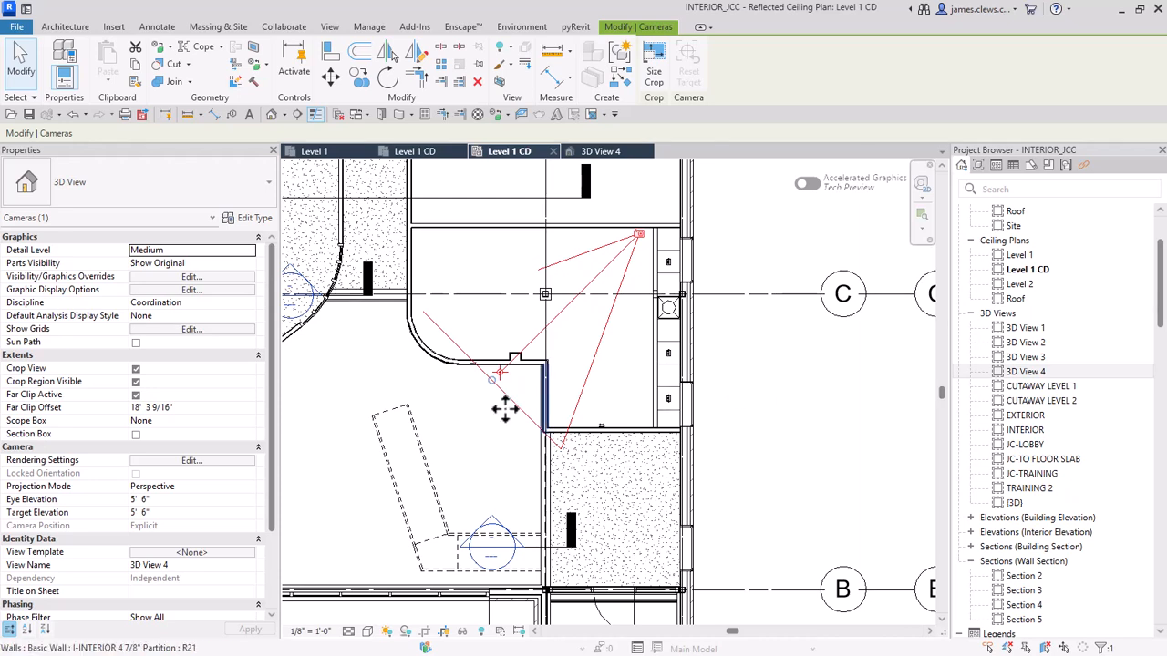
click(164, 513)
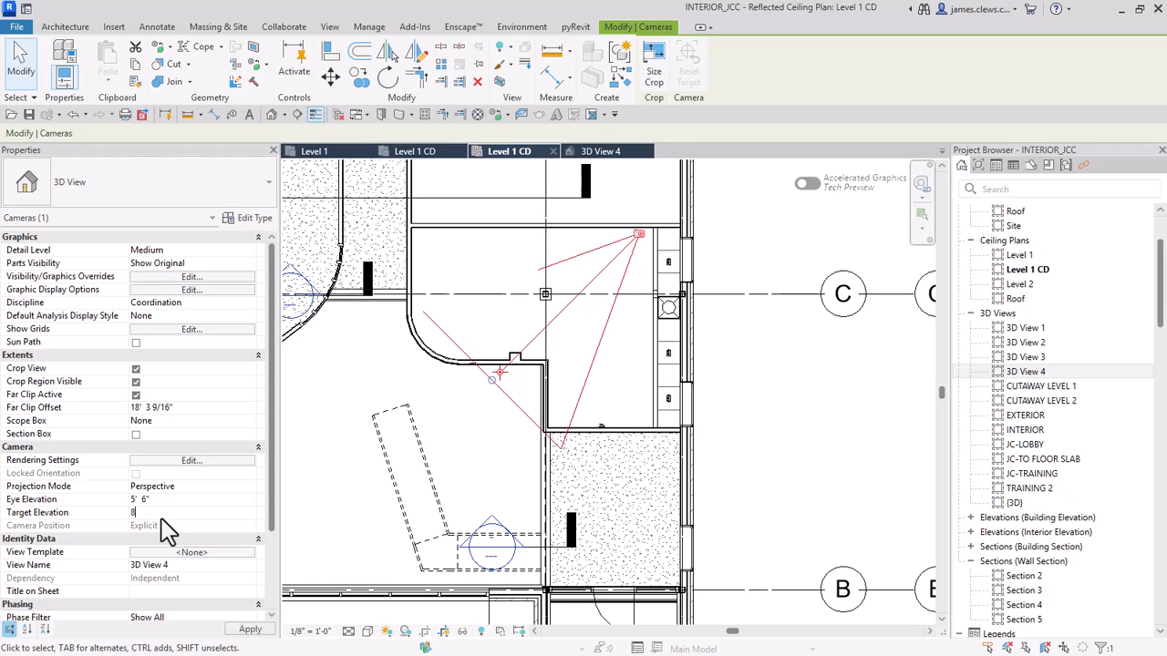
key(Return)
click(799, 370)
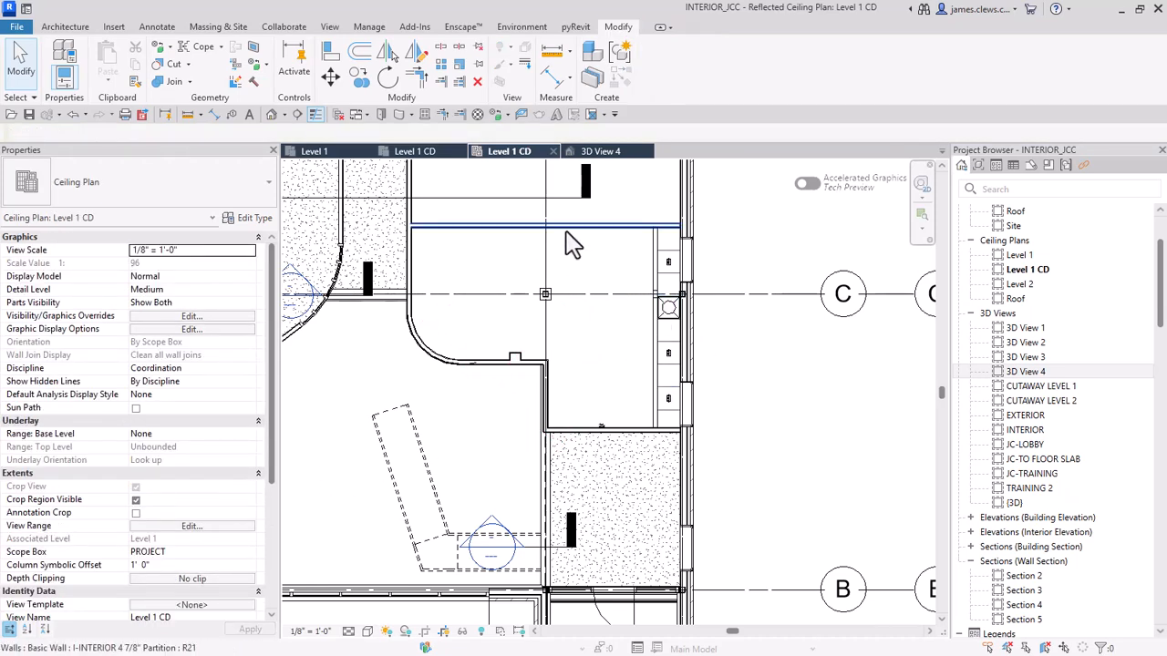
Step: Open 3D View 4 to check the ceiling joins of the two columns from the adjusted camera
click(601, 151)
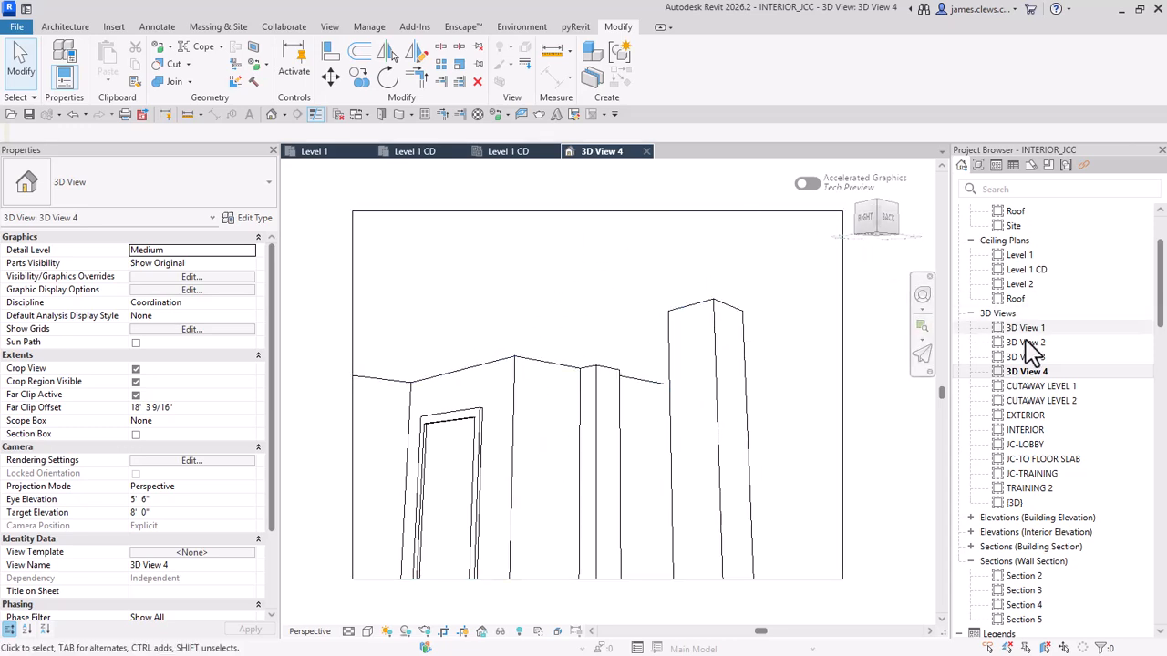
click(1024, 374)
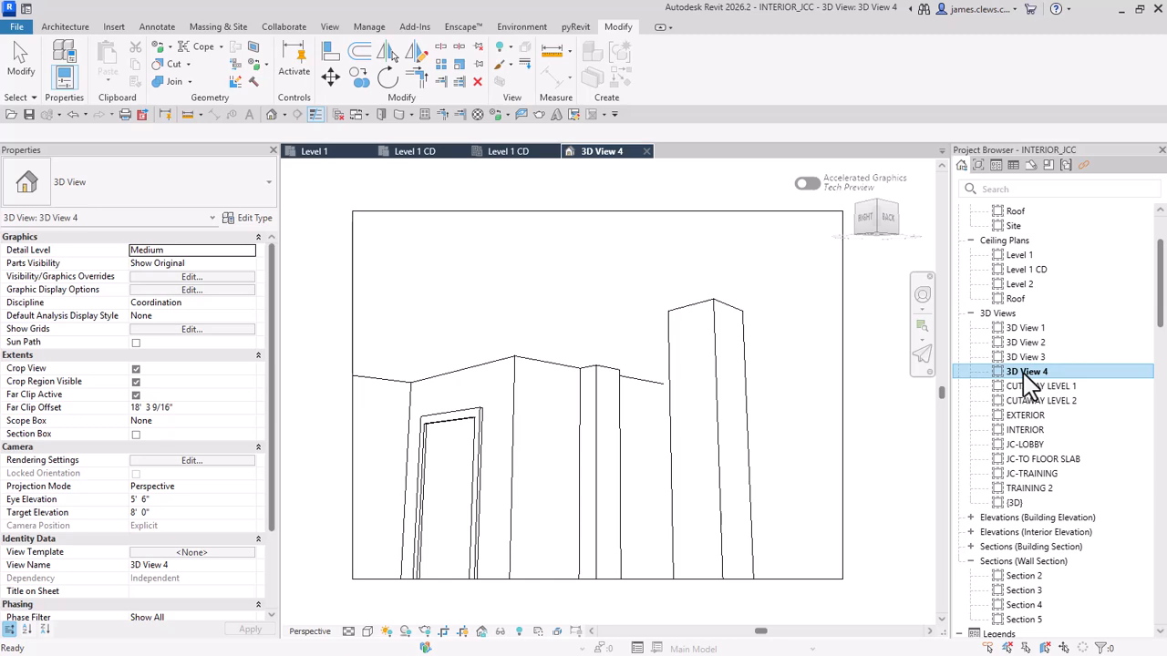
ctrl+click(1027, 330)
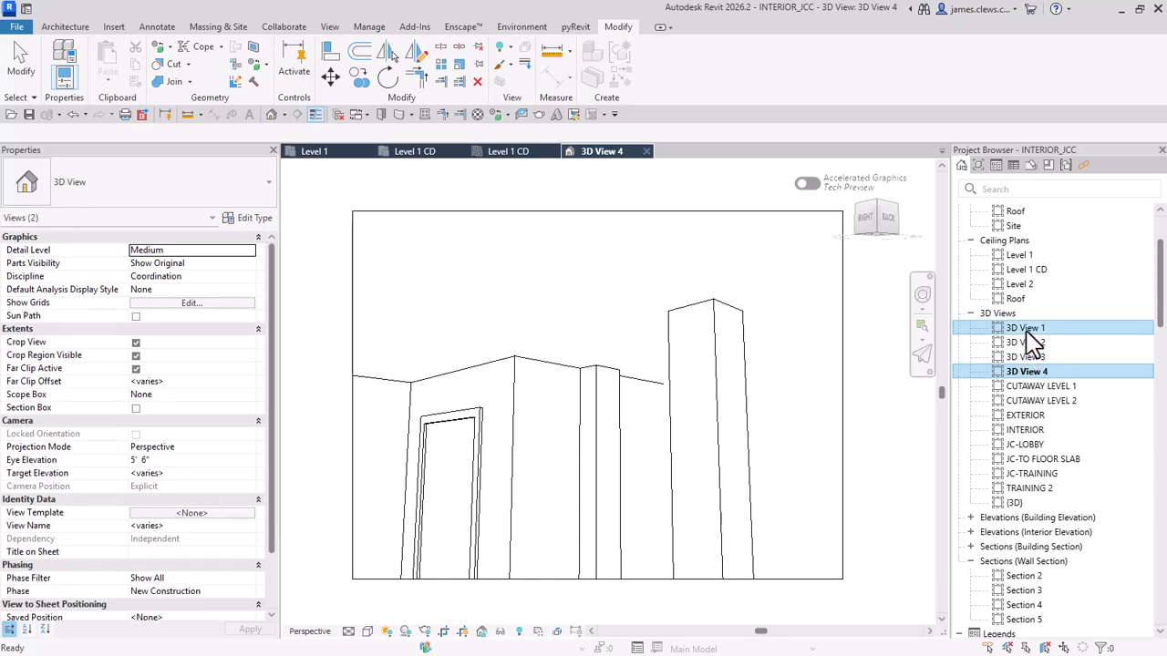
ctrl+click(1026, 342)
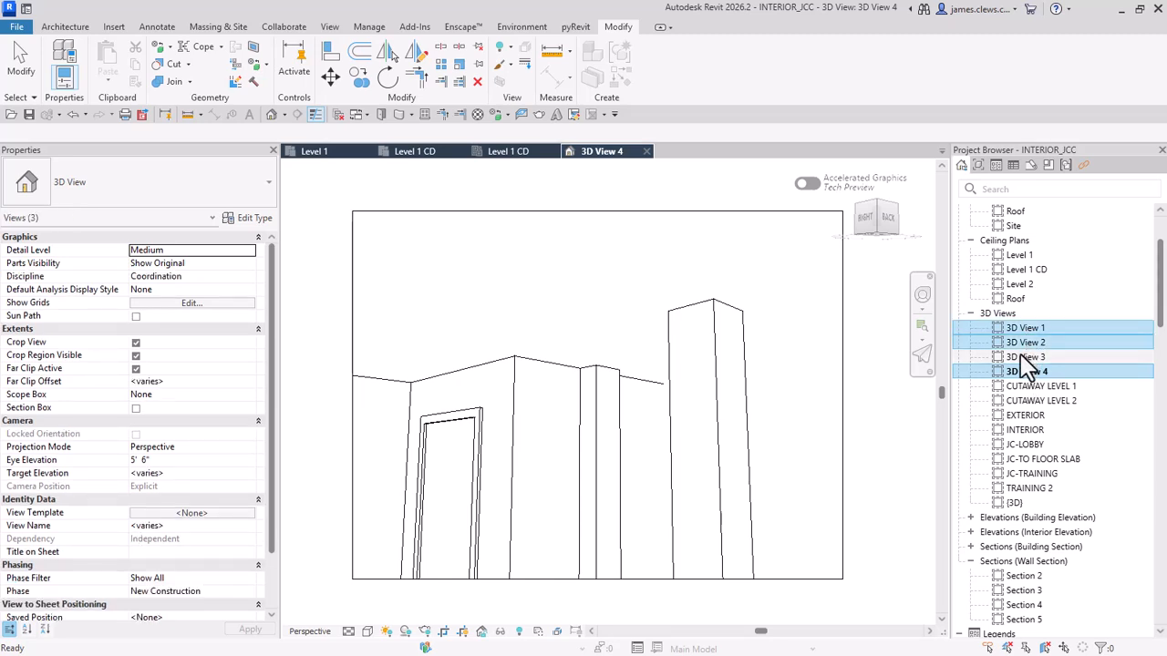
ctrl+click(1021, 358)
right_click(1028, 328)
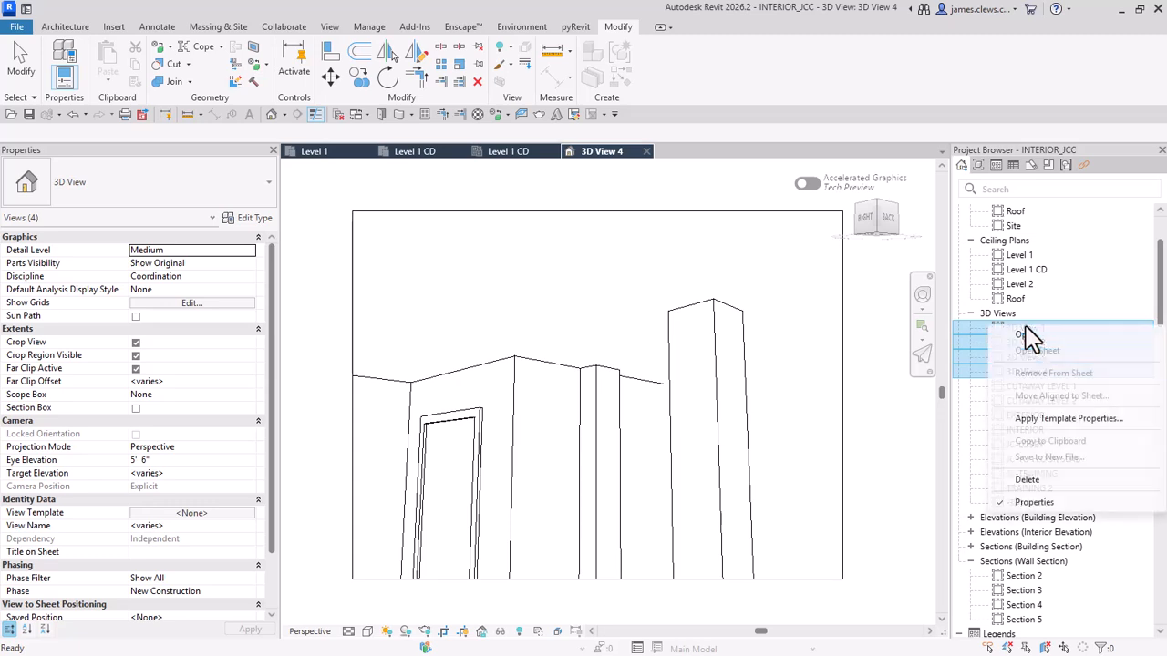
key(Escape)
click(1029, 475)
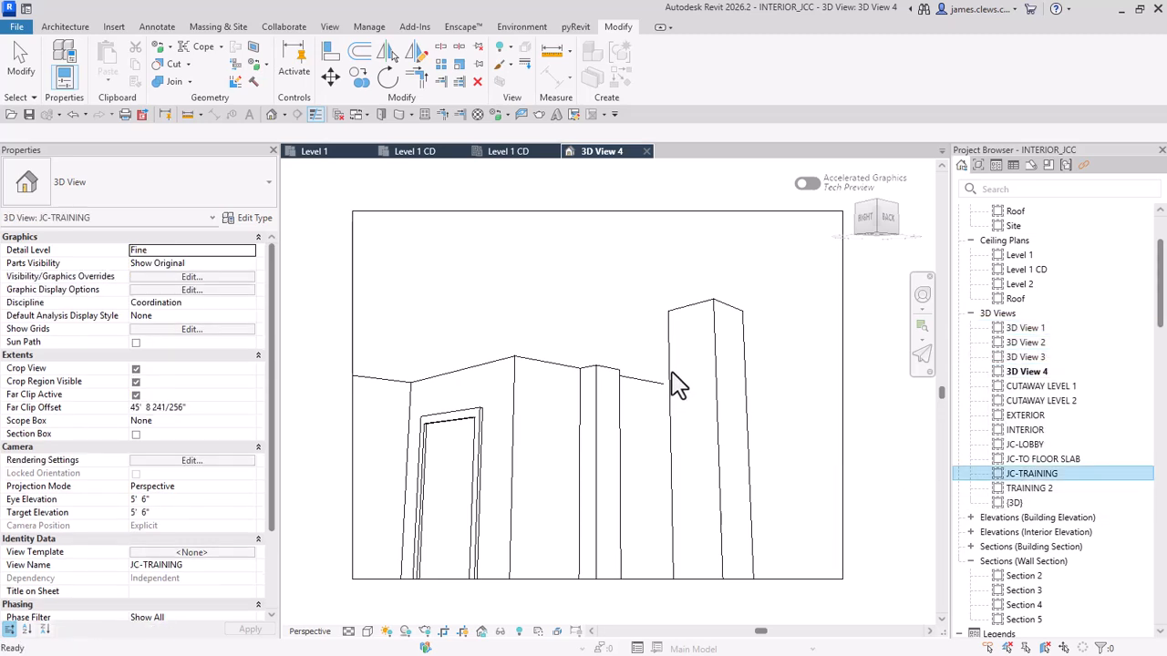
click(1030, 356)
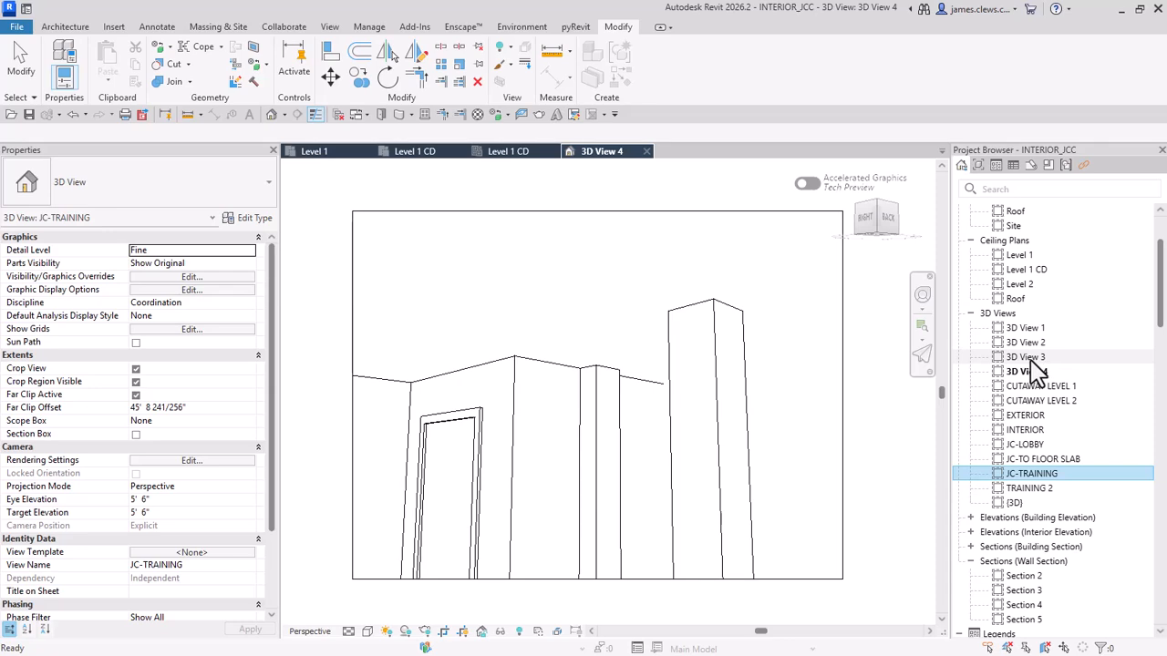
right_click(1035, 360)
click(909, 387)
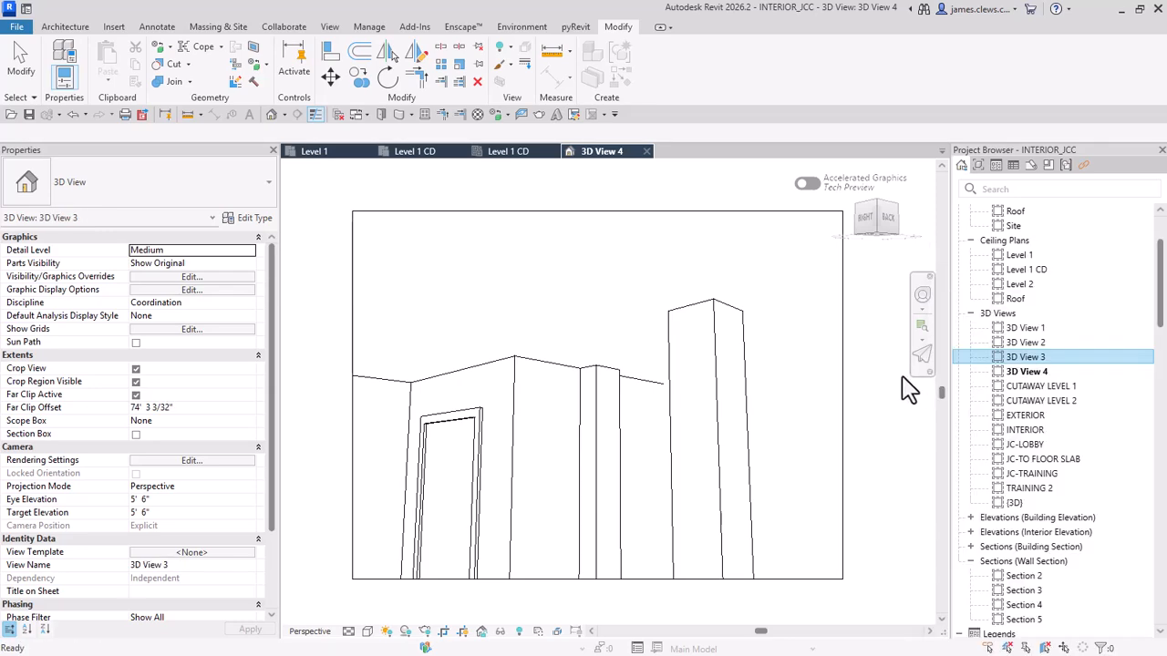
Step: Delete the camera views 3D View 1, 3D View 2, 3D View 3 and 3D View 4 from the project
click(1019, 328)
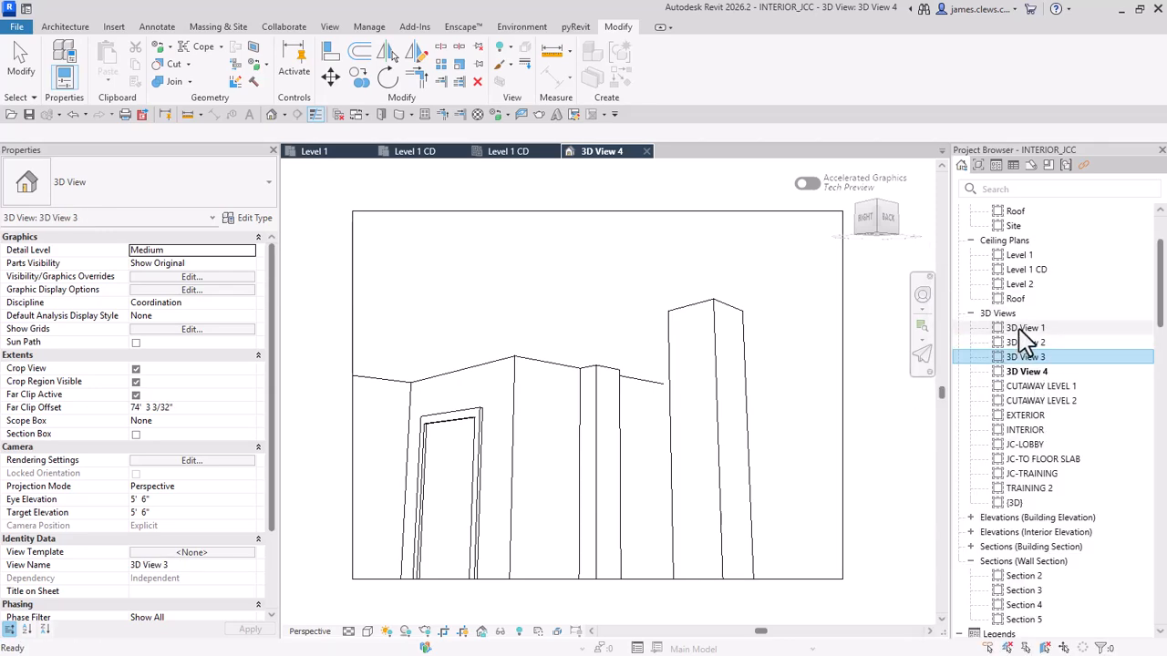
right_click(1019, 329)
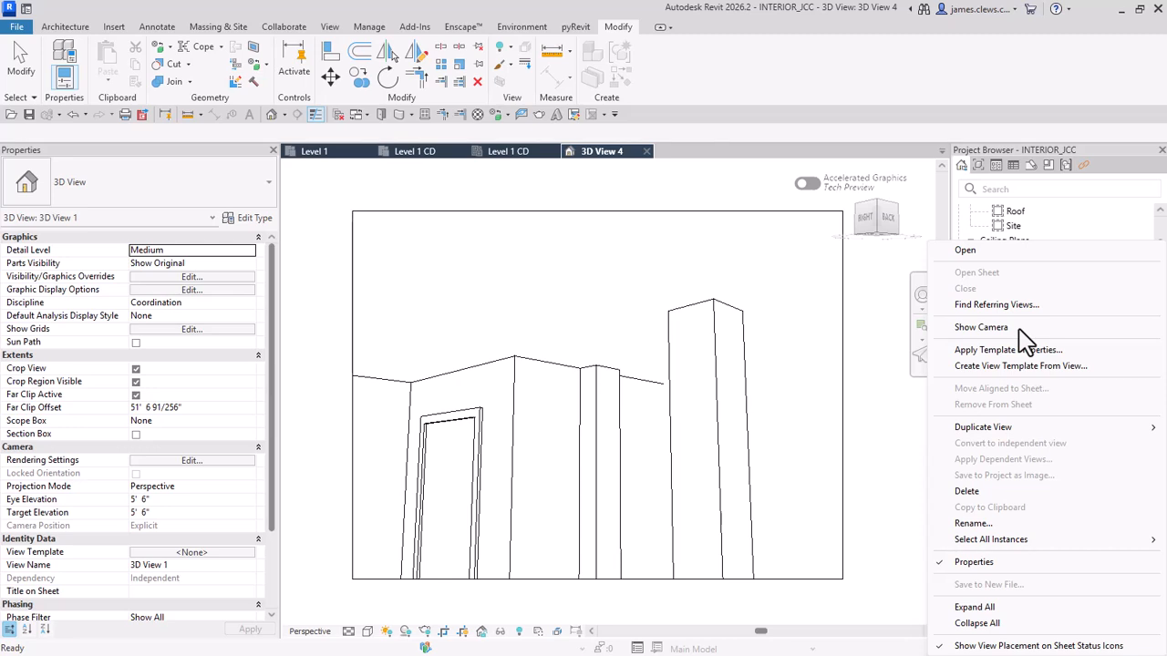
click(957, 491)
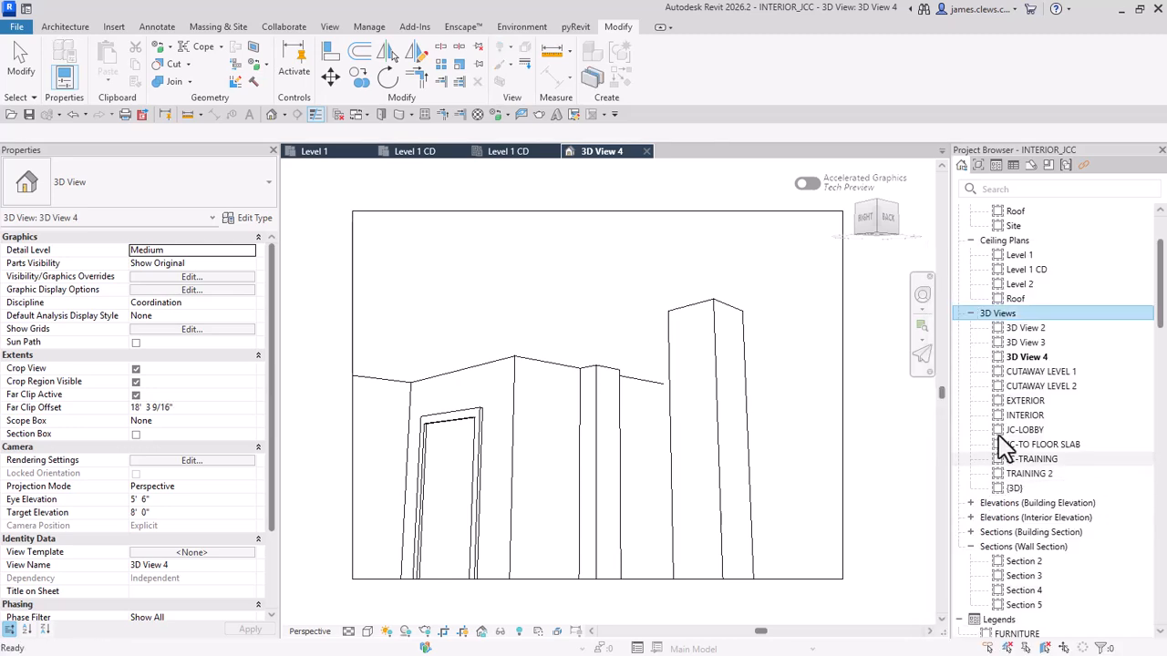
right_click(1028, 359)
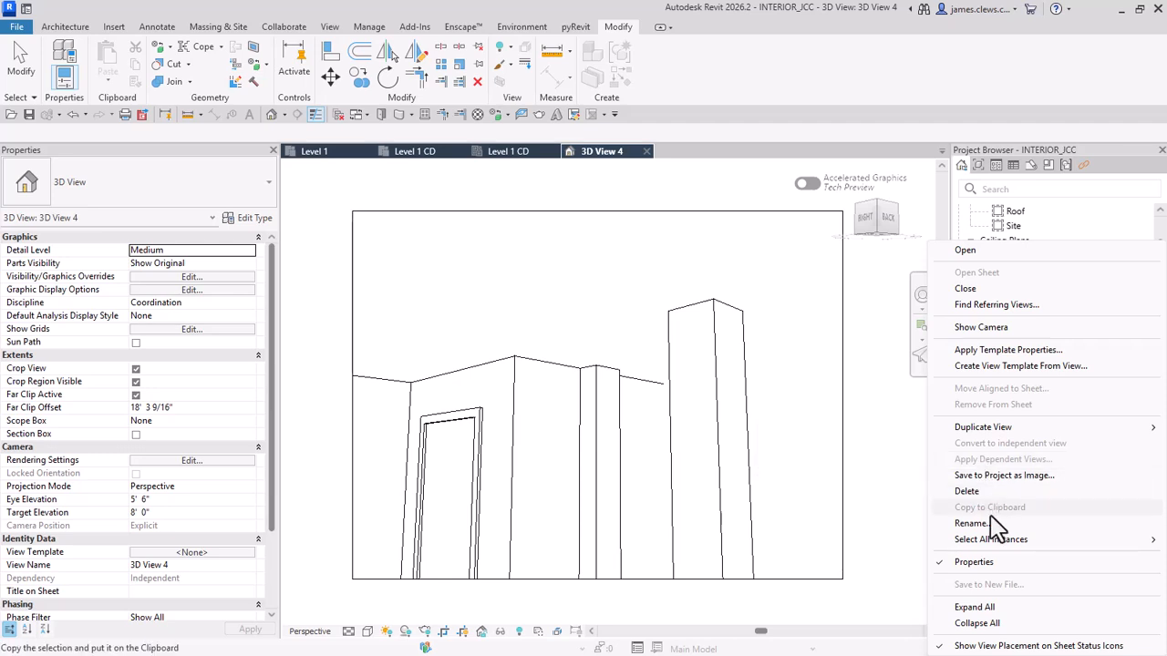
click(966, 492)
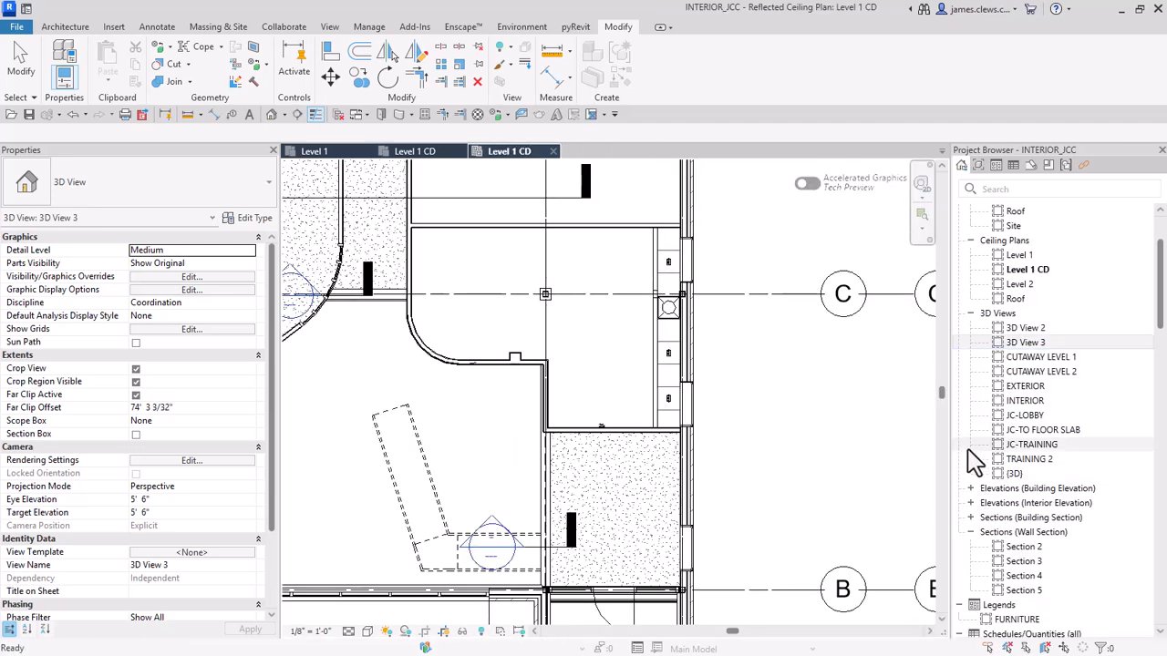
ctrl+click(1024, 328)
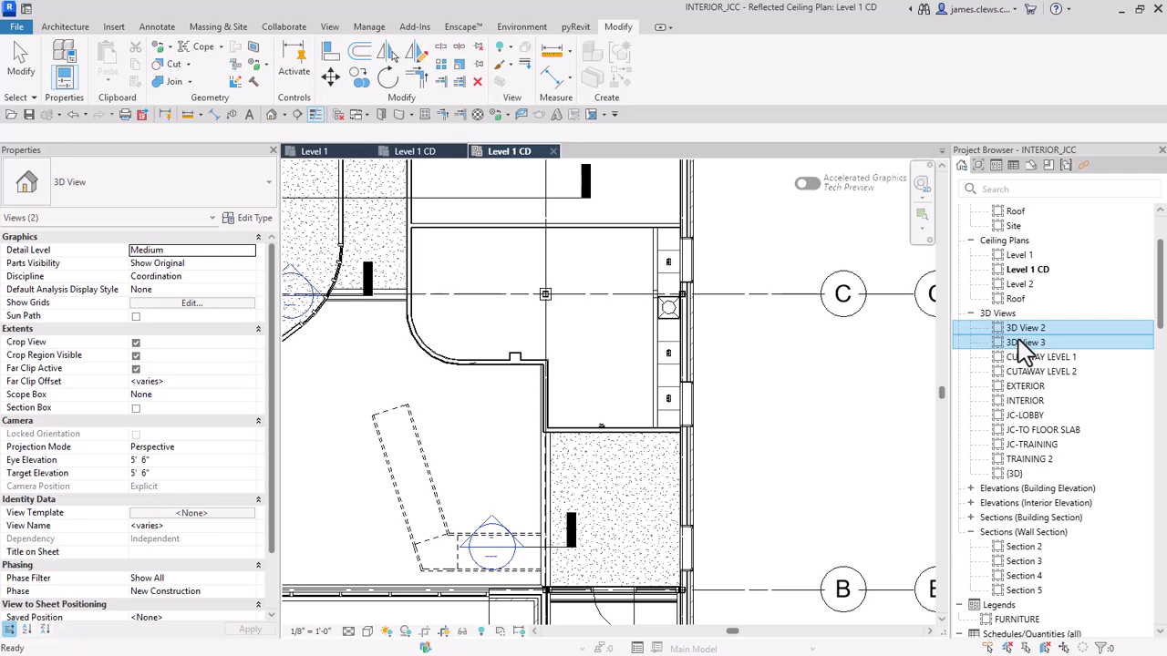
right_click(1023, 337)
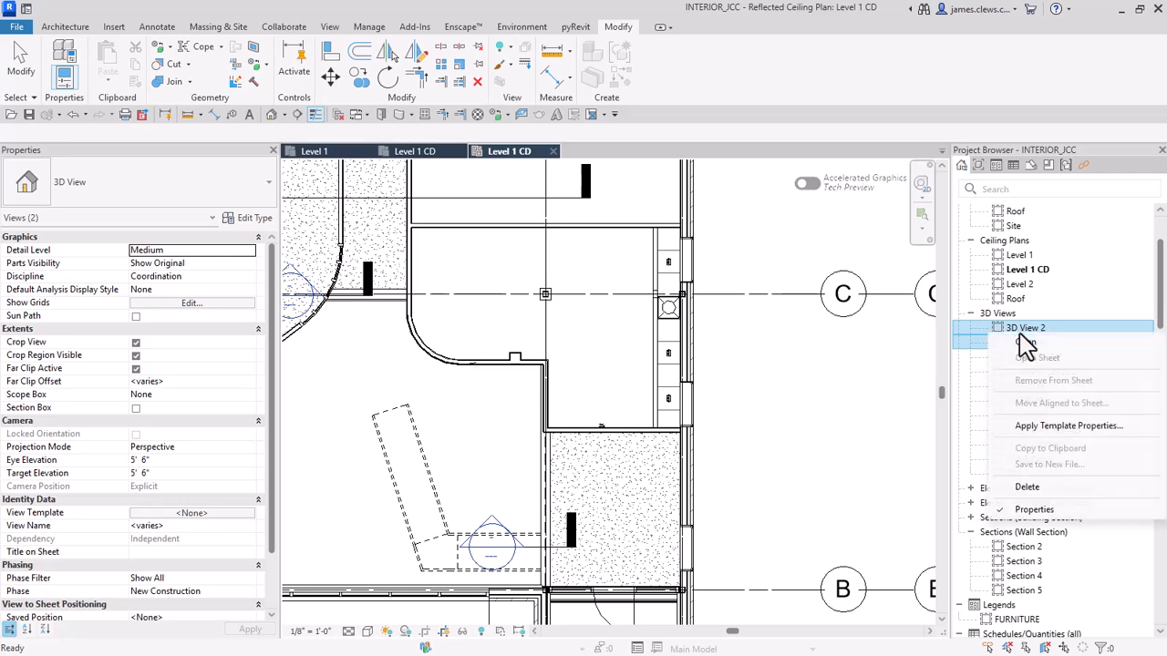
click(1027, 490)
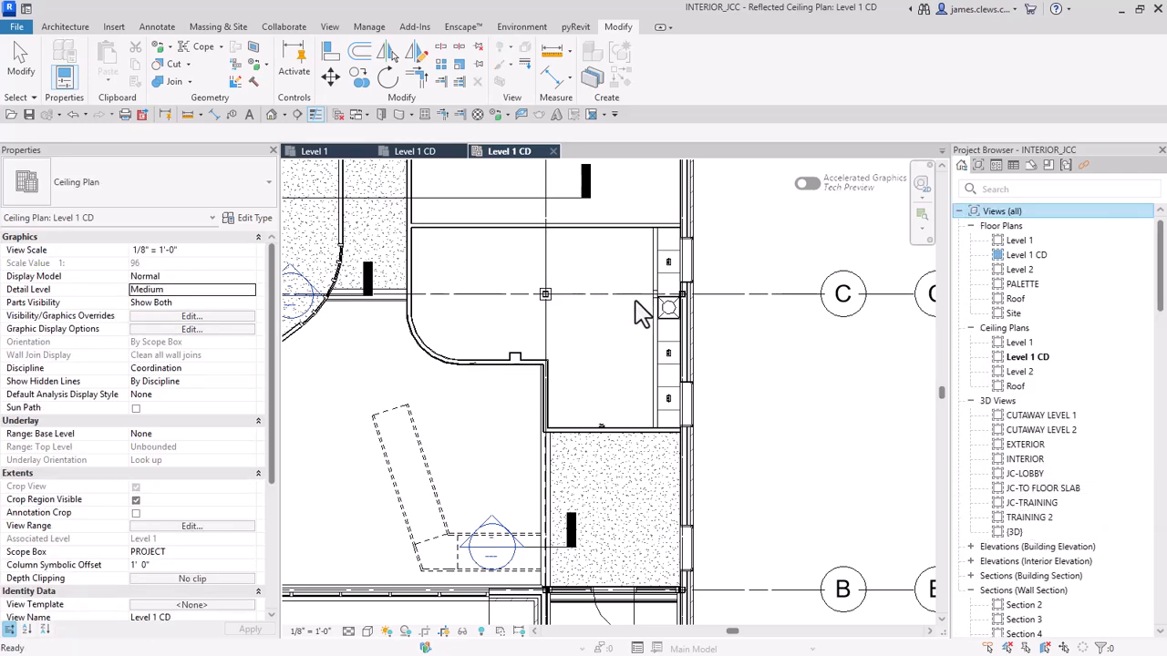
scroll(557, 351, down, 1)
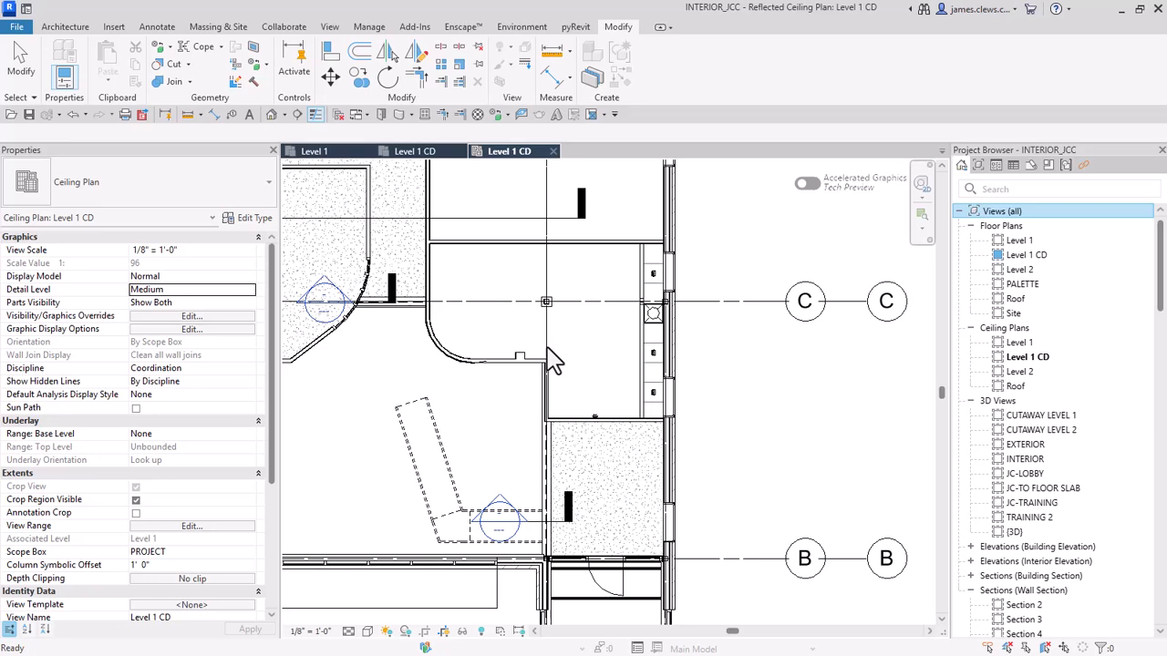
click(555, 359)
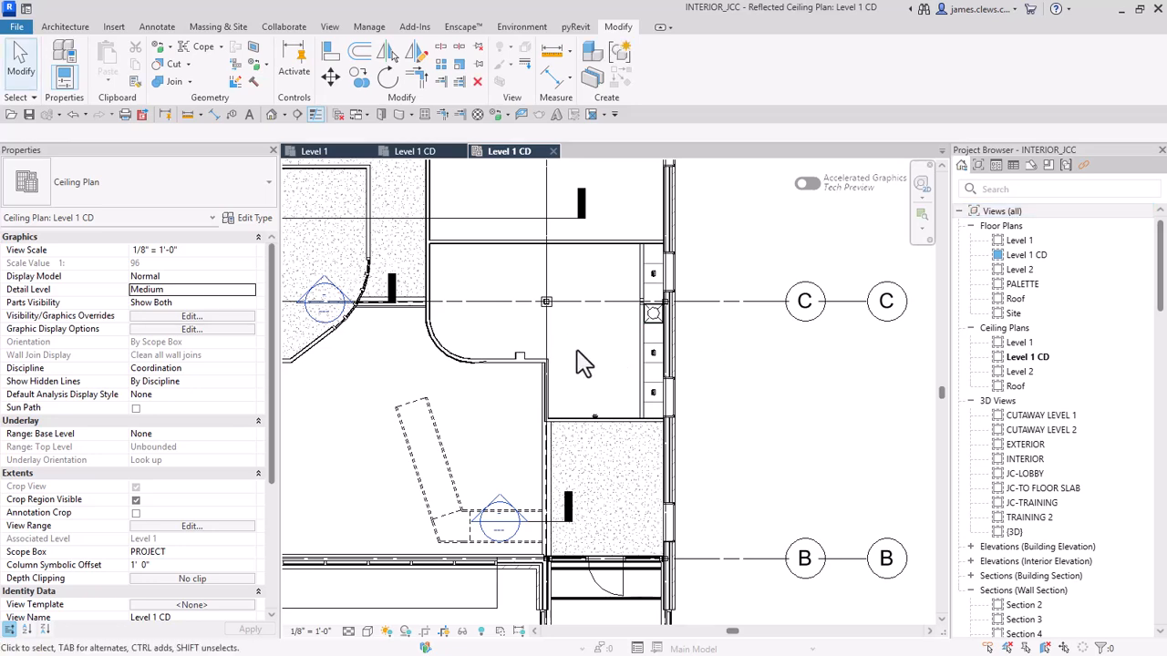
scroll(577, 352, down, 1)
middle_drag(436, 431, 671, 421)
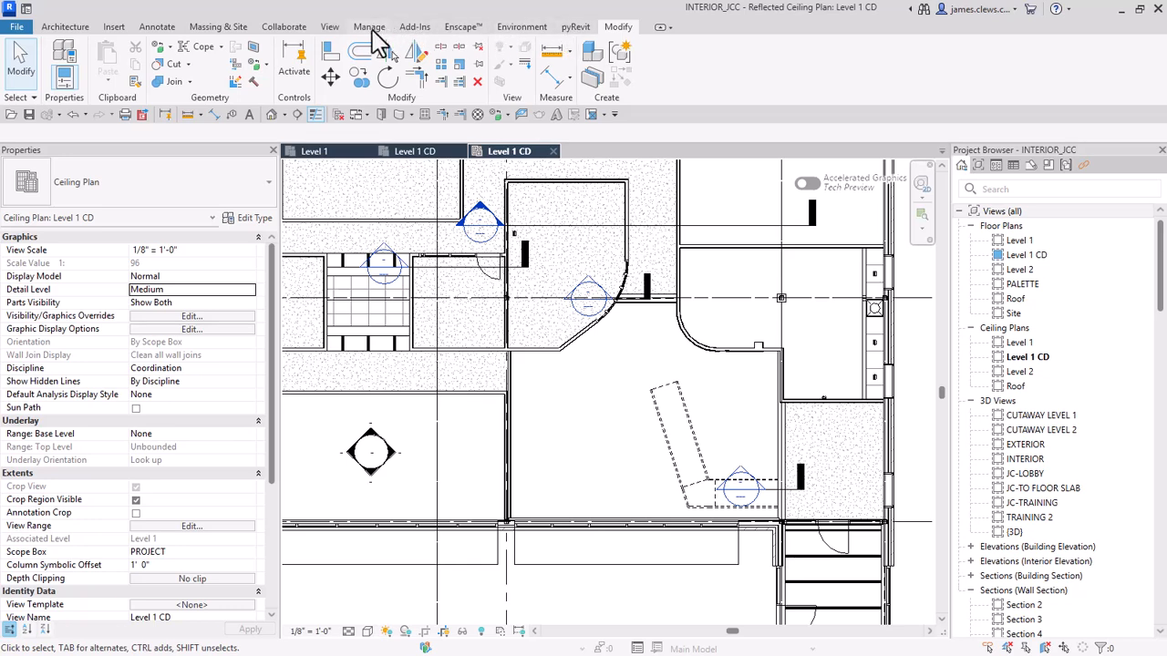
Step: Review the project's available line patterns, including the center, dash and dash dot types, and leave them without editing
click(369, 28)
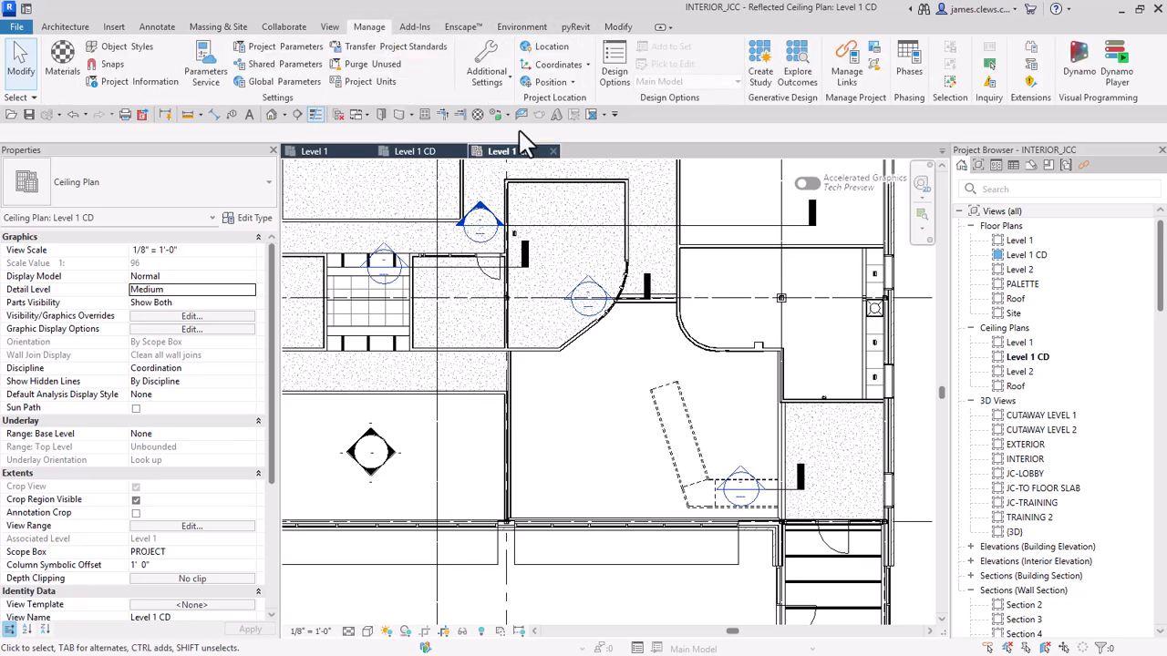
click(501, 82)
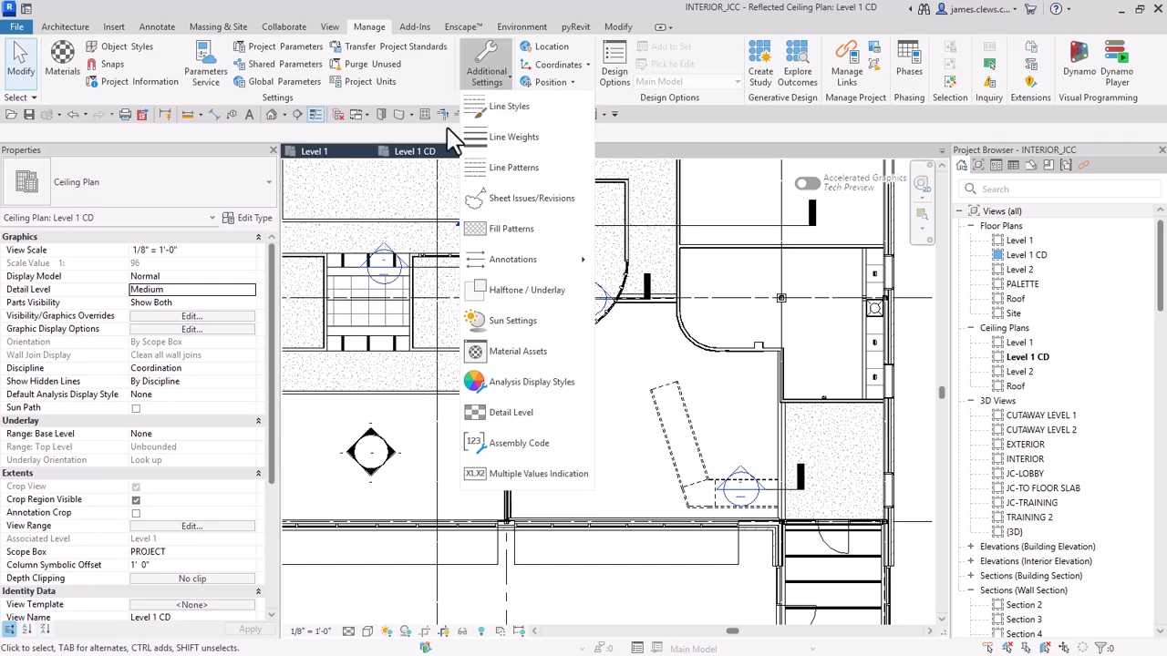
click(512, 173)
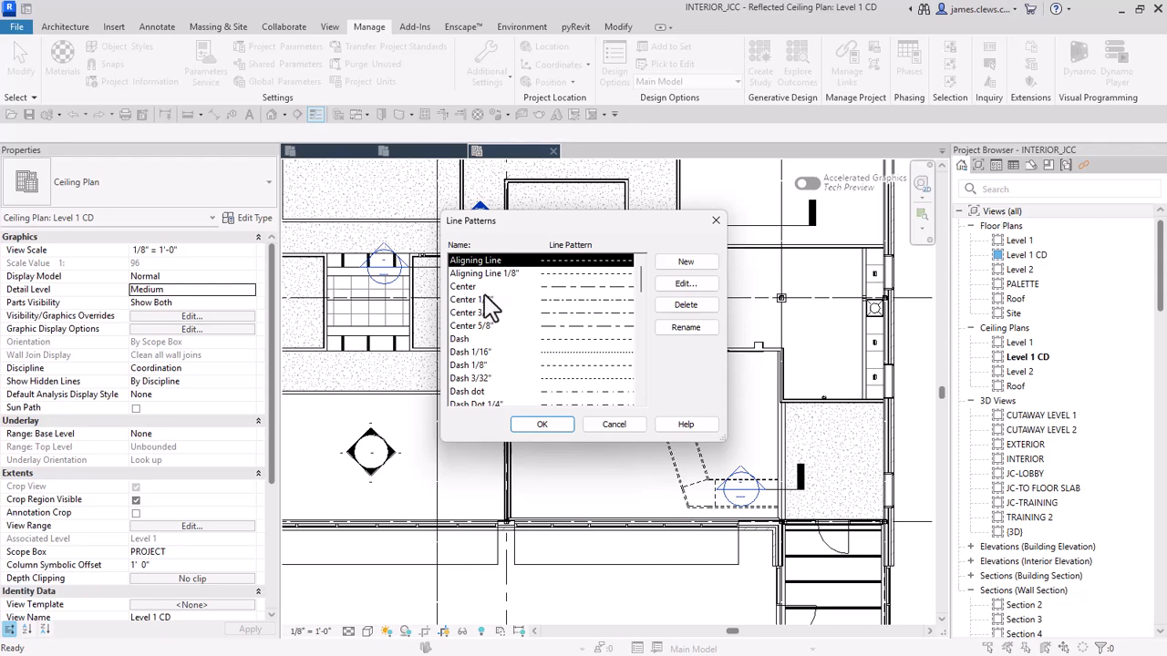
scroll(507, 317, down, 7)
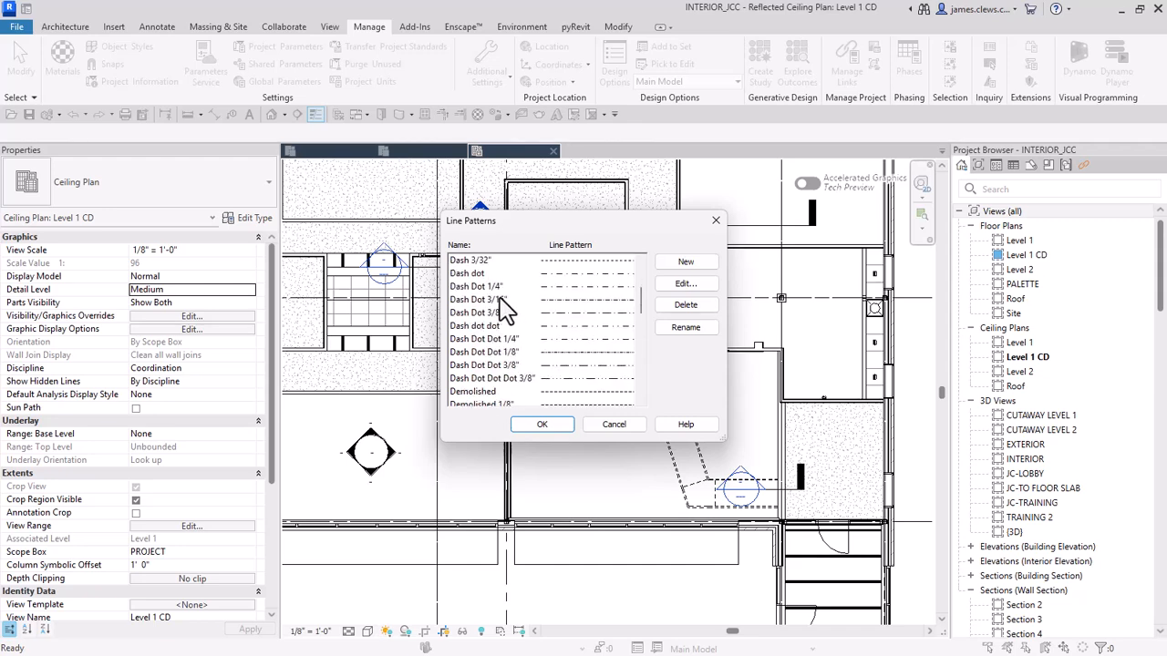
scroll(502, 324, up, 7)
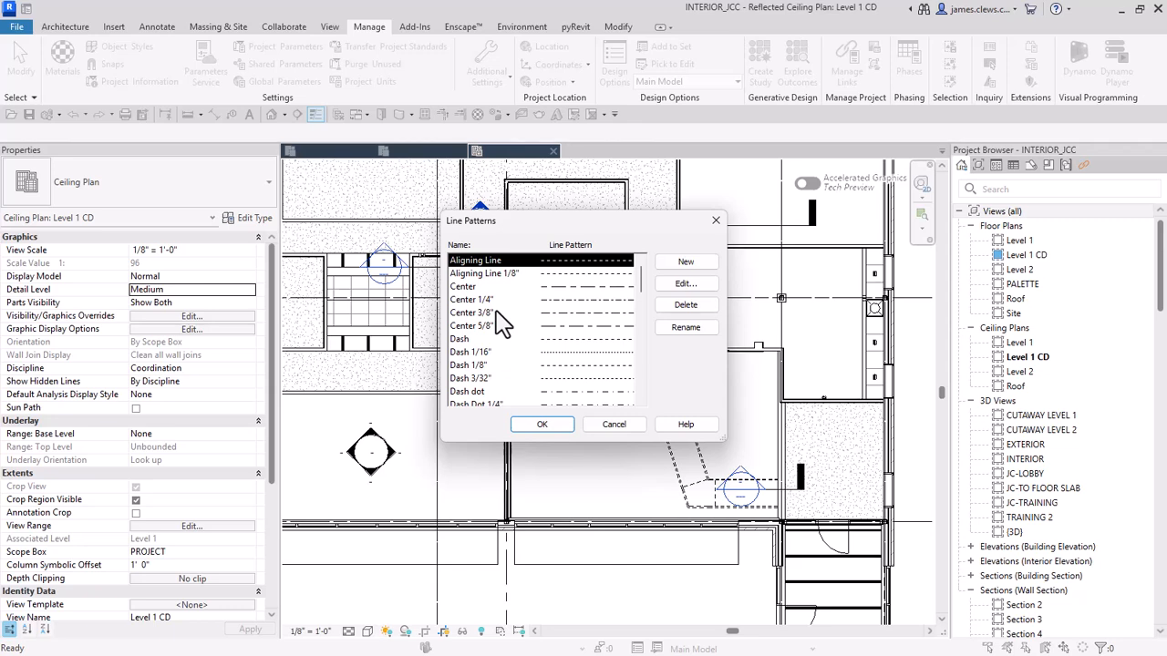
scroll(502, 323, down, 12)
scroll(496, 310, up, 9)
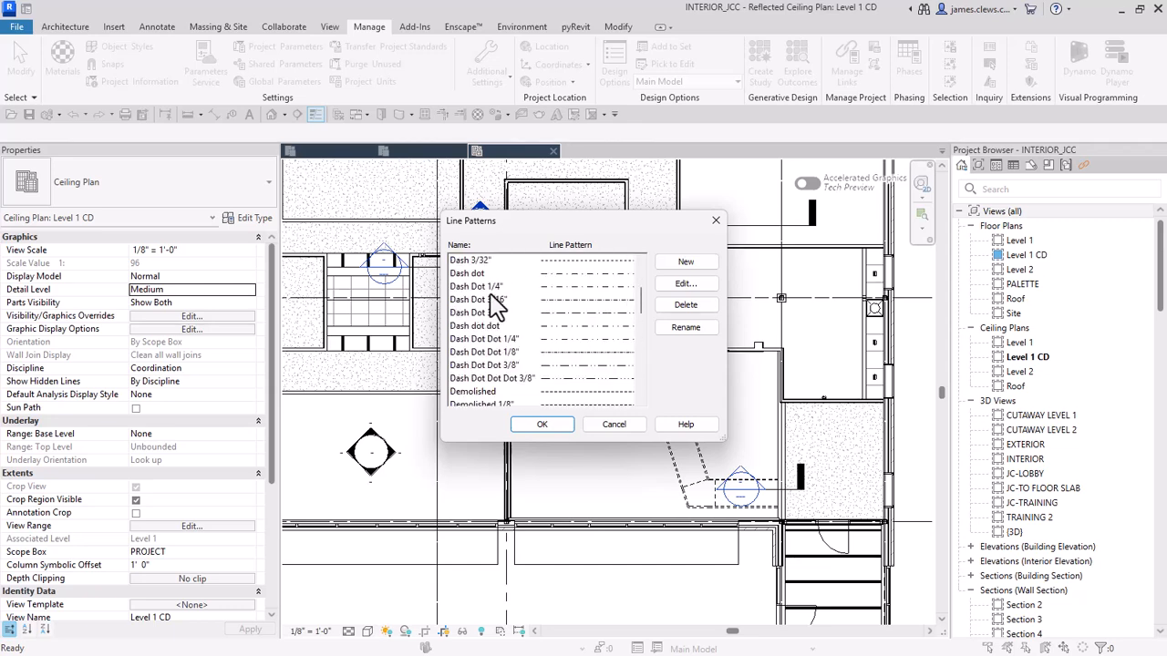
scroll(497, 306, up, 3)
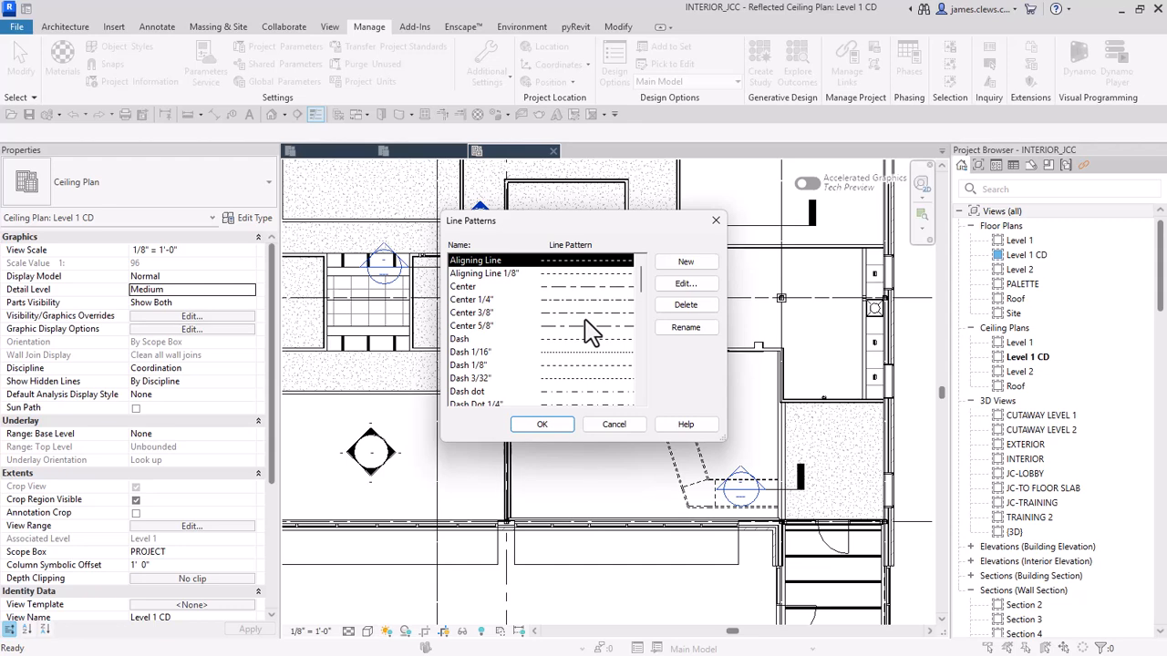
click(642, 439)
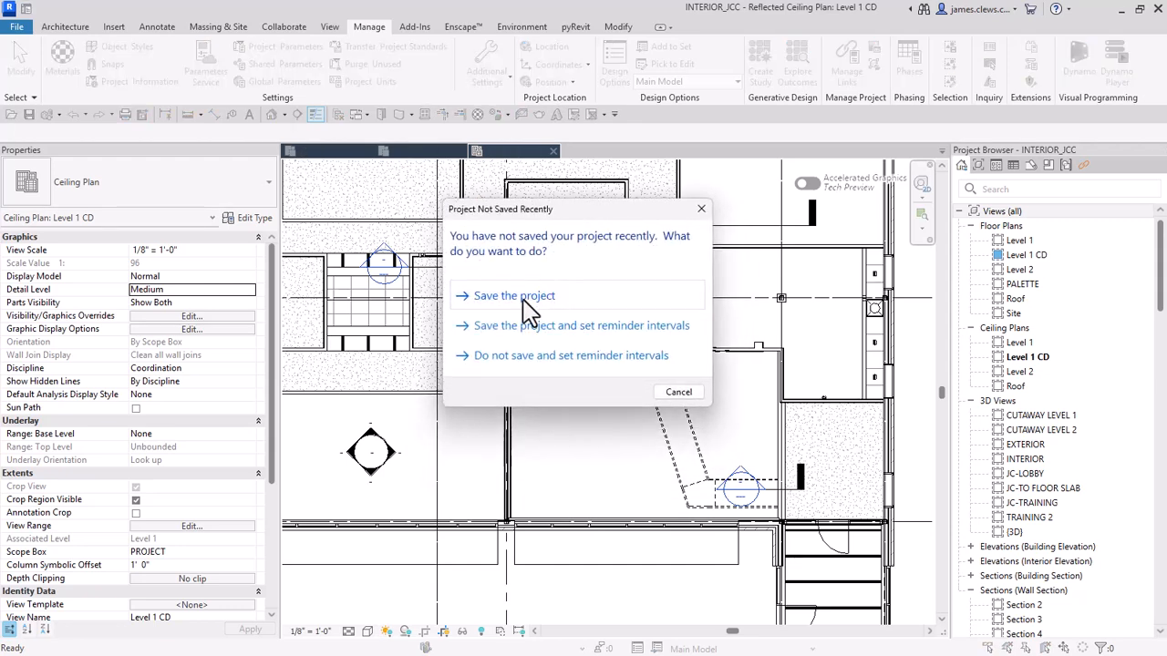
Step: Save the project
click(527, 297)
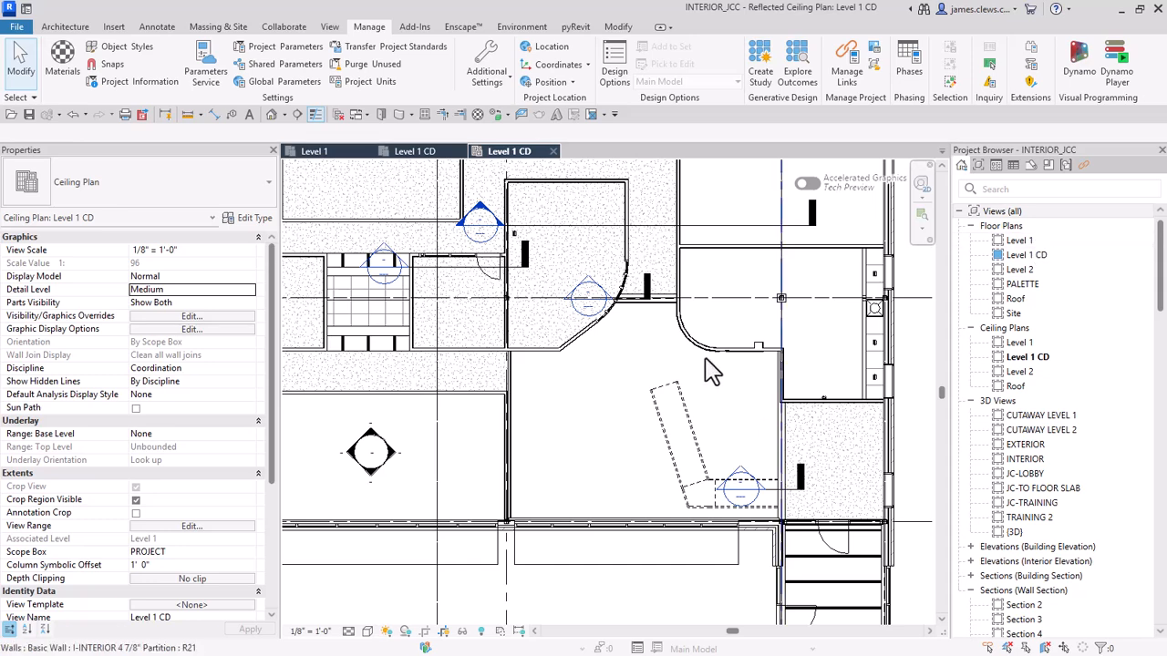
Step: Open the default 3D view and restore its home isometric orientation to show the whole building from above
scroll(636, 387, down, 2)
scroll(637, 388, down, 2)
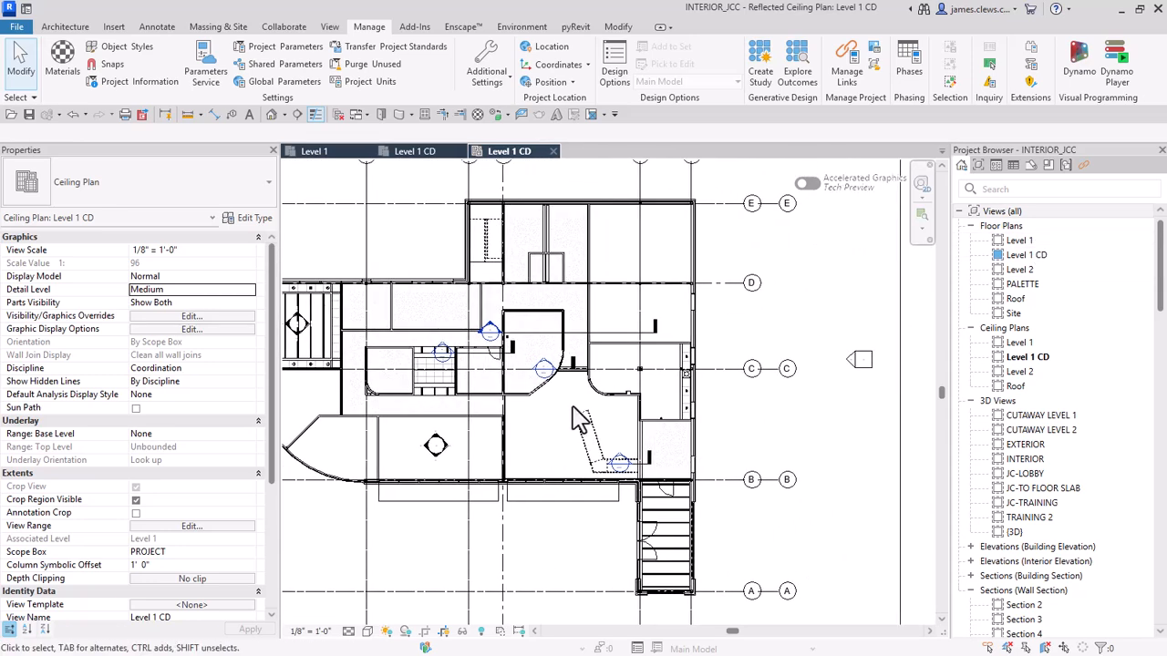
click(272, 115)
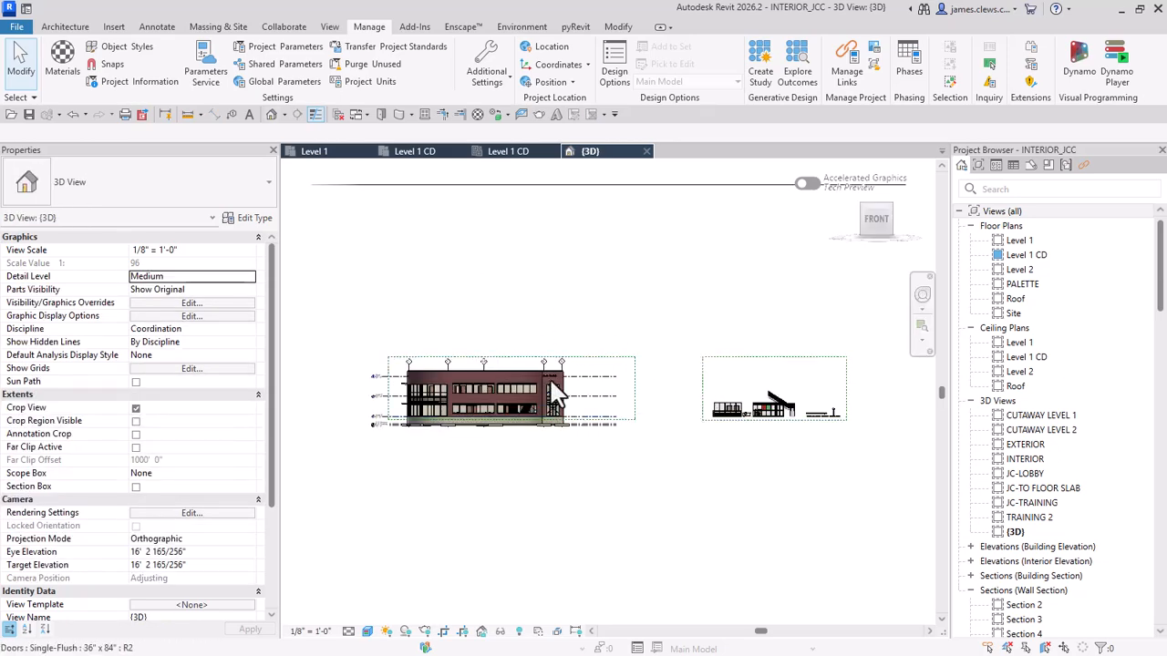
click(846, 175)
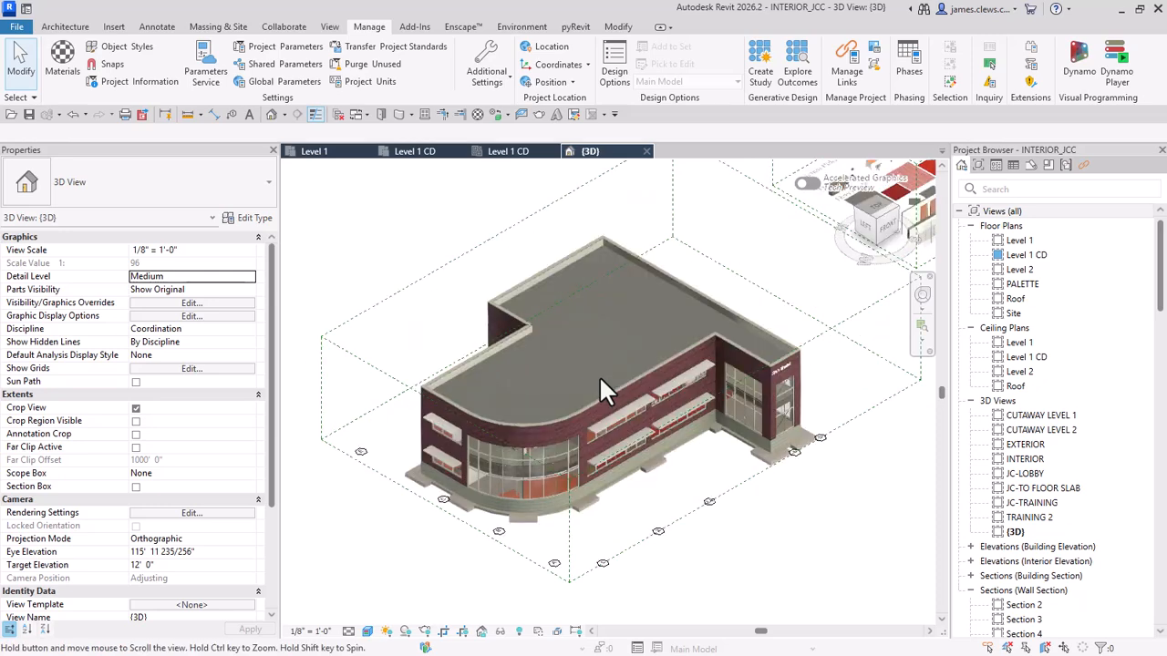
middle_drag(600, 378, 615, 392)
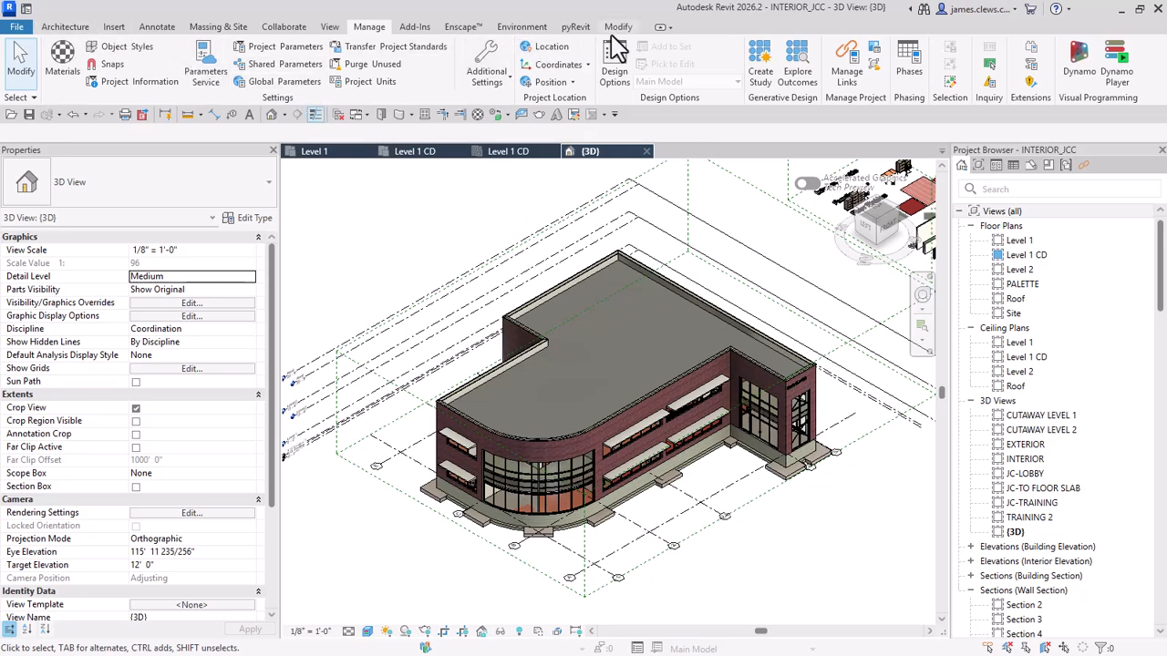
Step: Start a shaft opening and sketch its rectangular boundary on the open ground outside the building, beside the recessed entrance
click(60, 29)
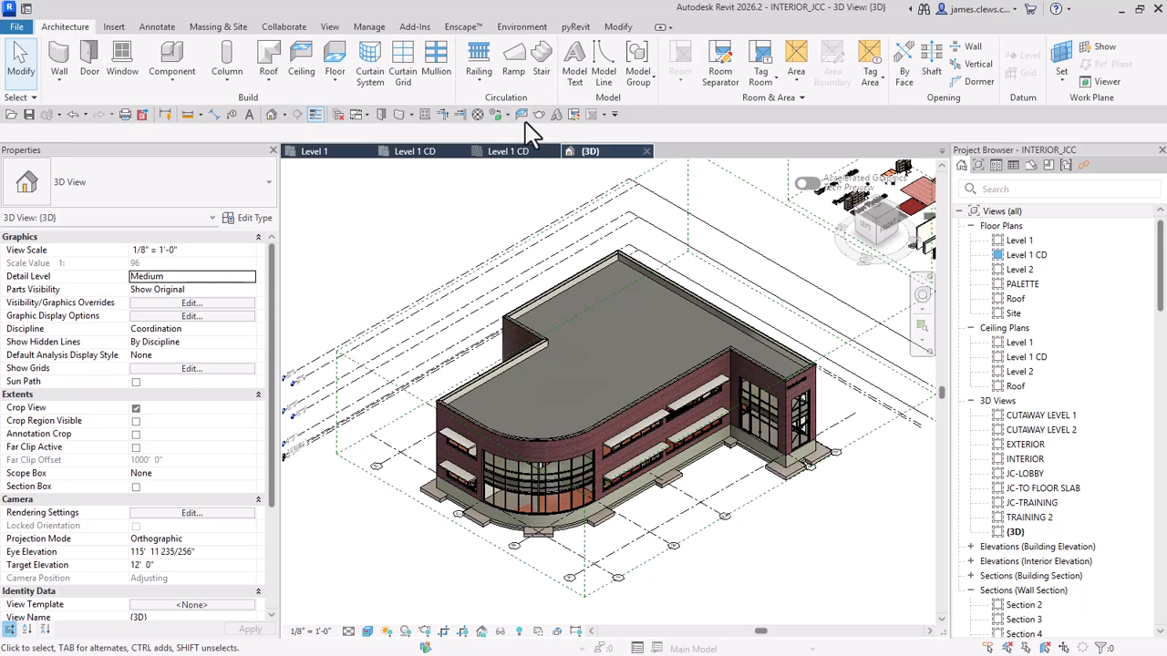
click(940, 71)
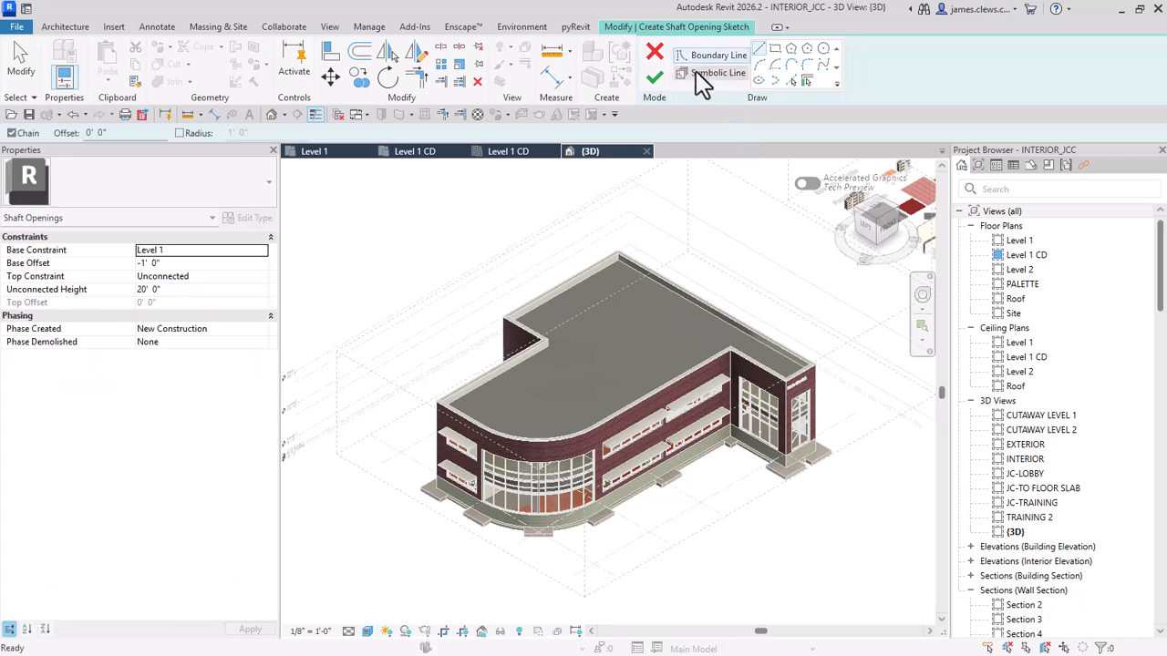
click(774, 49)
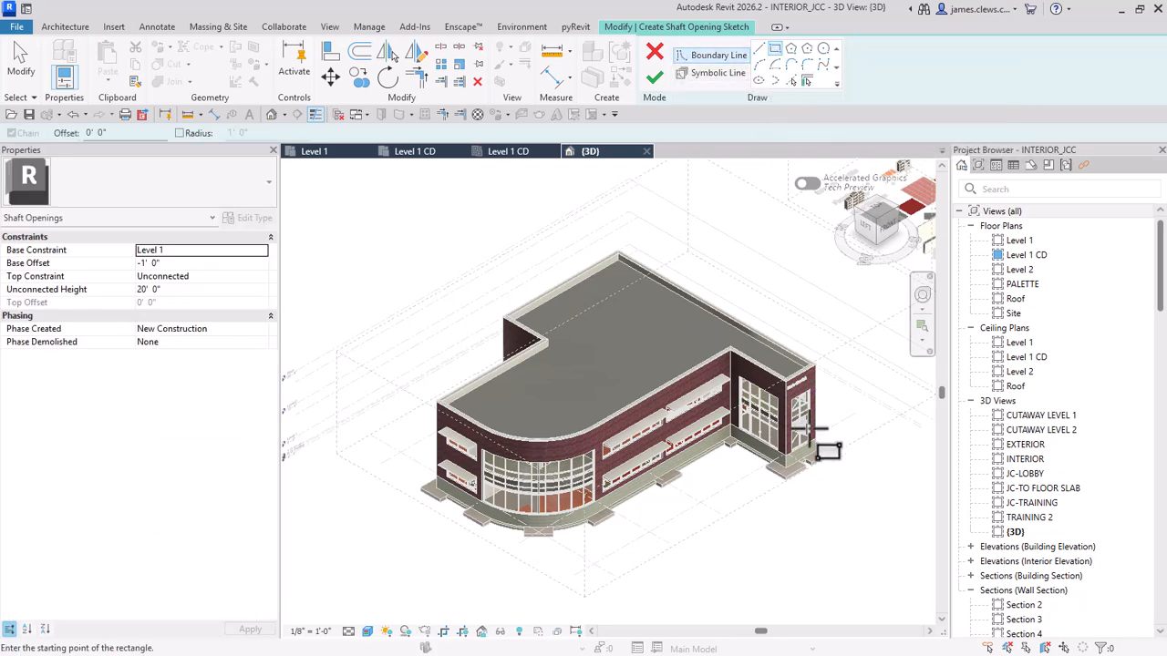
click(720, 470)
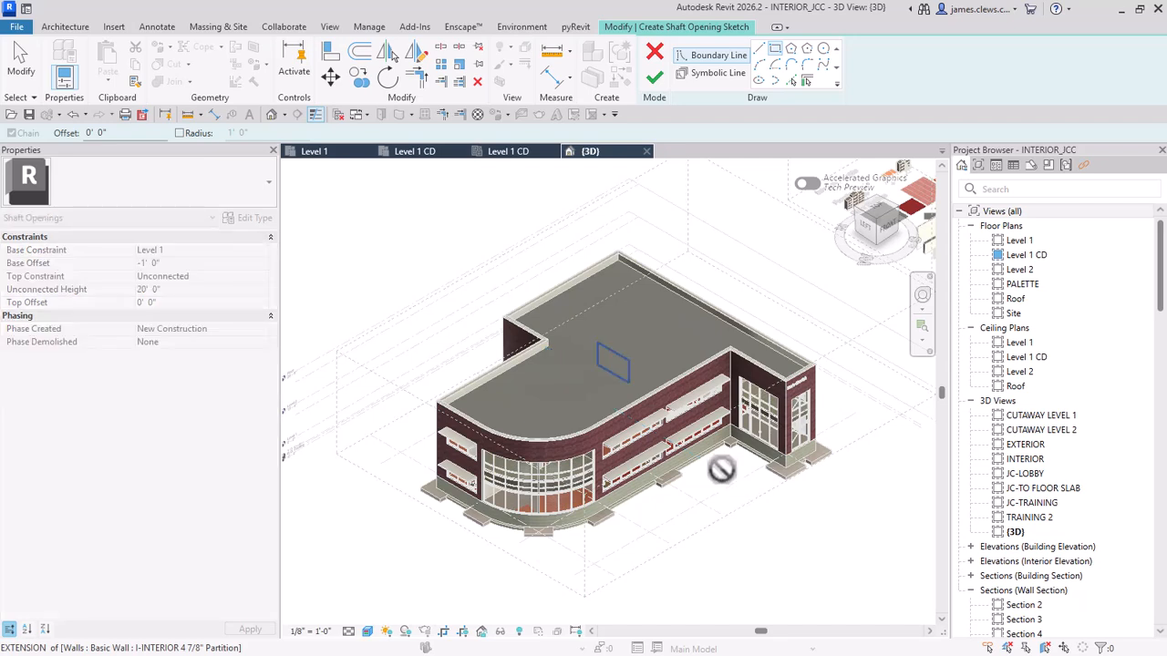
click(735, 514)
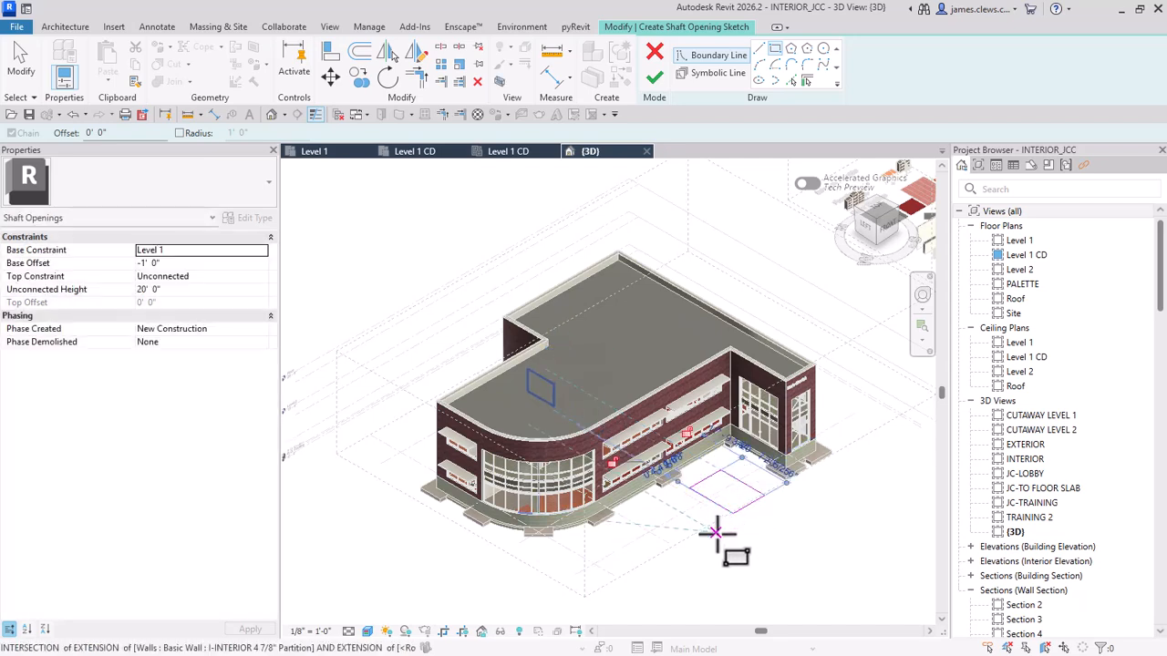
Step: Add a diagonal symbolic line between opposite corners of the shaft's rectangular boundary and finish the sketch
click(716, 75)
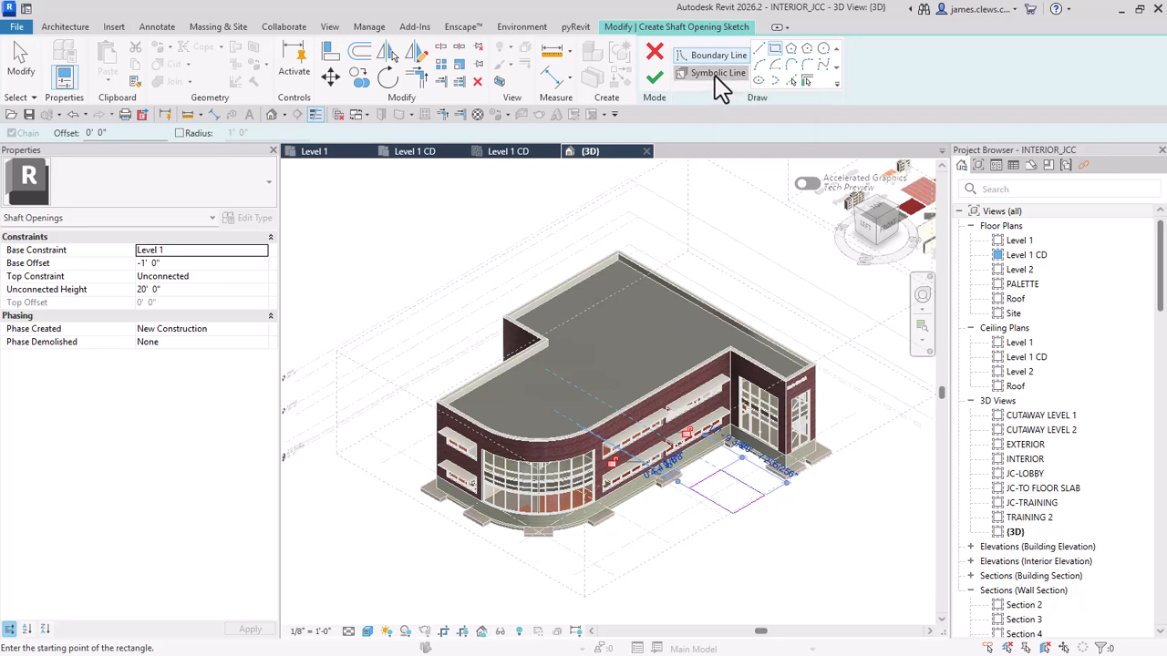
click(693, 489)
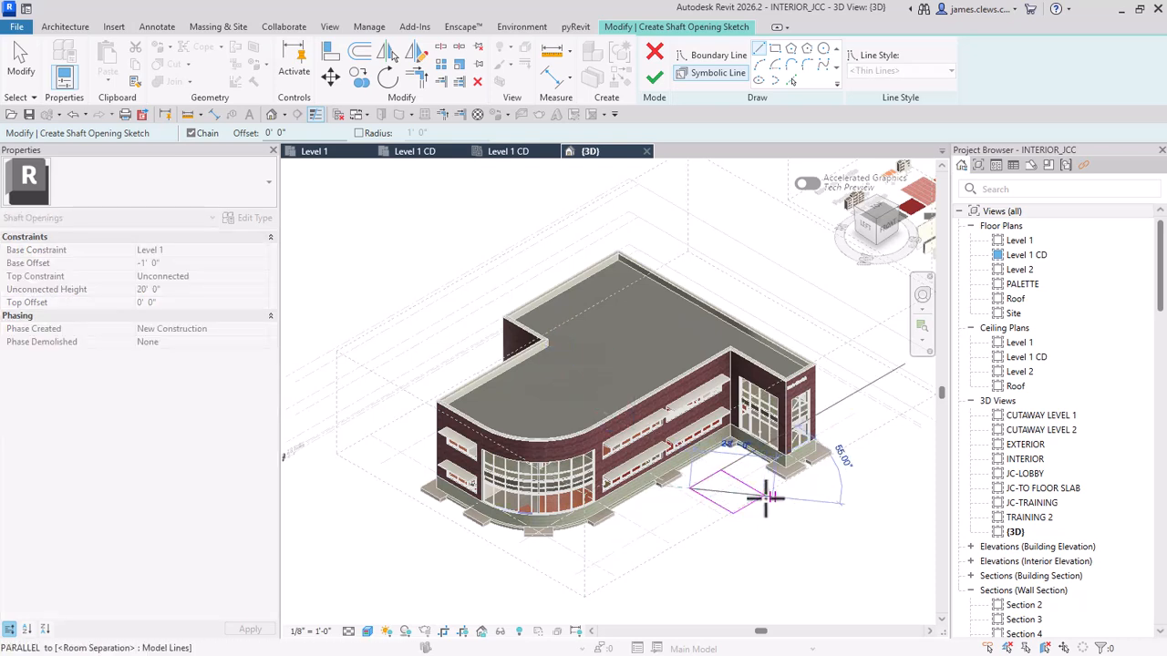
scroll(759, 496, up, 3)
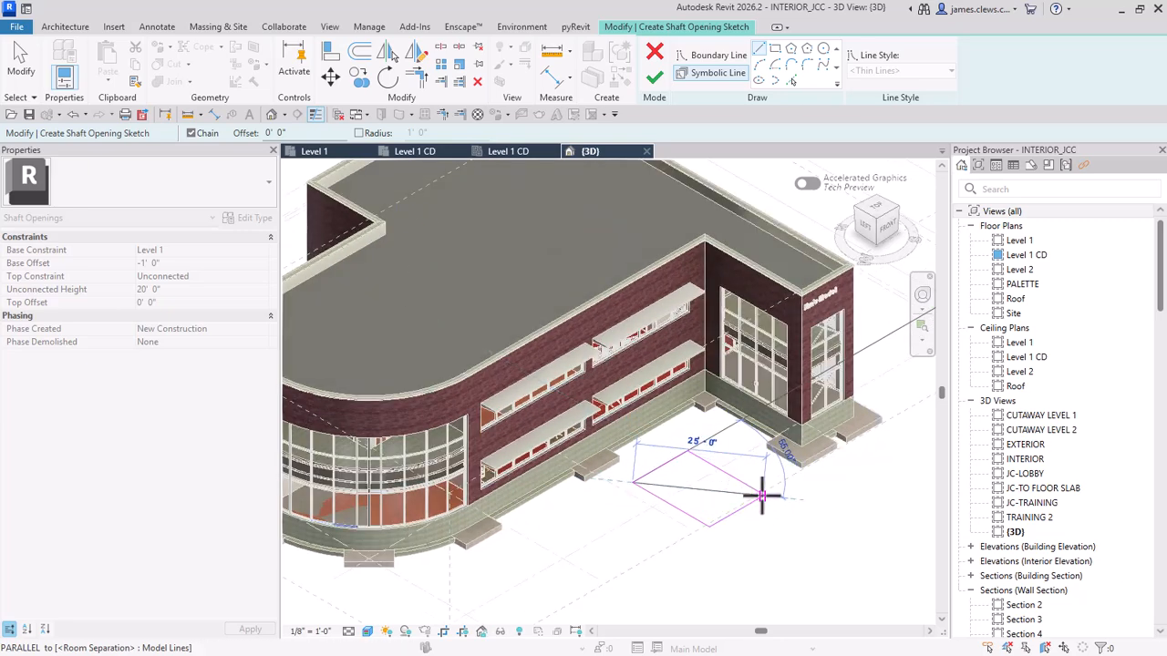
click(762, 496)
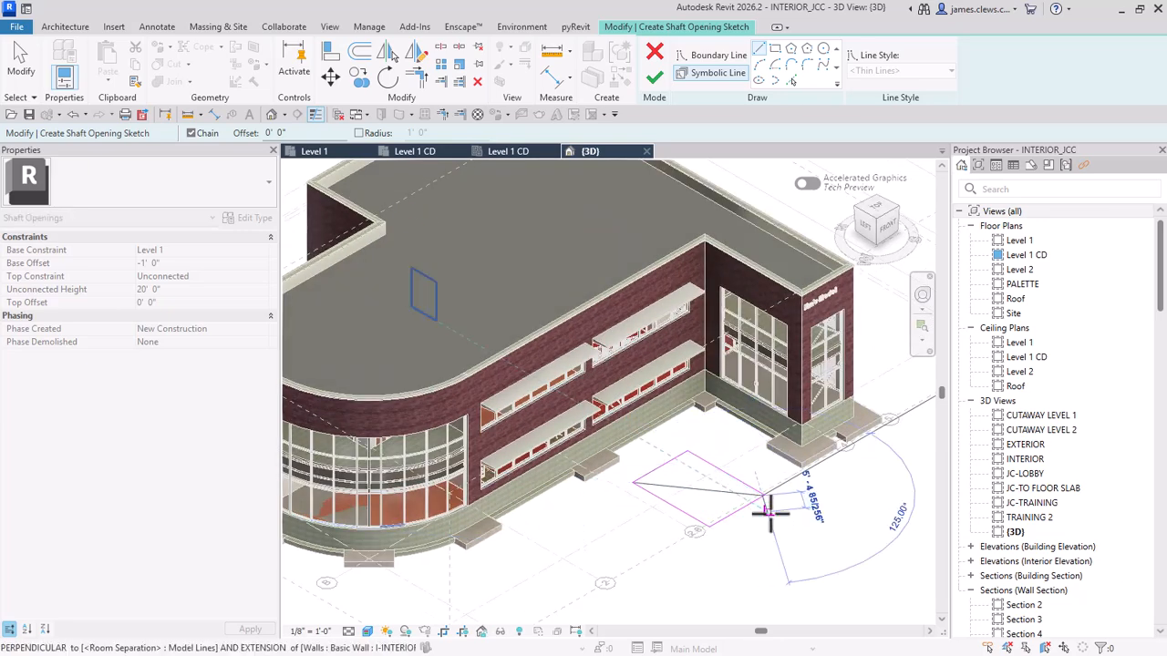
key(Escape)
key(Escape)
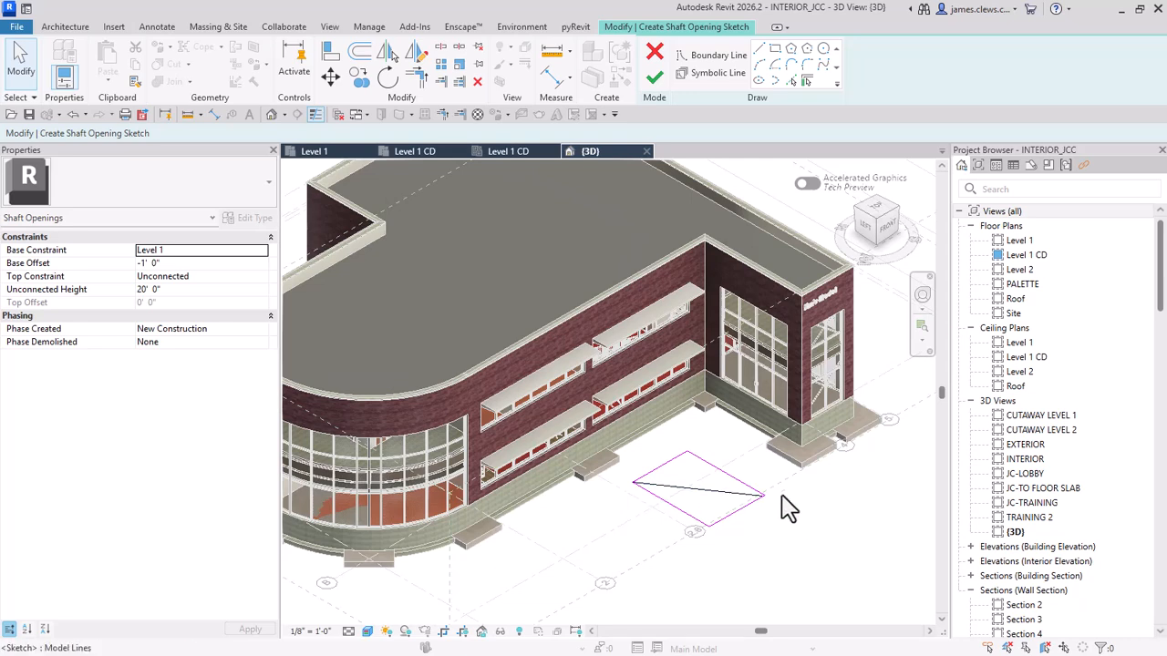
click(655, 81)
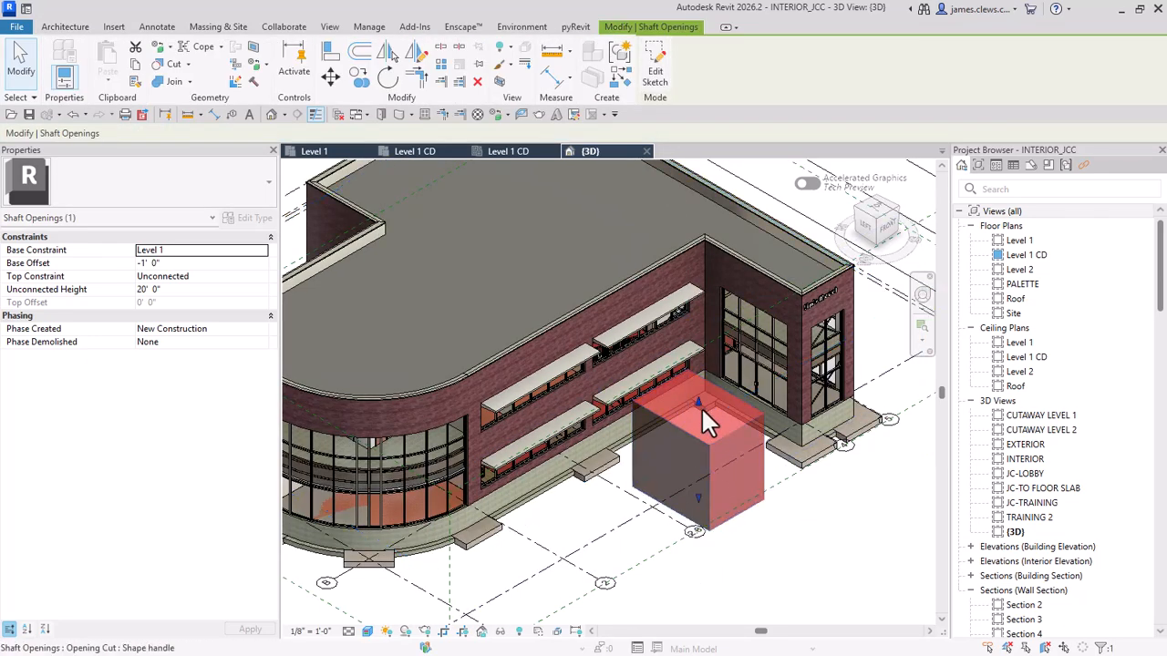
Step: Stretch the top of the shaft opening upward to an unconnected height of about 51' 5"
drag(700, 398, 708, 263)
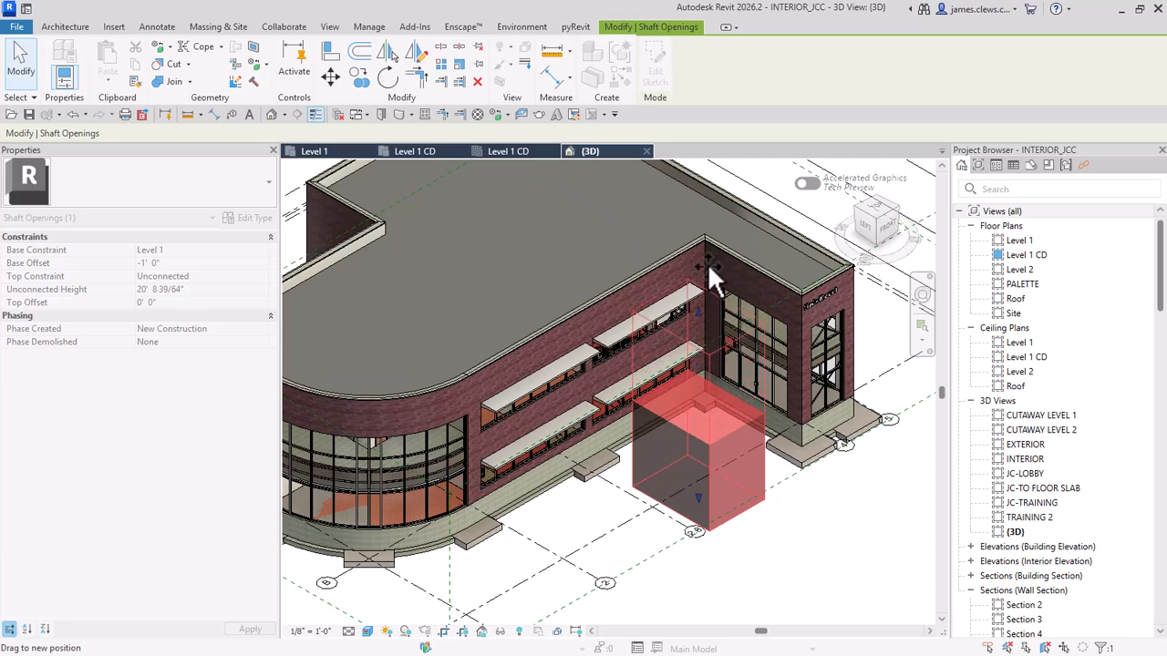
drag(706, 219, 704, 208)
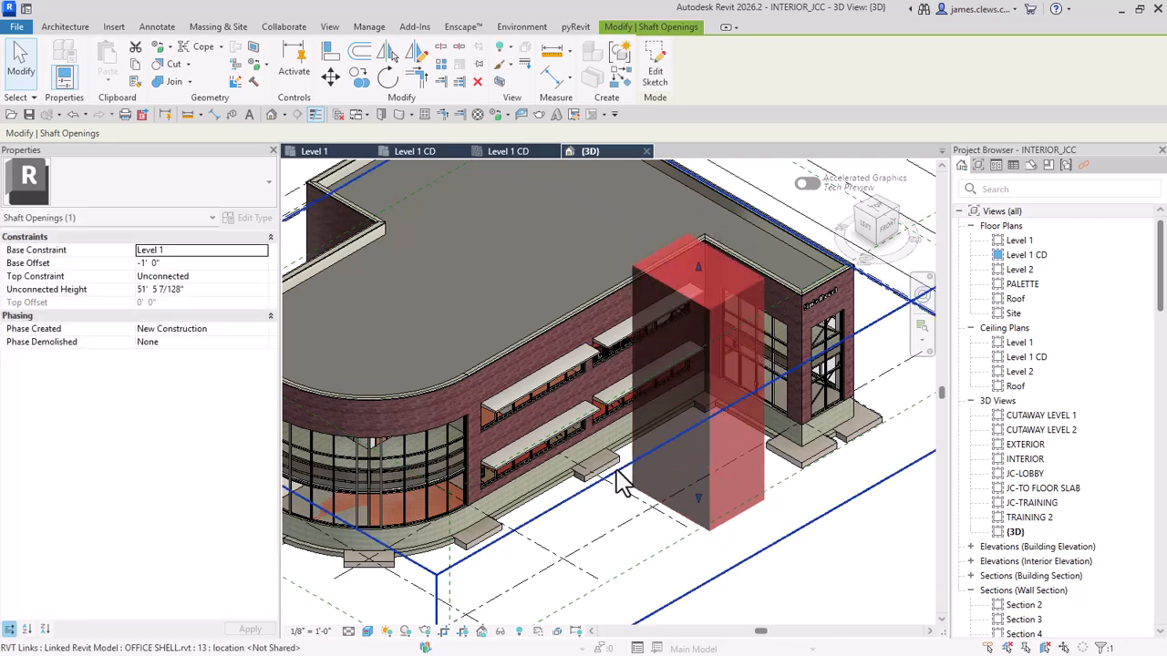
Step: Nudge the shaft opening from the ground beside the entrance into the building footprint beneath the roof, and deselect it
shift+middle_drag(599, 507, 683, 500)
shift+middle_drag(720, 467, 696, 467)
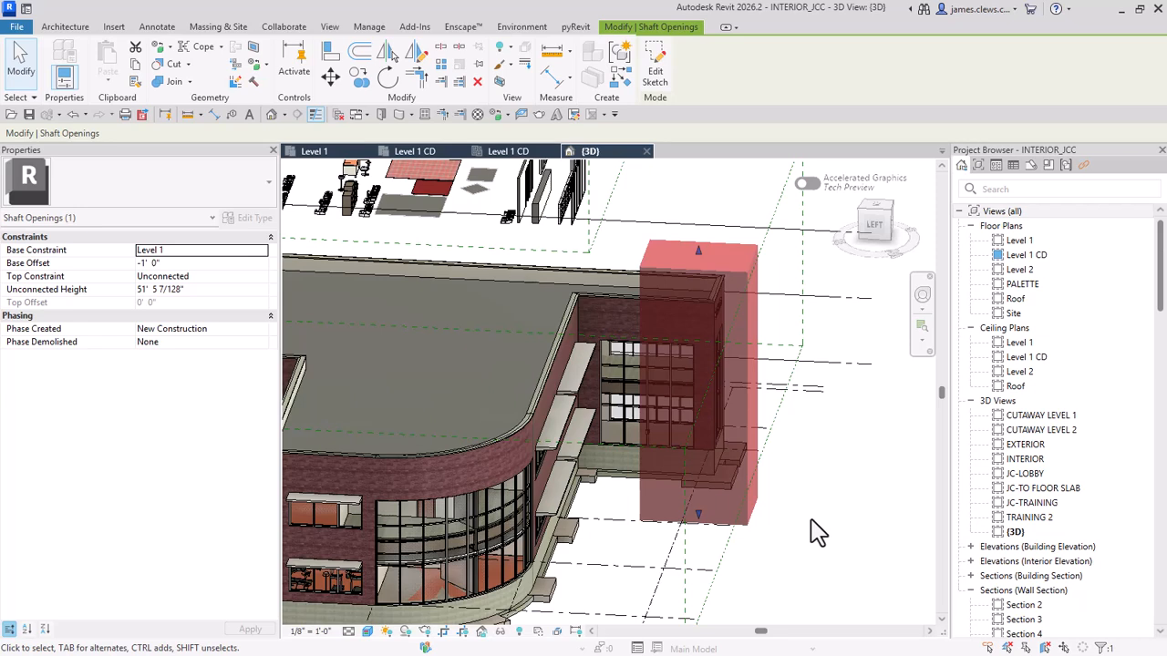
key(Left)
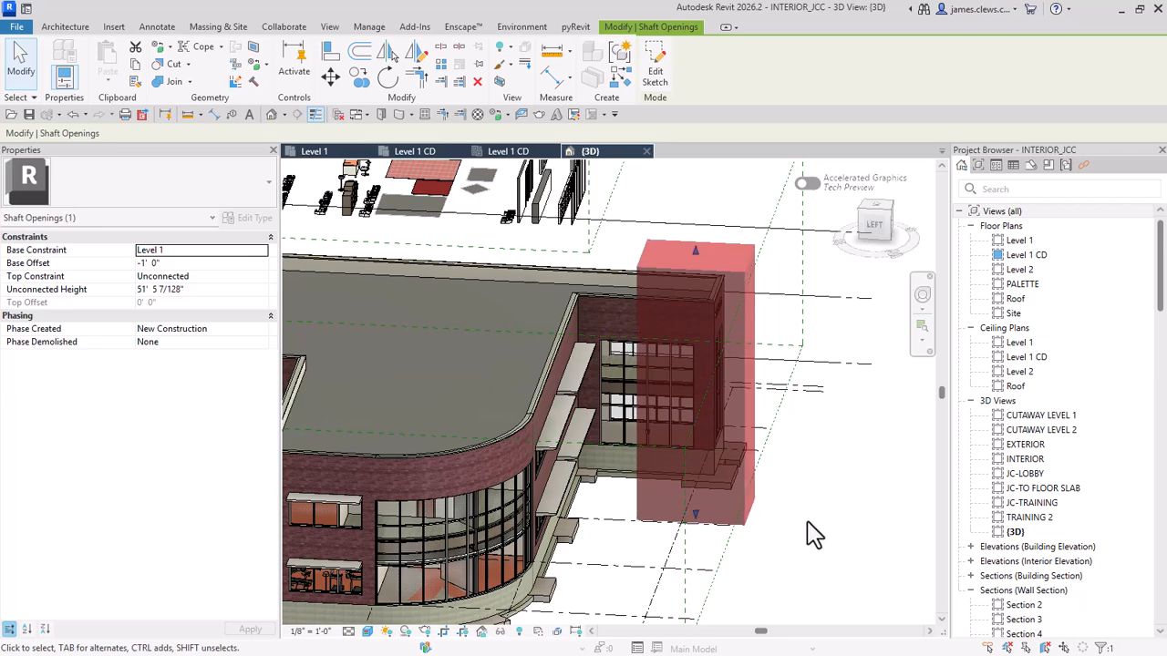
key(shift+Left)
key(Left)
key(Left)
key(Left)
key(Left)
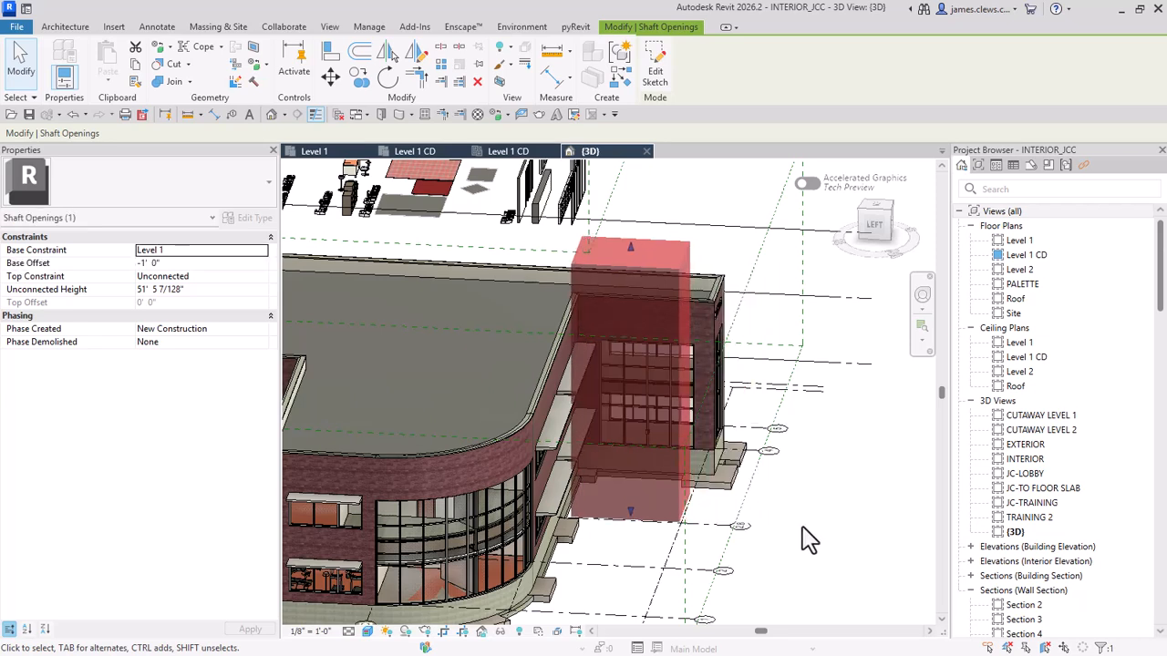
key(Left)
key(Left)
key(Left)
key(Left)
key(Left)
key(Left)
key(Left)
key(Left)
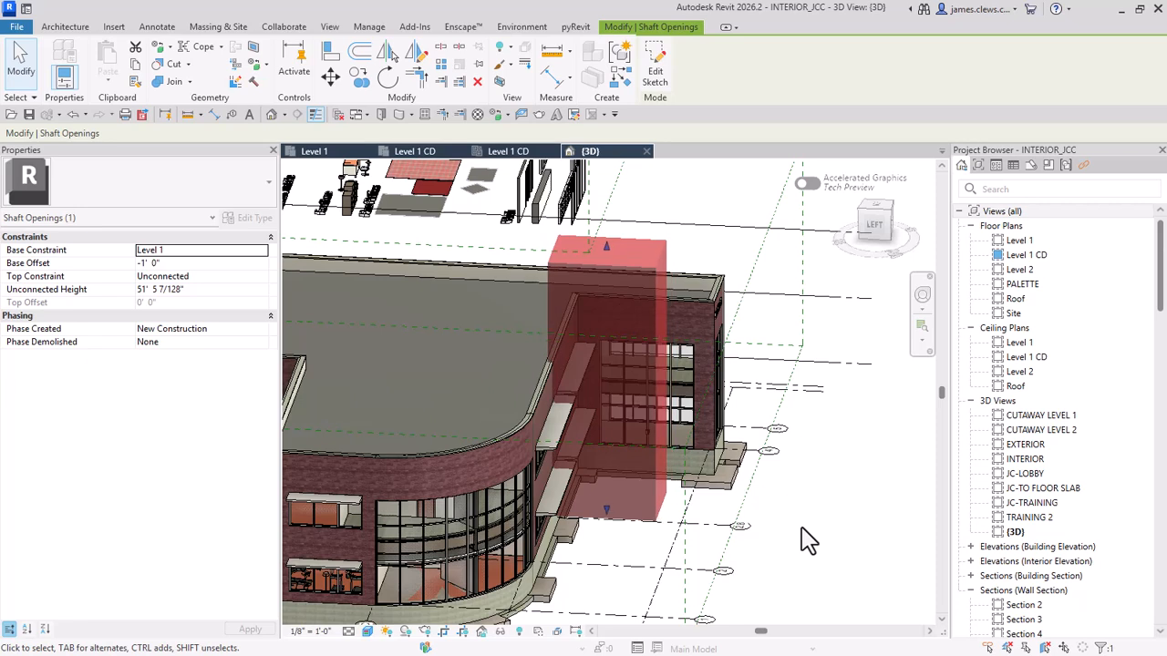
key(Left)
key(Left)
key(Left)
key(Left)
key(Left)
key(Left)
key(Left)
key(Left)
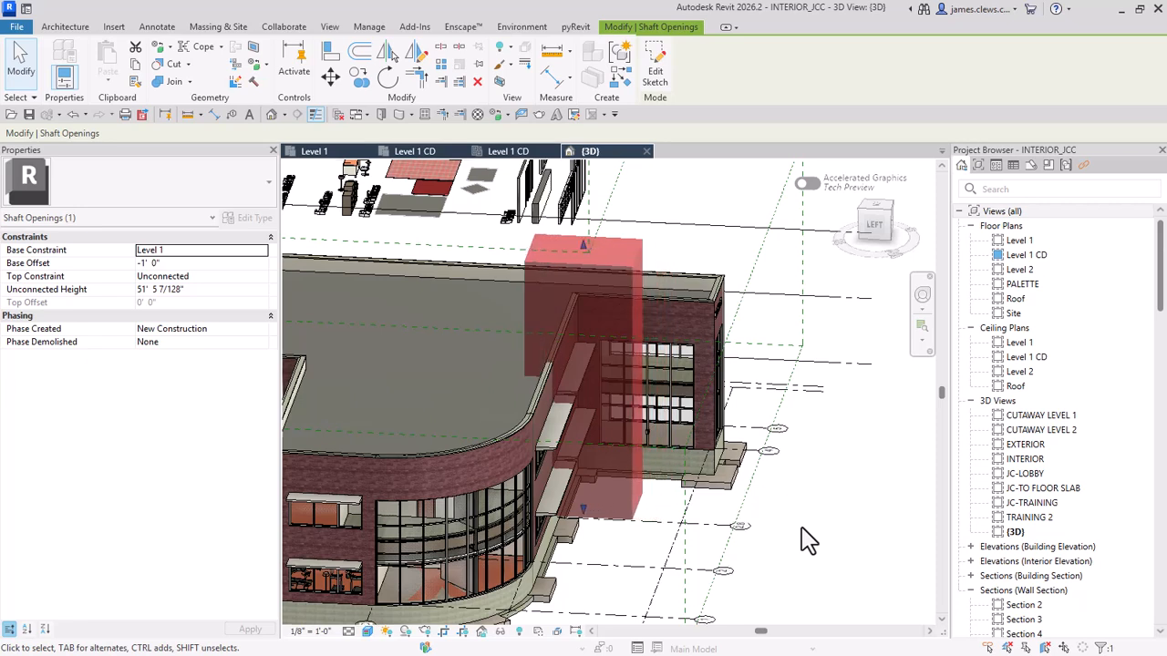
key(Left)
key(Left)
key(Left)
key(Left)
key(Left)
key(Left)
key(Left)
key(Left)
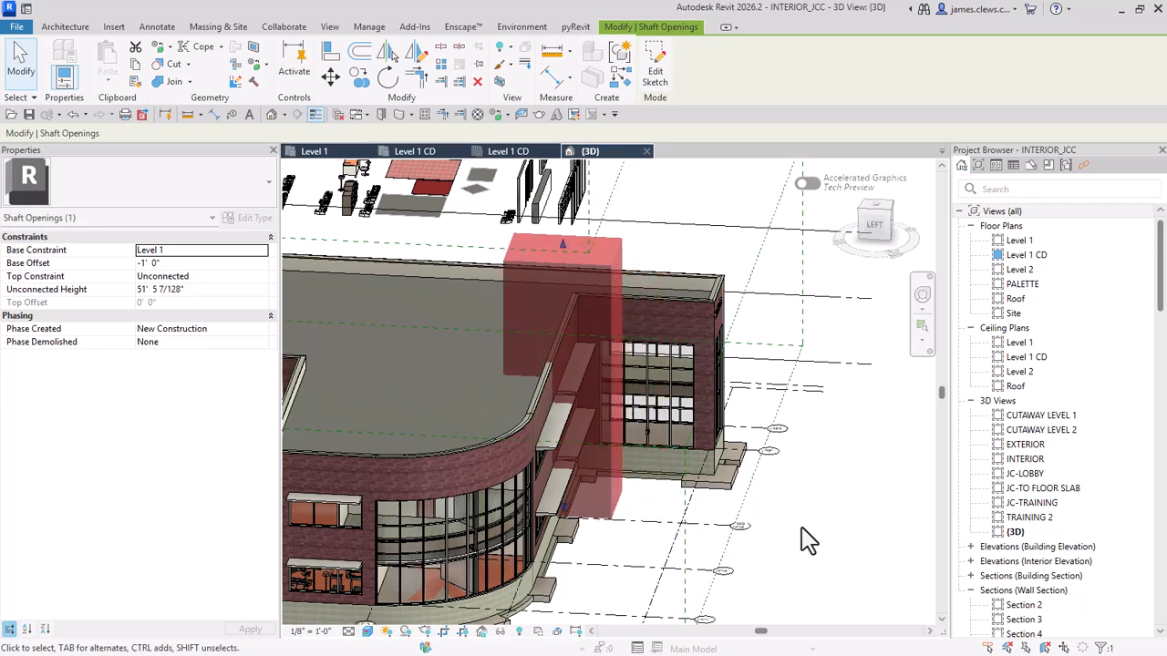
key(Left)
key(Left)
key(Left)
key(Left)
key(Left)
key(Left)
key(Left)
key(Left)
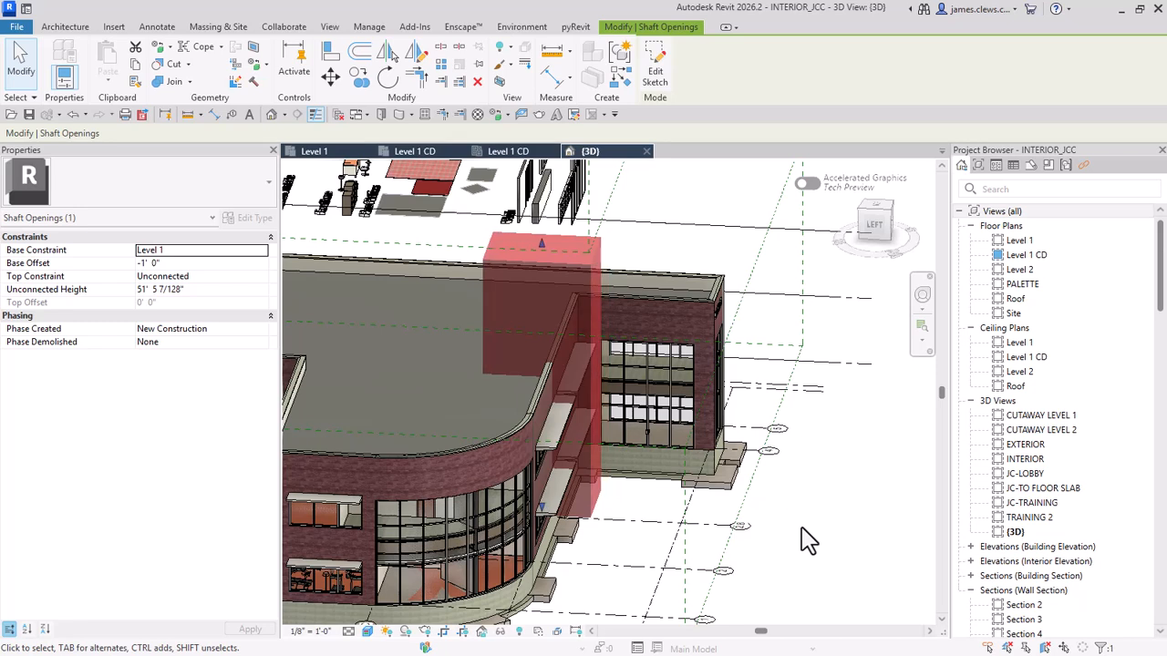
key(Left)
key(Left)
key(Left)
key(Left)
key(Left)
key(Left)
key(Left)
key(Left)
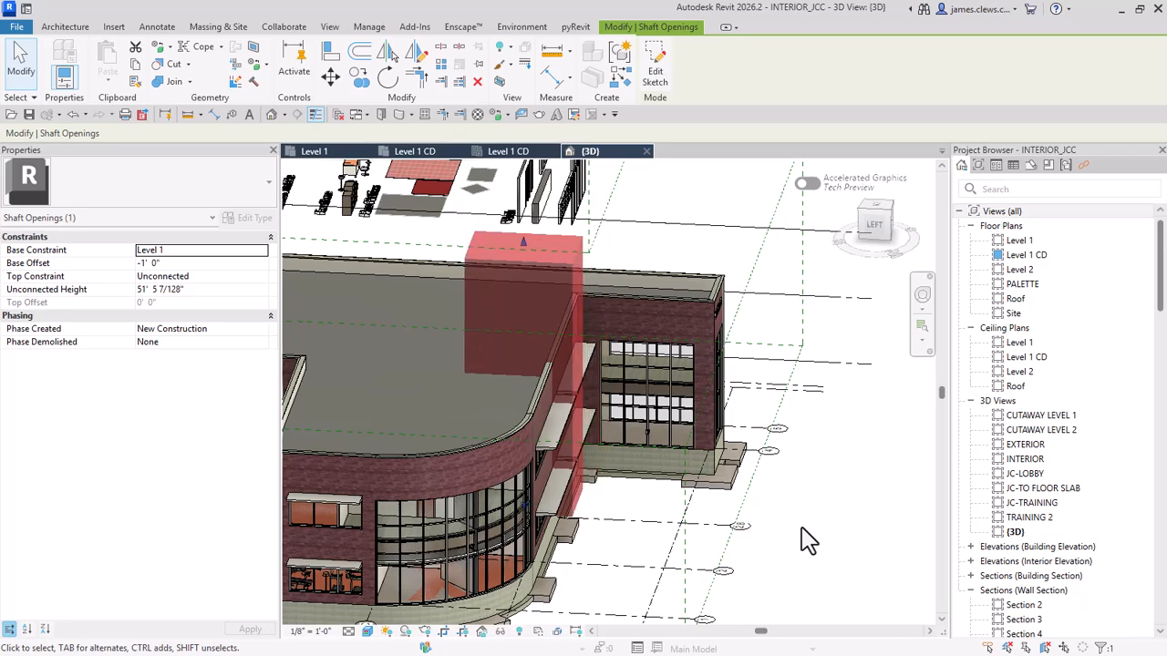
key(Left)
key(Left)
key(Left)
key(Left)
key(Left)
key(Left)
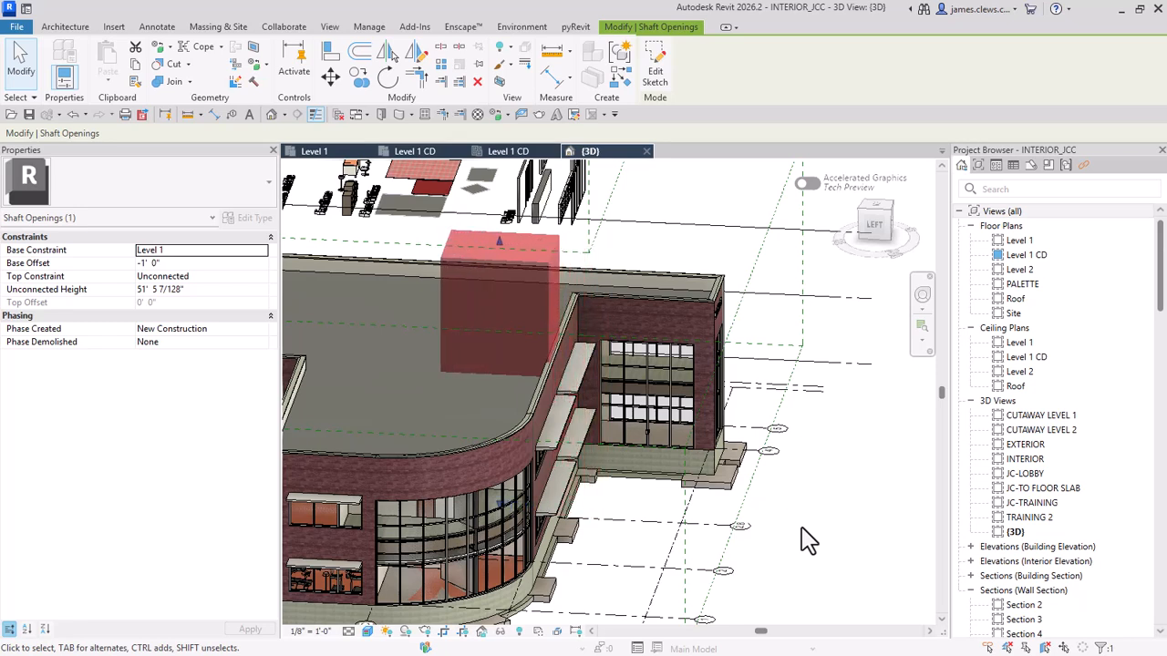
key(Left)
key(Left)
click(804, 531)
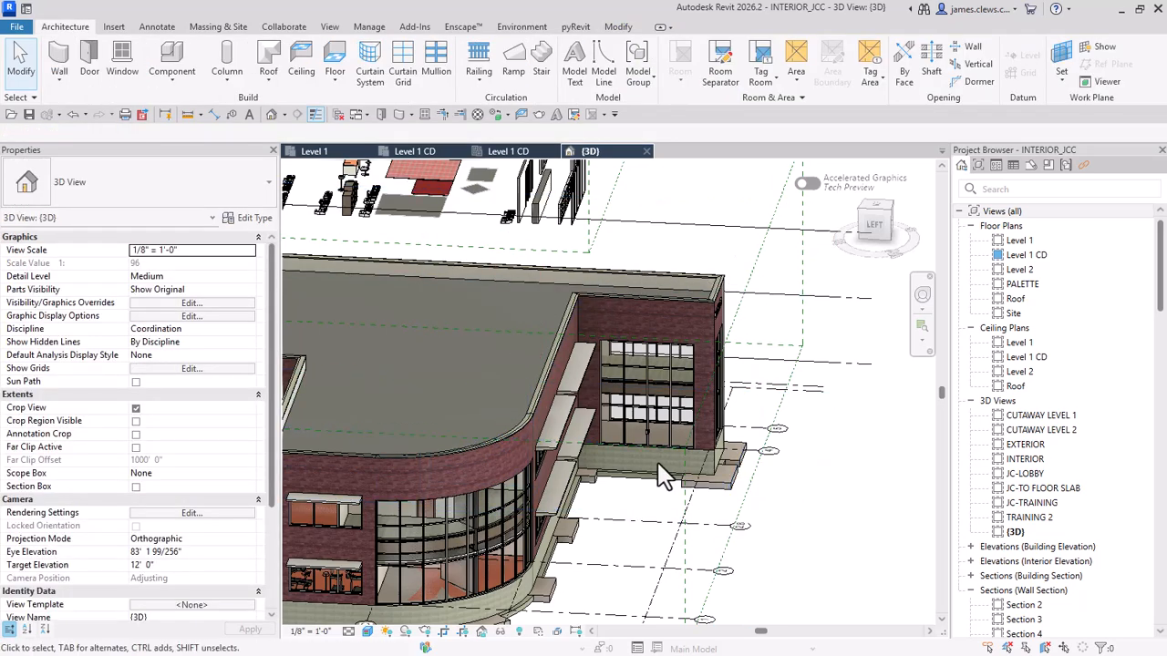
Step: Unload the linked Revit model OFFICE SHELL.rvt, accepting the room enclosure warnings, and leave the link manager
scroll(720, 271, down, 5)
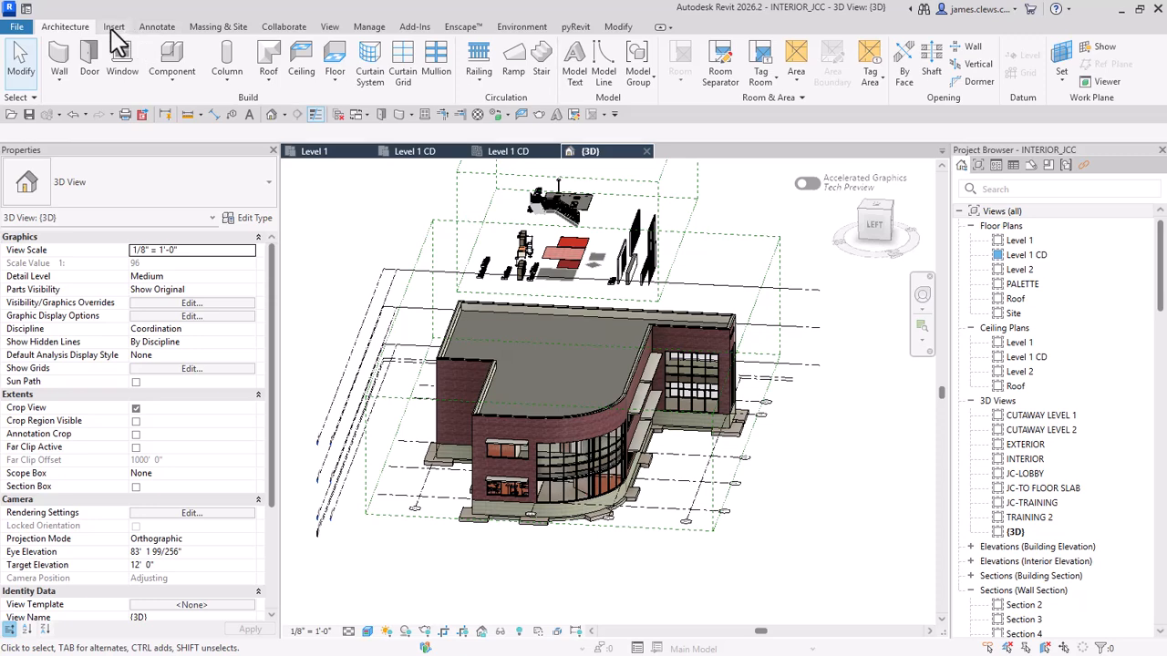
click(374, 26)
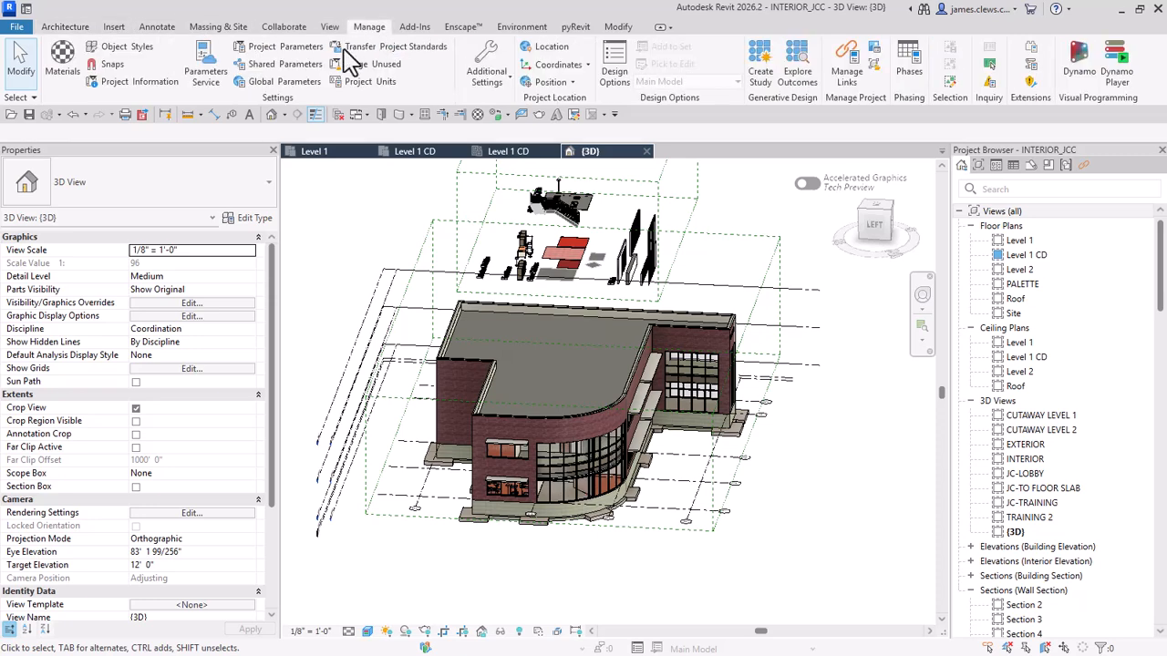
click(846, 73)
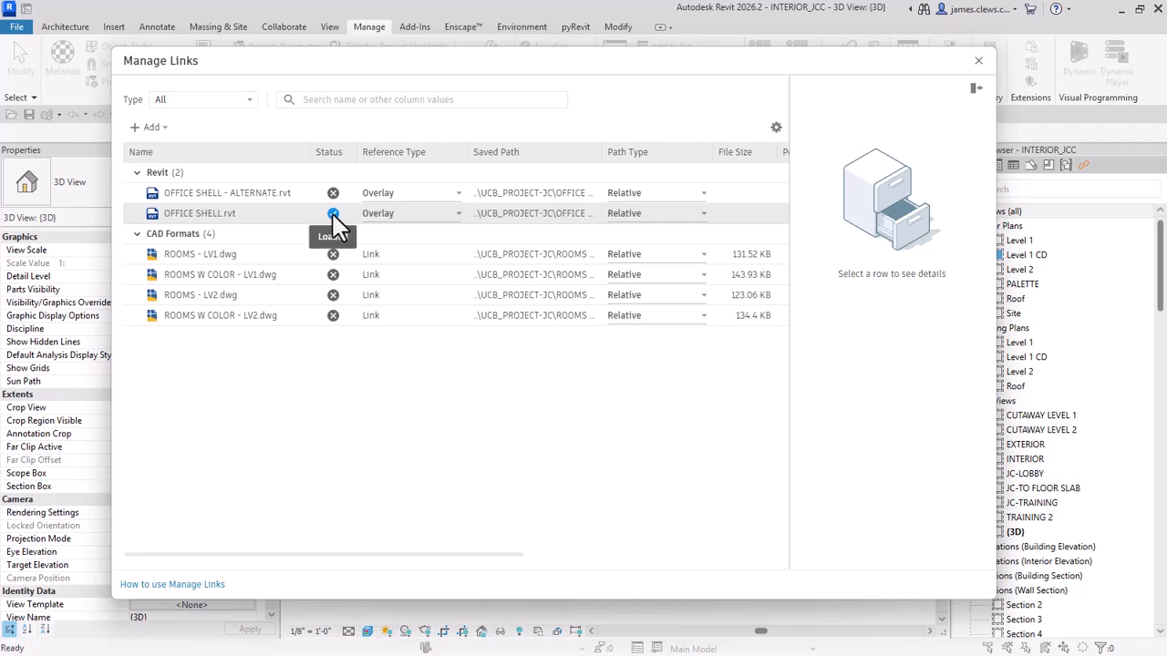
click(271, 223)
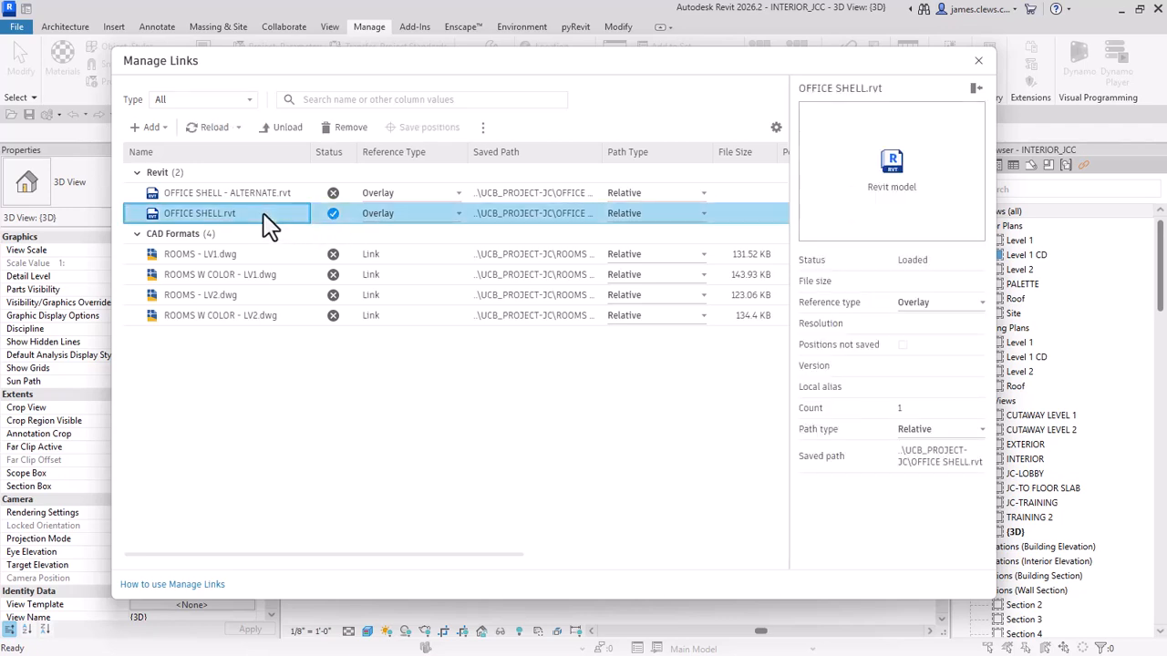
click(287, 129)
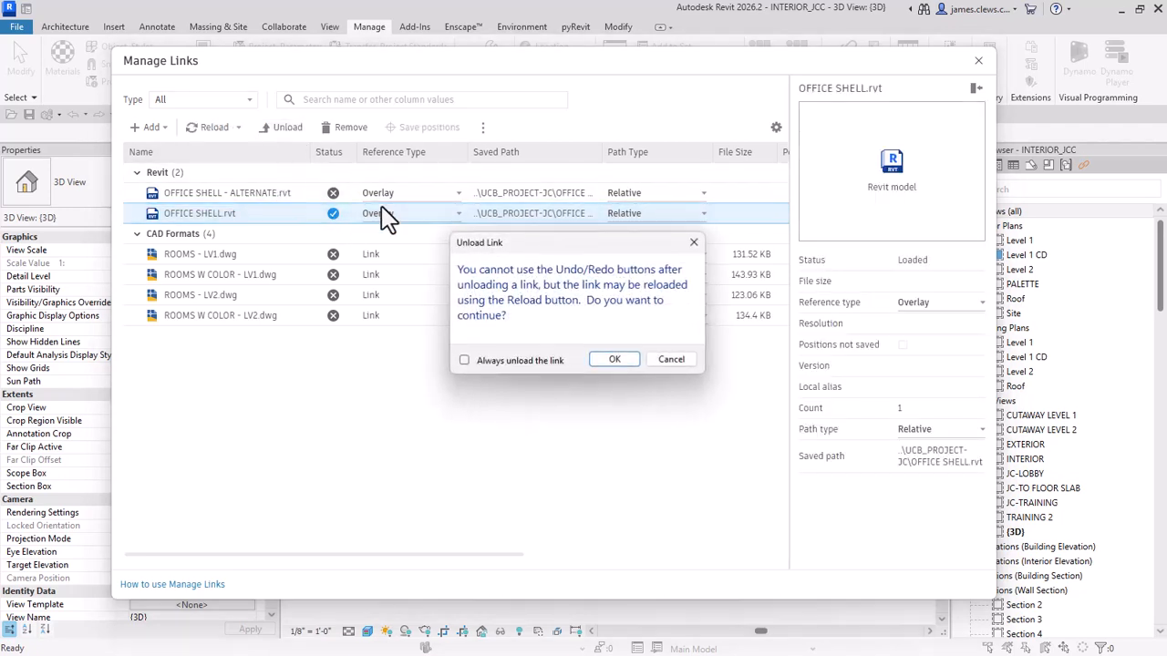
click(616, 359)
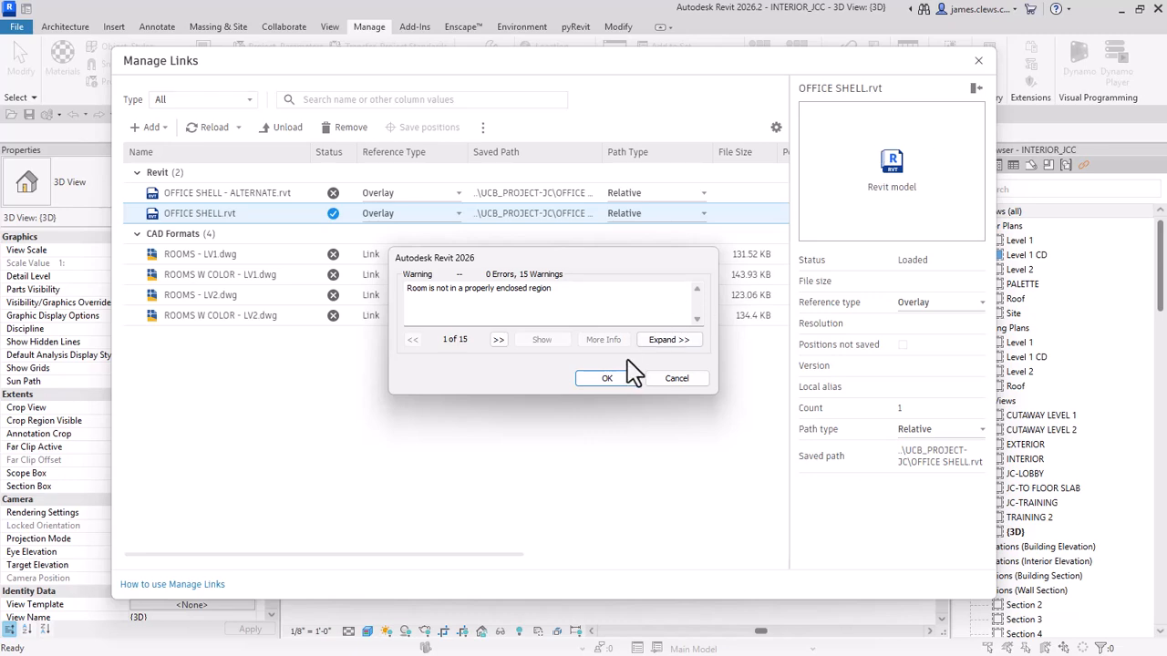
click(607, 378)
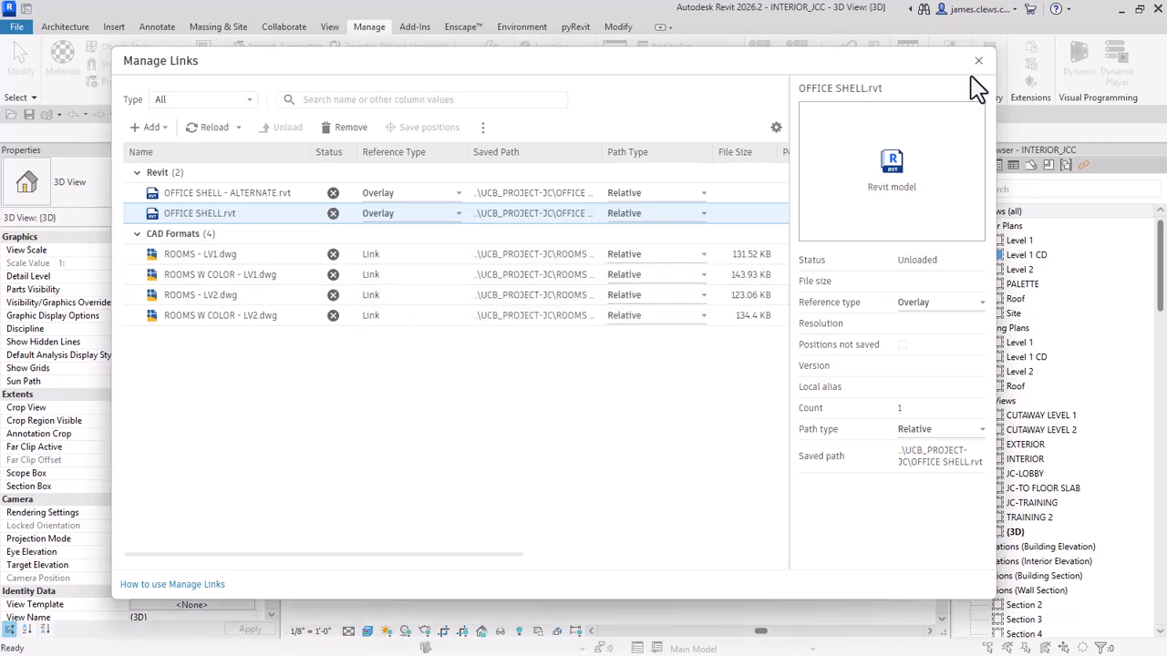
click(979, 61)
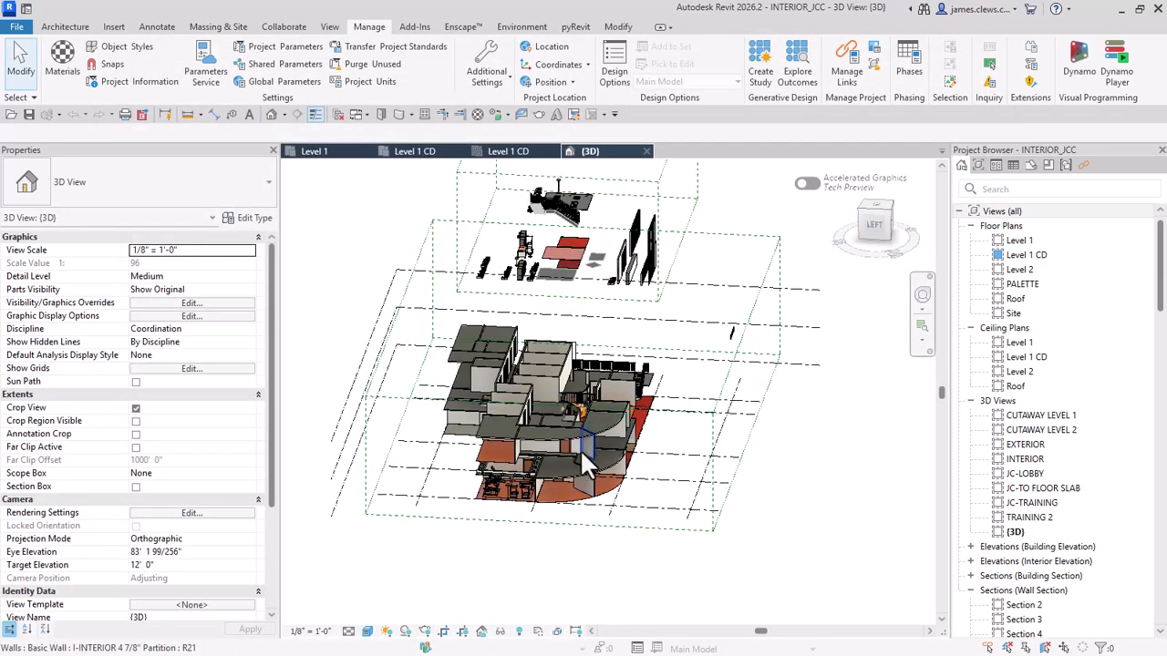
Step: Select the shaft opening among the interior floors and nudge it away from the lobby stair, through the upper floor beside the curved rooms
scroll(632, 463, up, 4)
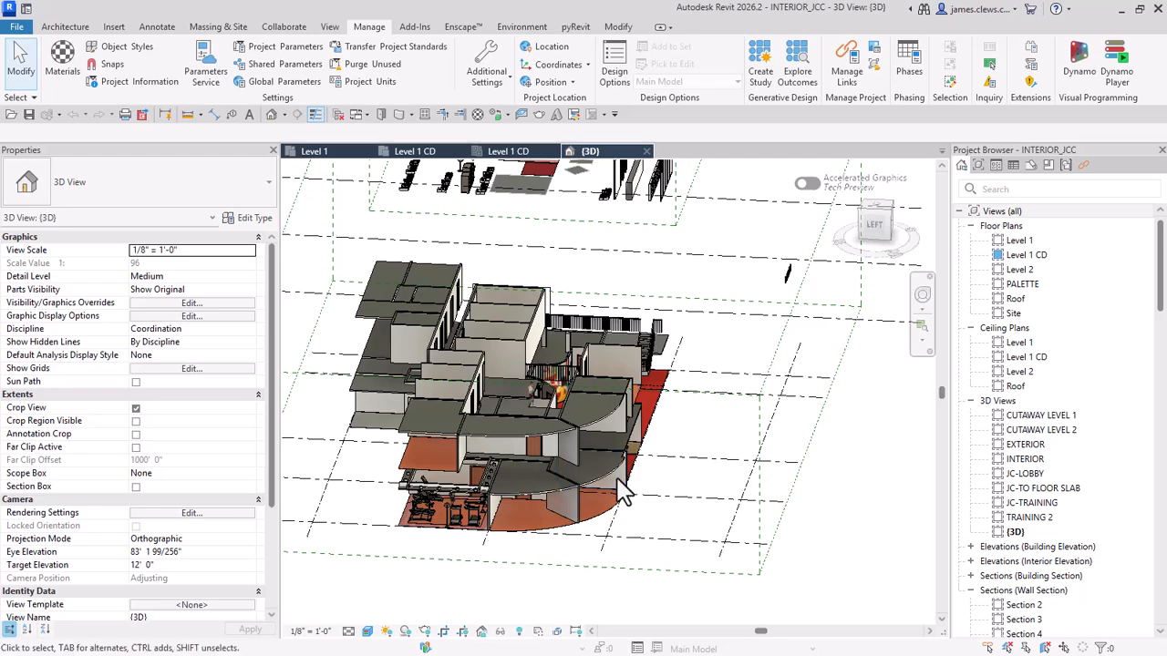
shift+middle_drag(625, 495, 619, 453)
scroll(610, 433, up, 6)
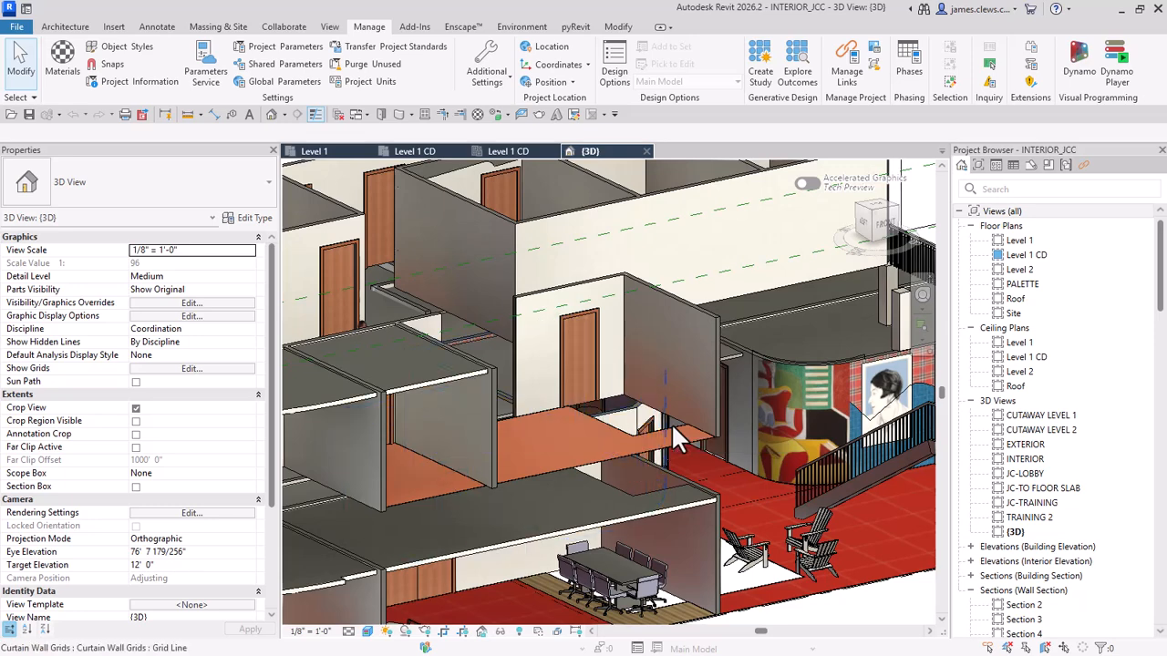
click(773, 594)
scroll(757, 579, down, 5)
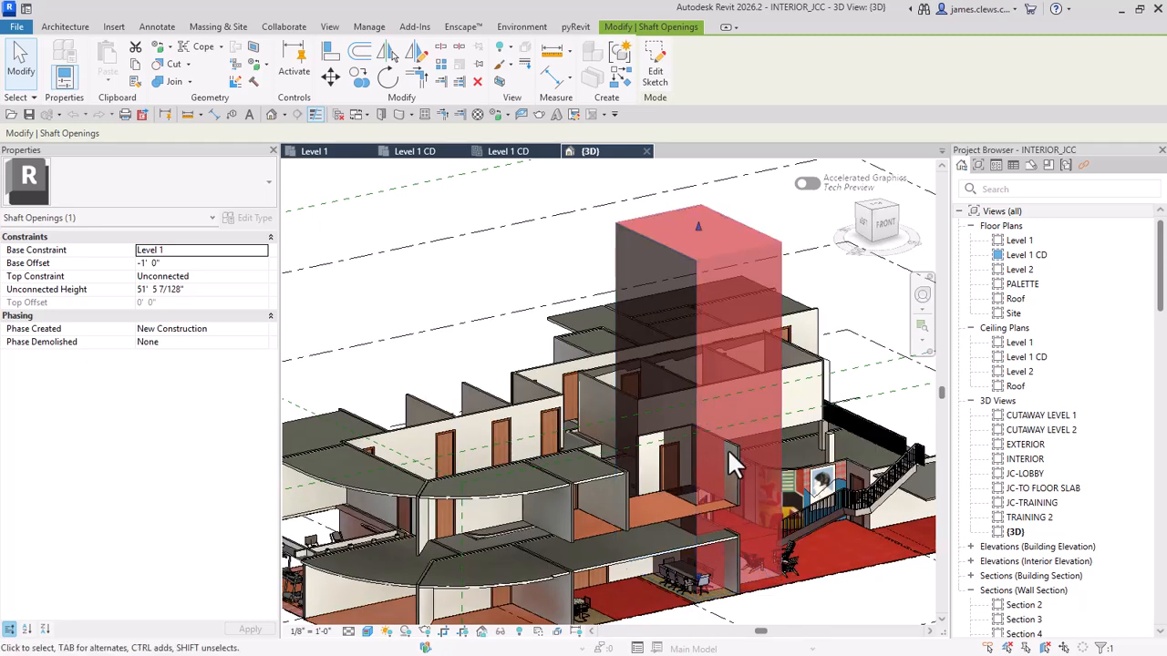
key(Left)
key(Left)
key(Left)
key(Left)
key(Left)
key(Left)
key(Left)
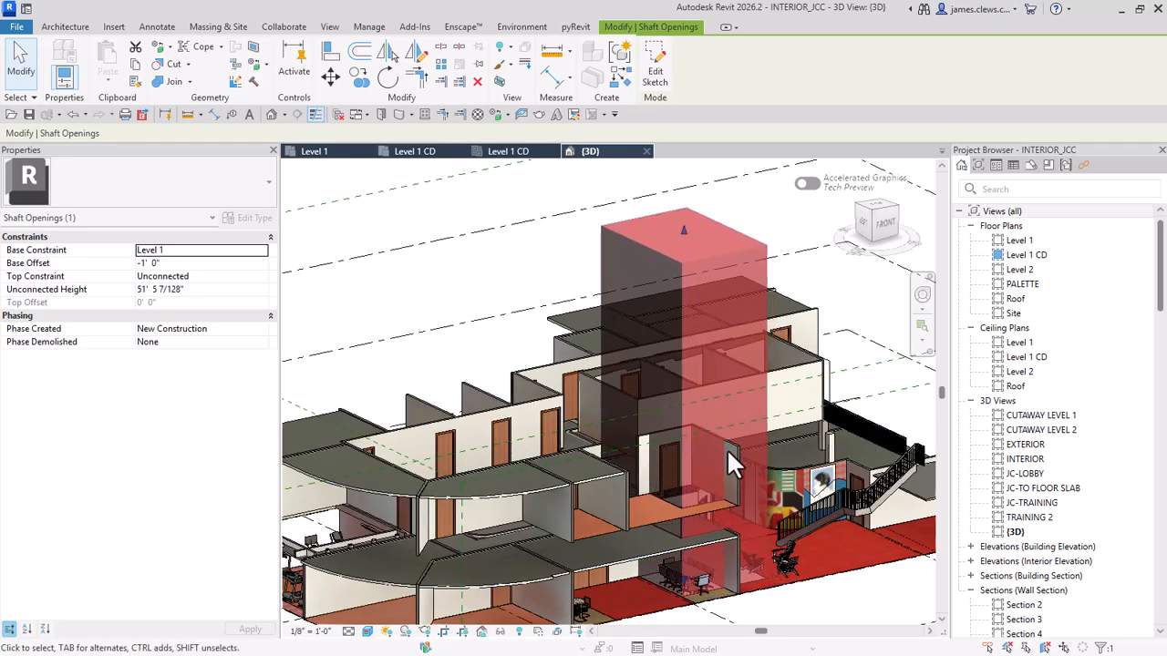
key(Left)
key(Left)
key(Left)
key(Left)
key(Left)
key(Left)
key(Left)
key(Left)
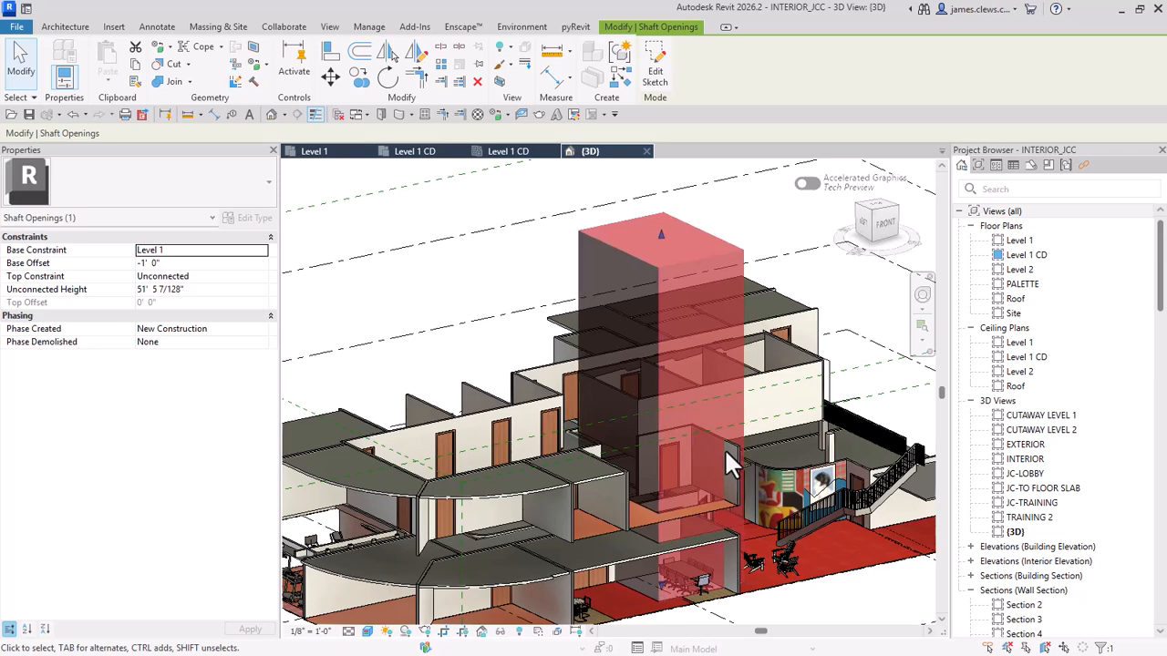
key(Left)
key(Left)
key(Left)
key(Left)
key(Left)
key(Left)
key(Left)
key(Left)
key(Left)
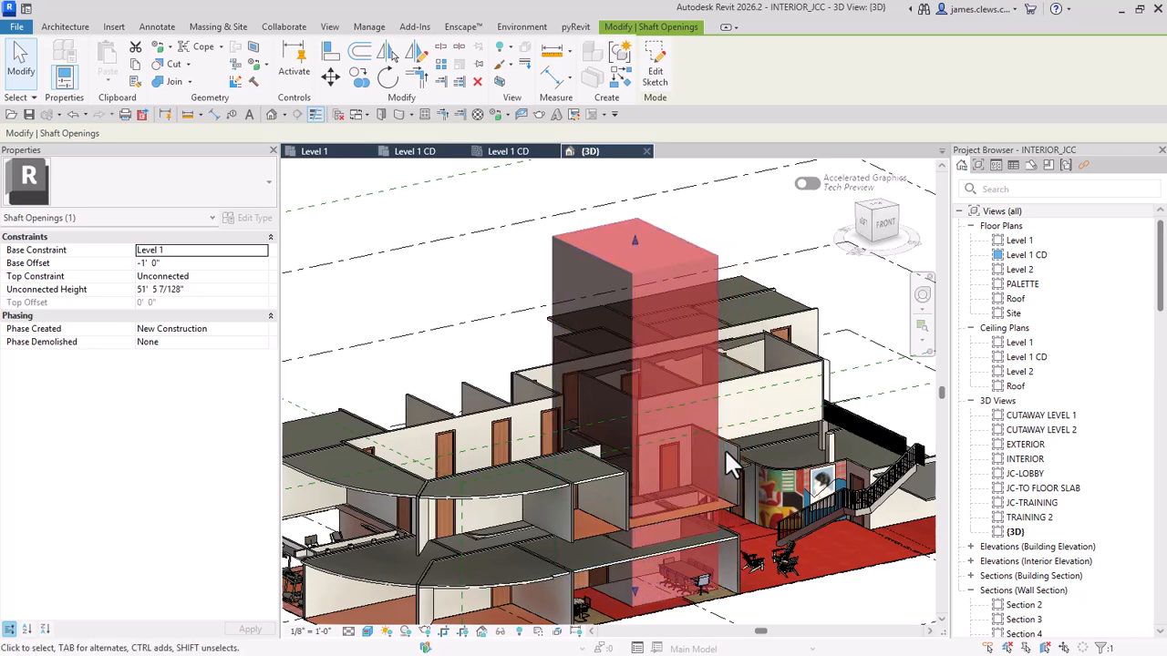
key(Left)
key(Left)
key(Left)
key(Left)
key(Left)
key(Left)
key(Left)
key(Left)
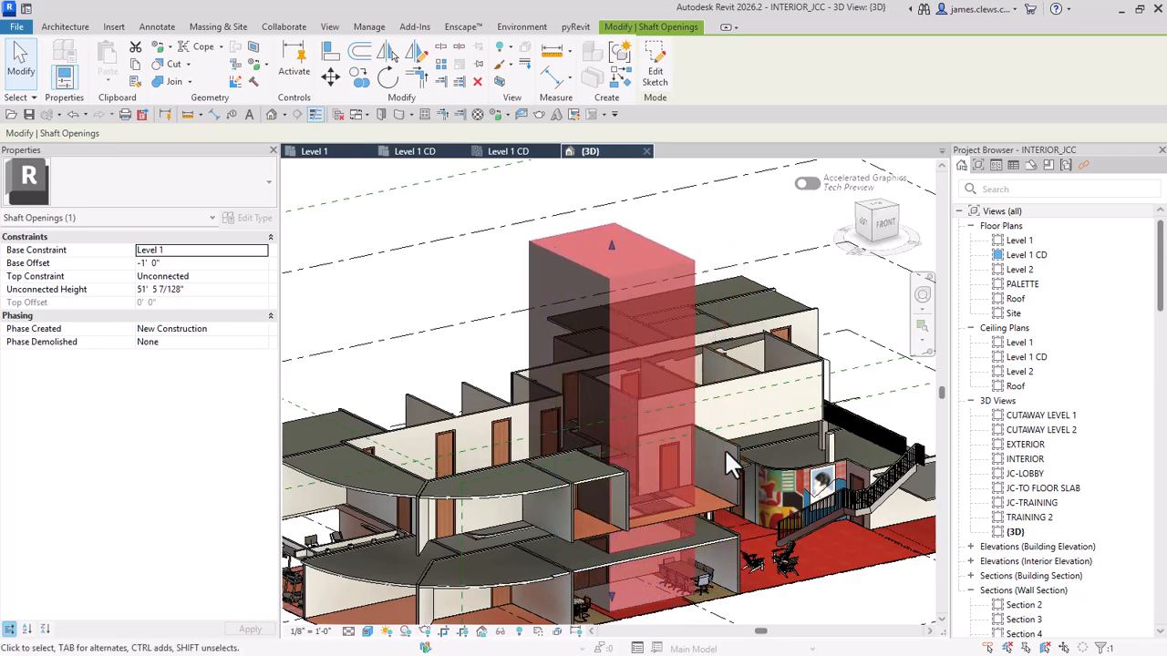
key(Left)
key(Left)
key(Left)
key(Left)
key(Left)
key(Left)
key(Left)
key(Left)
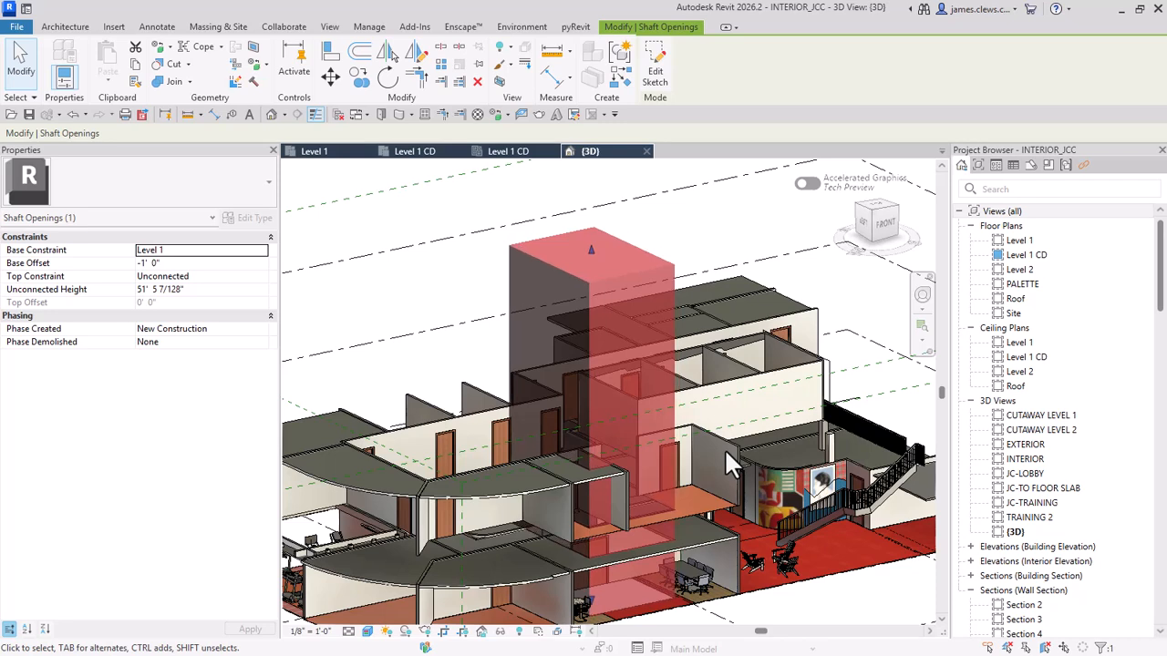
Step: Nudge the selected shaft opening step by step across the building, away from the staircase, and deselect it
key(Left)
key(Left)
key(Left)
key(Left)
key(Left)
key(Left)
key(Left)
key(Left)
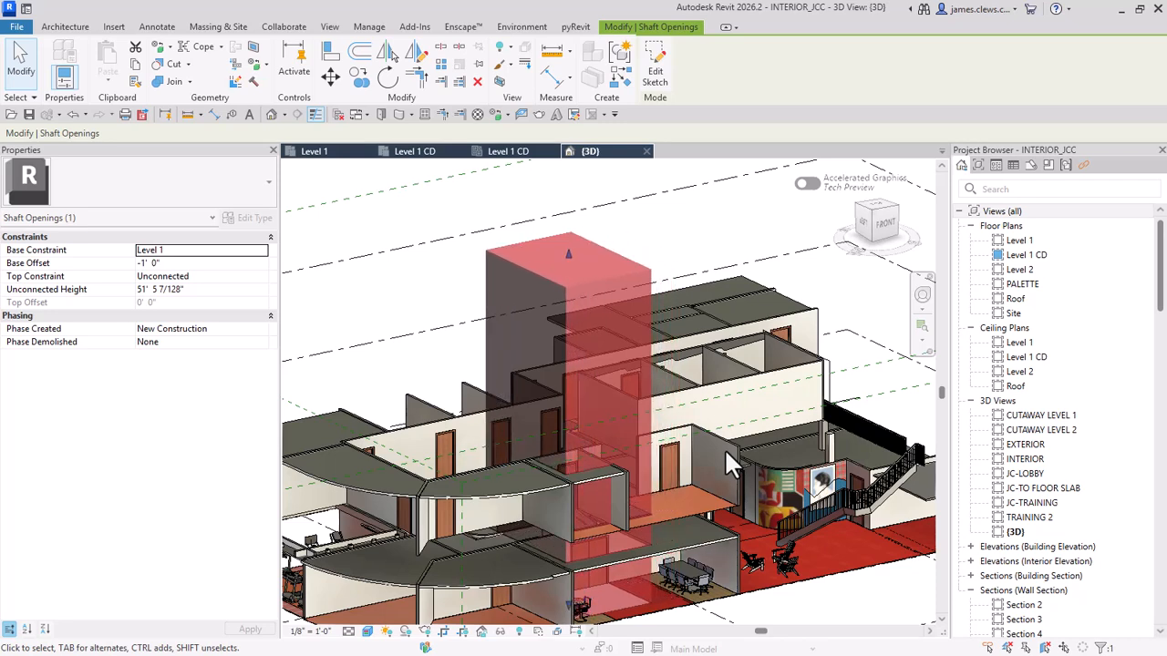
key(Left)
key(Left)
key(Left)
key(Left)
key(Left)
key(Left)
key(Left)
key(Left)
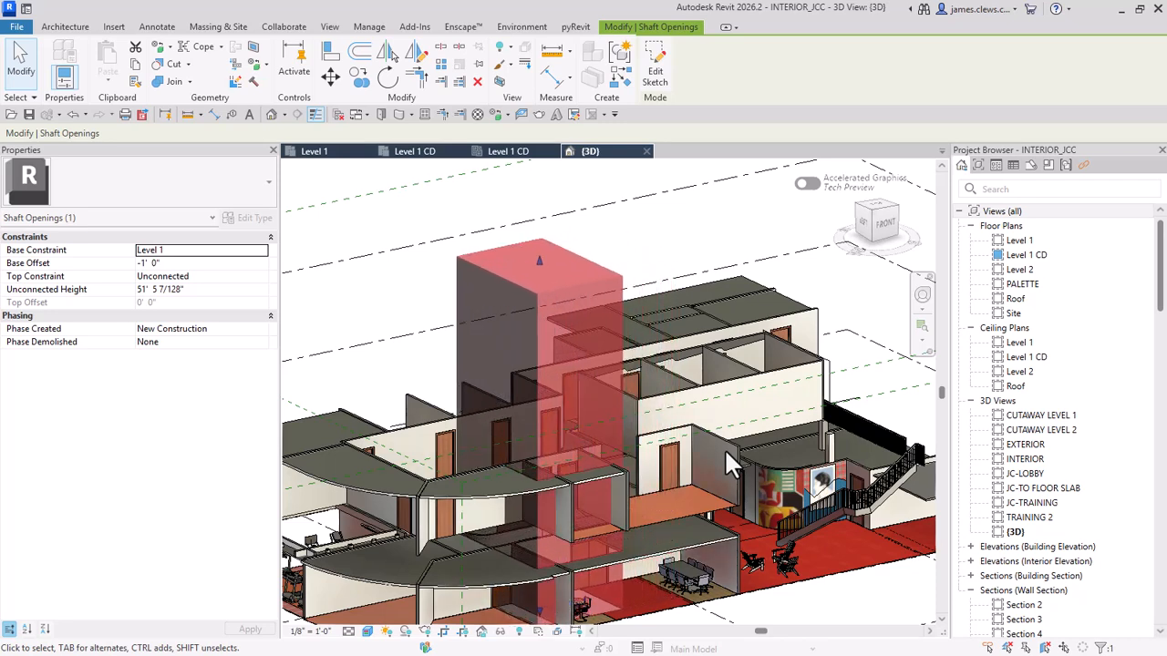
key(Left)
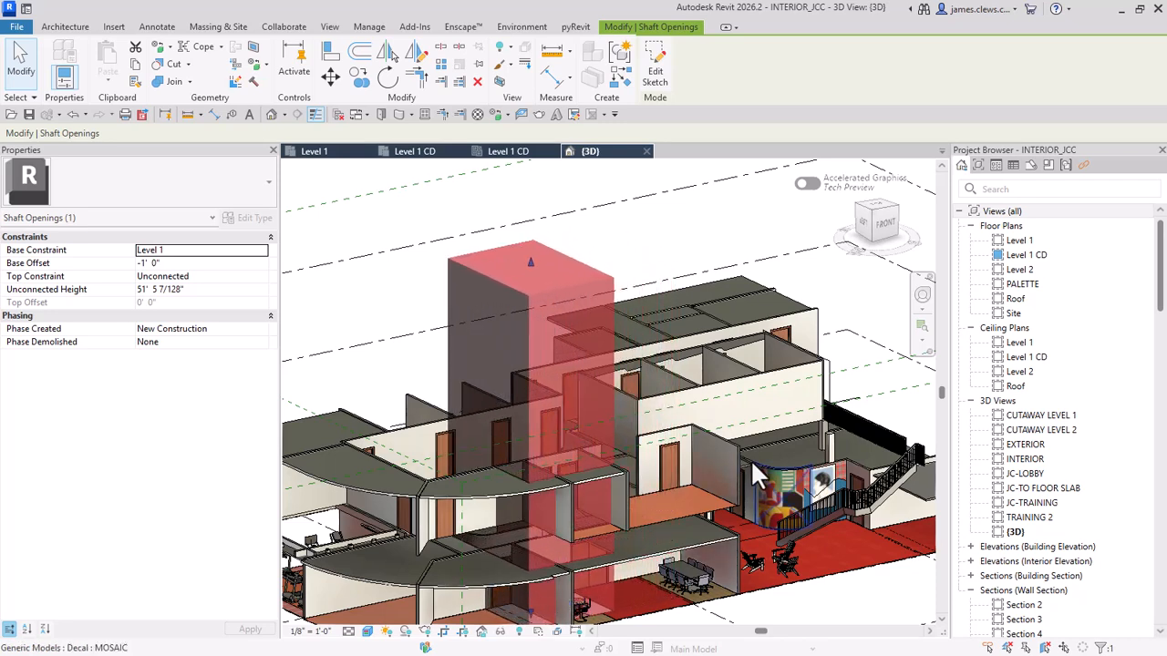
click(690, 245)
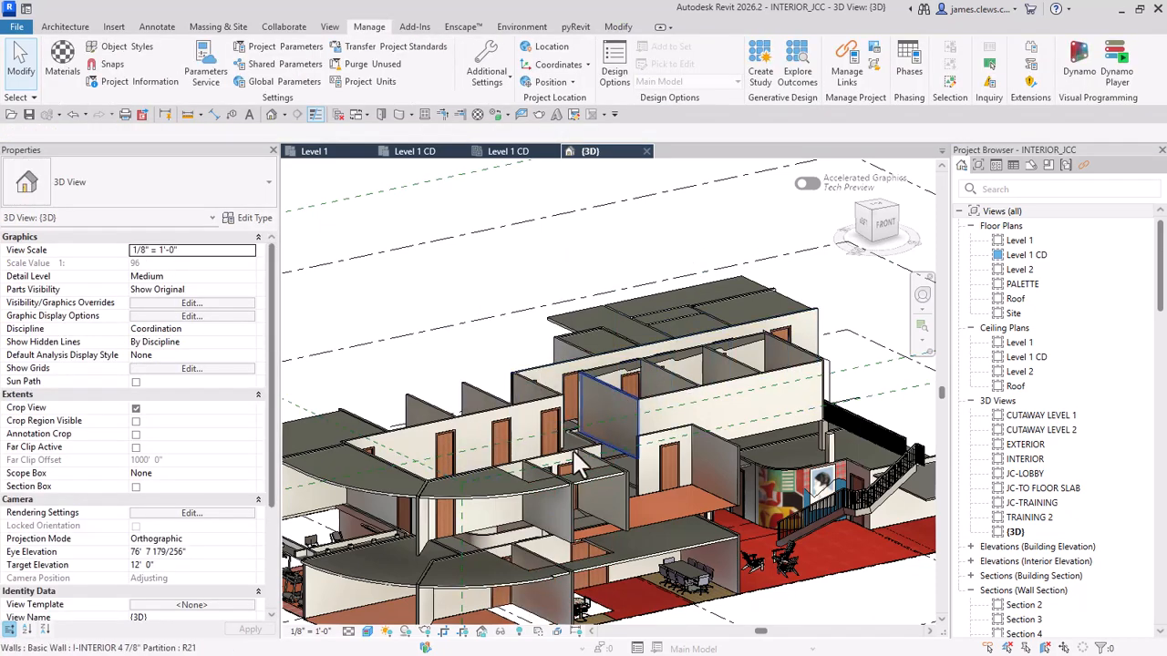
Step: Open the Level 1 floor plan around the corridor and the conference rooms
scroll(564, 460, up, 2)
shift+middle_drag(565, 464, 625, 512)
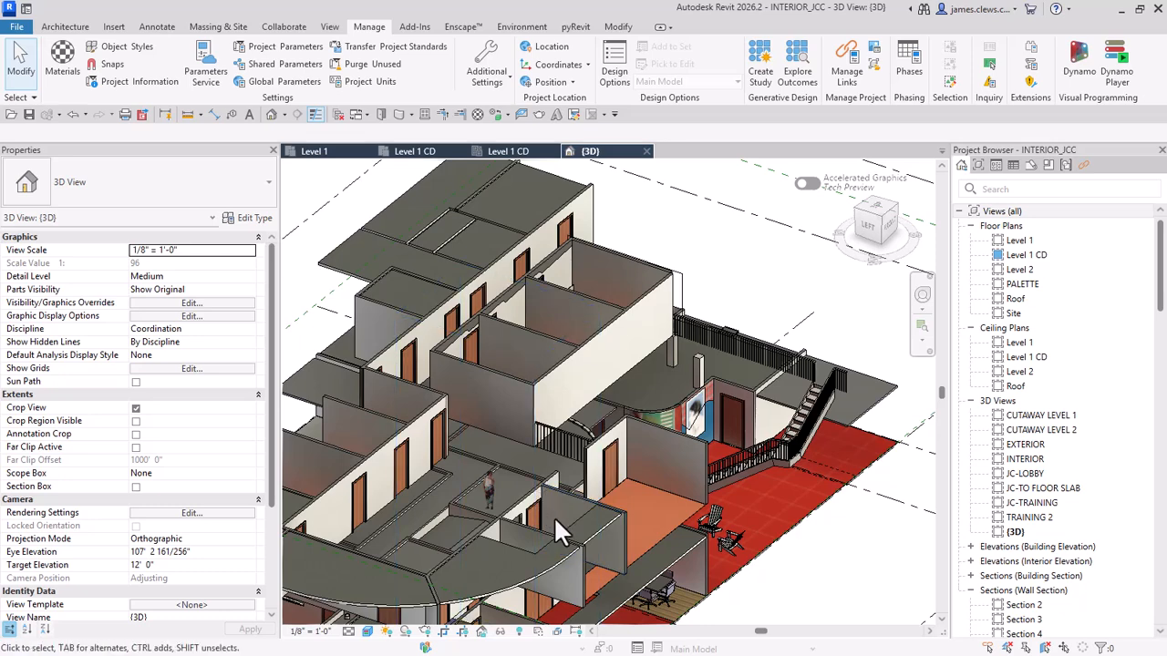
scroll(663, 305, down, 2)
scroll(674, 281, down, 2)
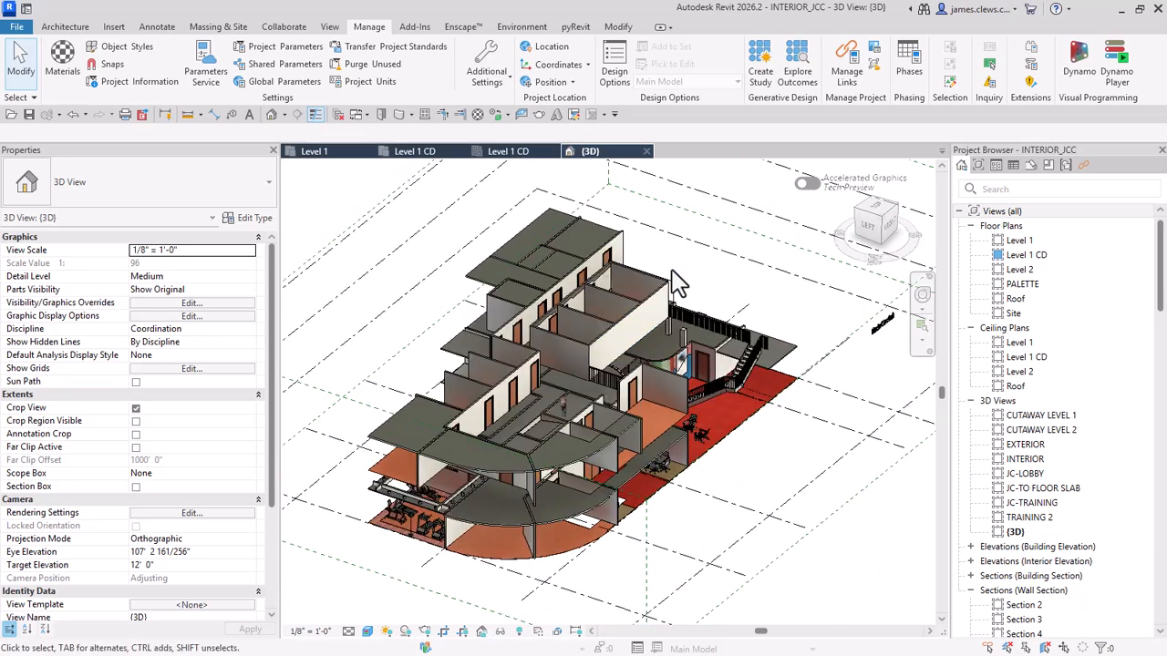
double_click(1016, 241)
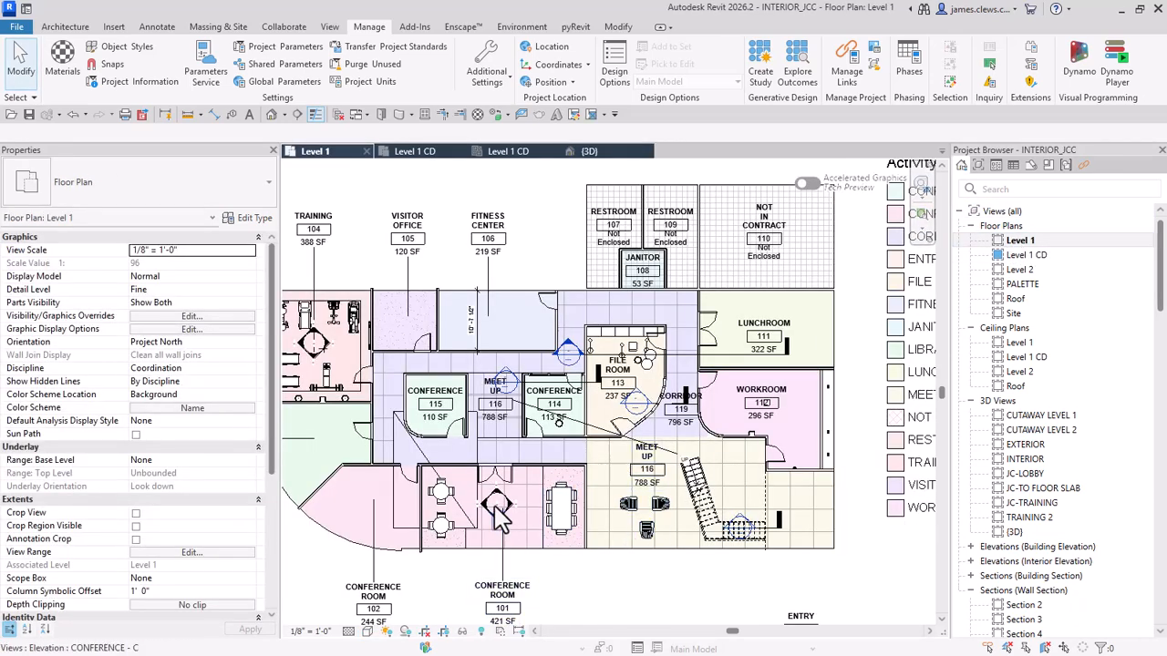
scroll(522, 450, up, 1)
middle_drag(538, 462, 617, 399)
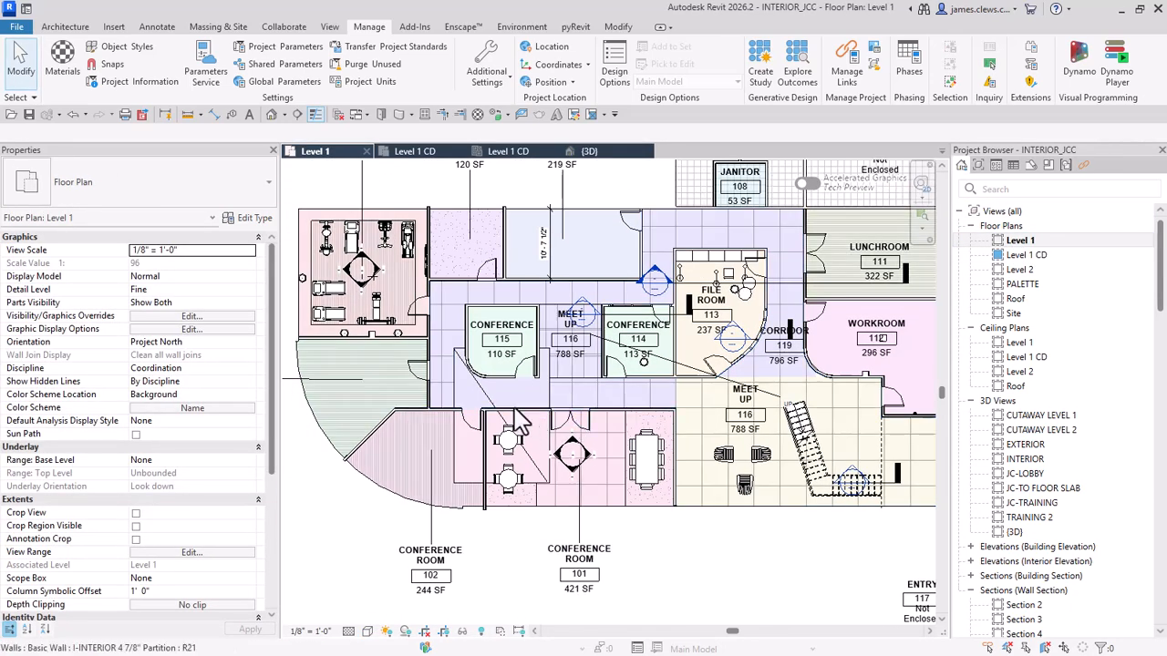
Step: Delete the shaft opening that overlaps the corridor and conference room 101 on the Level 1 plan
click(461, 398)
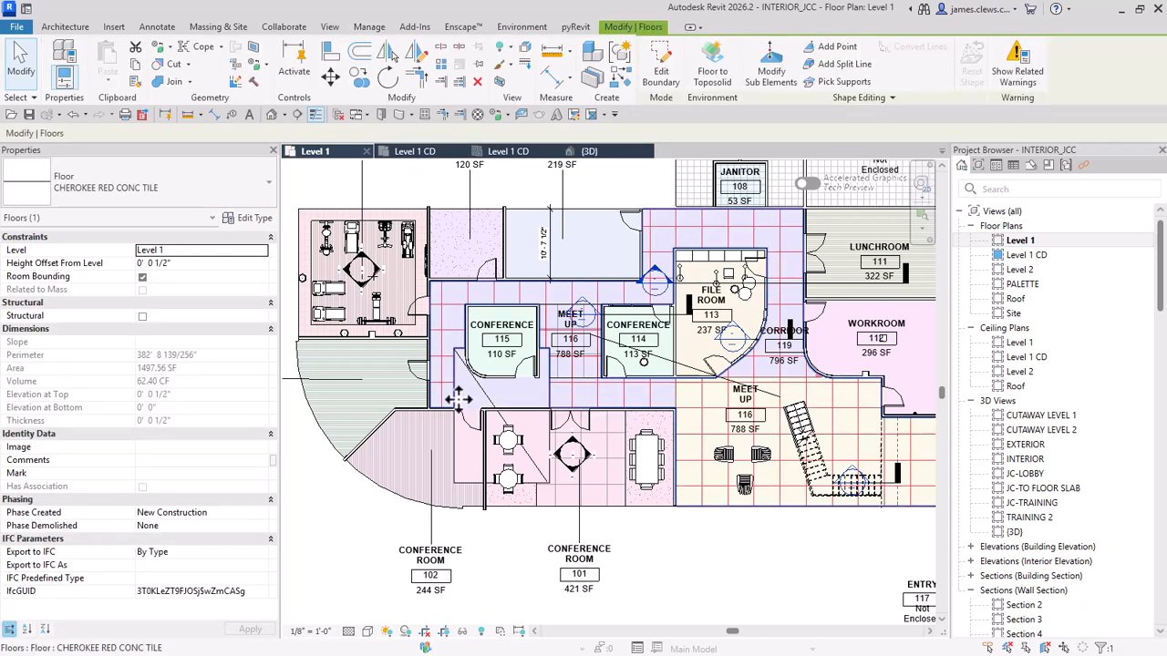
key(Escape)
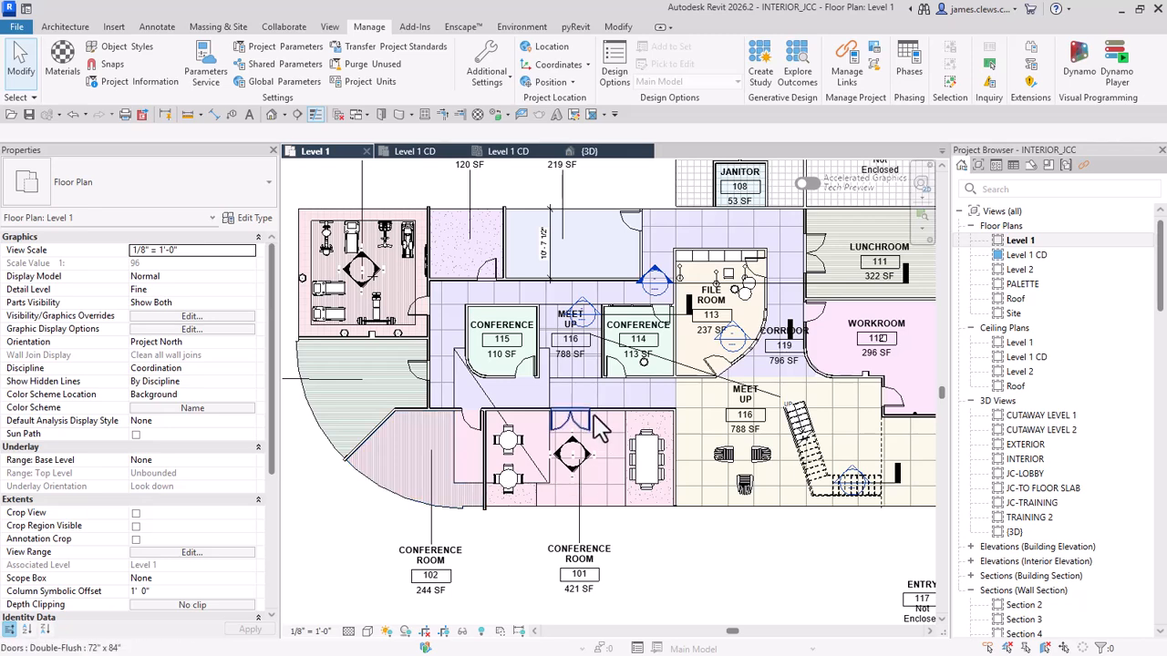
middle_drag(583, 428, 567, 515)
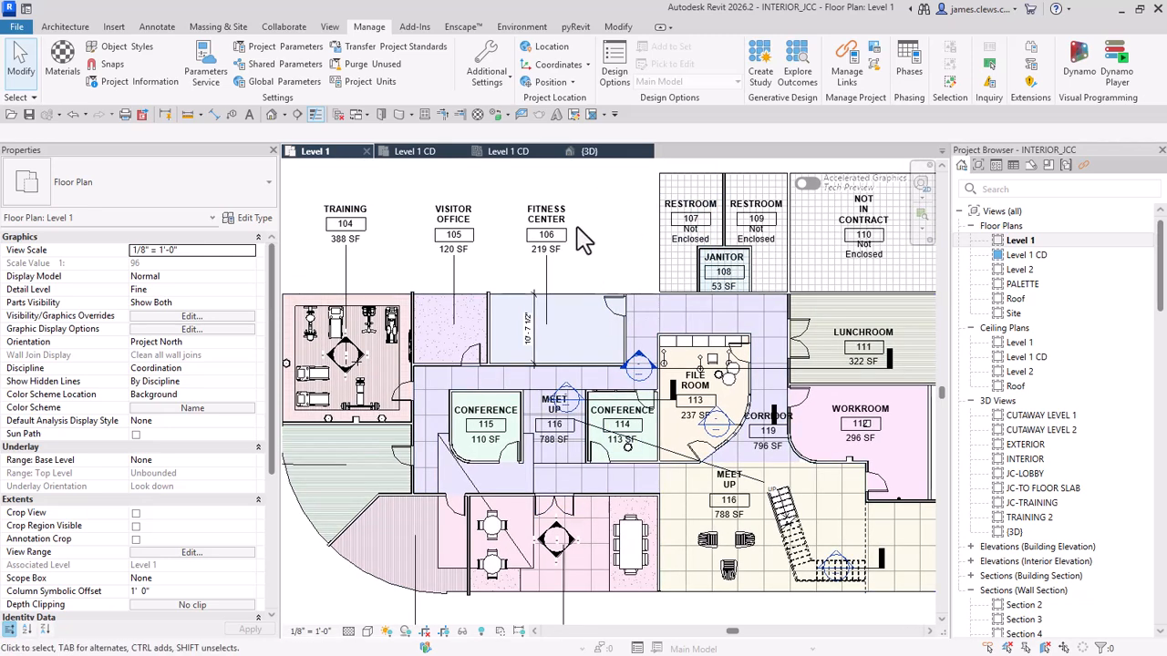
click(441, 524)
key(Escape)
click(444, 492)
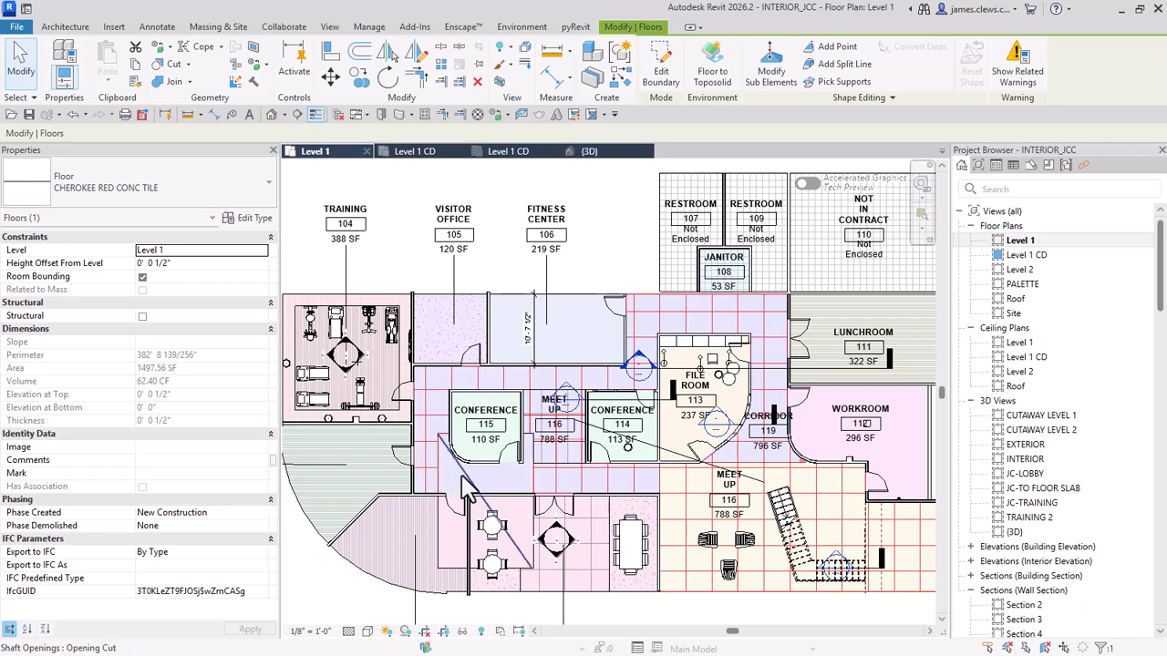
click(465, 487)
key(Escape)
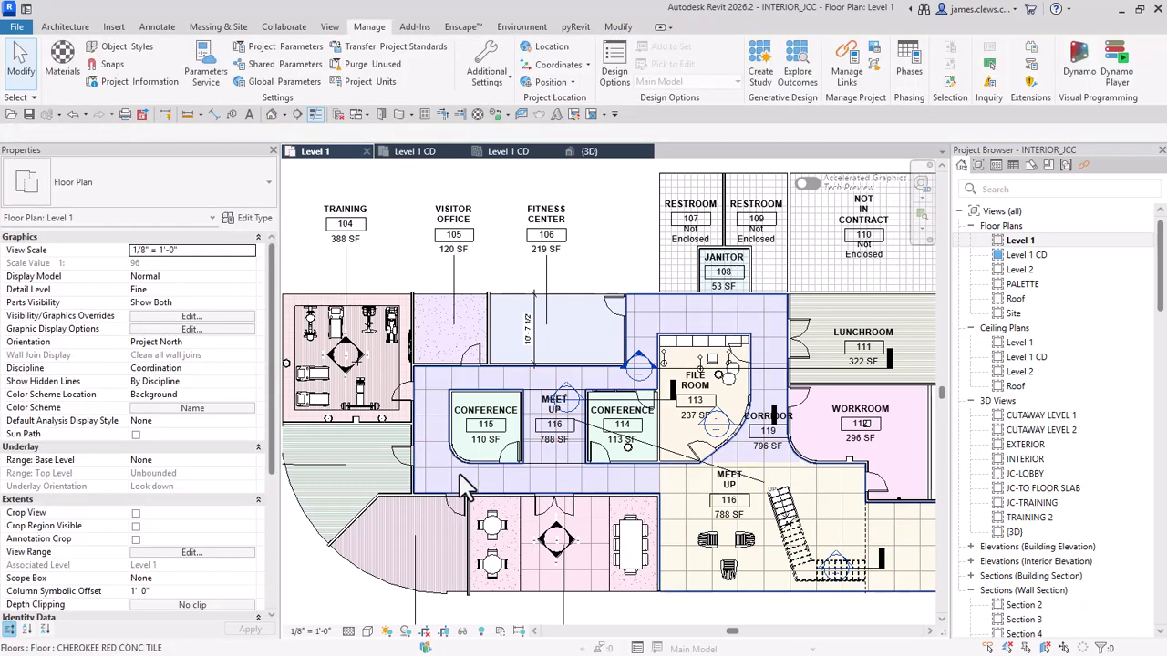
Step: Delete the duplicate MEET UP 116 room tag with the long leader, located between conference rooms 114 and 115
scroll(493, 436, down, 1)
scroll(493, 436, down, 1)
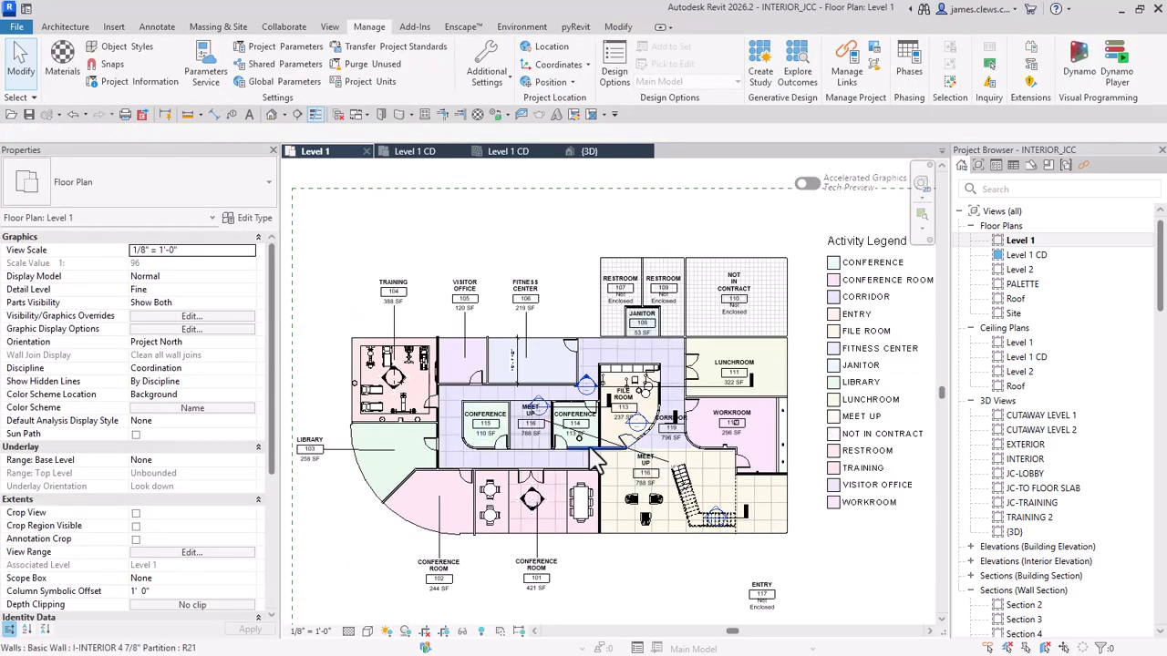
scroll(673, 476, up, 5)
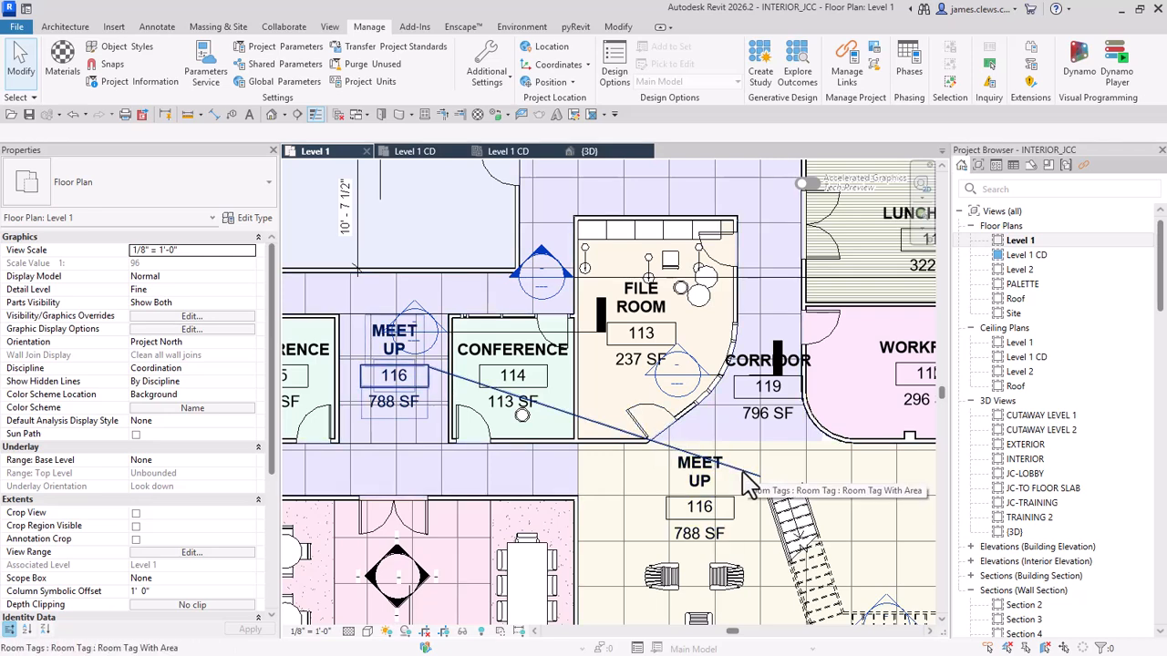
click(748, 485)
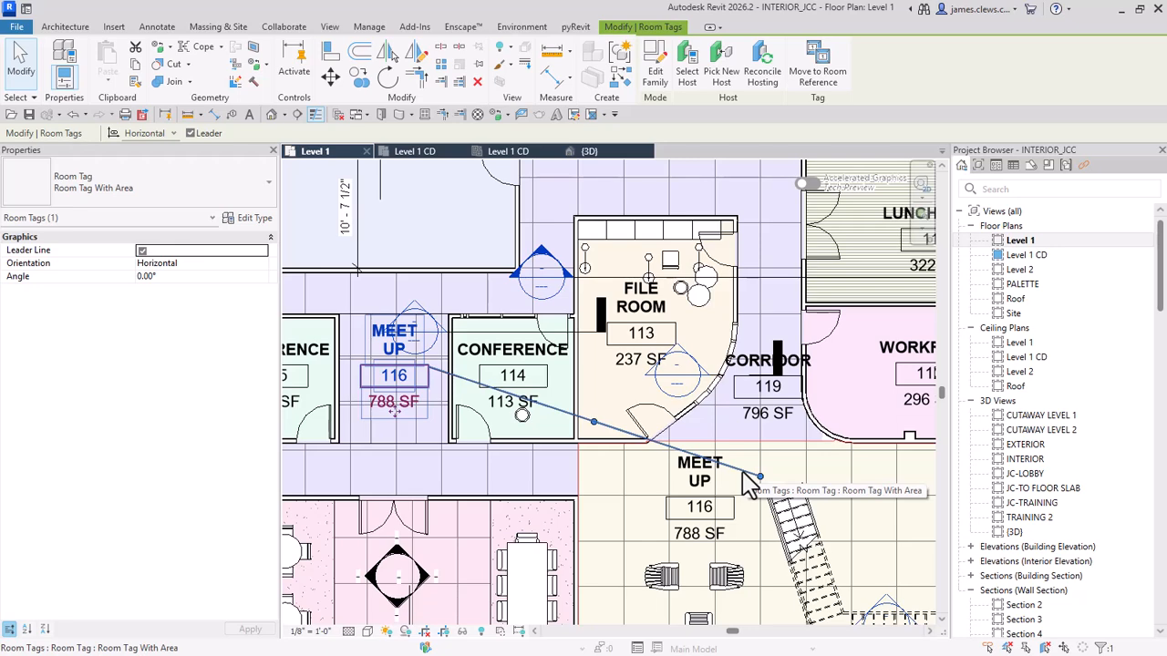
key(Delete)
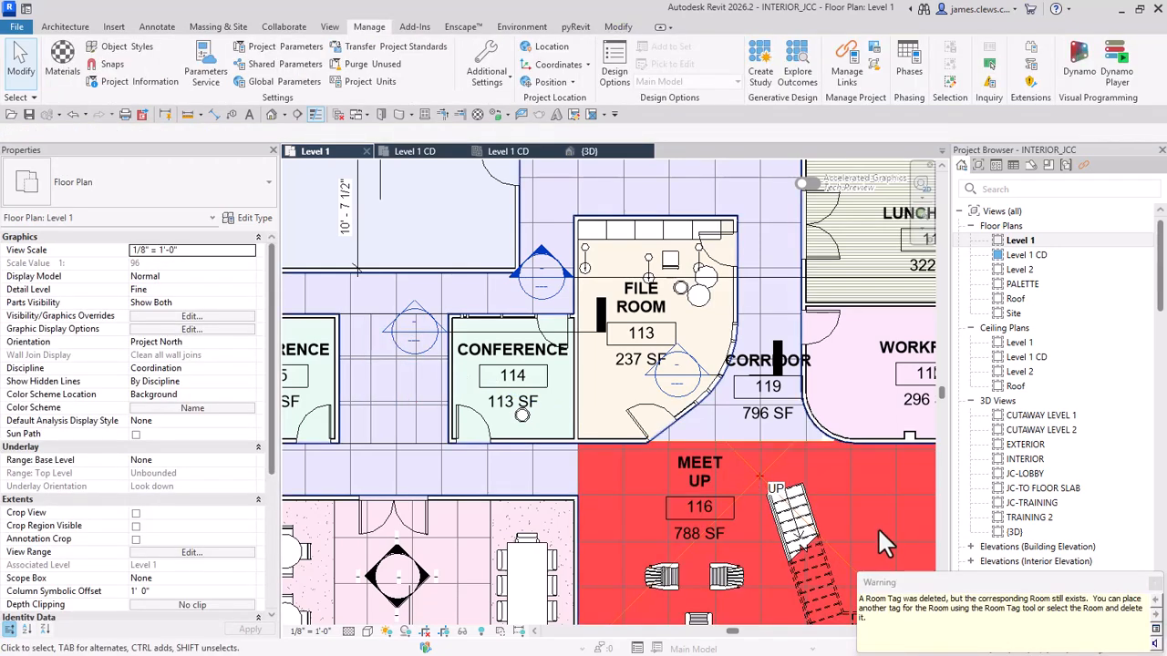
scroll(861, 488, down, 2)
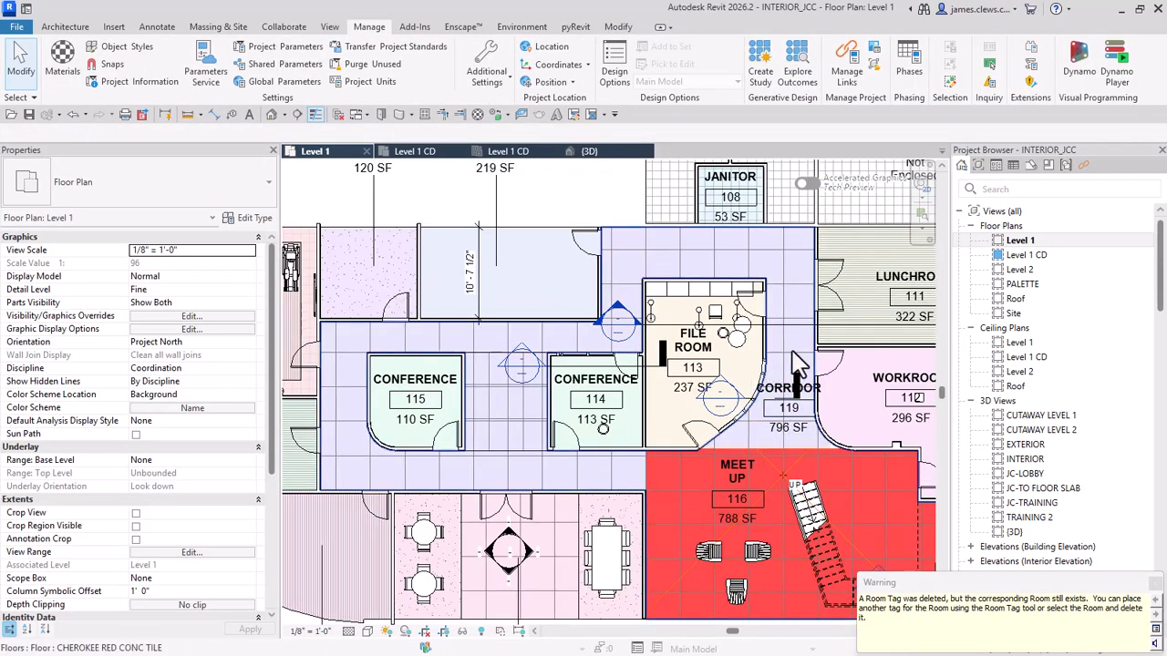
Step: Open the Level 1 CD floor plan and examine the corridor's tile floor and tagged doors around the file room and lunchroom
click(660, 397)
scroll(660, 397, down, 5)
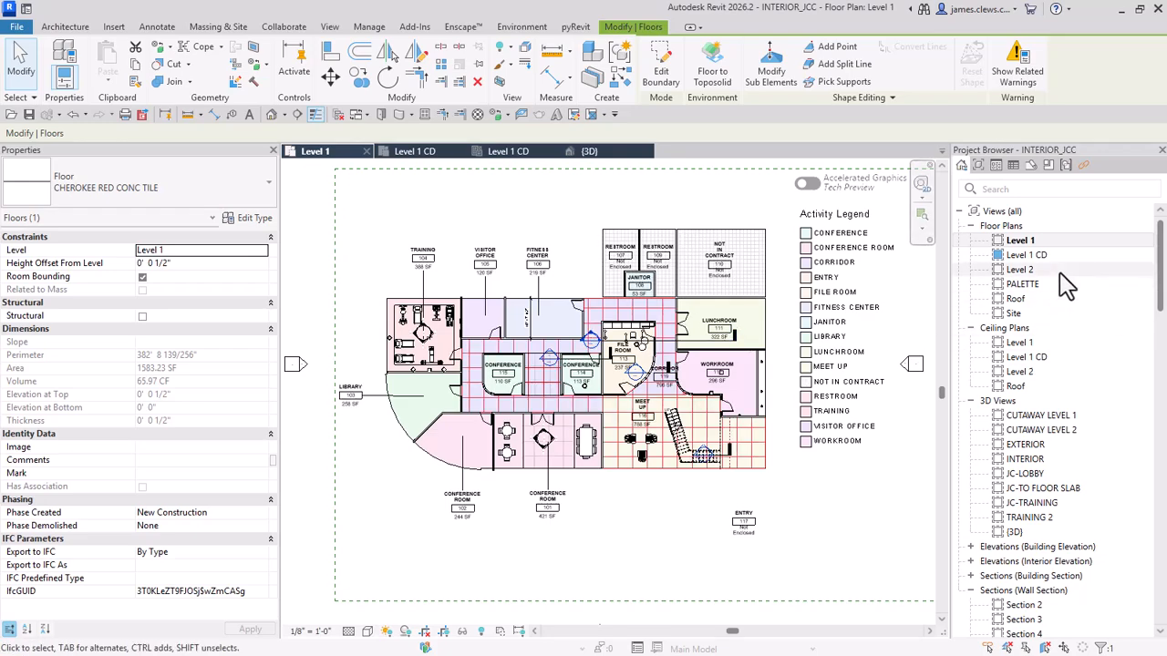
double_click(1025, 255)
click(594, 441)
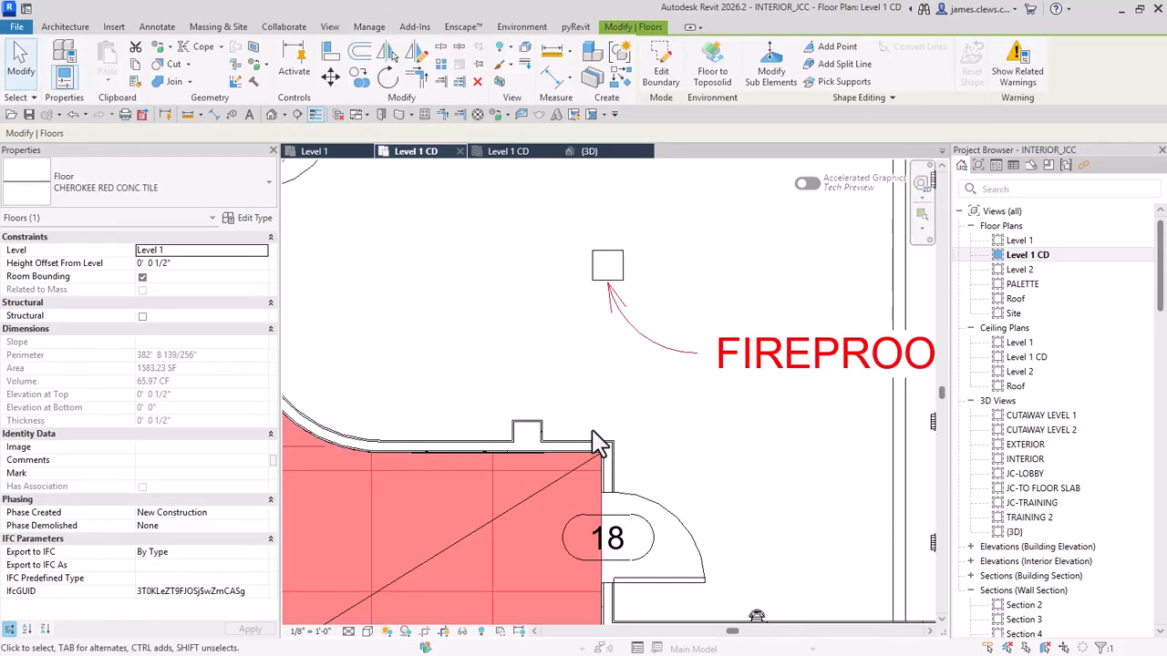
scroll(593, 423, down, 3)
middle_drag(592, 413, 805, 385)
middle_drag(567, 372, 698, 422)
middle_drag(617, 368, 644, 409)
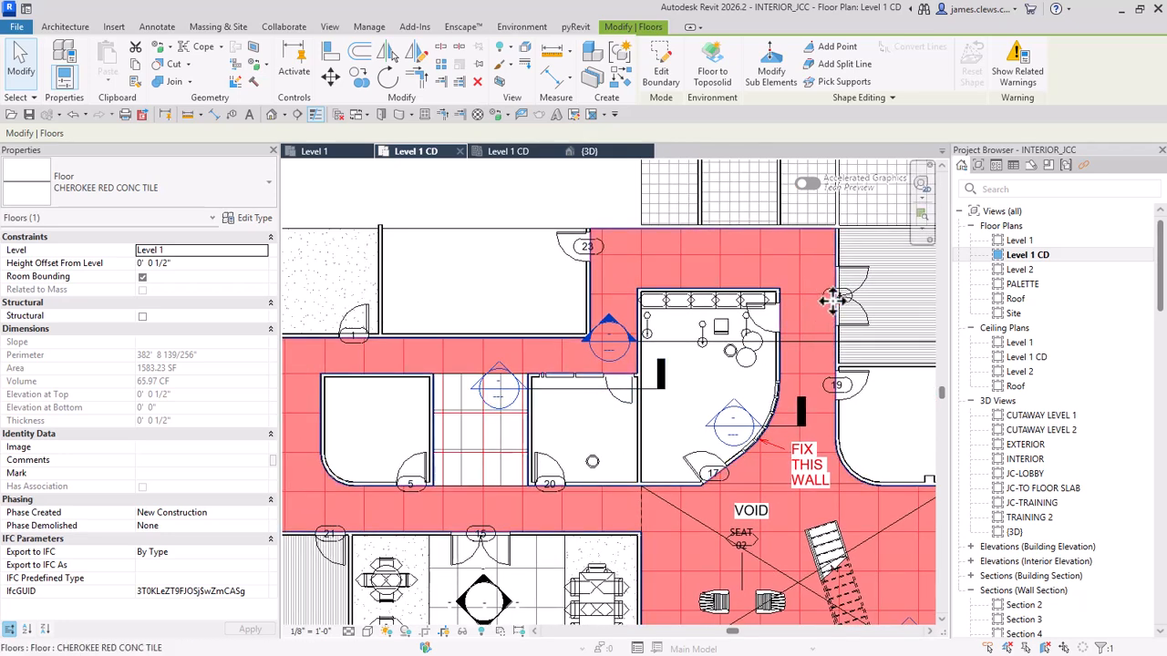
middle_drag(781, 331, 634, 351)
scroll(684, 310, up, 5)
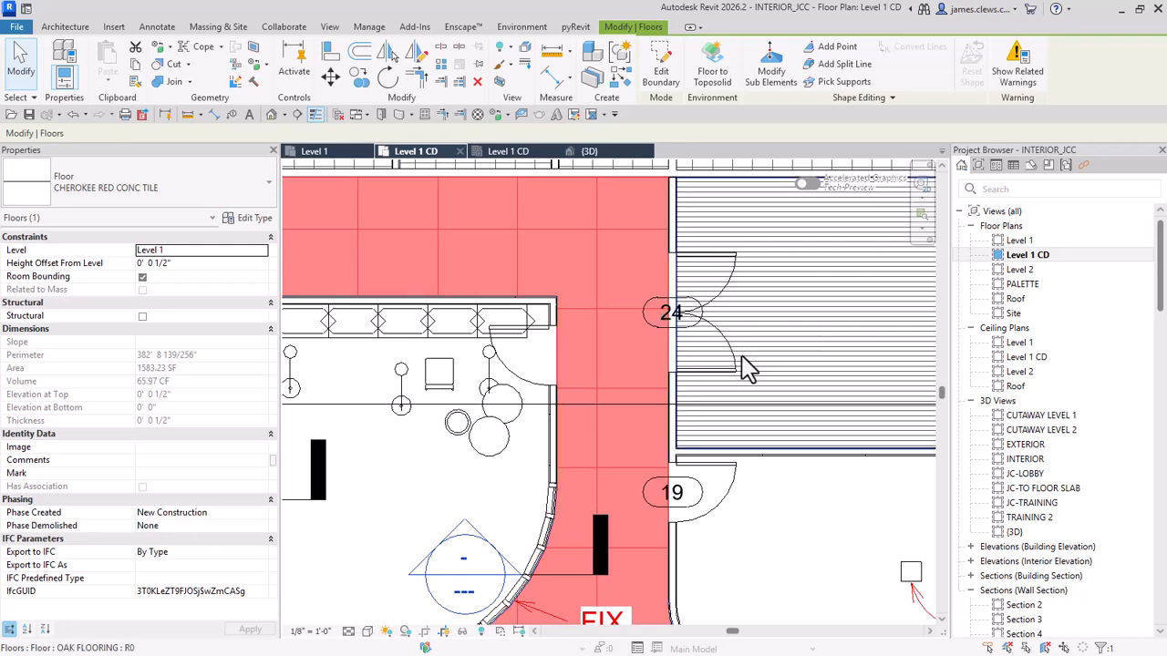
Step: Select all instances of the door tag in the entire project, starting from tag 24, and delete them
key(Escape)
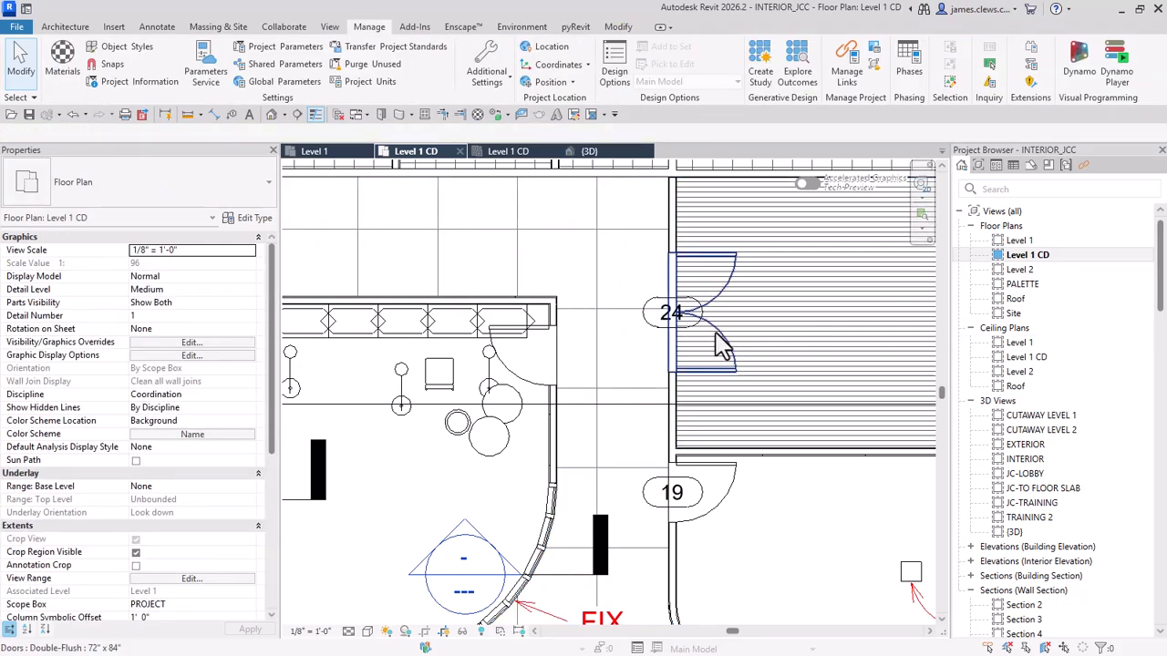
click(700, 343)
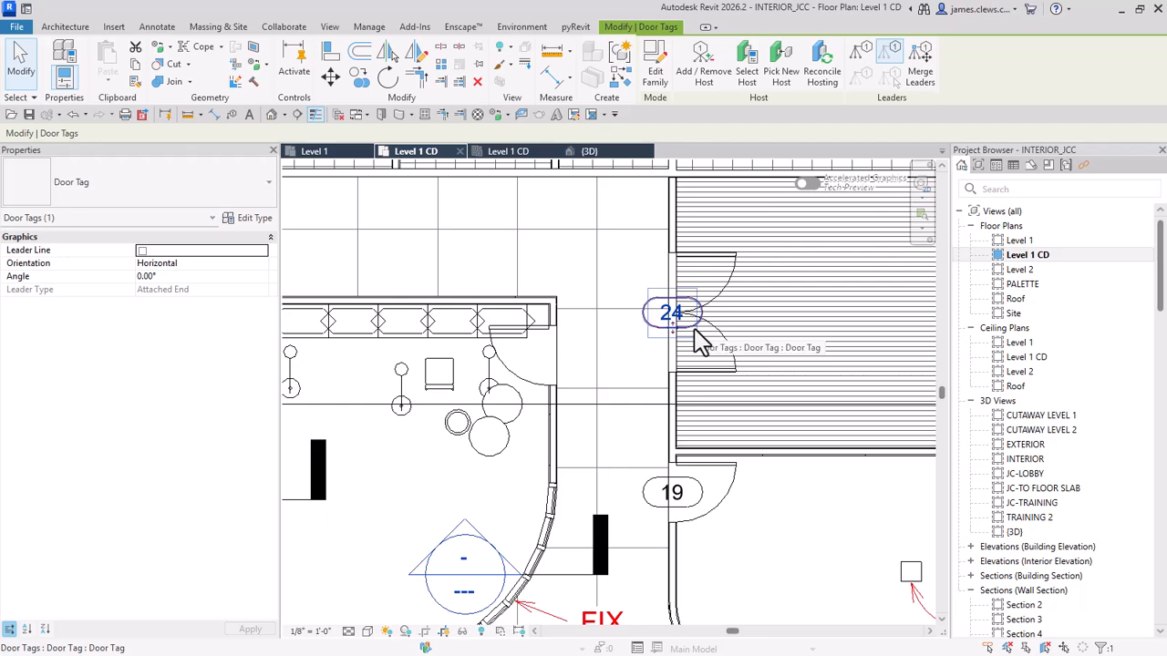
right_click(700, 343)
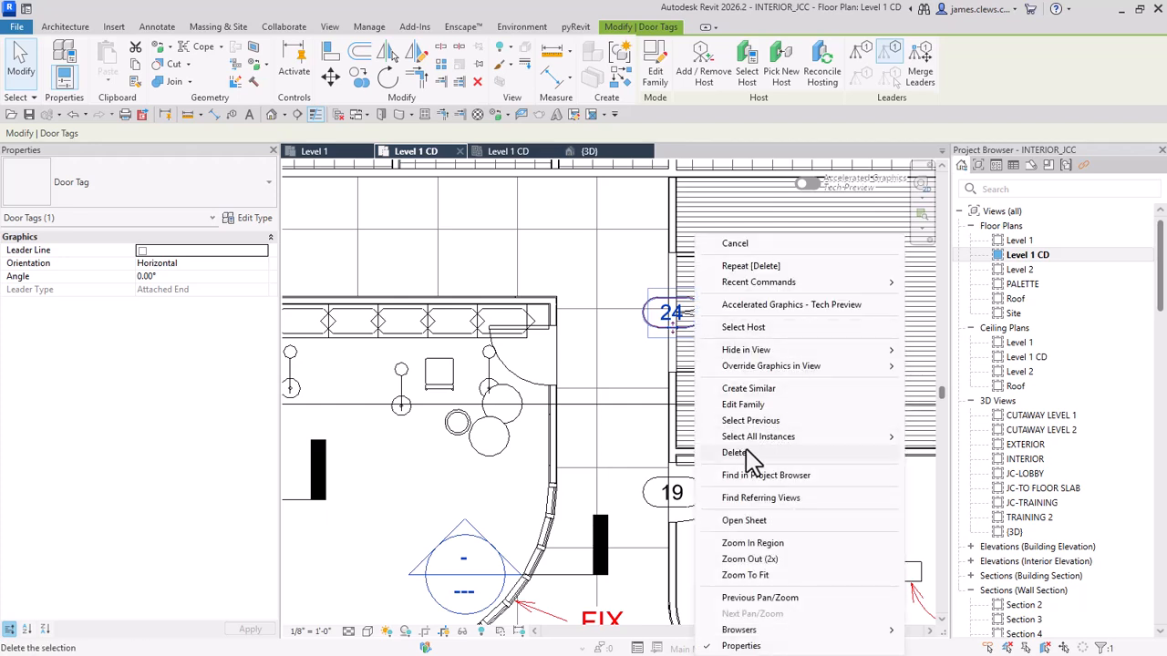
mouse_move(739, 442)
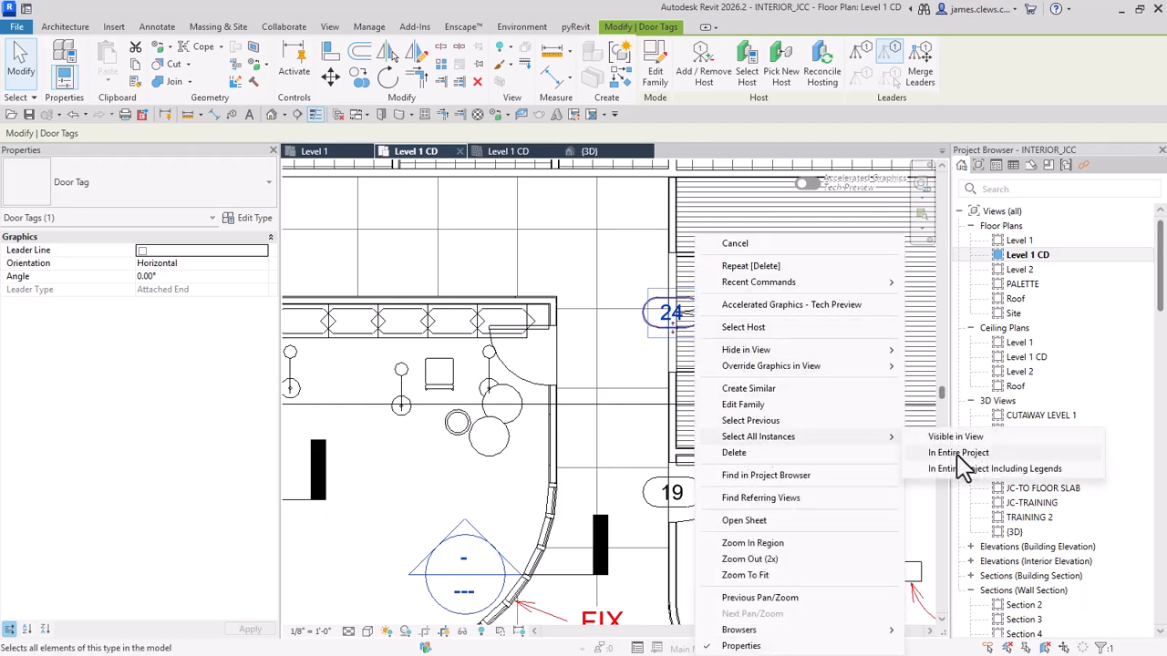
click(939, 453)
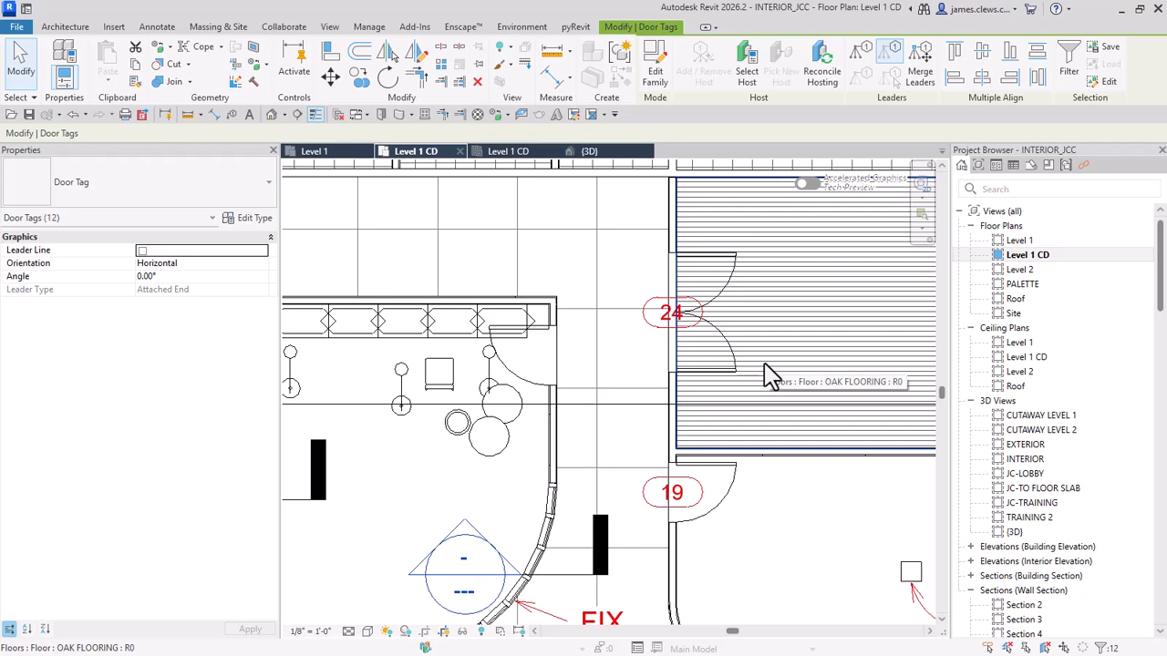
key(Delete)
Step: Tag the two round bar stools in the file room by category, using horizontal tags with attached-end leader lines
scroll(738, 381, down, 5)
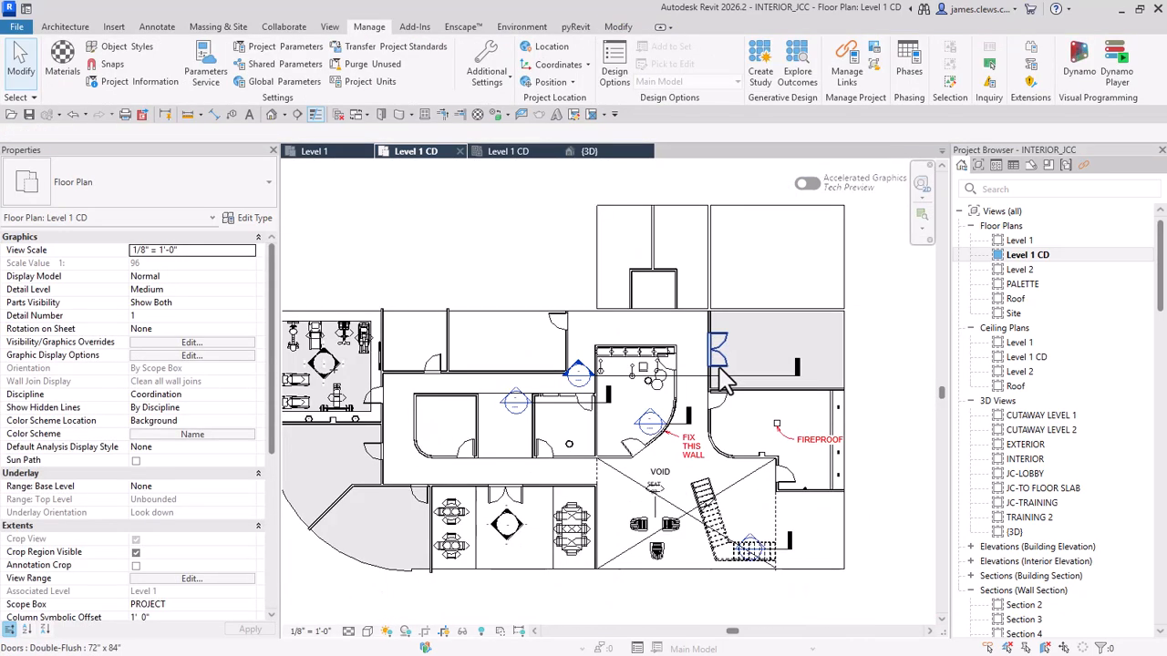
scroll(739, 365, up, 5)
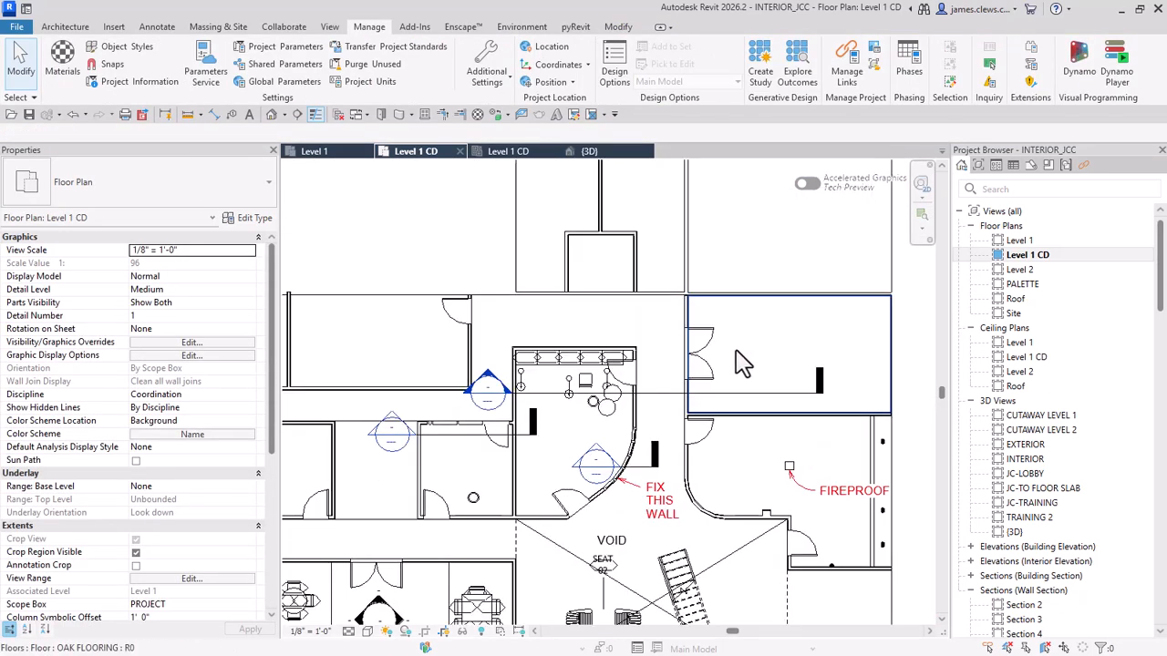
mouse_move(721, 365)
middle_down()
mouse_move(761, 388)
mouse_move(652, 383)
middle_up()
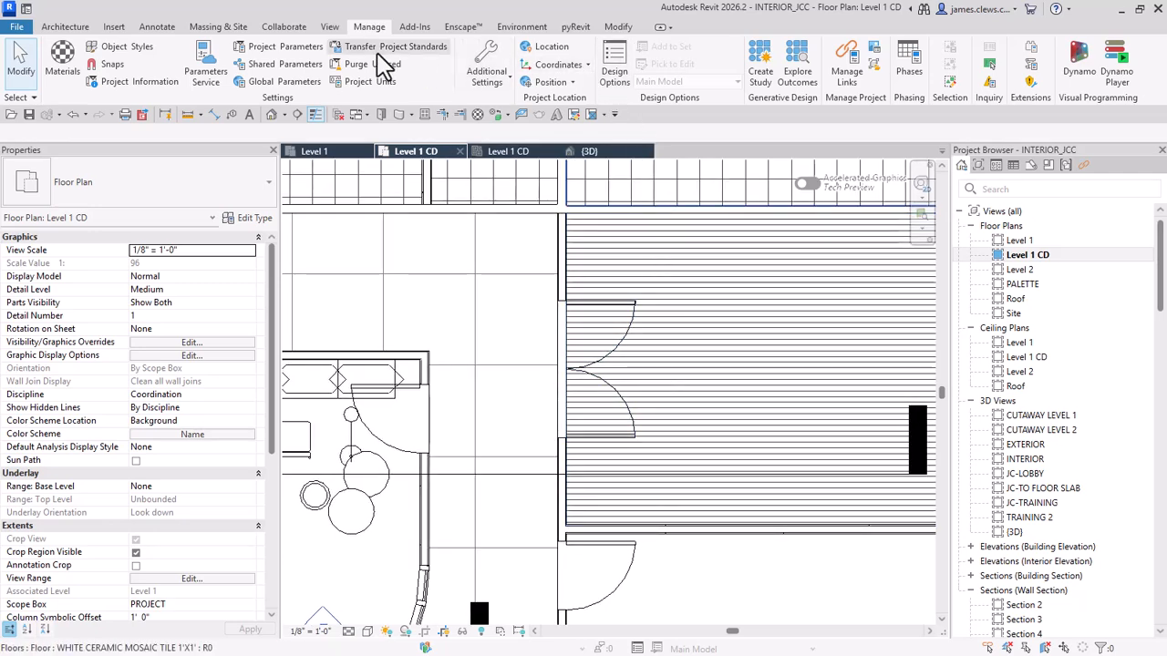
click(161, 26)
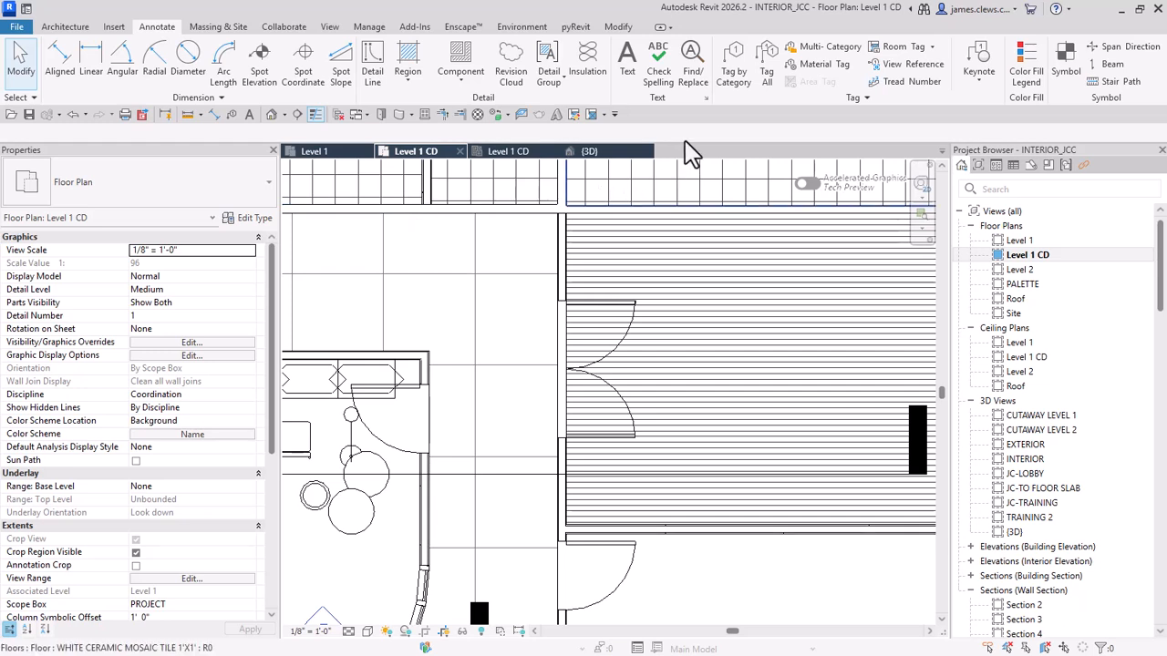
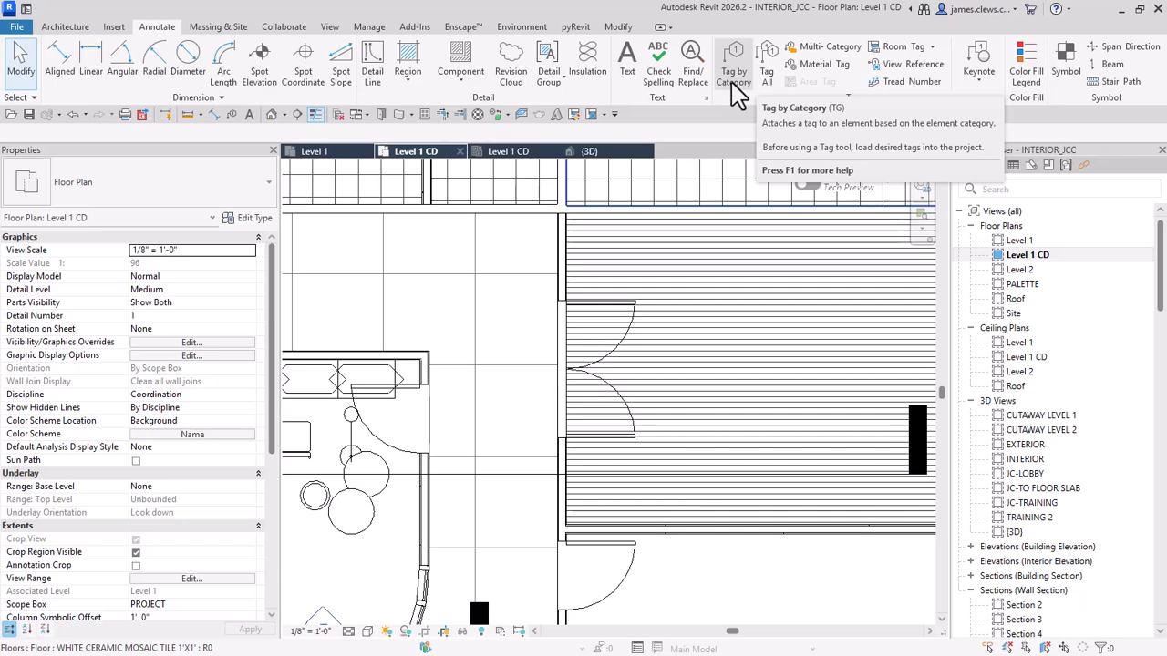
click(735, 82)
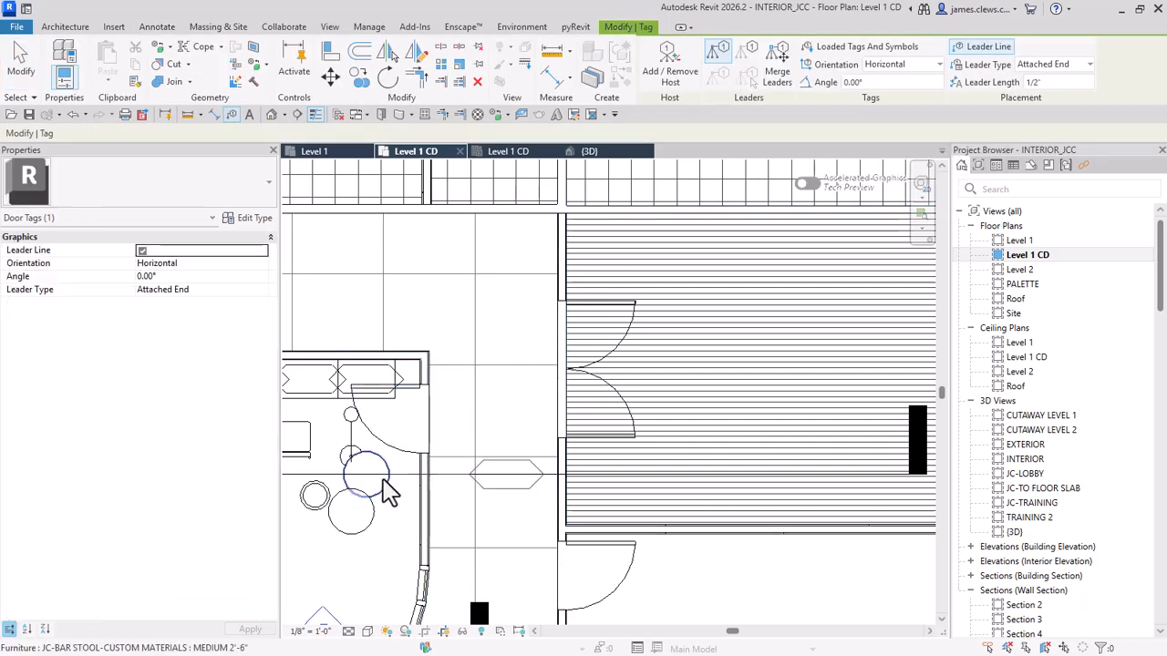
click(372, 536)
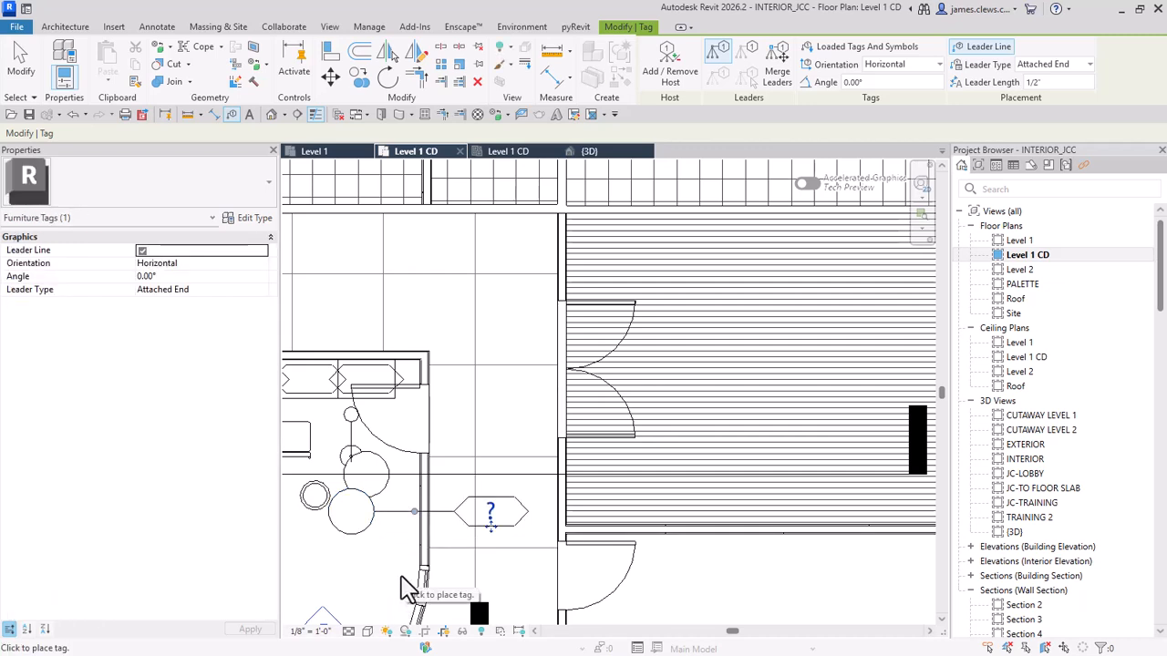
click(398, 493)
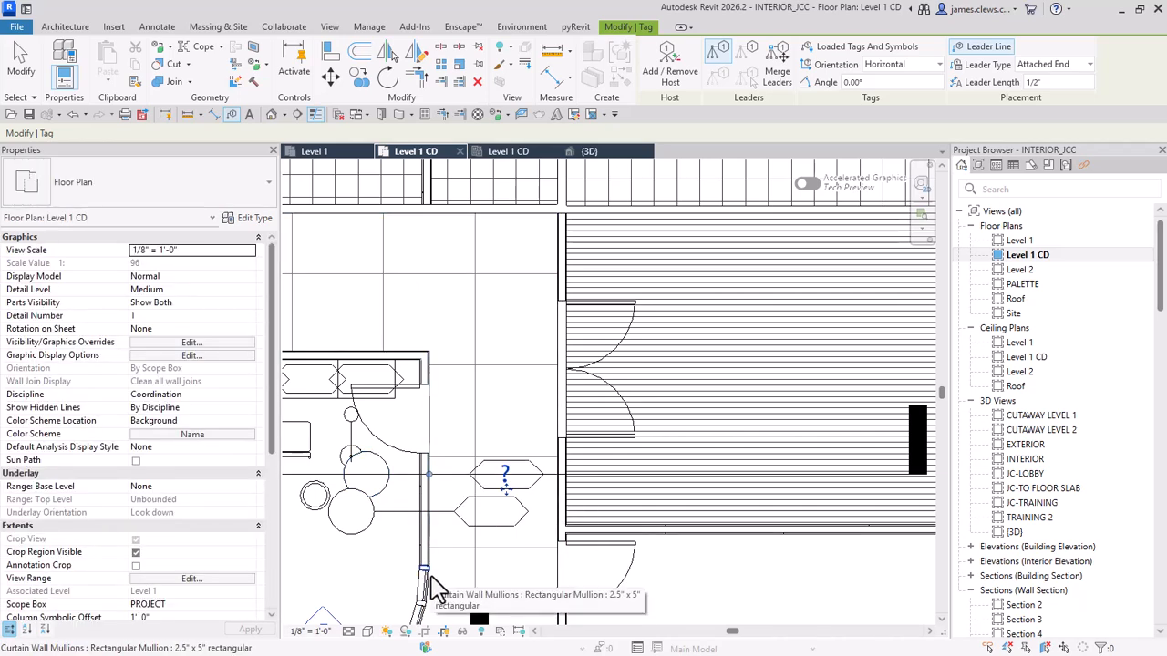
Step: Move the upper stool's tag closer to it, and place another furniture tag just below the lower stool
drag(508, 493, 452, 489)
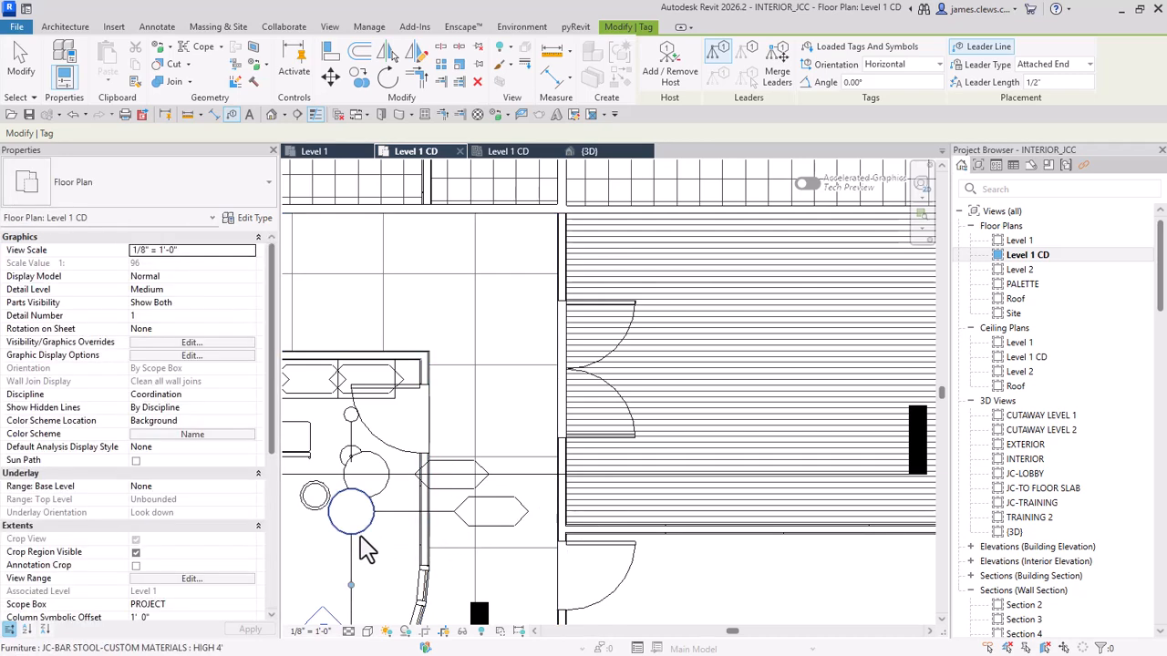
middle_drag(360, 547, 456, 351)
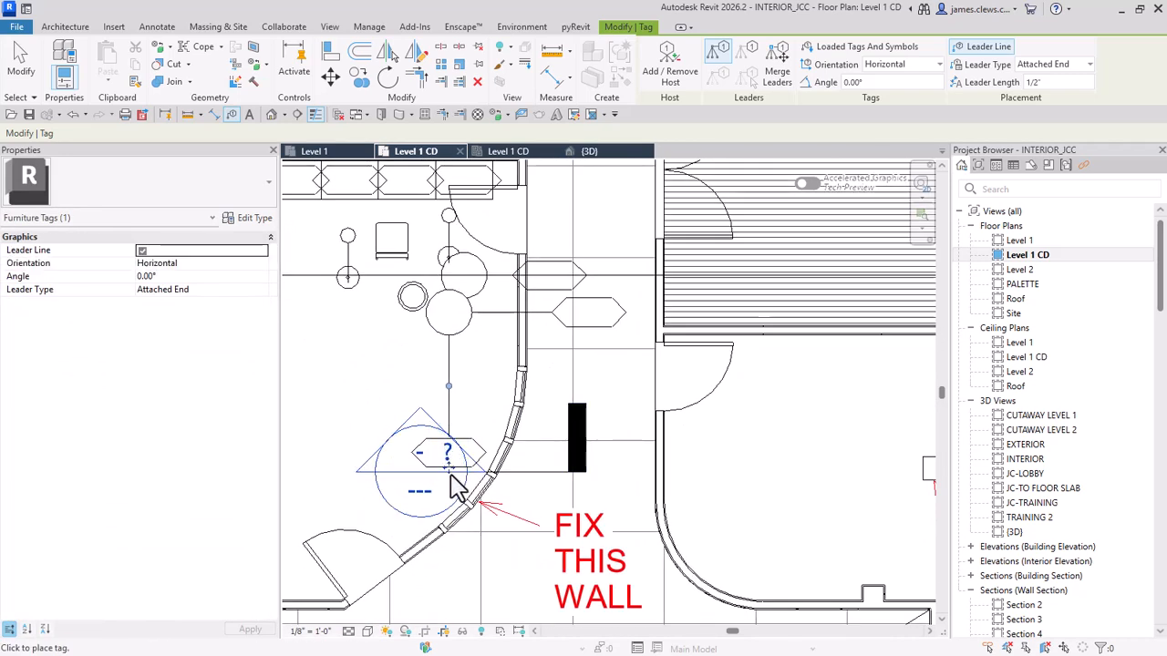
drag(449, 471, 455, 400)
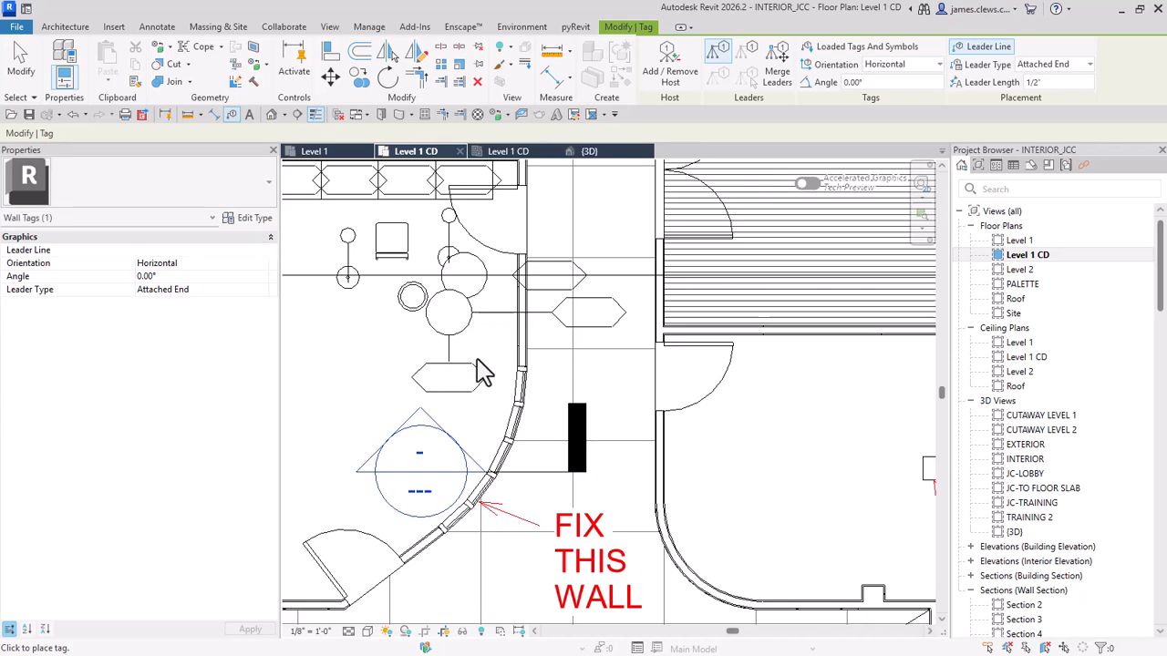
key(Escape)
Step: Select all instances of the Boxed furniture tag in the entire project, starting from the one below the stool, and delete them
click(467, 371)
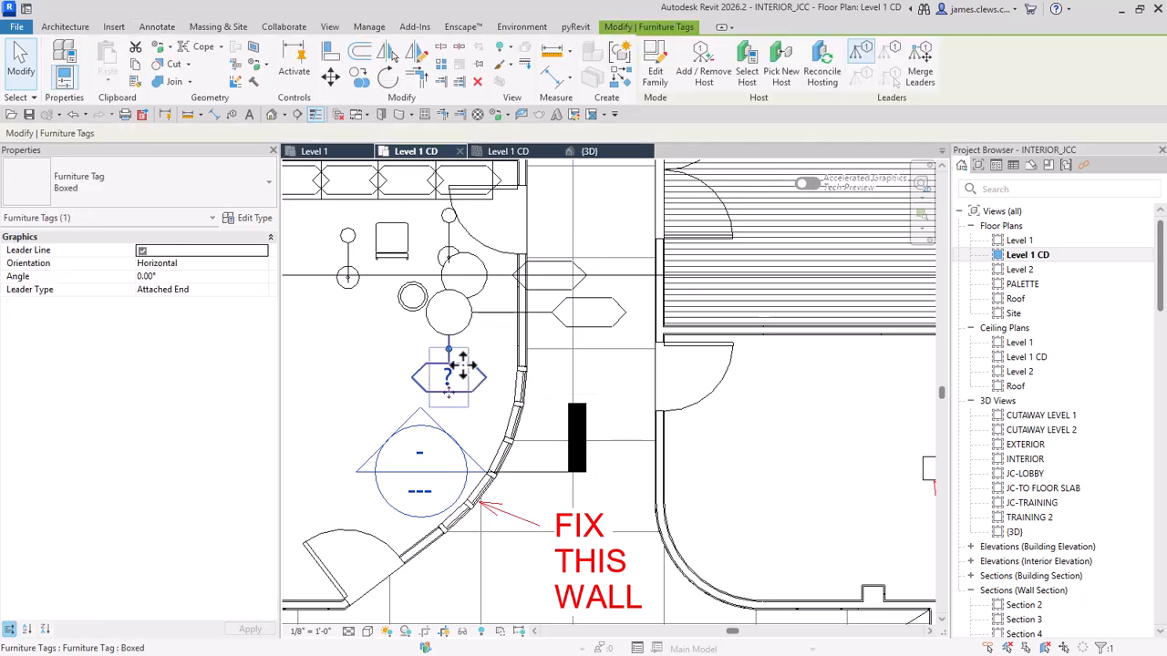
right_click(462, 365)
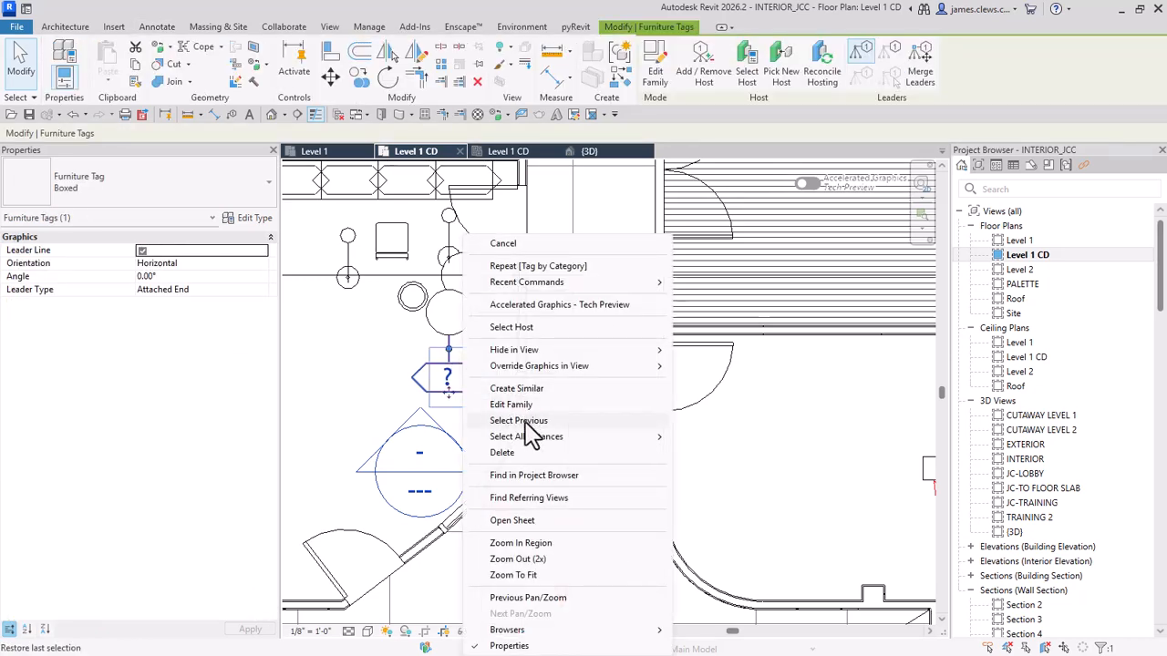
mouse_move(536, 439)
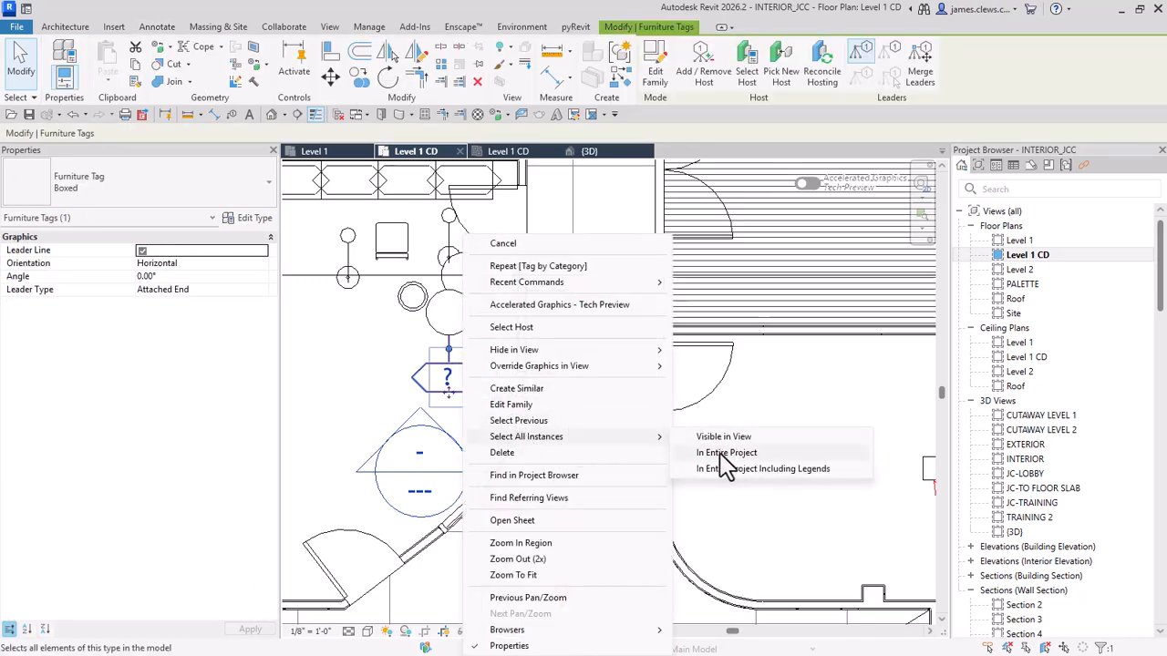
click(720, 454)
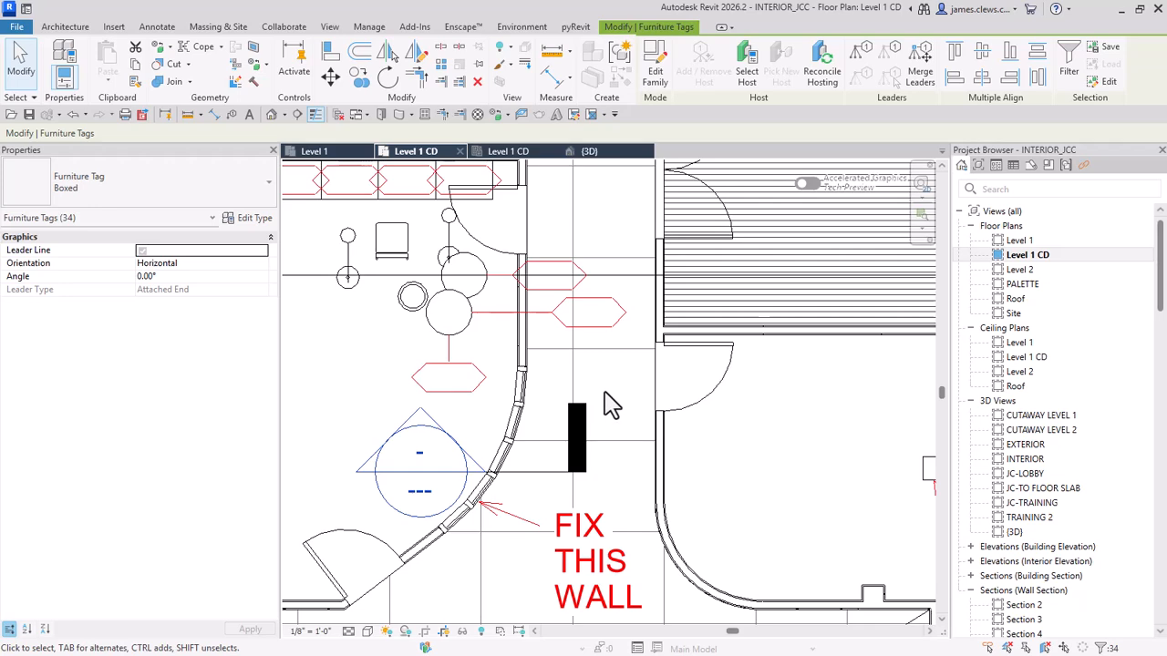
key(Delete)
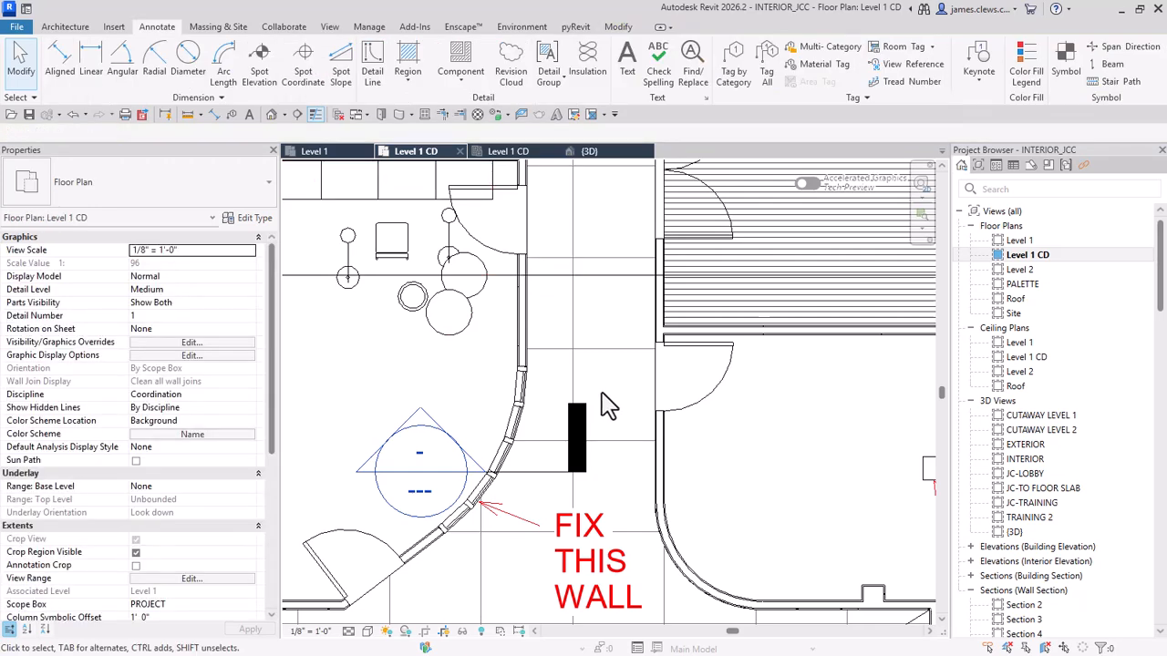
Step: Delete the Furniture Tag family from the project's annotation symbol families
scroll(994, 319, down, 4)
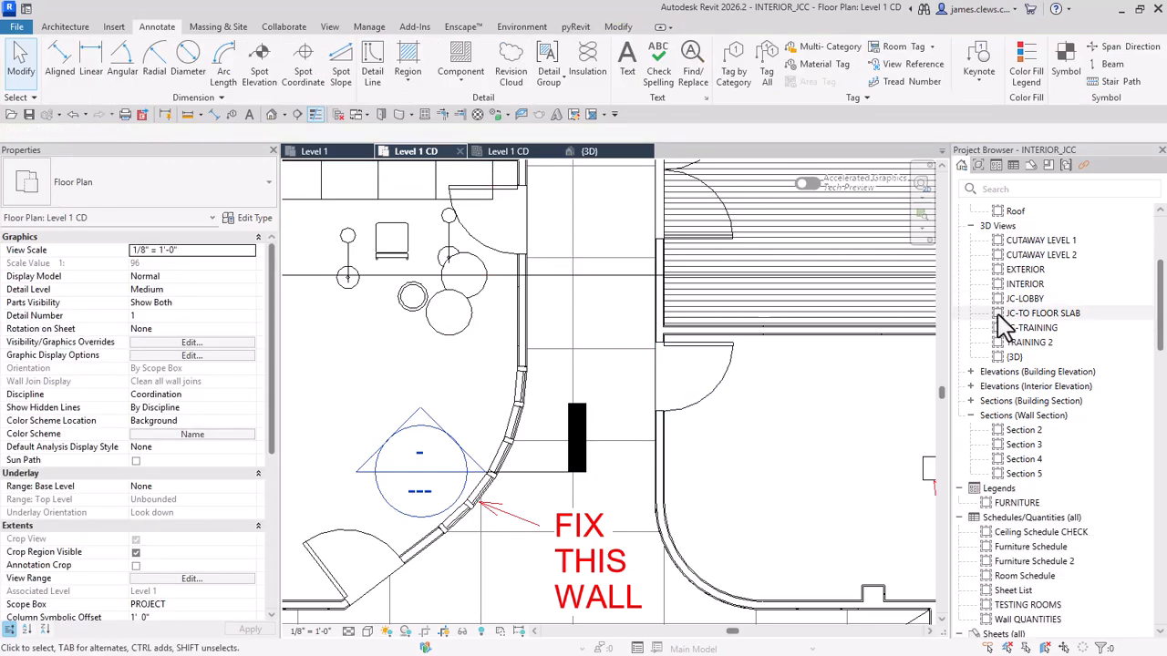
scroll(1003, 328, down, 6)
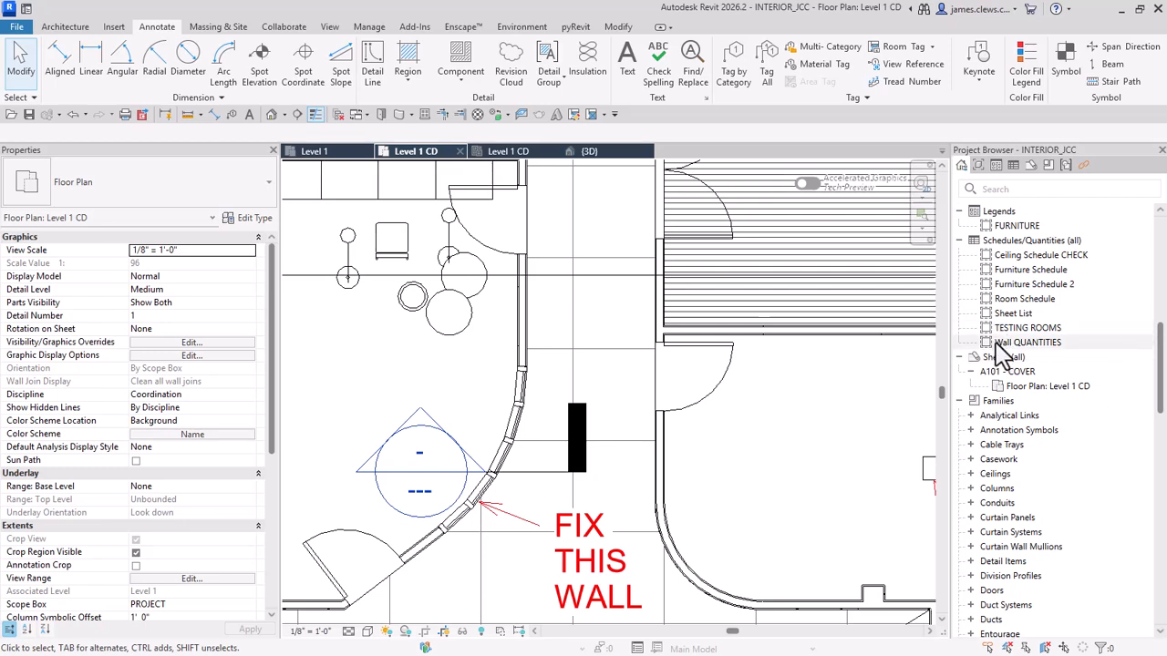
click(974, 432)
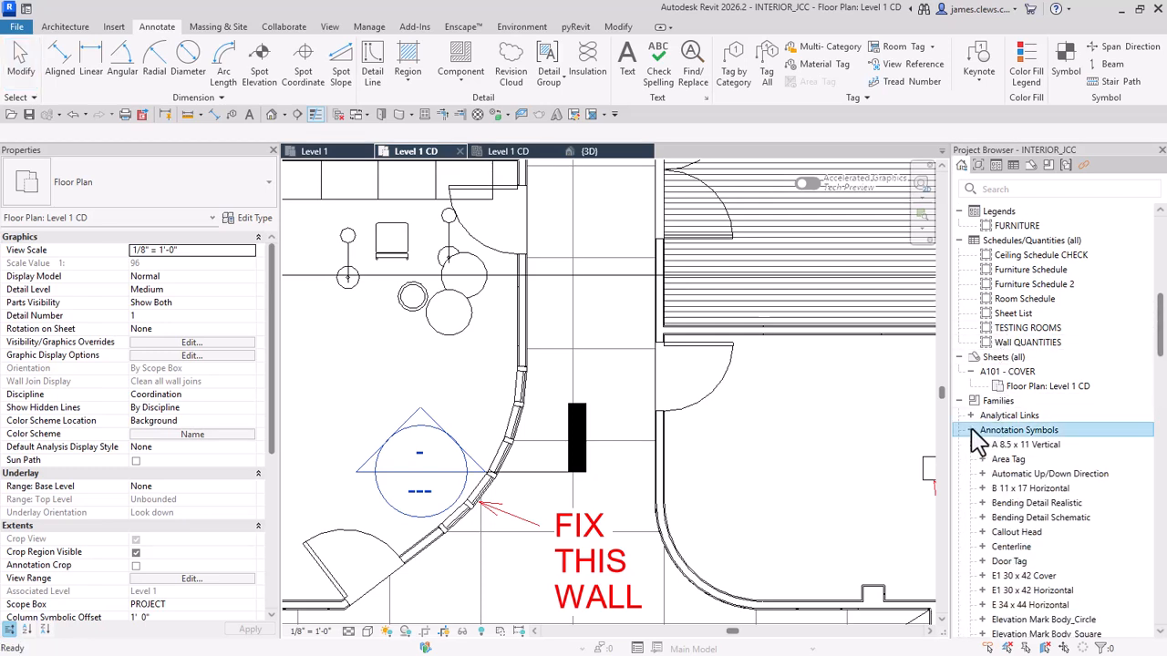
scroll(1012, 401, down, 2)
scroll(1012, 401, down, 4)
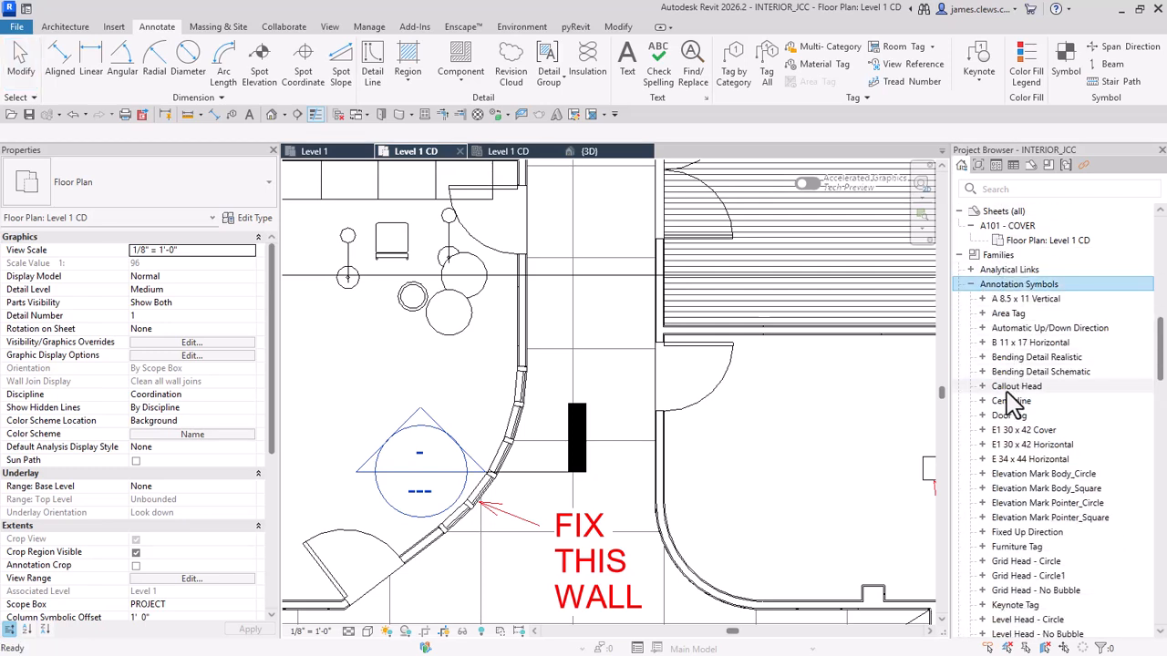
scroll(1015, 424, down, 1)
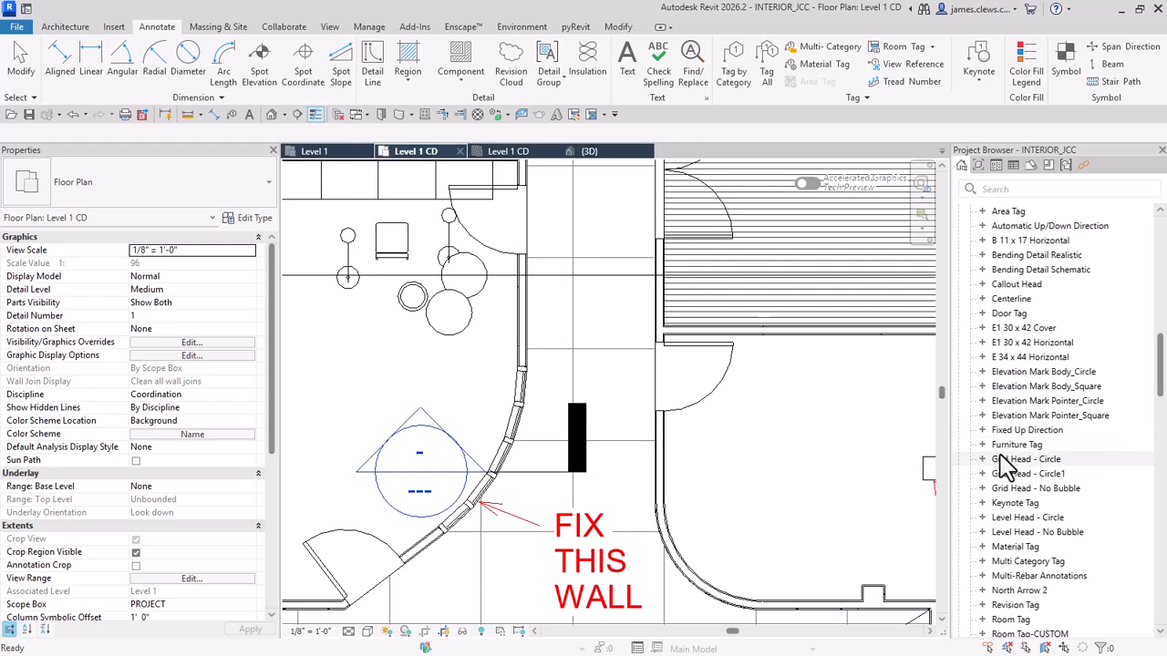
click(981, 445)
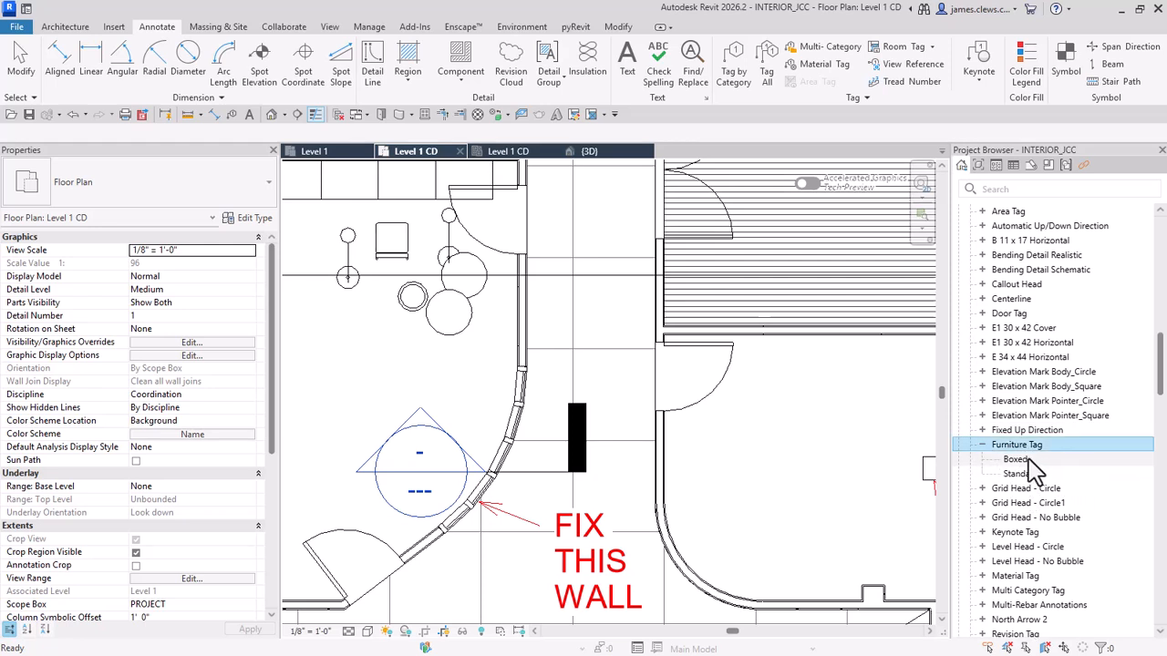
right_click(1020, 448)
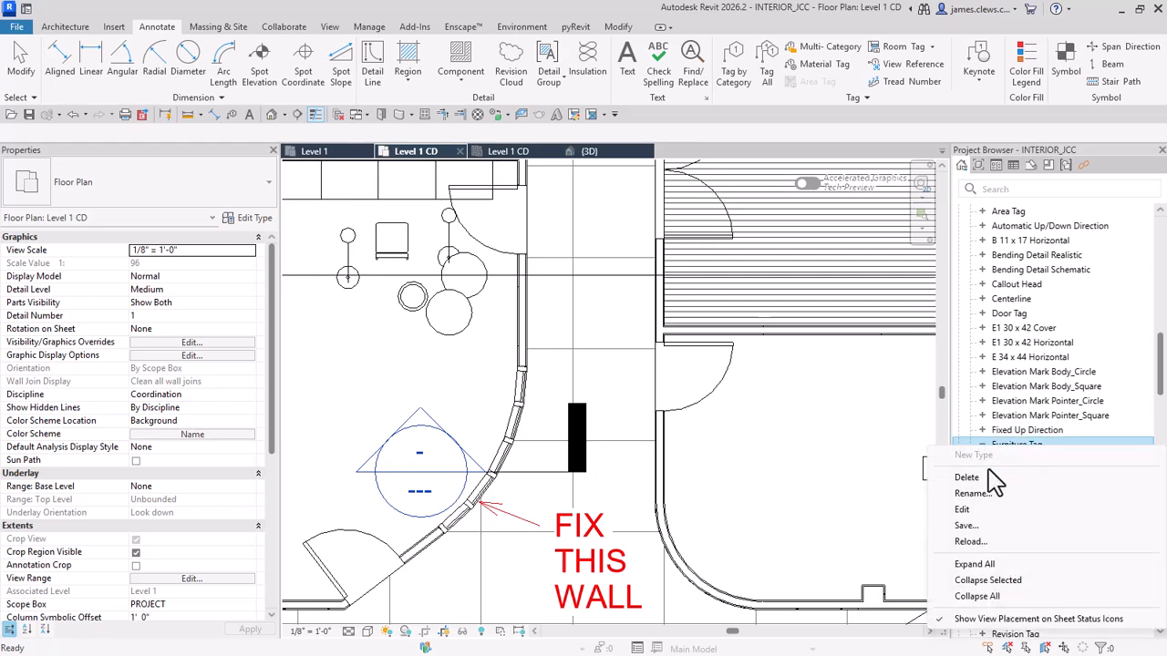
key(Escape)
click(960, 476)
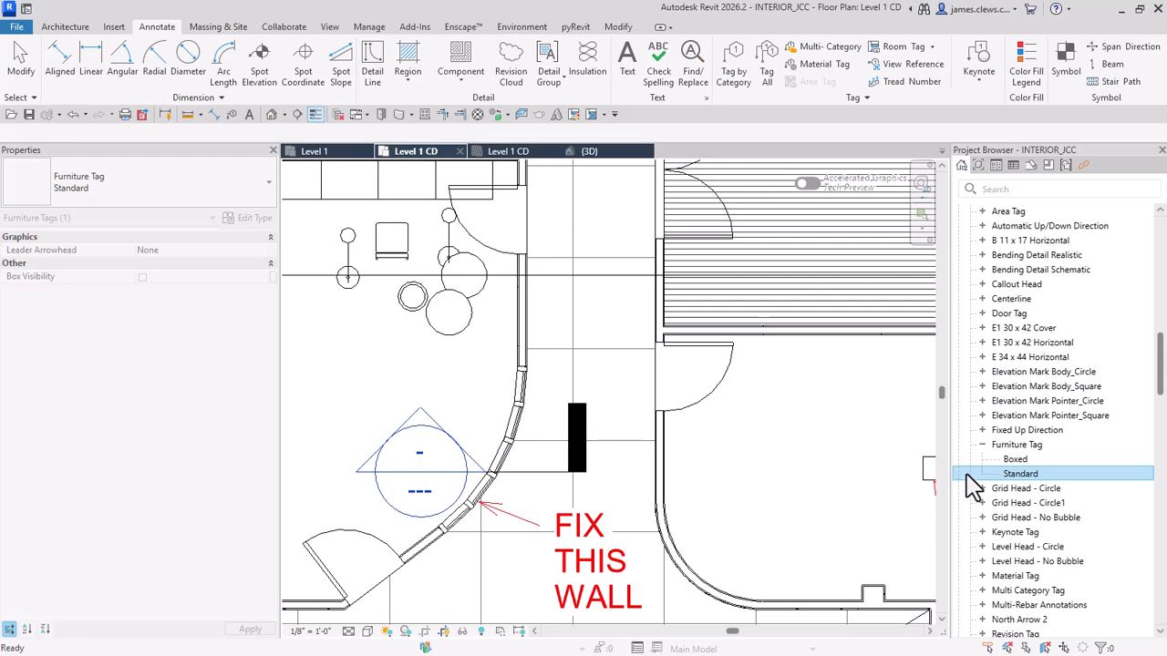
right_click(1012, 445)
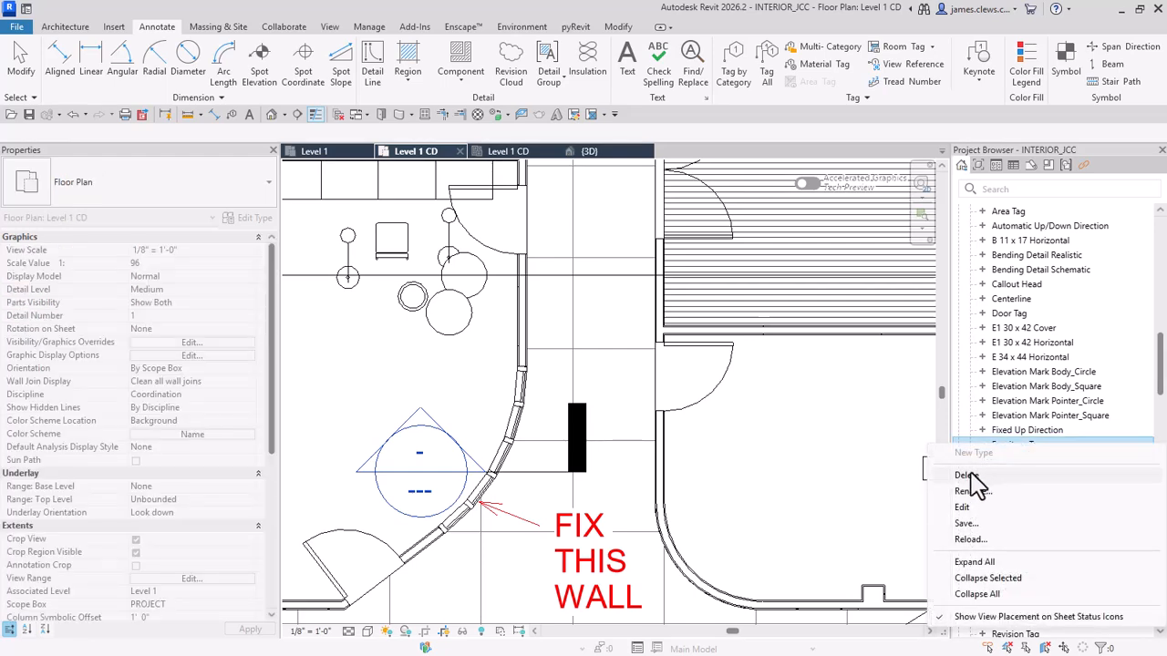
click(968, 475)
Step: Open the Autodesk family library for loading, go through all its categories, and show the Annotations content
scroll(695, 414, down, 2)
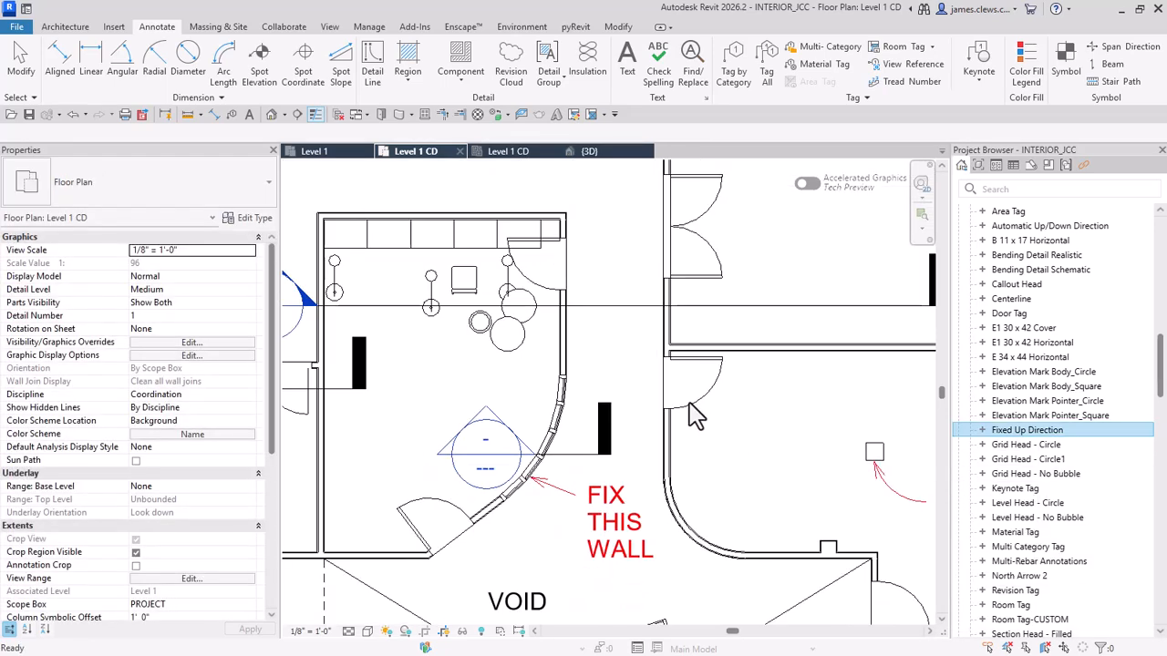
scroll(688, 403, down, 3)
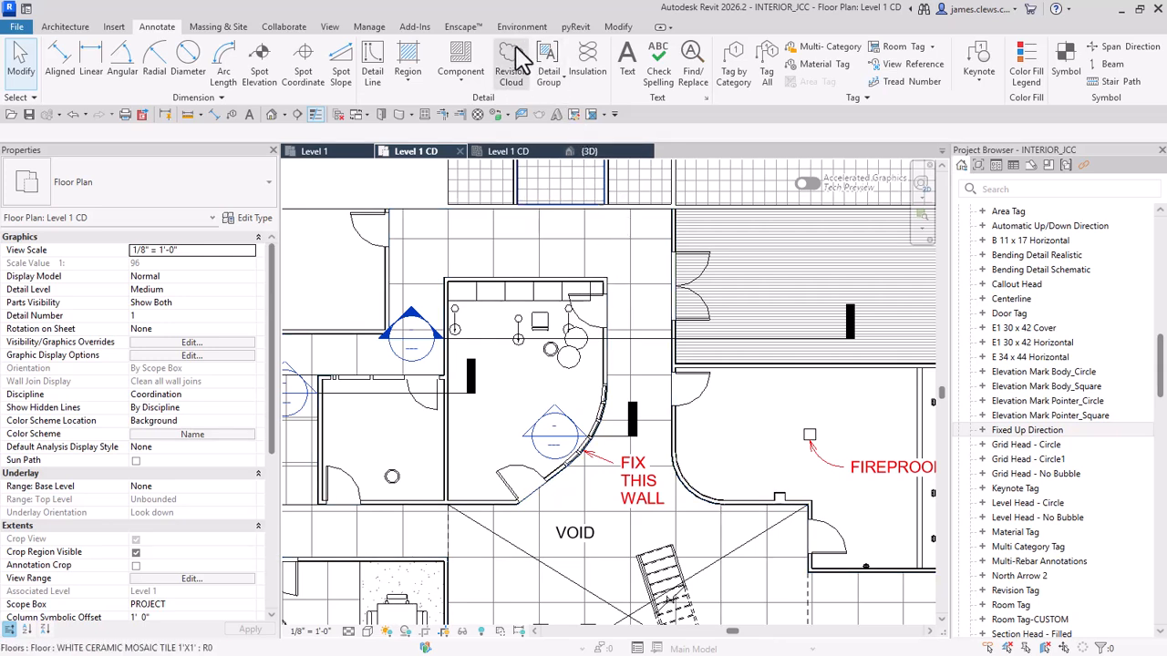
click(115, 26)
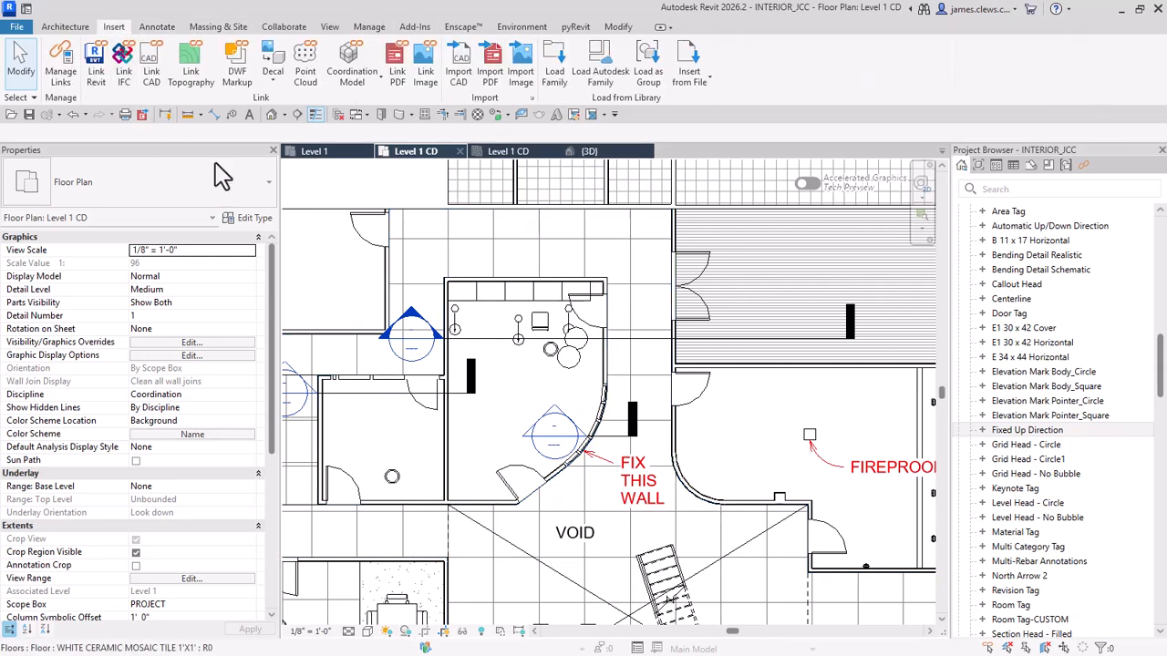
click(600, 71)
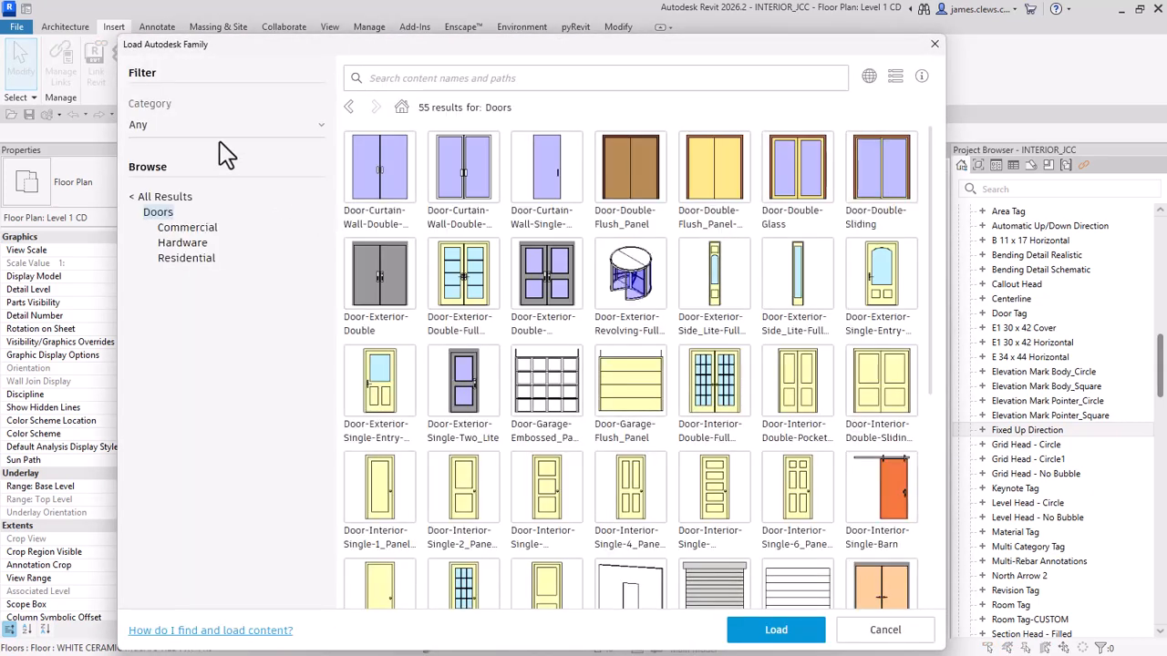
click(146, 199)
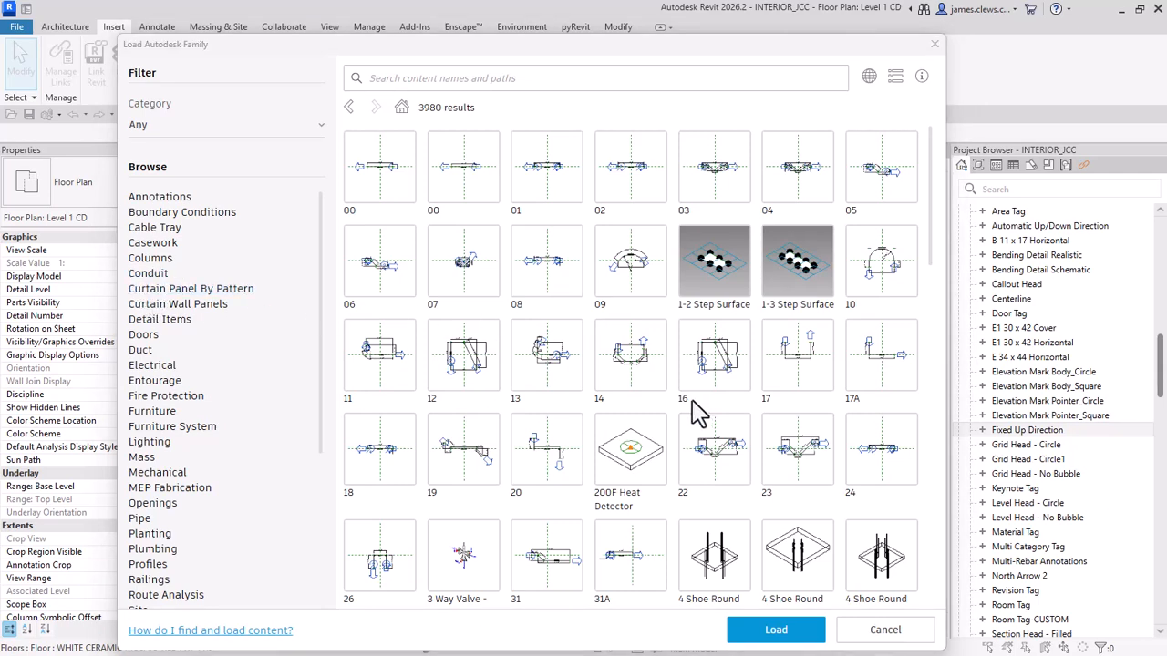
scroll(173, 334, down, 5)
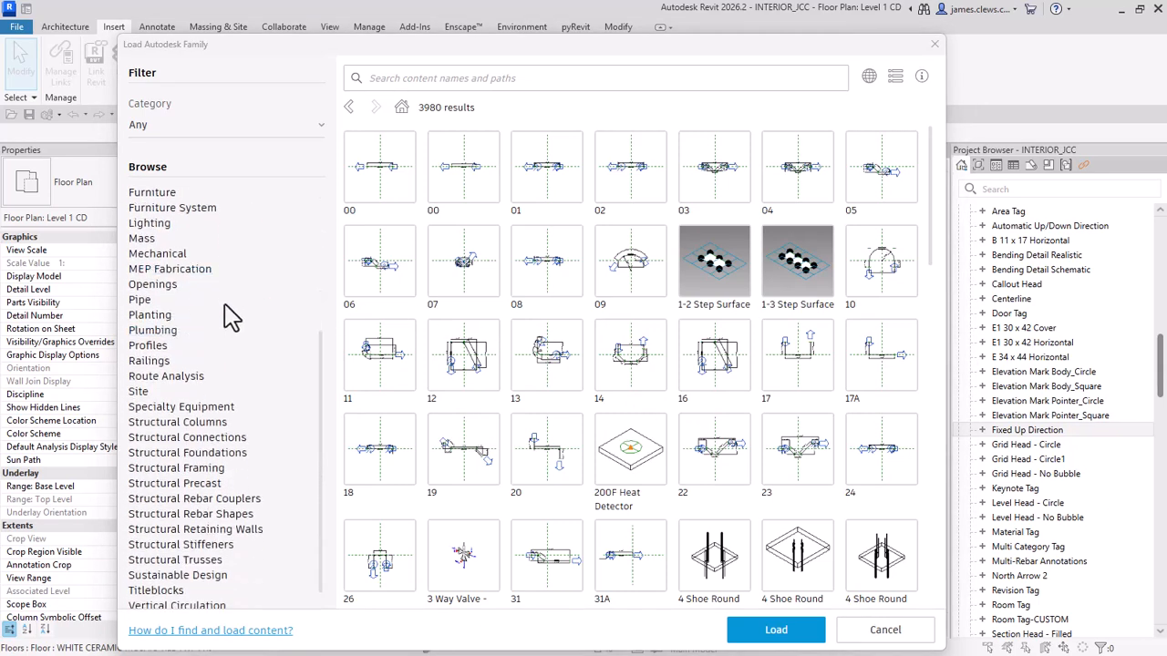
scroll(231, 317, down, 1)
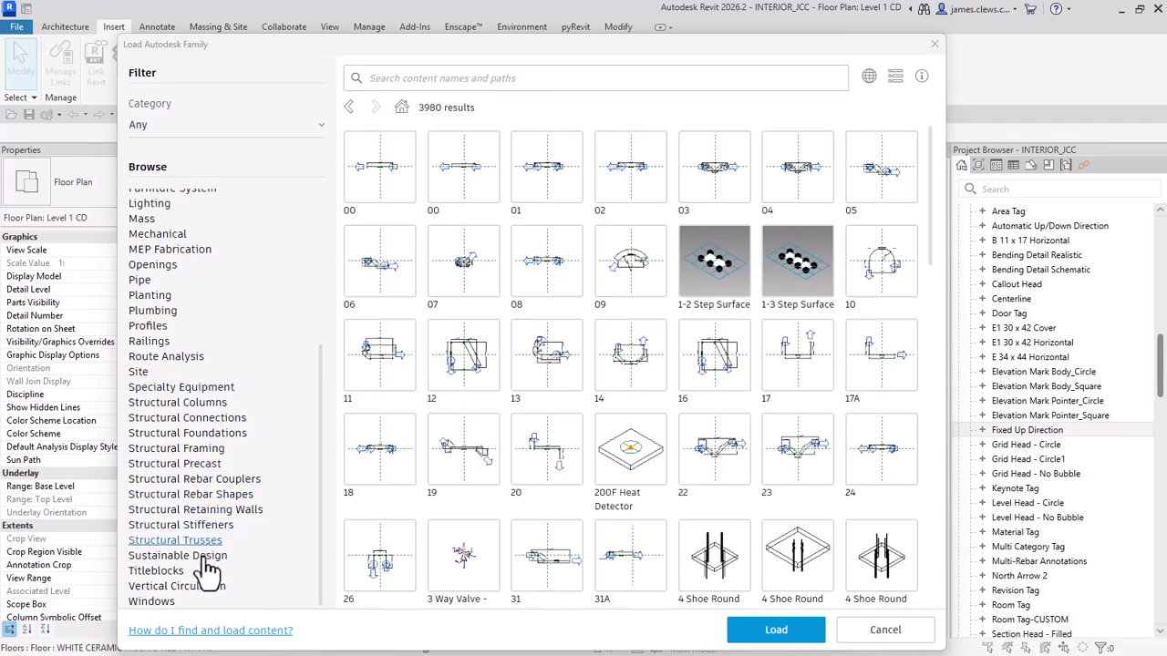
scroll(174, 387, up, 6)
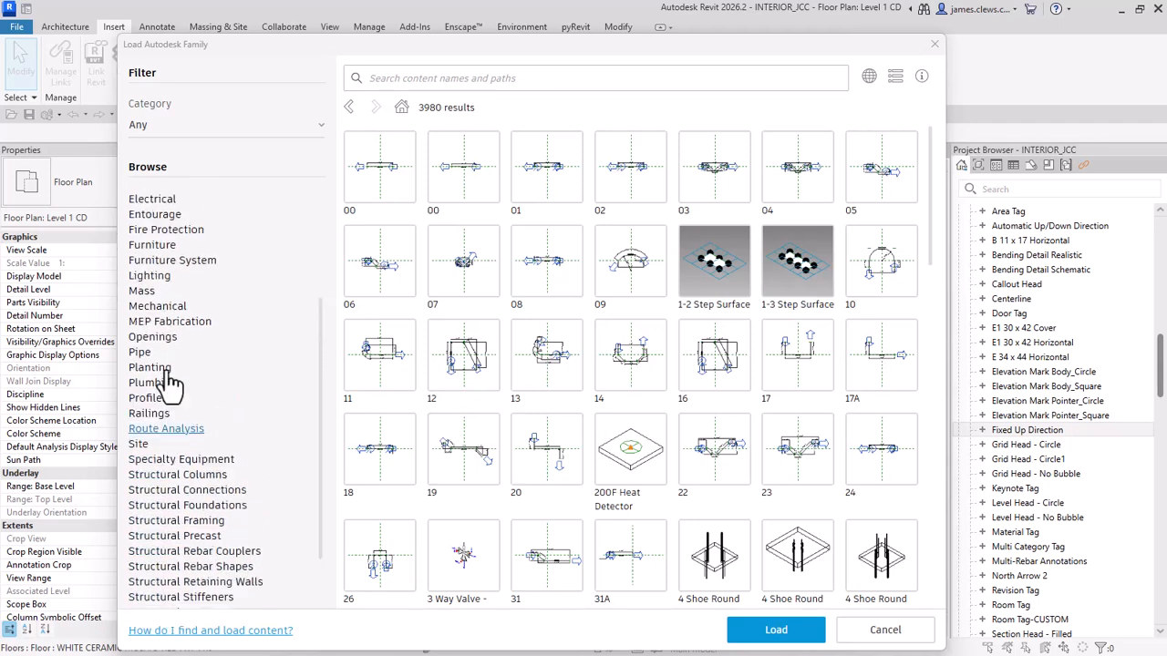
scroll(170, 351, up, 1)
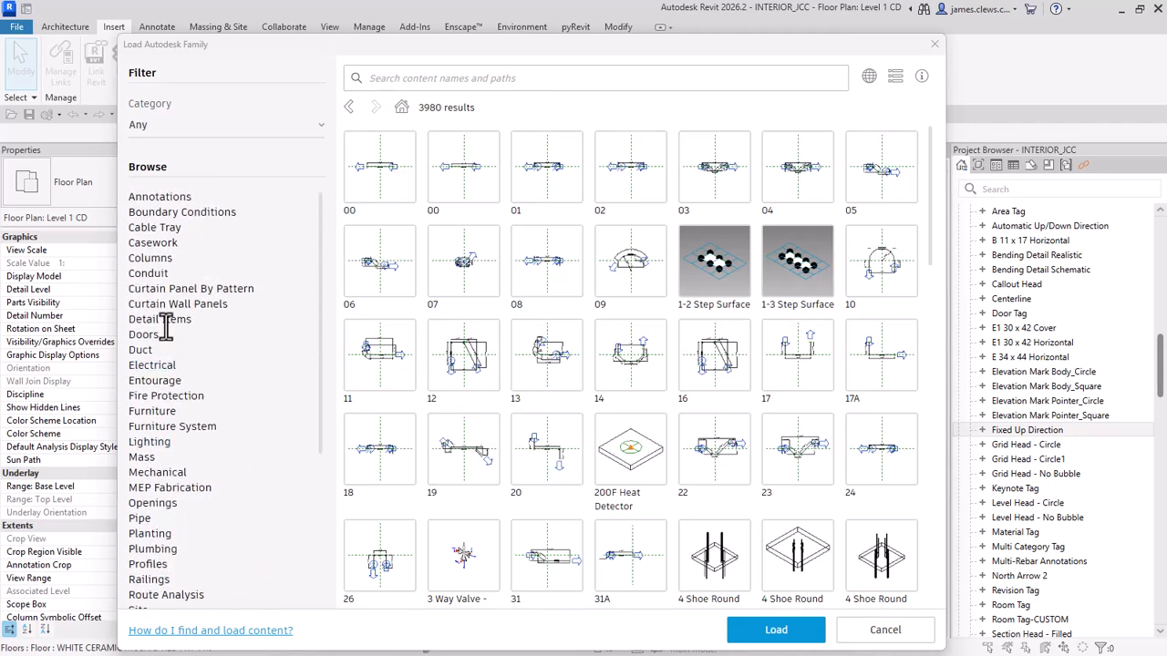
click(164, 203)
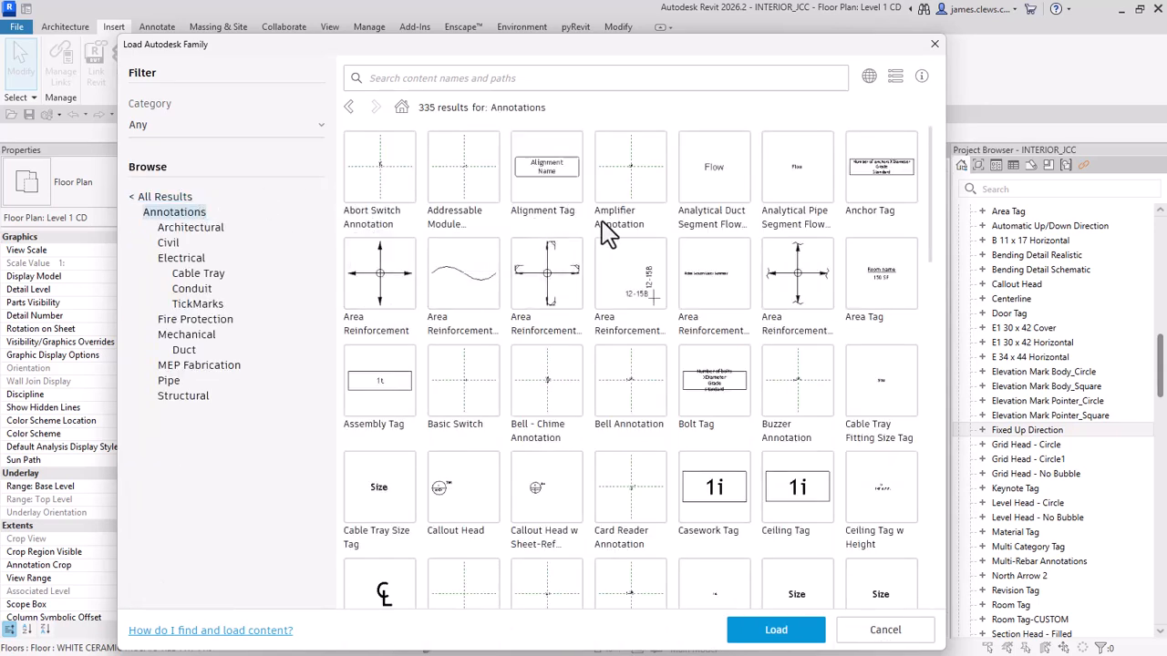
Step: Search the Annotations families for FURNI and load the Furniture Tag family into the project
scroll(451, 474, down, 1)
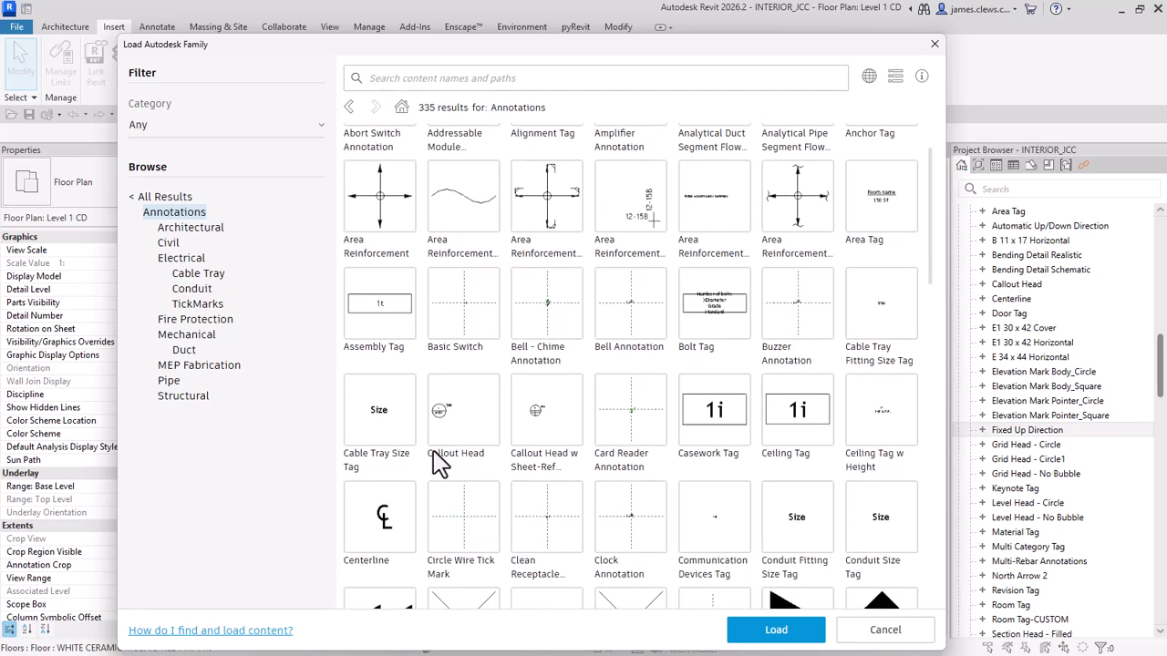
scroll(440, 463, down, 3)
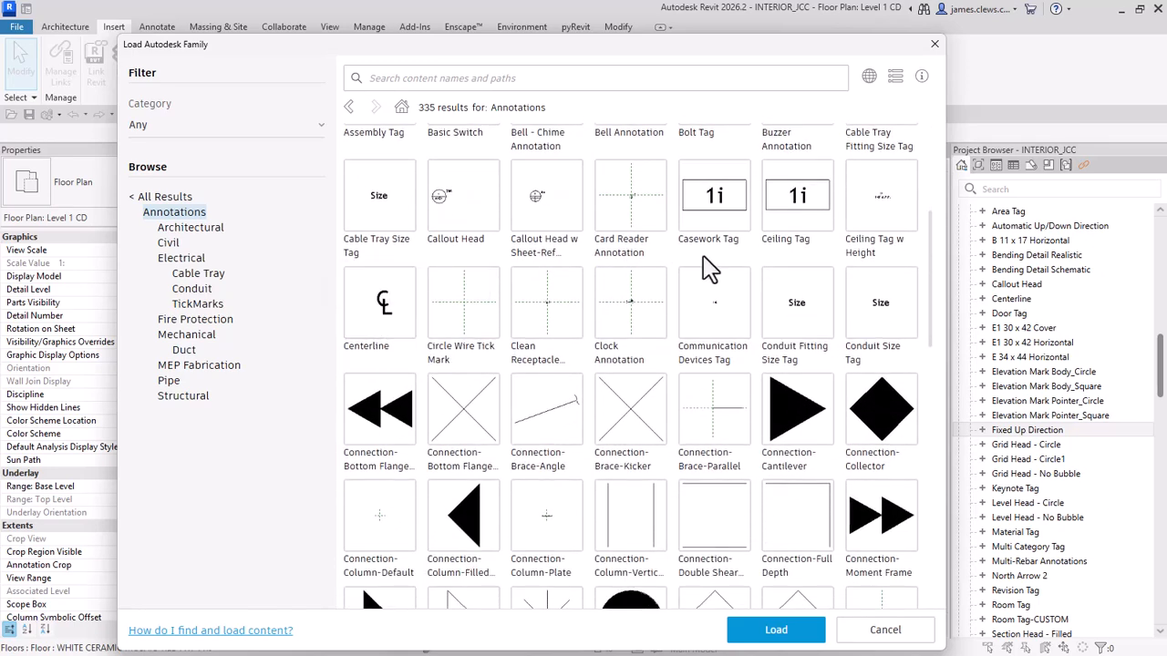
scroll(709, 269, down, 2)
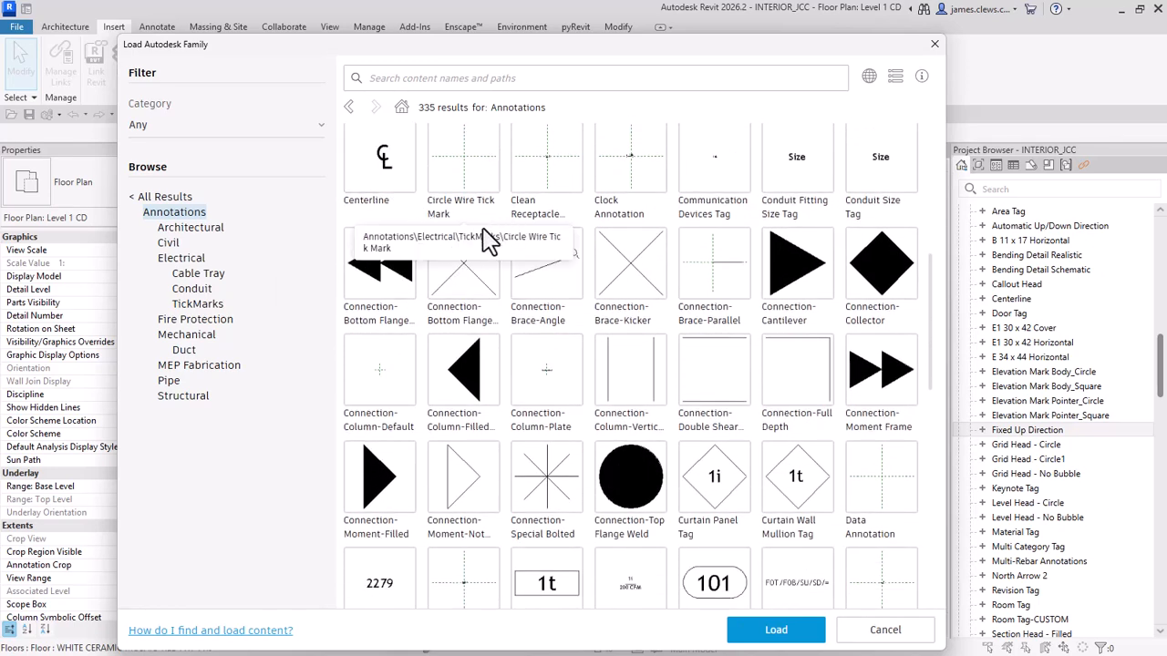
click(535, 84)
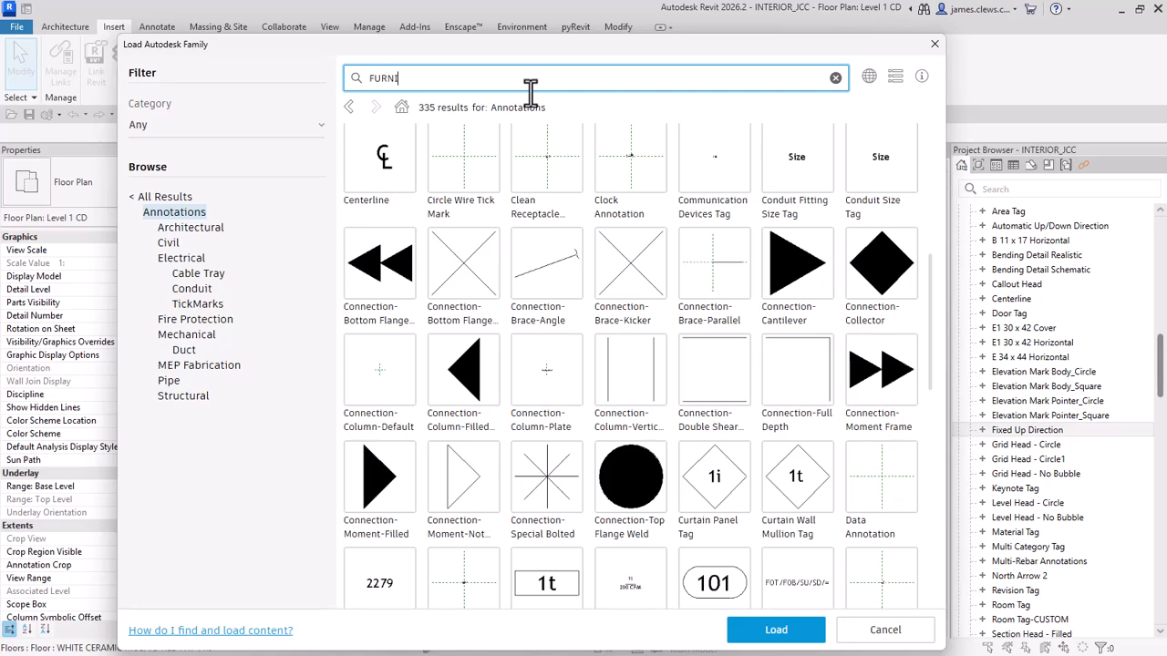
key(Return)
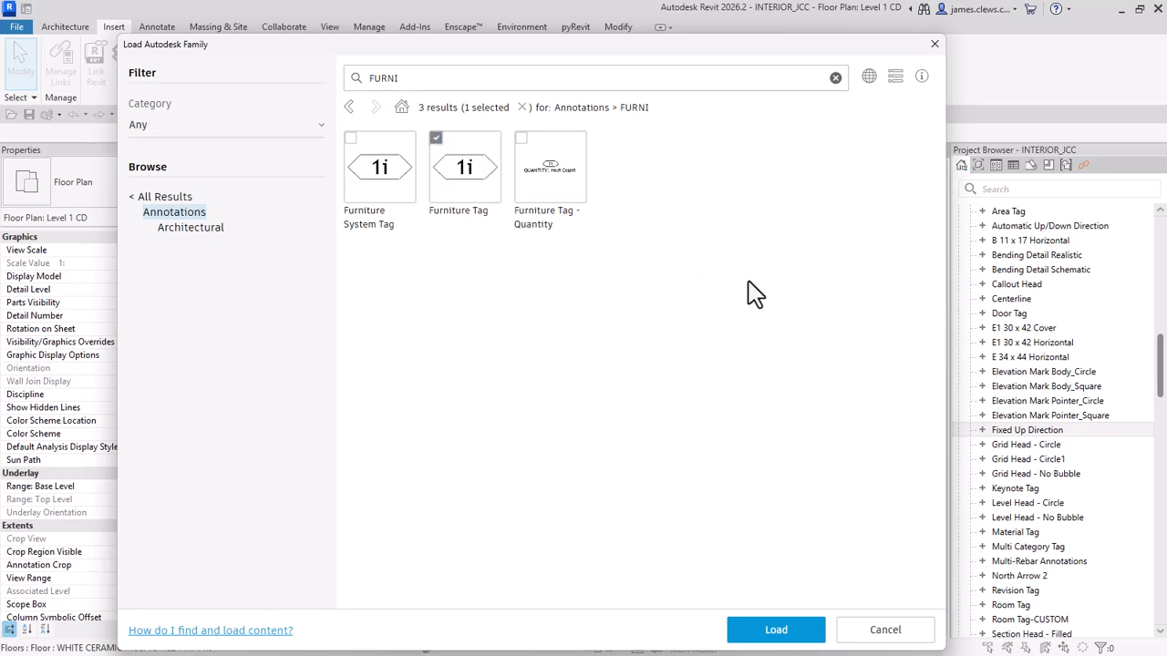
click(776, 632)
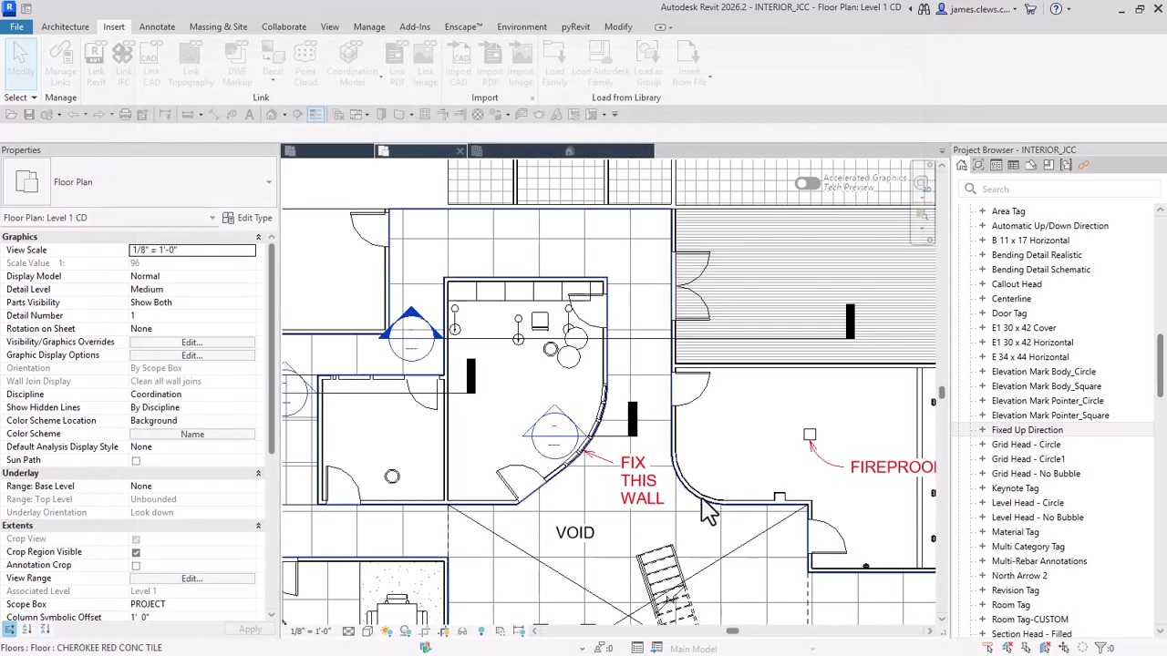
Step: Tag the Breuer chair by category using a Free End leader, placing its elbow and tag toward the file cabinets, and remove this trial tag
scroll(513, 323, up, 6)
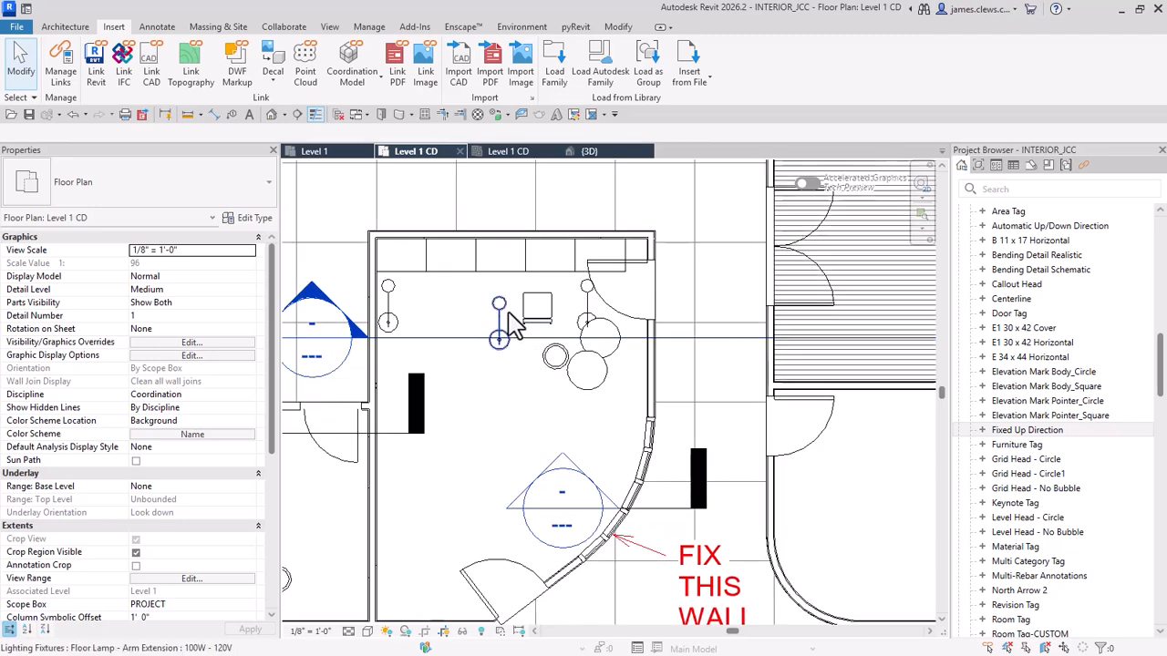
scroll(509, 313, up, 1)
middle_drag(510, 315, 628, 315)
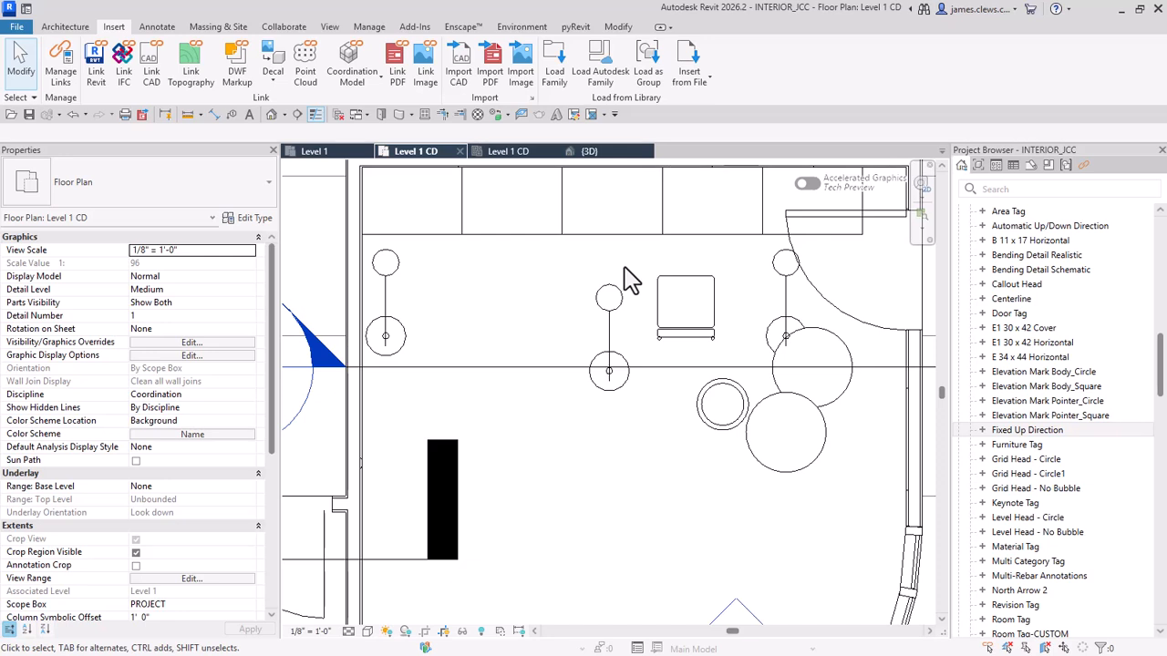
click(158, 27)
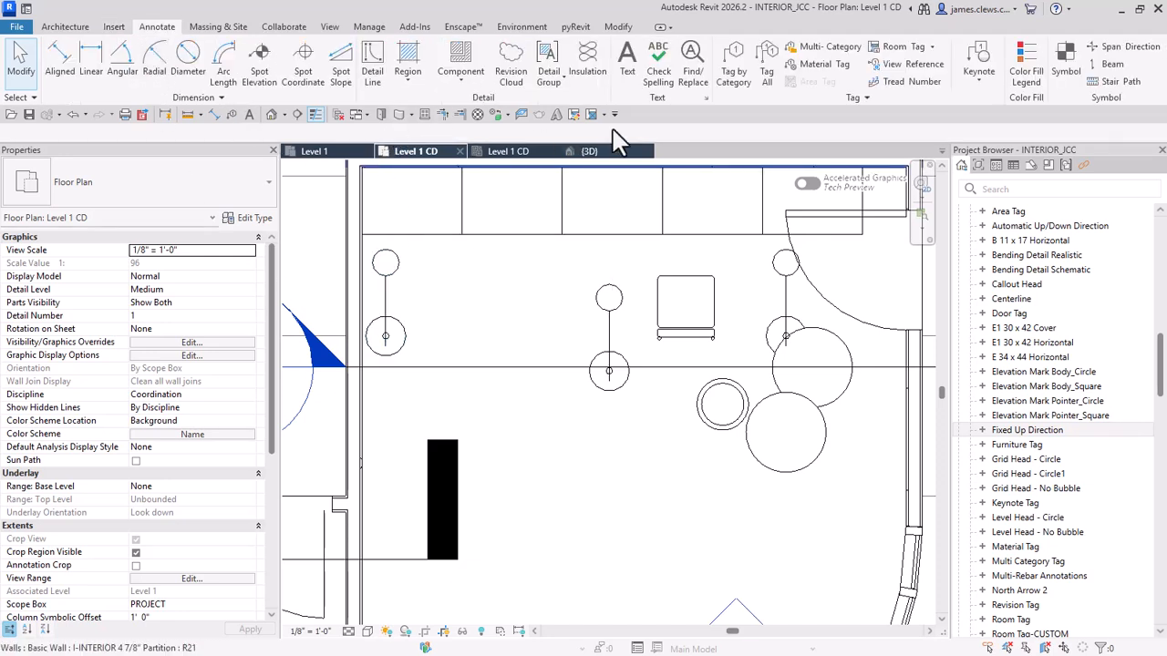
click(736, 81)
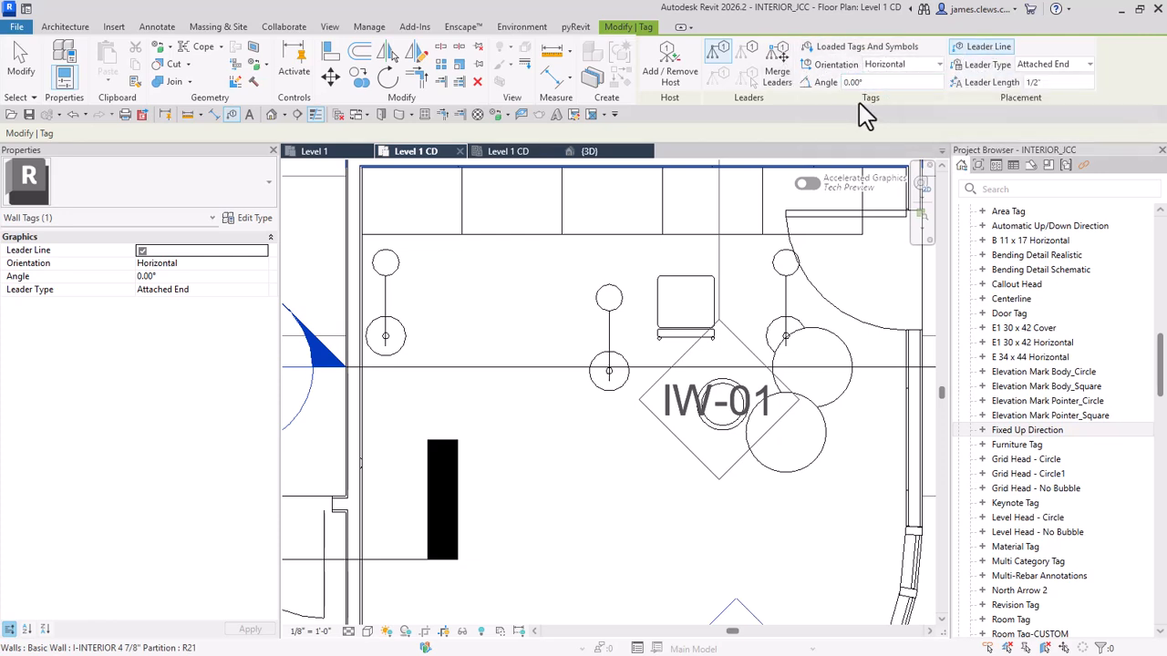
click(1089, 66)
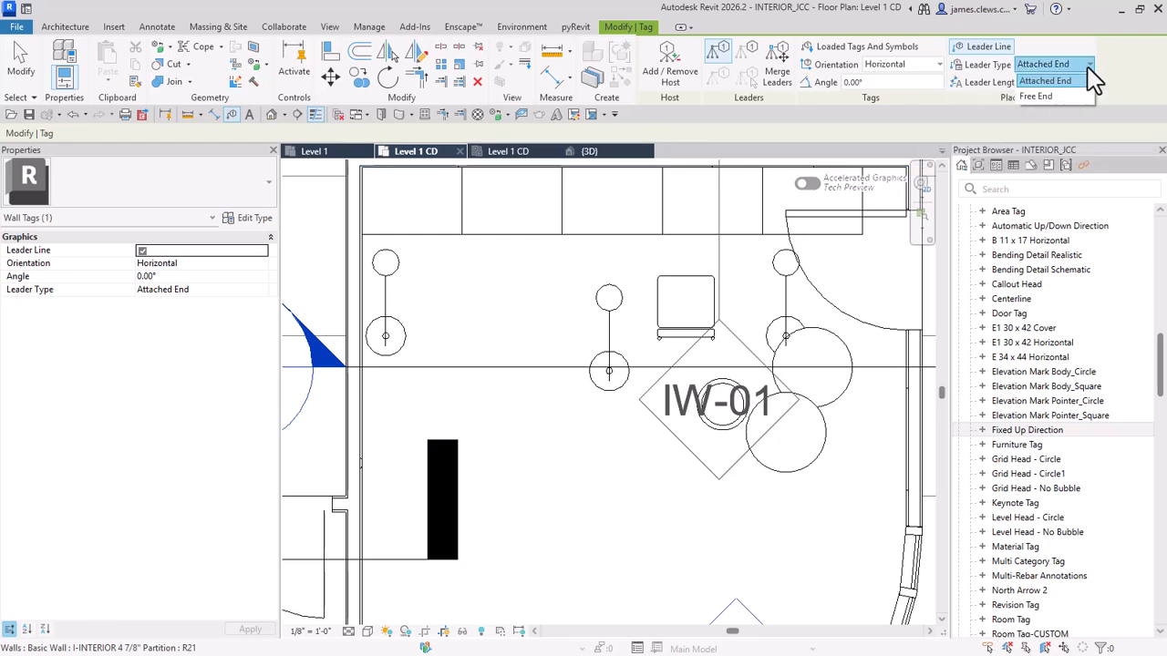
click(1034, 97)
scroll(679, 353, down, 1)
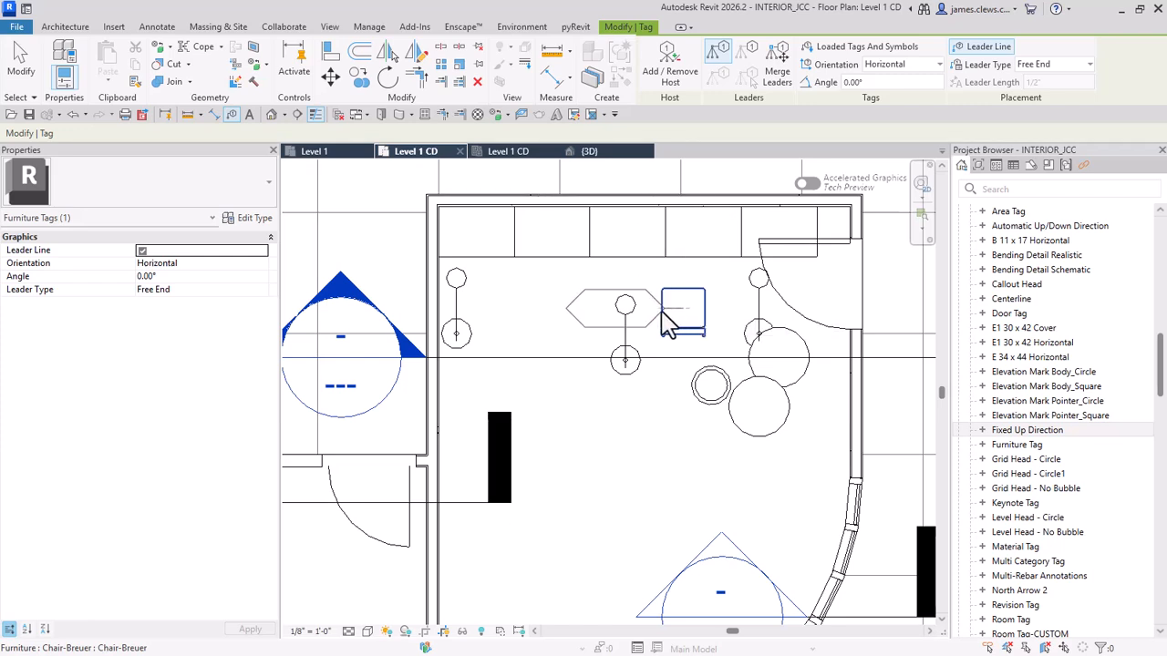
click(668, 323)
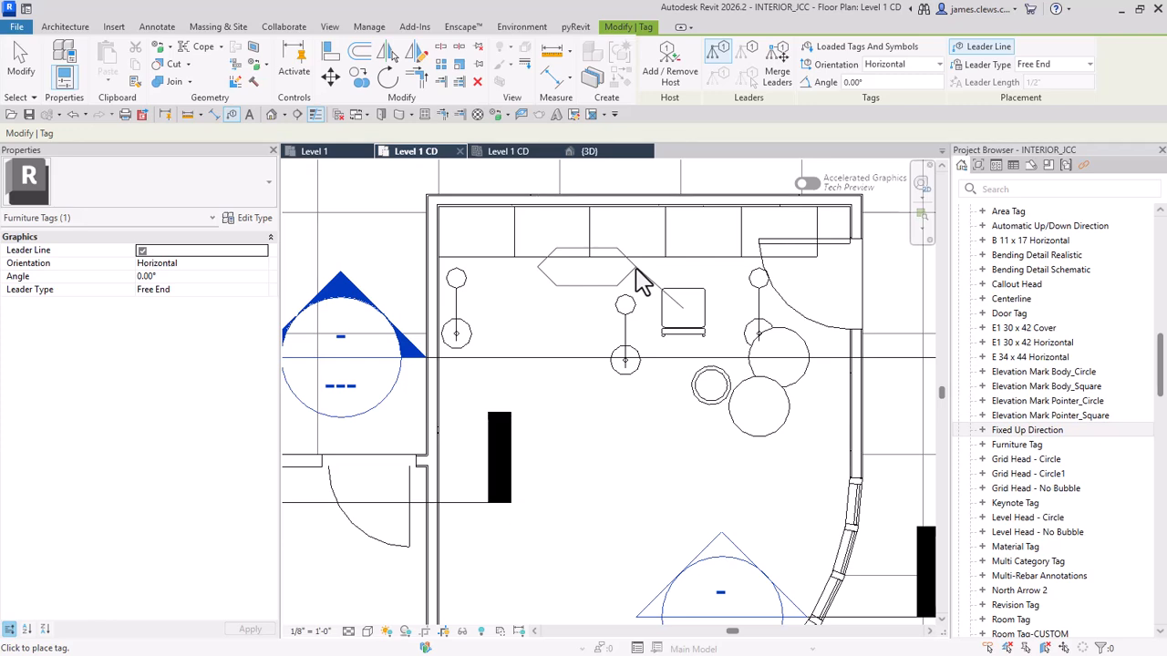
click(640, 279)
click(600, 283)
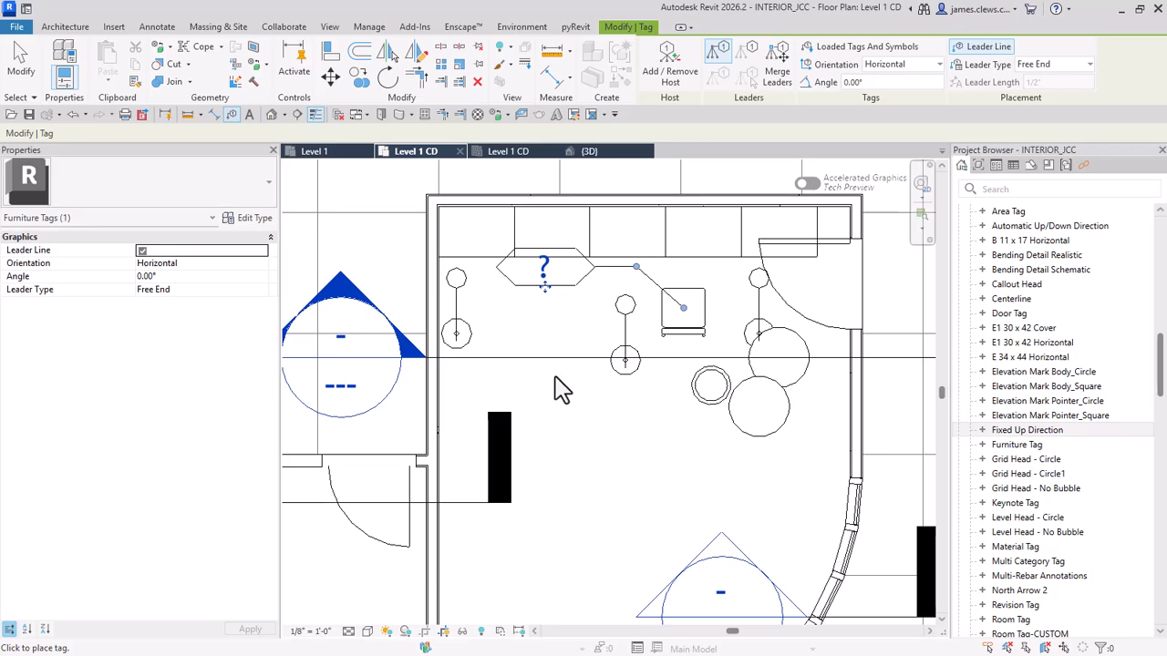
click(615, 288)
key(Escape)
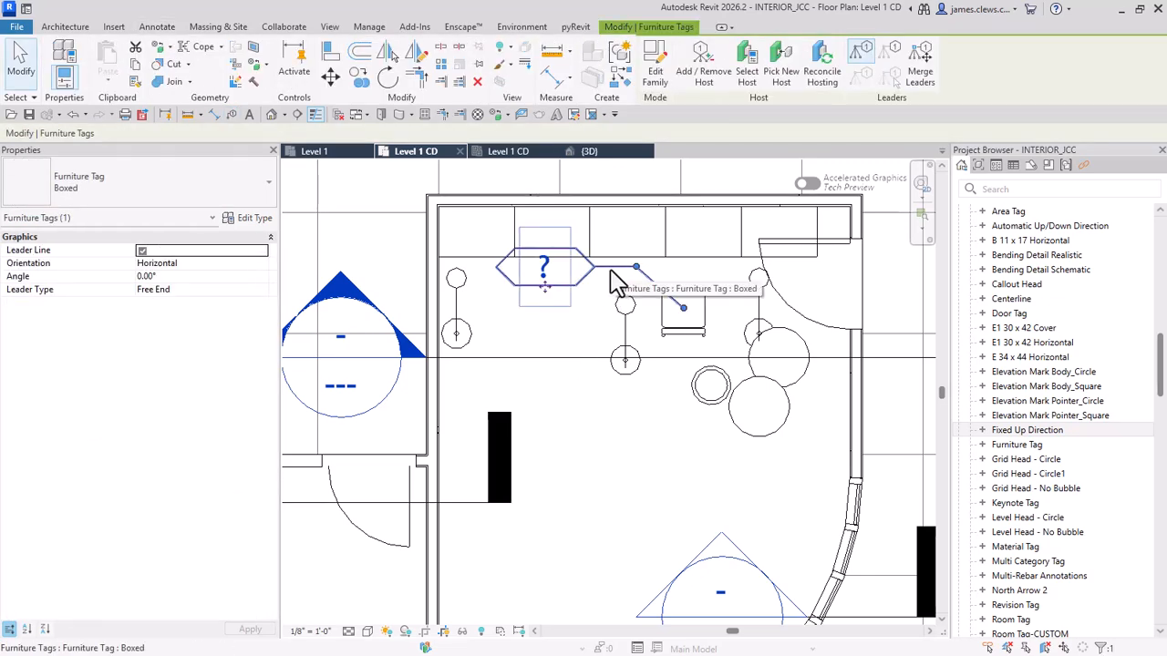
key(Escape)
Step: Start tagging all untagged objects in the current view, including Furniture Tags with the Furniture Tag : Standard type
scroll(597, 323, down, 3)
scroll(593, 328, down, 5)
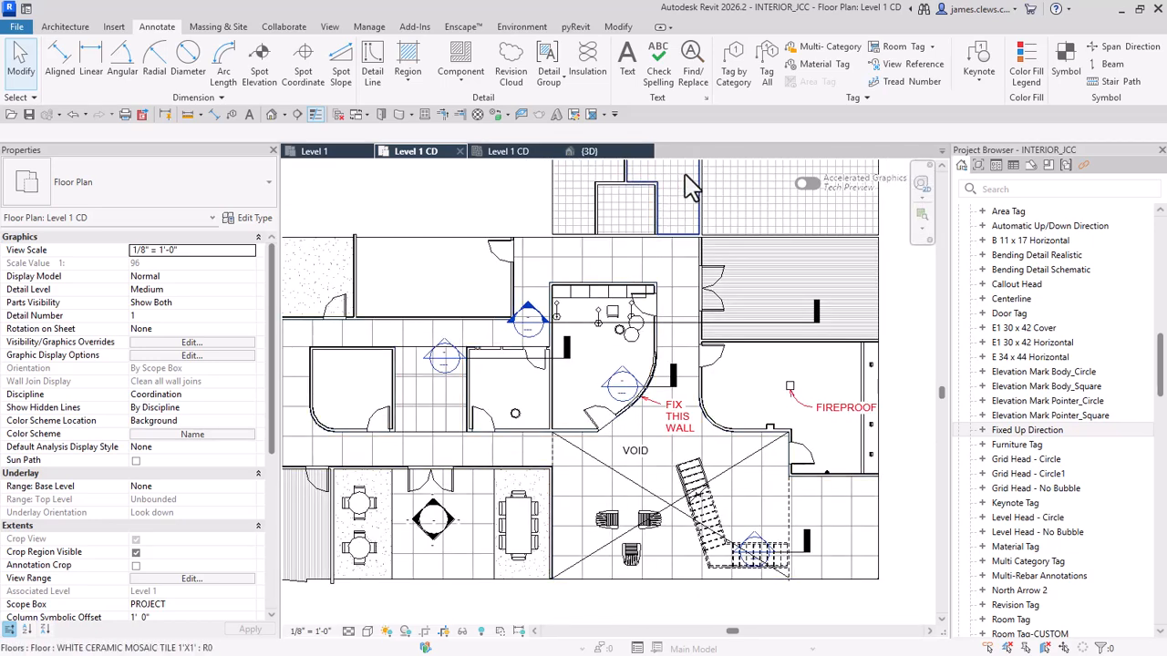
click(770, 82)
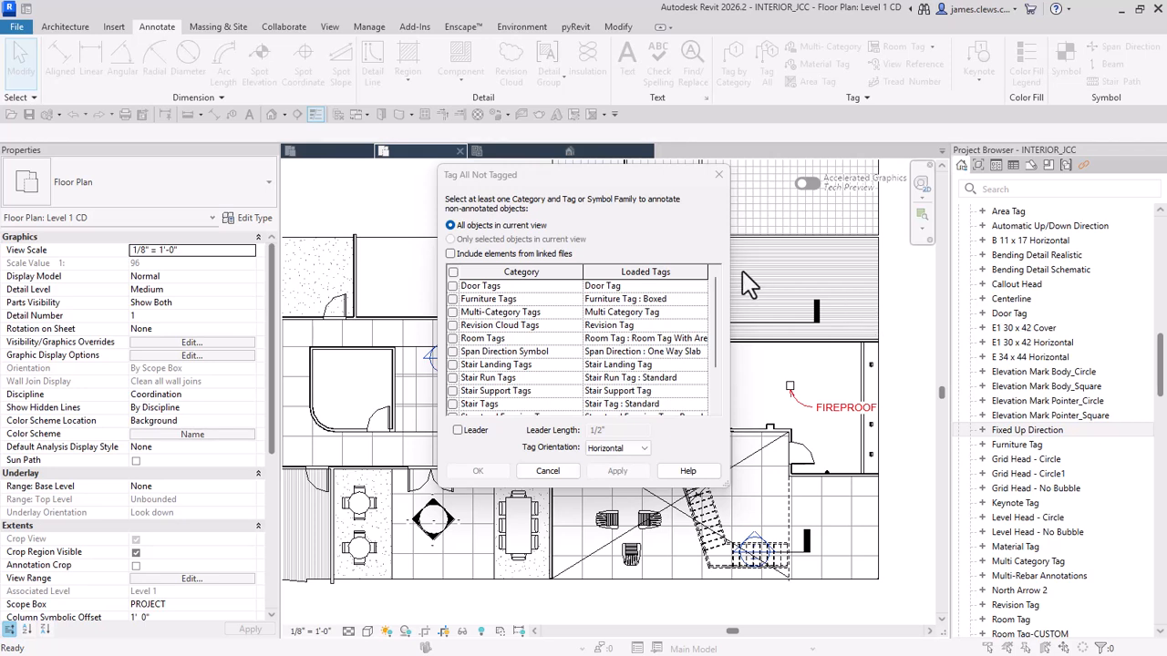
click(452, 299)
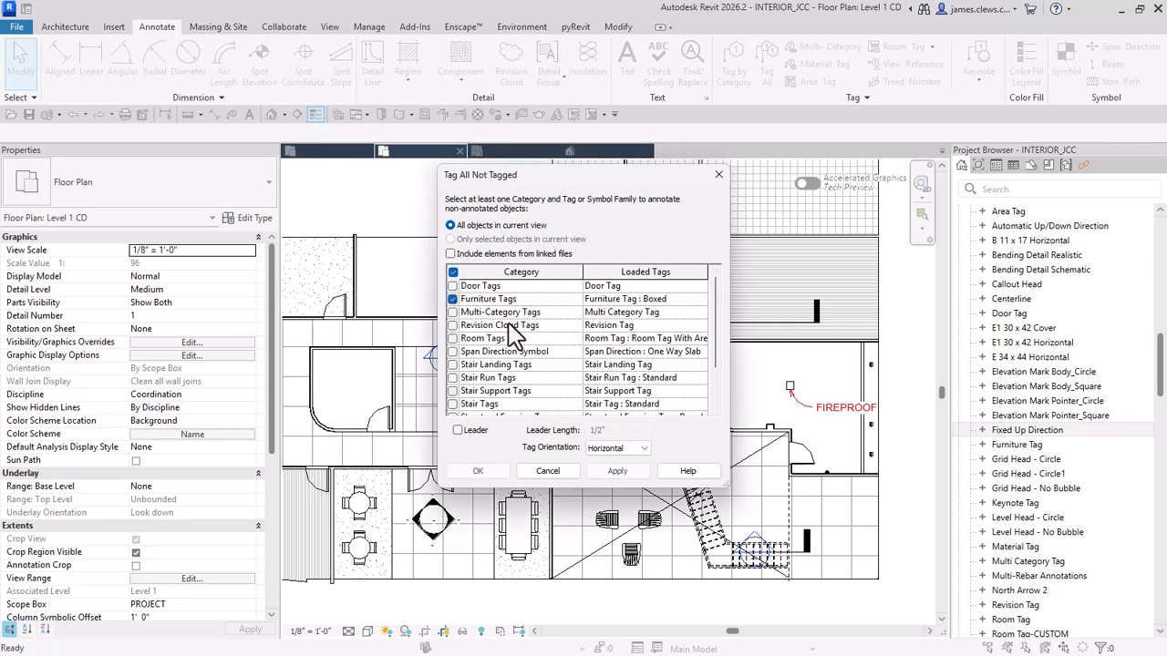
click(700, 301)
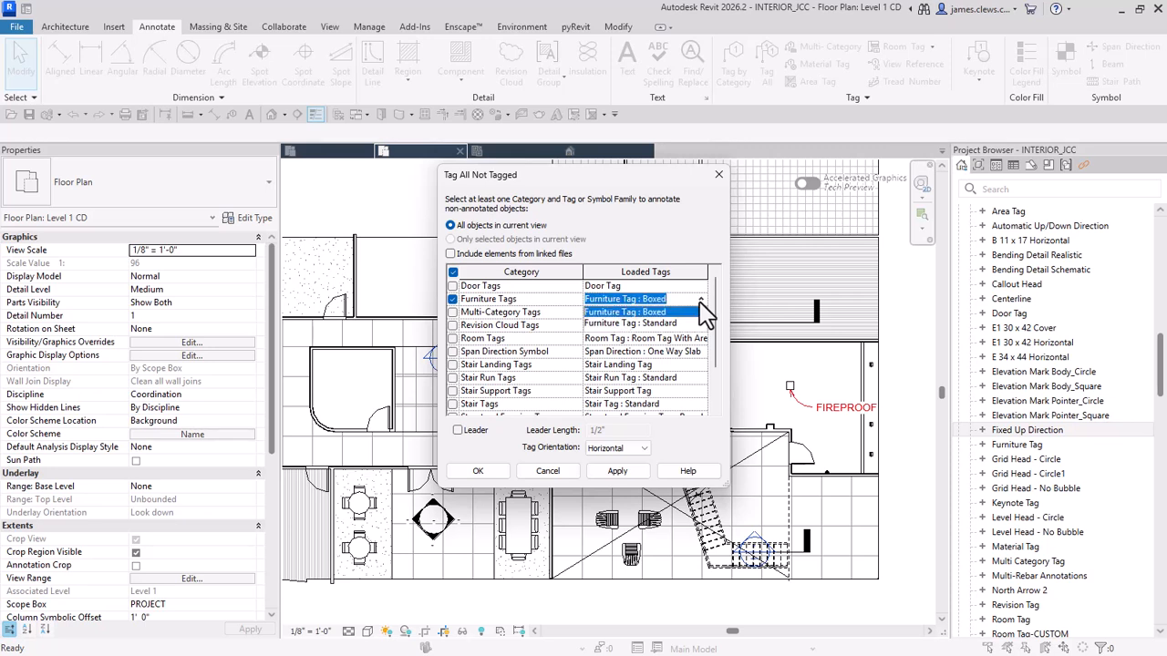
click(628, 323)
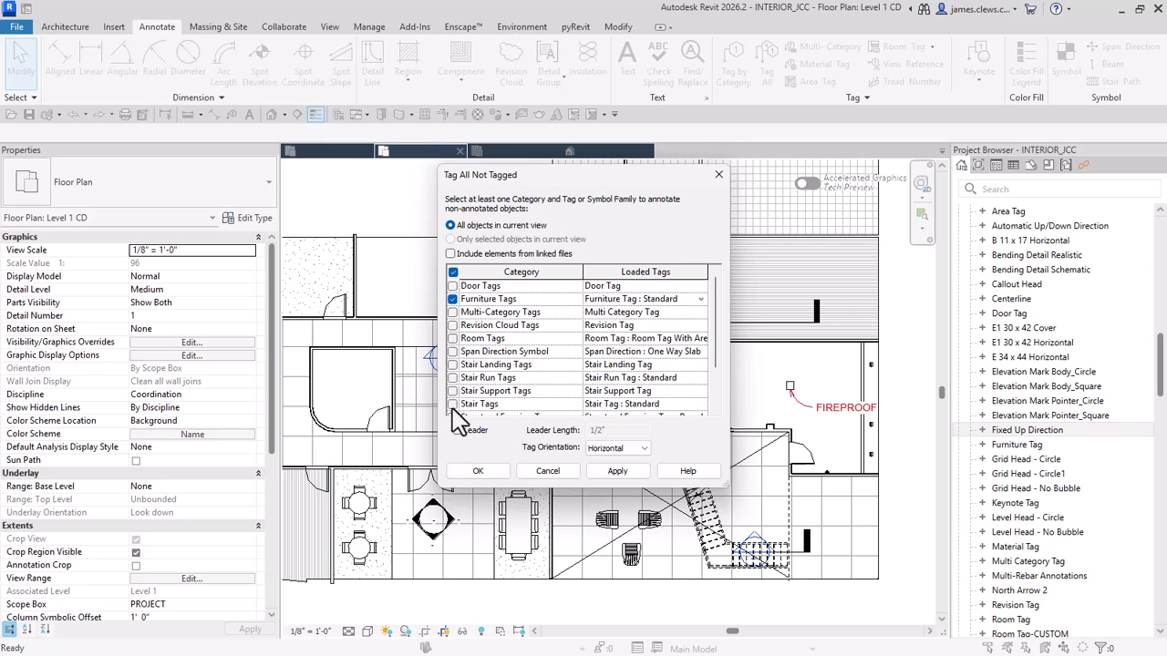
Step: Add Room Tags and Door Tags to the categories to tag, keeping Furniture Tags included
click(452, 338)
scroll(570, 324, down, 1)
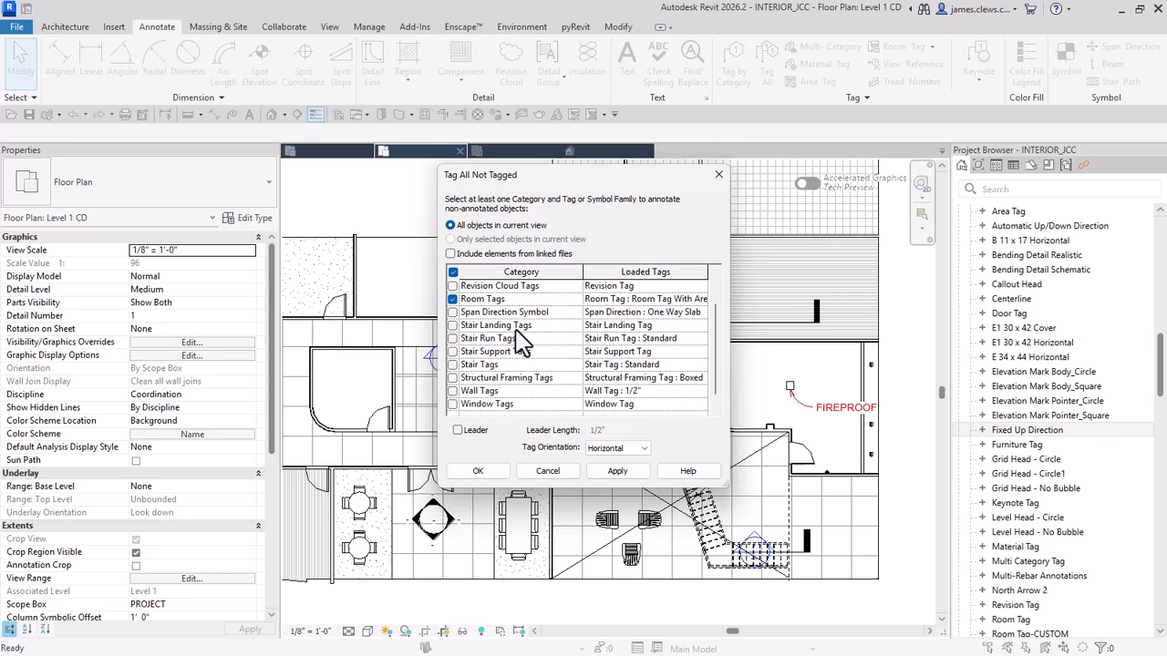
scroll(520, 341, down, 1)
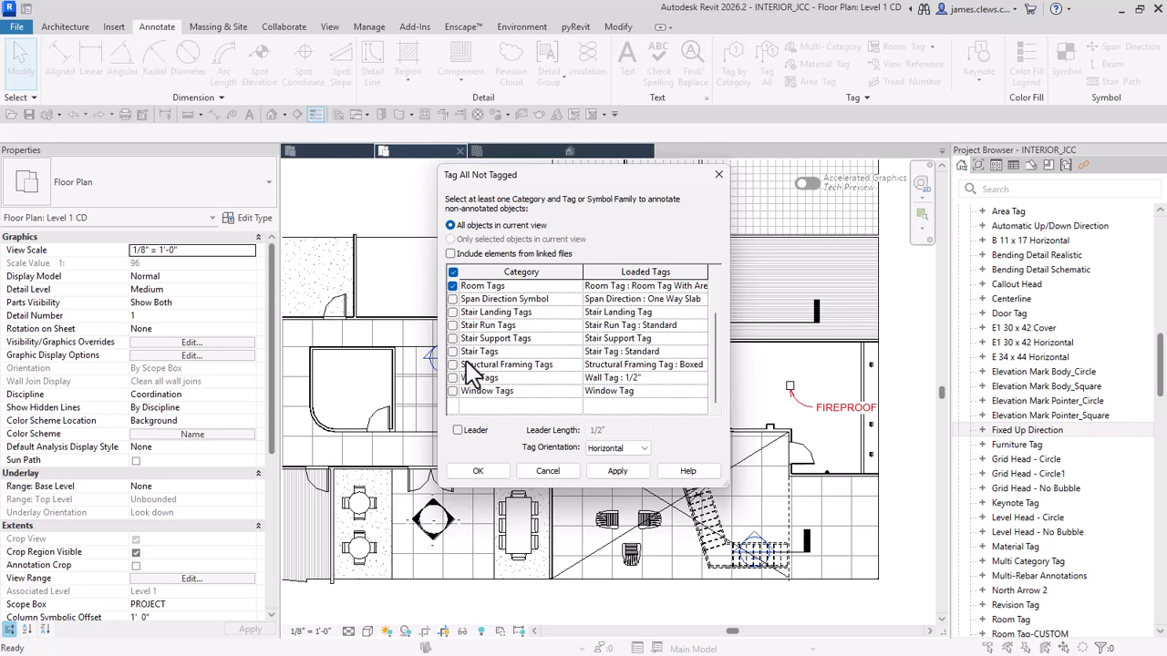
scroll(467, 374, up, 2)
click(452, 299)
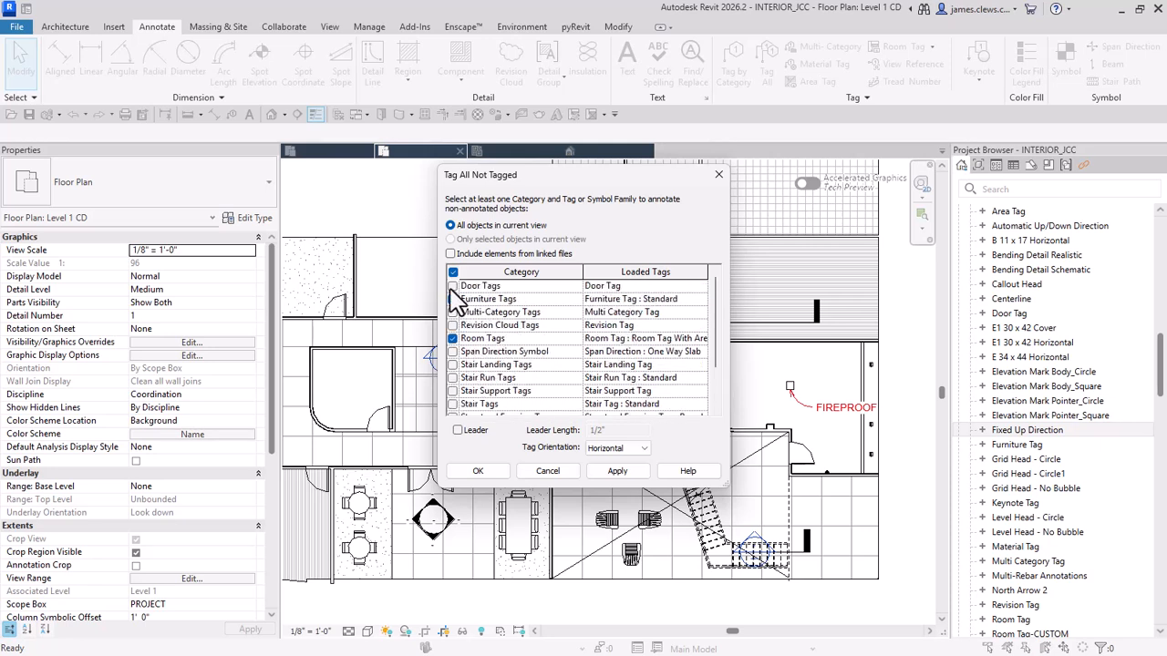
click(452, 286)
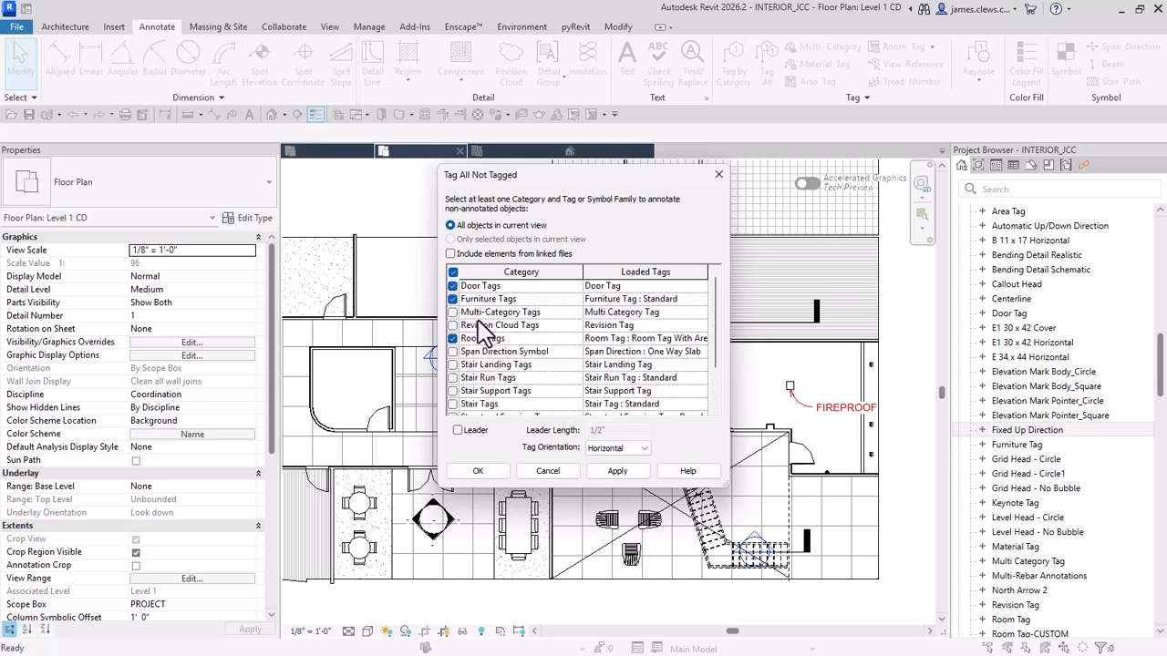
Step: Apply the selected tags to all objects in the view without leaders, enable the Rooms category visibility, and finish tagging
click(617, 470)
click(457, 430)
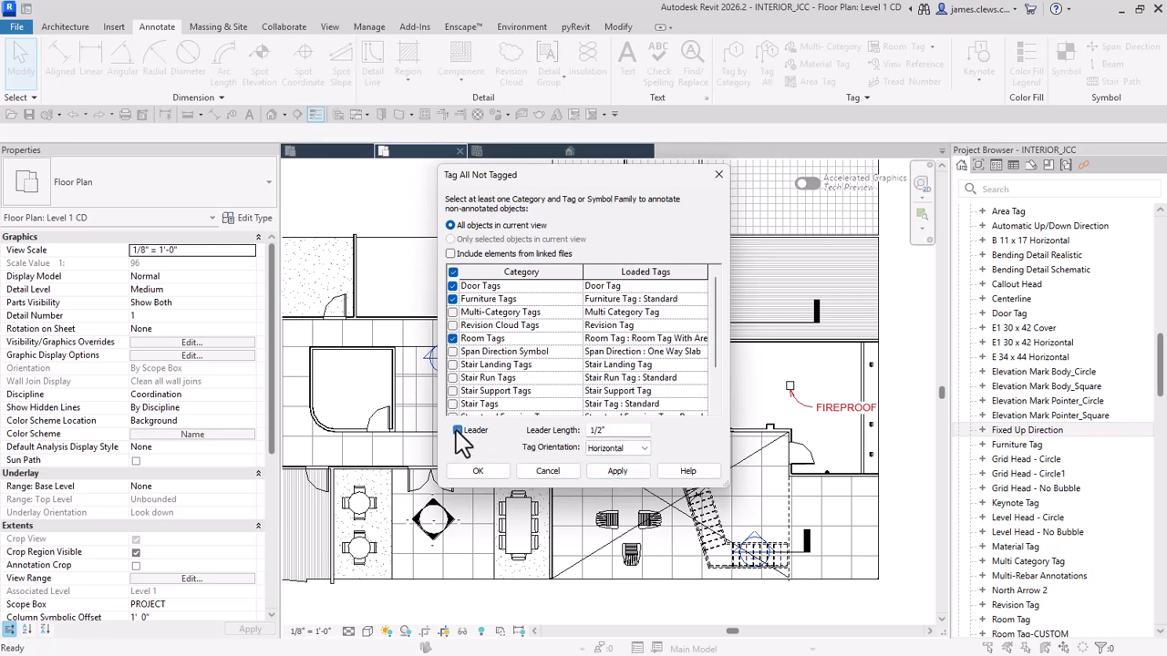
click(457, 431)
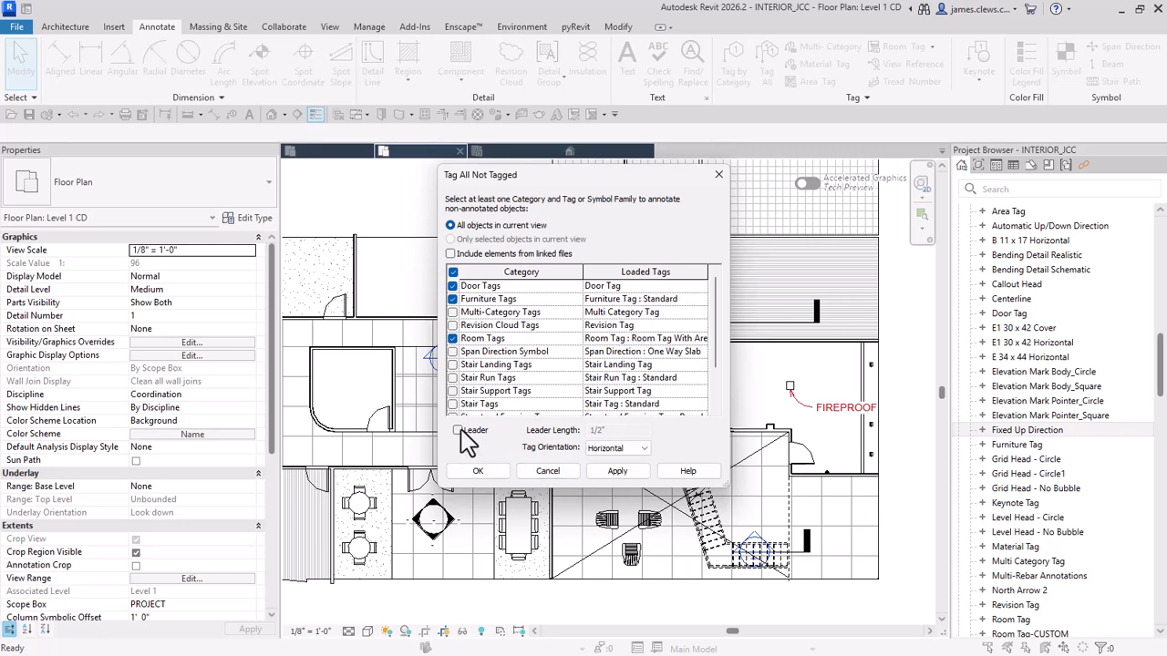
click(458, 430)
click(457, 430)
click(616, 474)
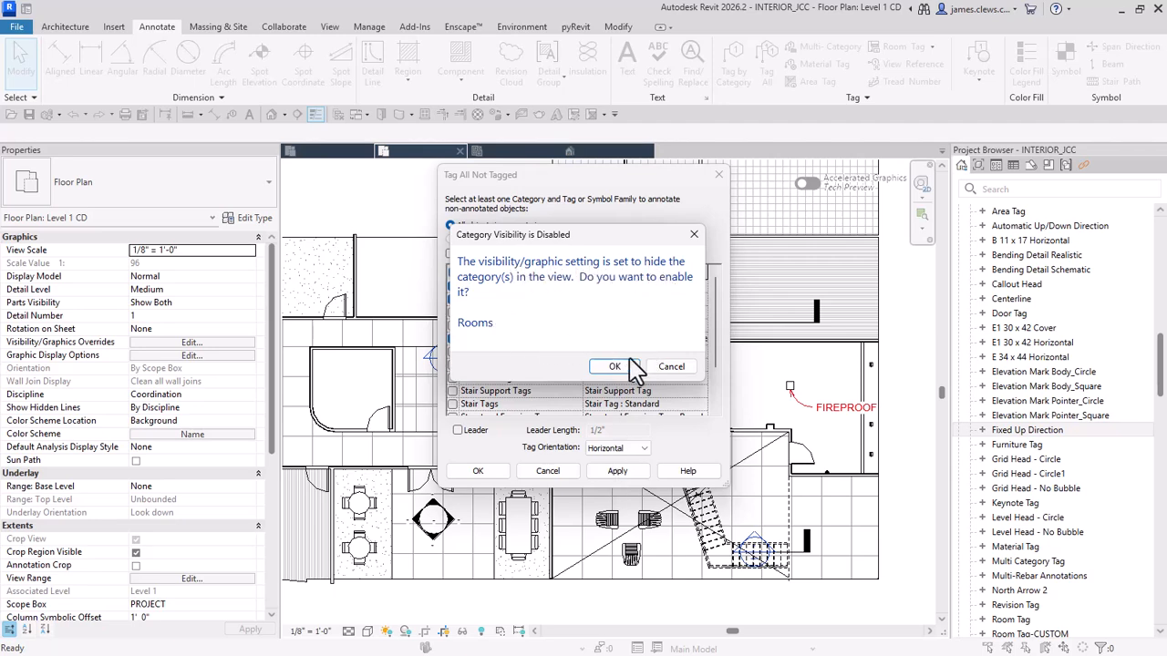
click(616, 366)
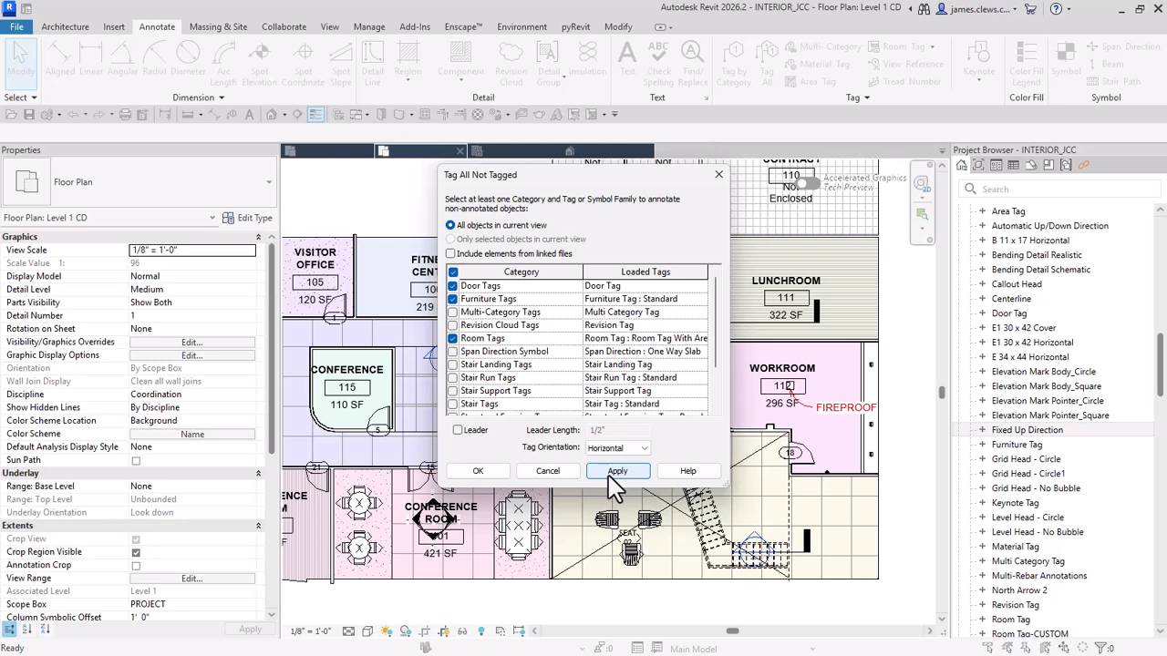
click(477, 471)
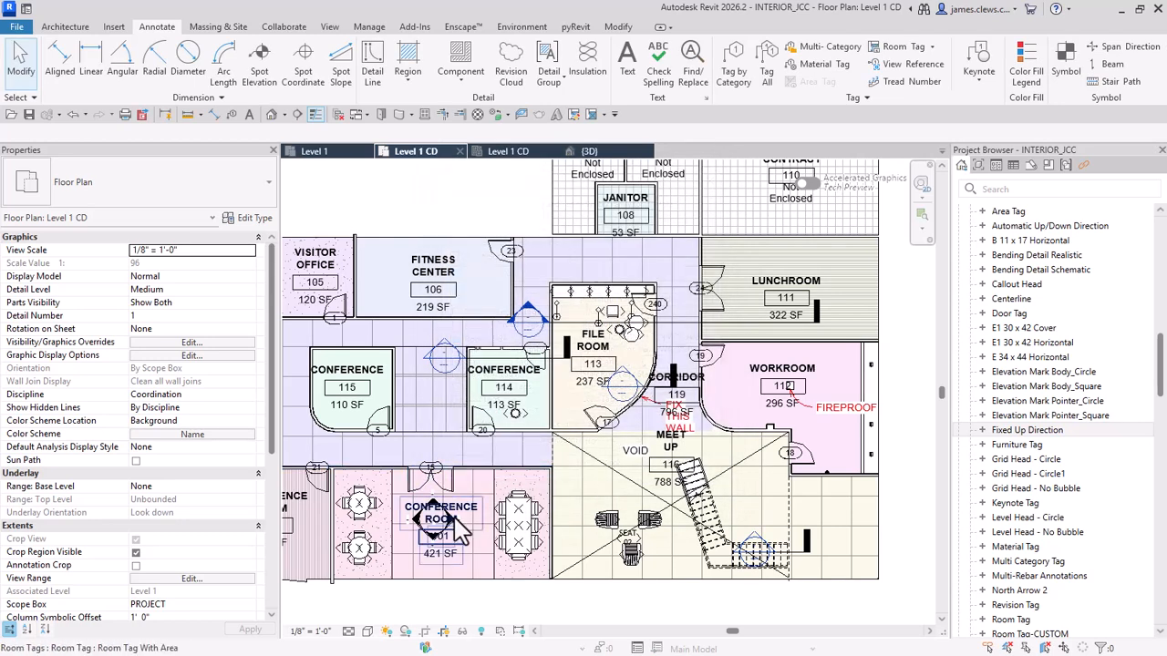
Step: Examine the furniture tags in the file room and the mark of the double door into the lunchroom
scroll(643, 315, up, 5)
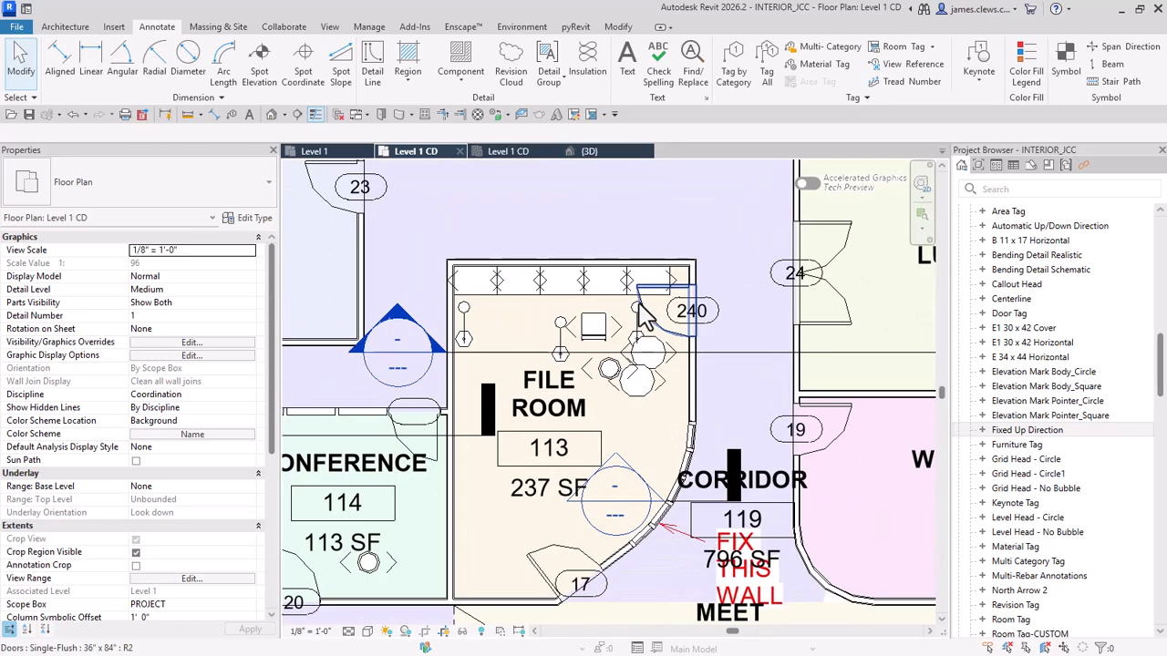
scroll(642, 315, up, 4)
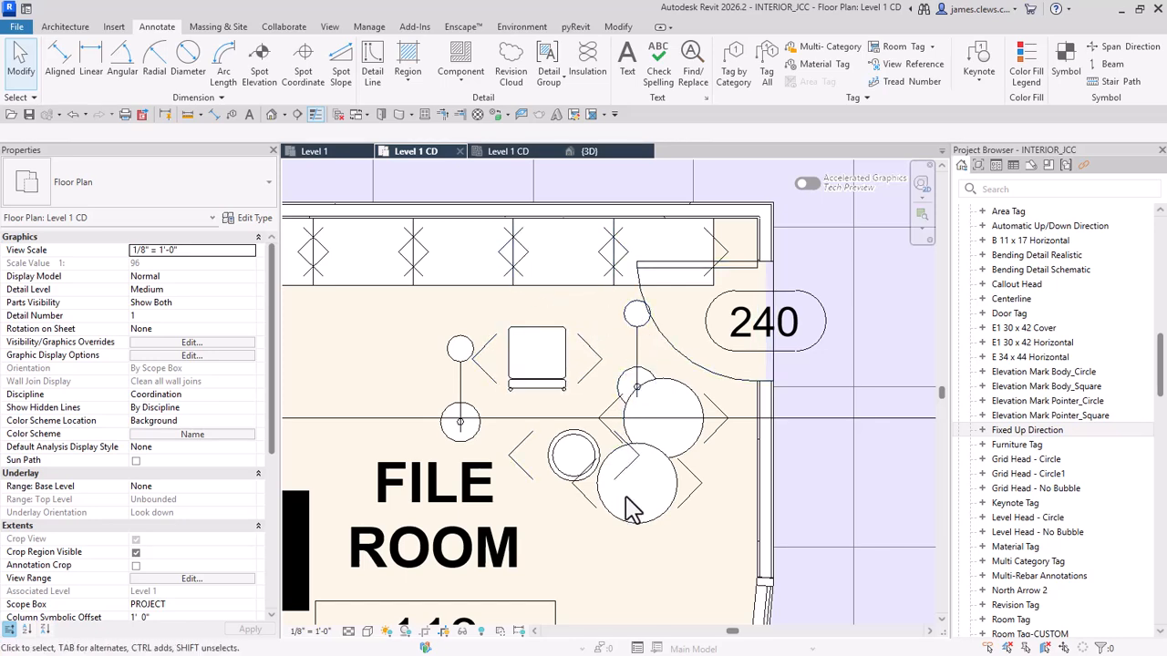
scroll(548, 477, down, 2)
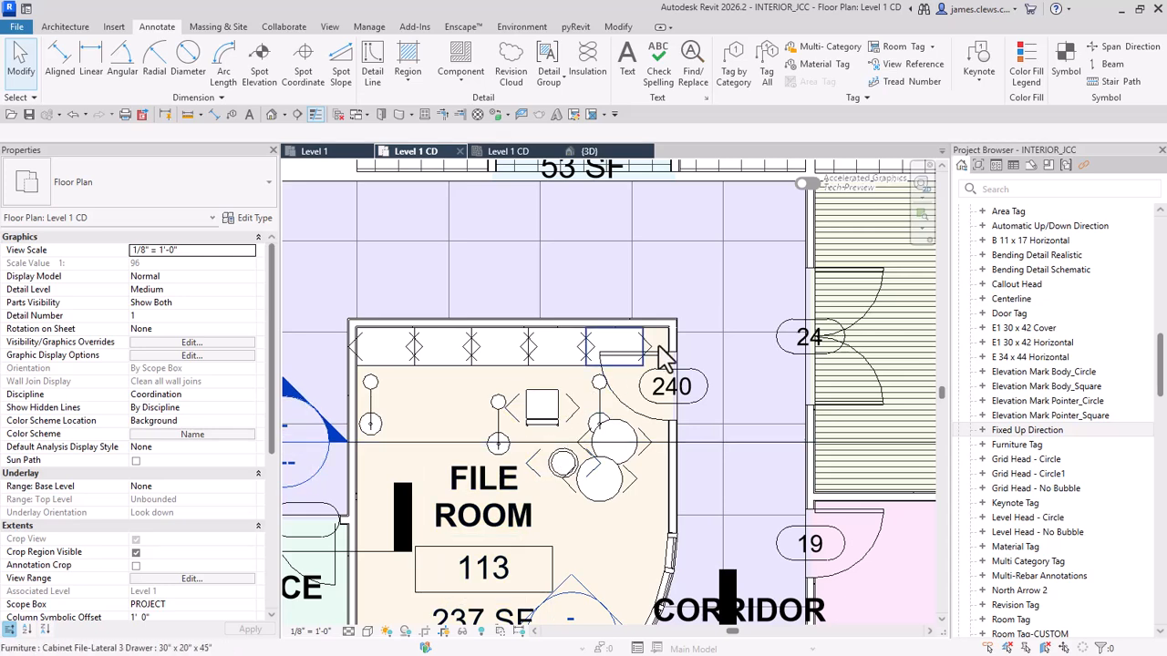
click(862, 317)
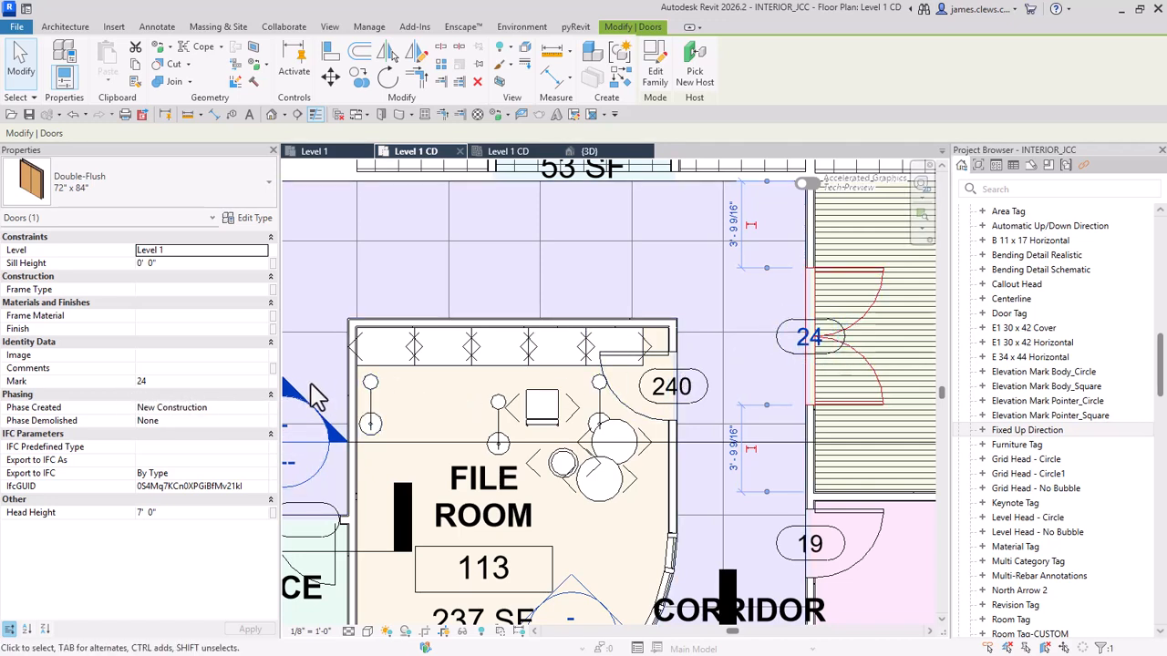
key(Escape)
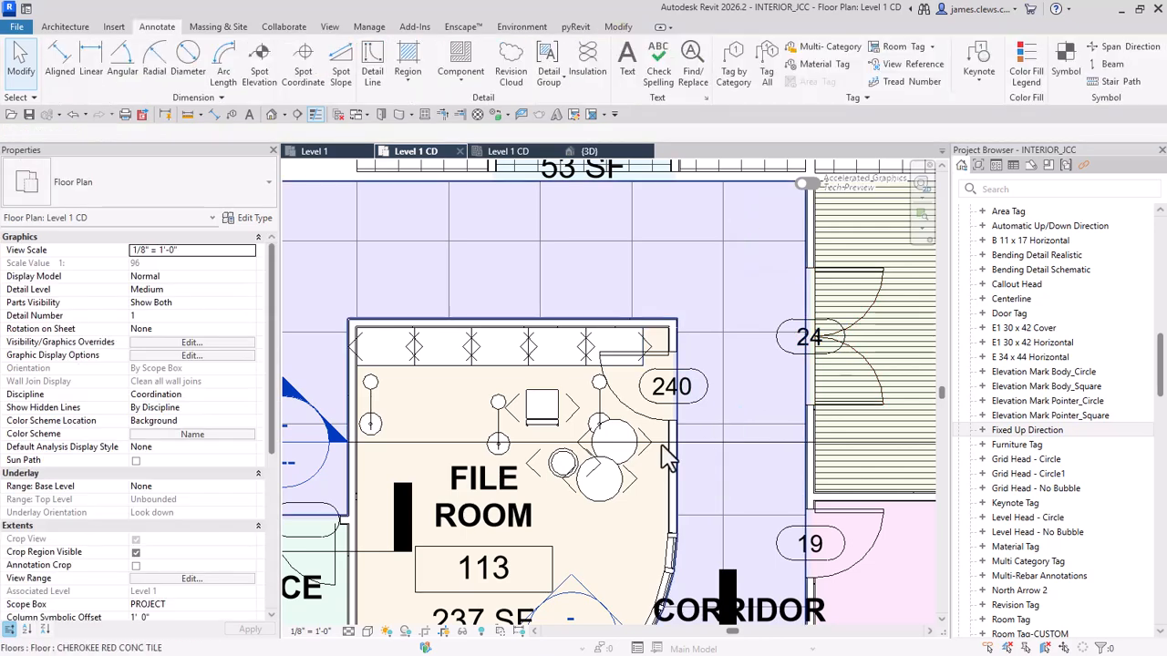
Step: Set the Breuer chair's furniture tag value in the file room to CH01 and accept the type parameter change
scroll(581, 410, up, 1)
scroll(581, 410, up, 3)
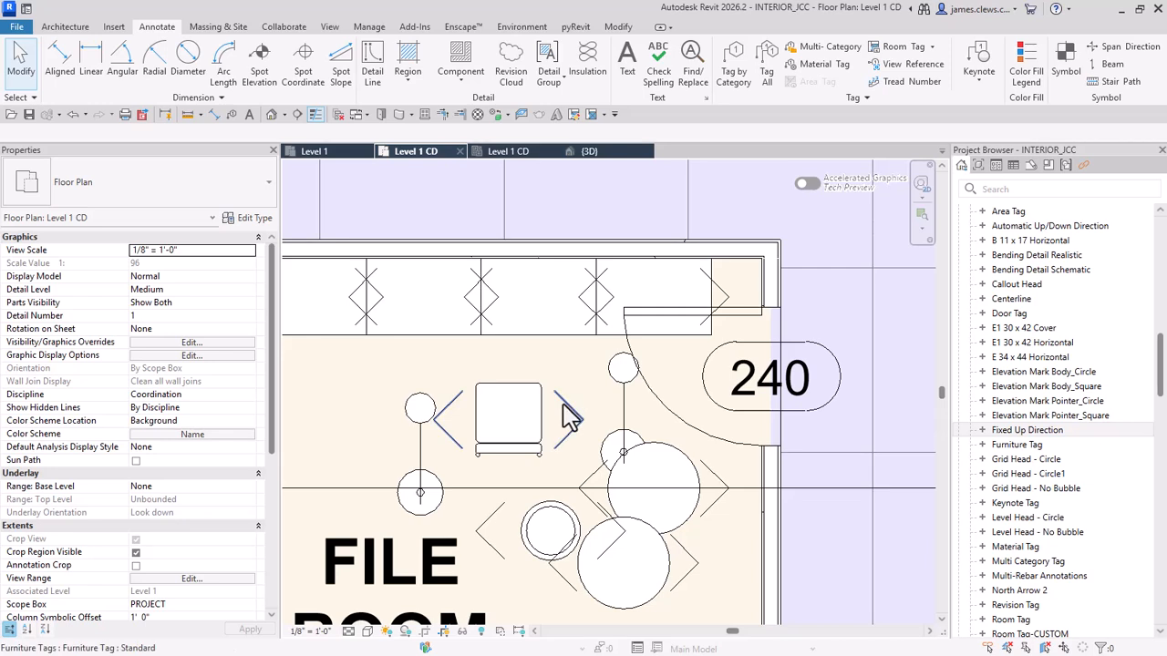
click(567, 417)
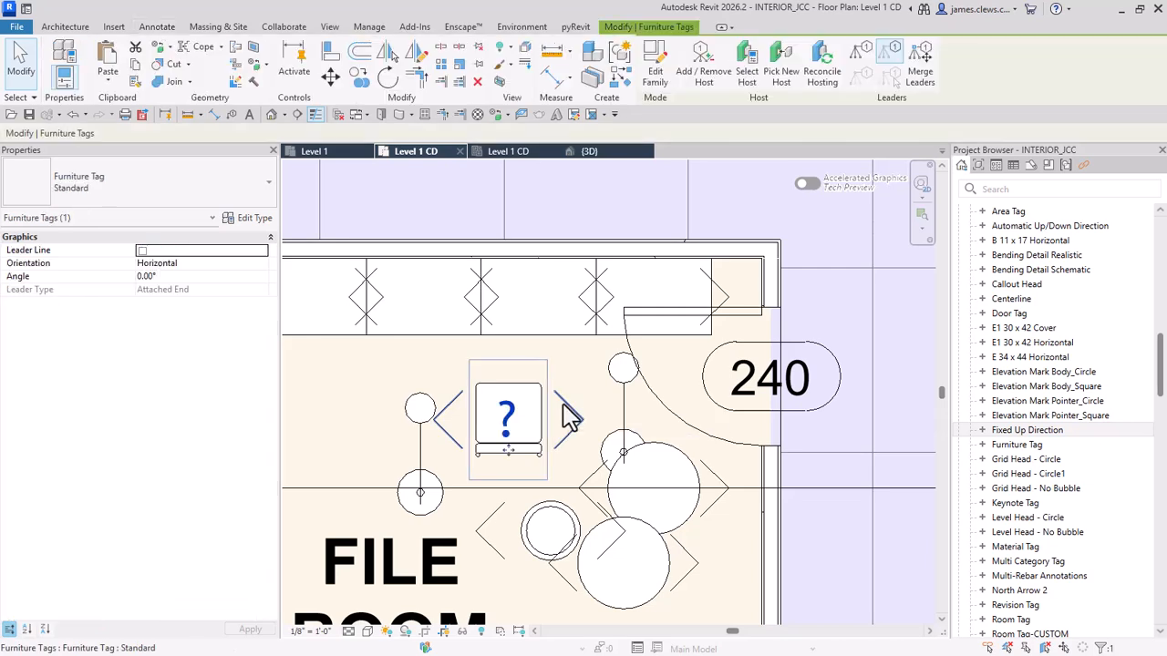
click(508, 421)
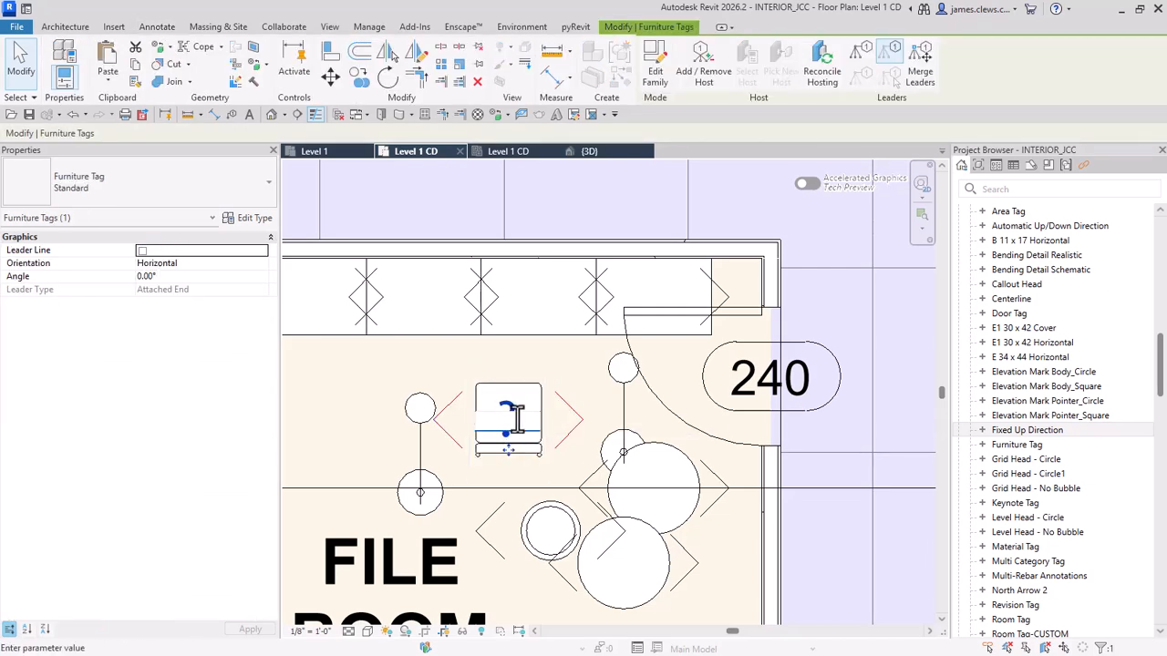
text(cH01)
click(442, 393)
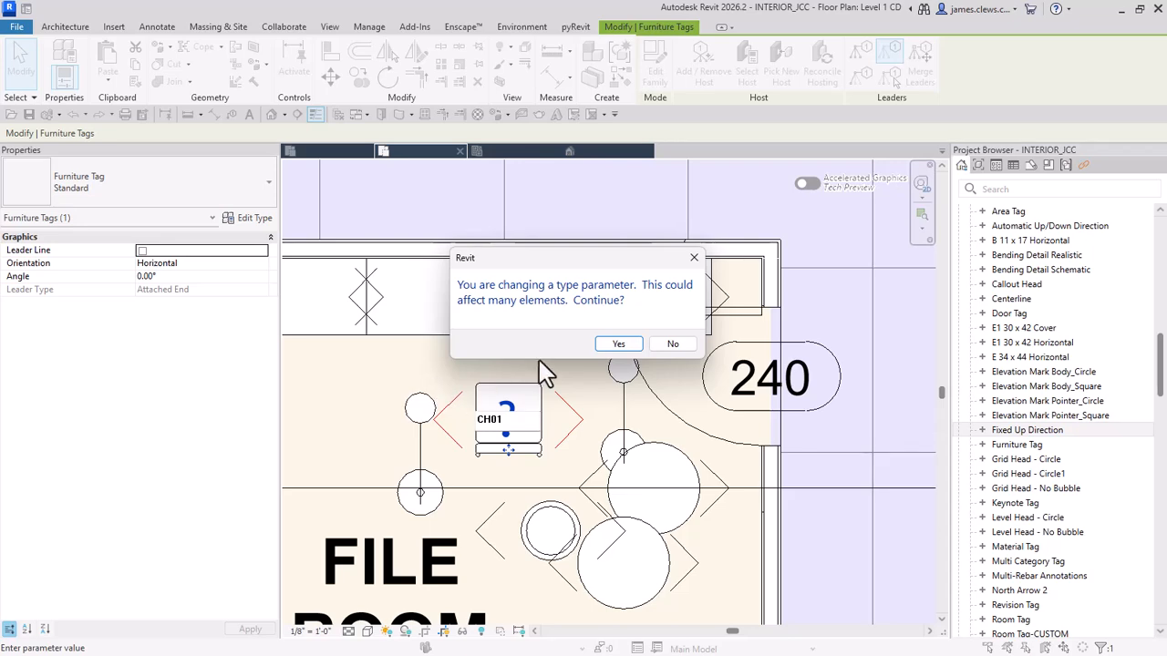
click(622, 346)
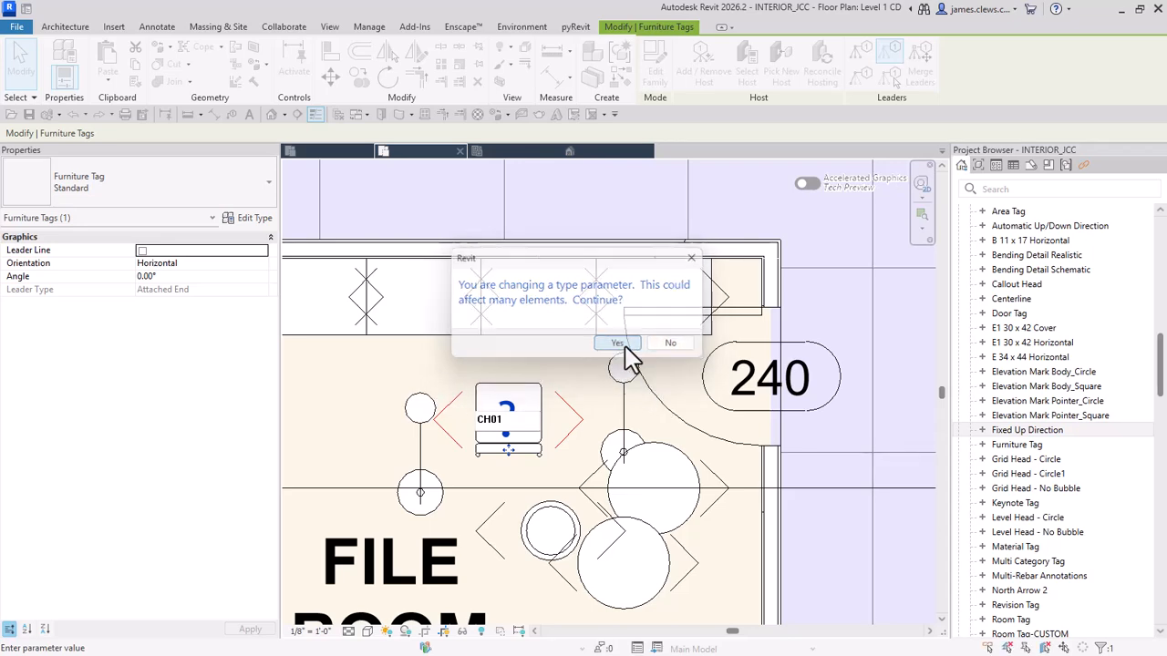
scroll(538, 474, down, 3)
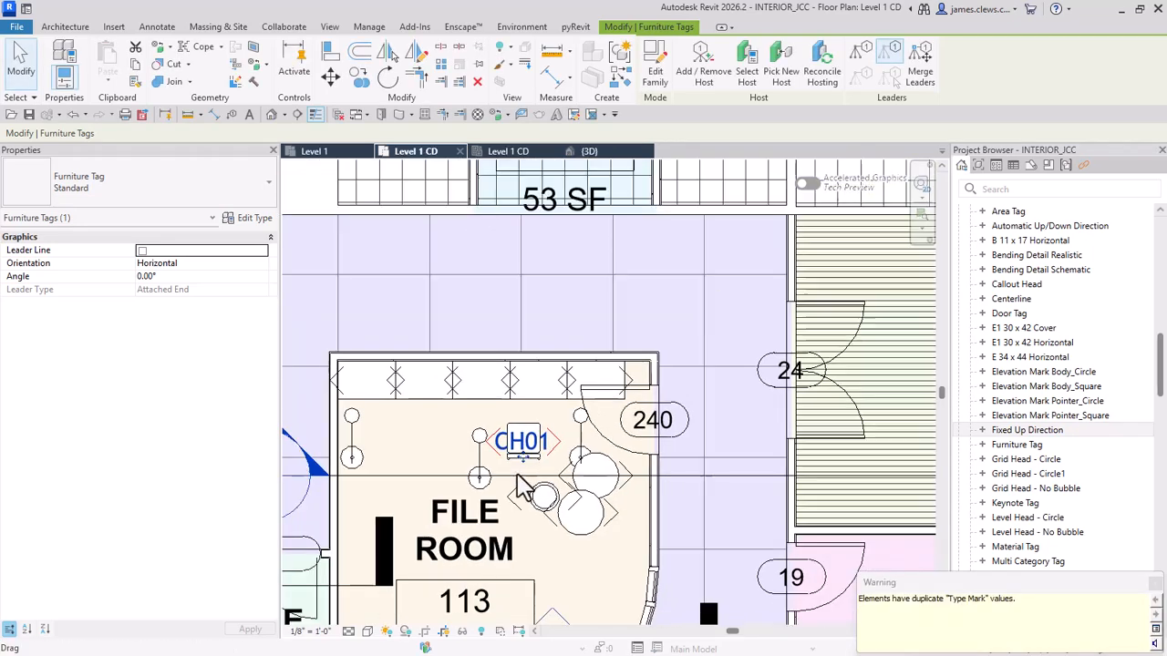
scroll(392, 483, up, 1)
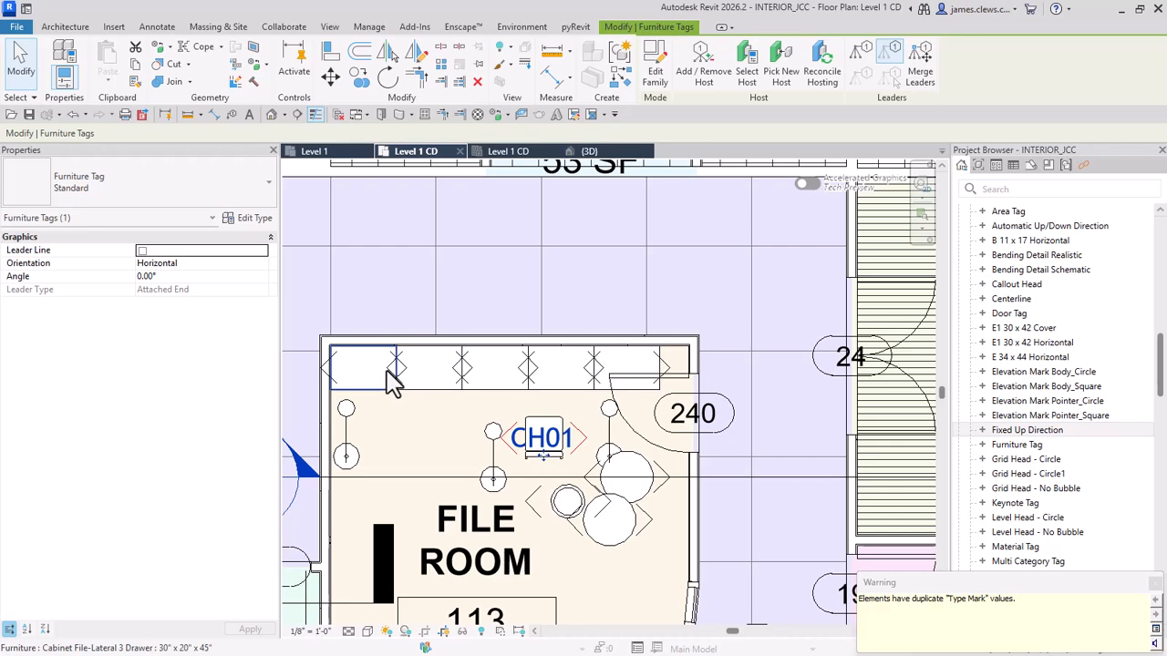
Step: Set the furniture tag of the file room's four-drawer lateral cabinet to ST1 and accept the type parameter change
scroll(415, 378, up, 2)
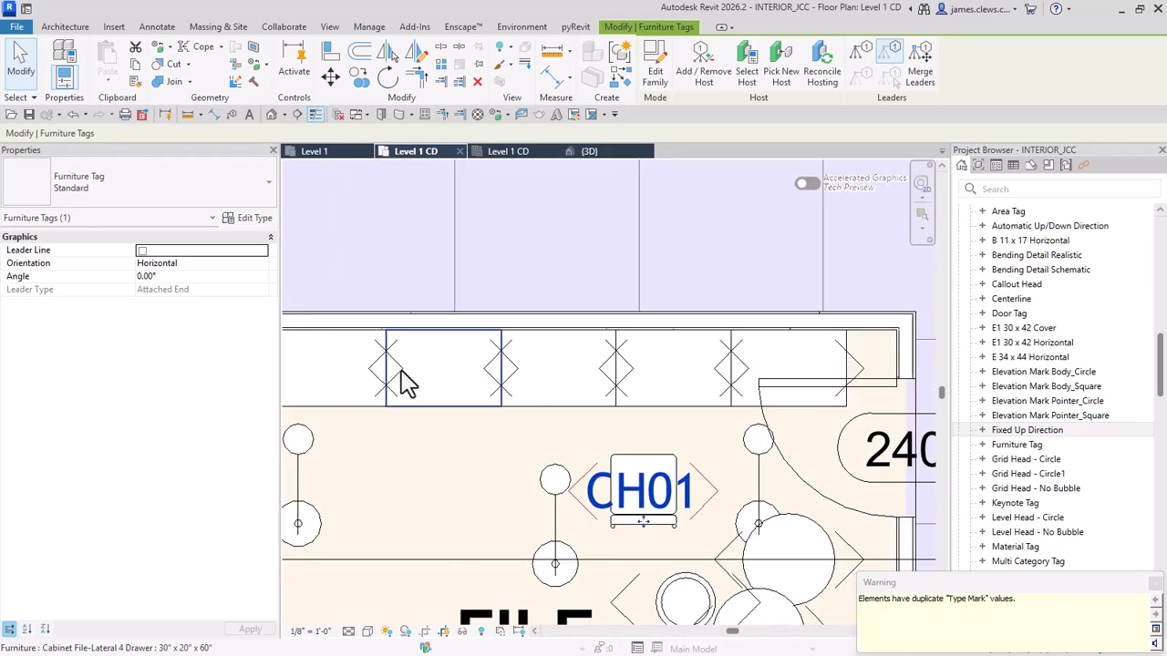
click(405, 382)
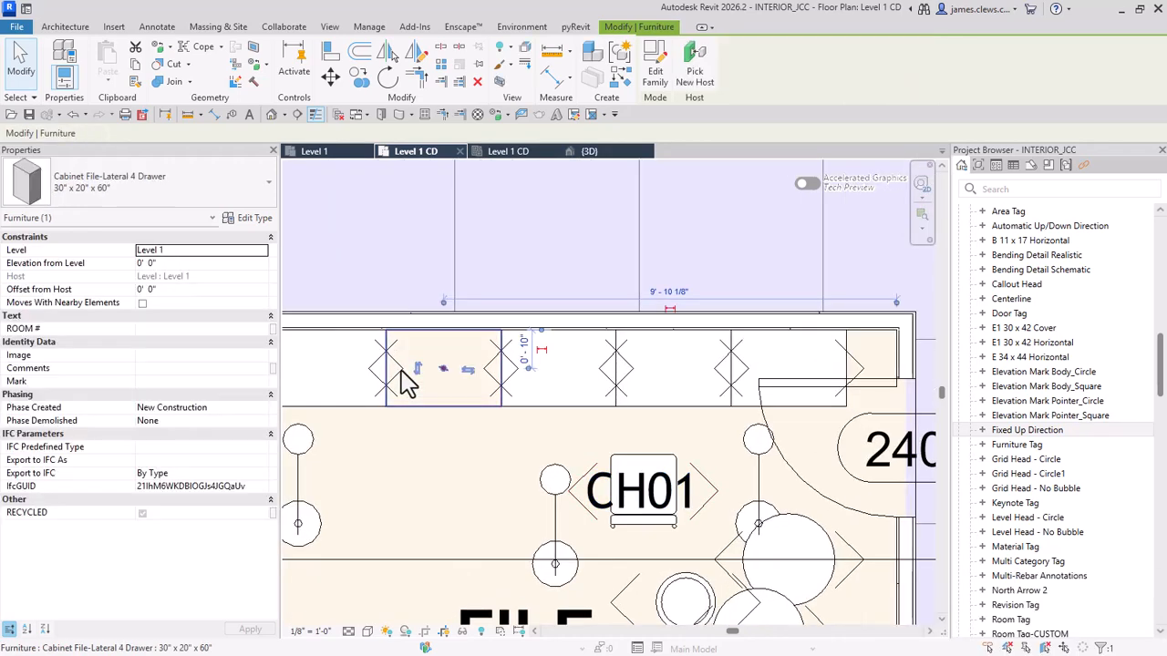
click(499, 435)
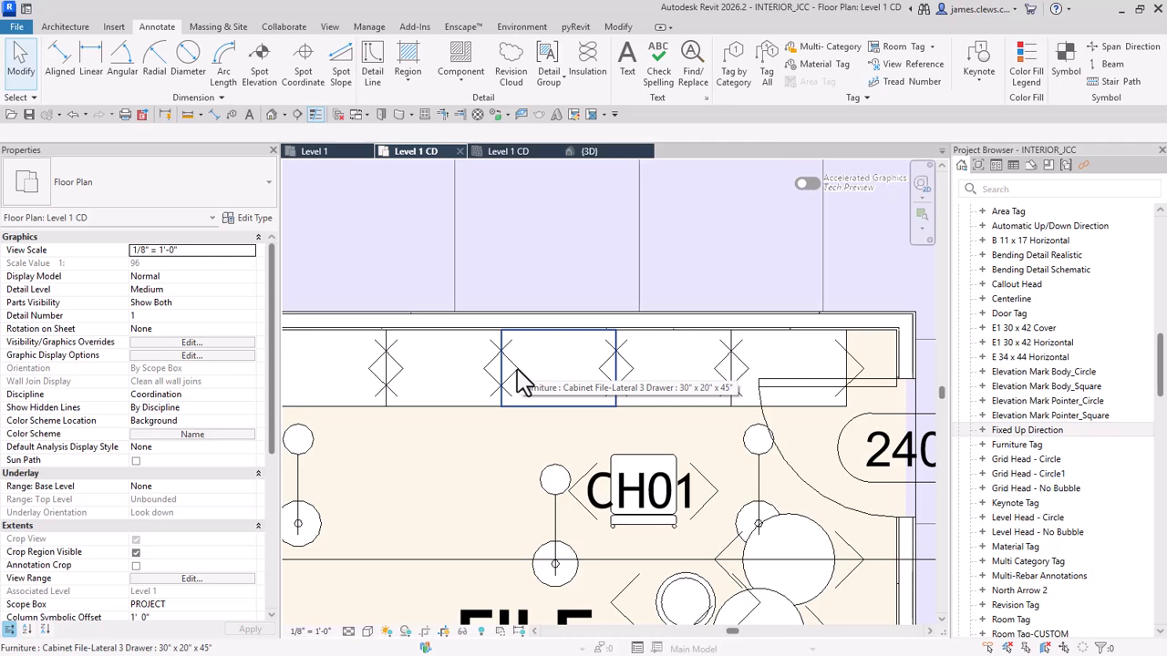
click(517, 370)
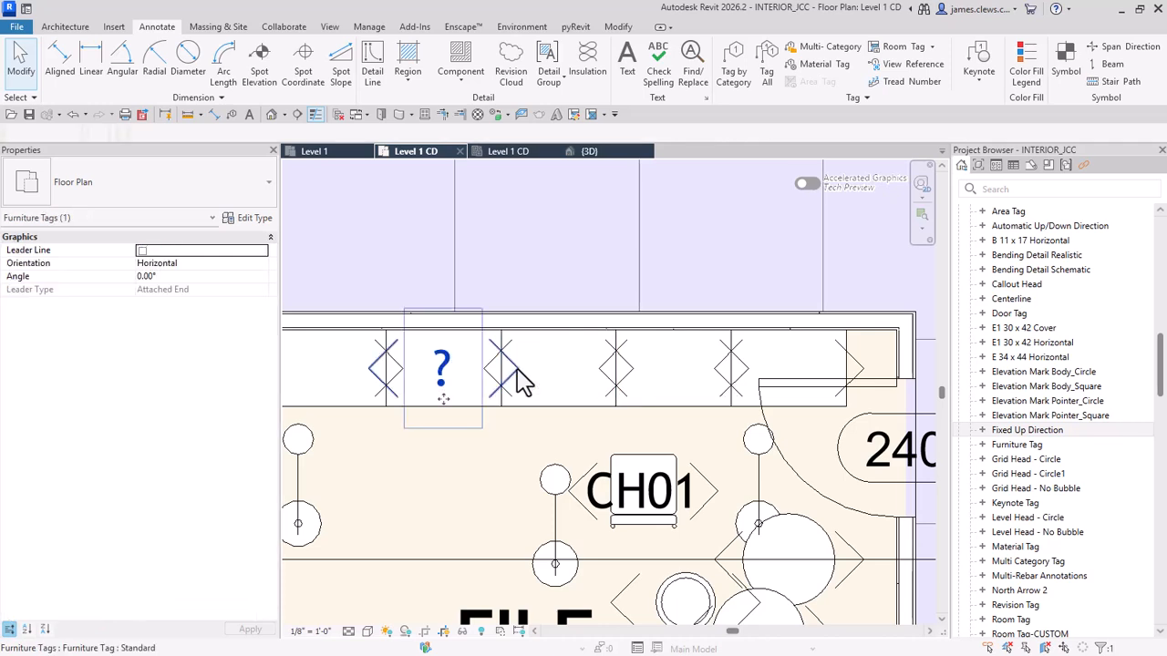
click(442, 369)
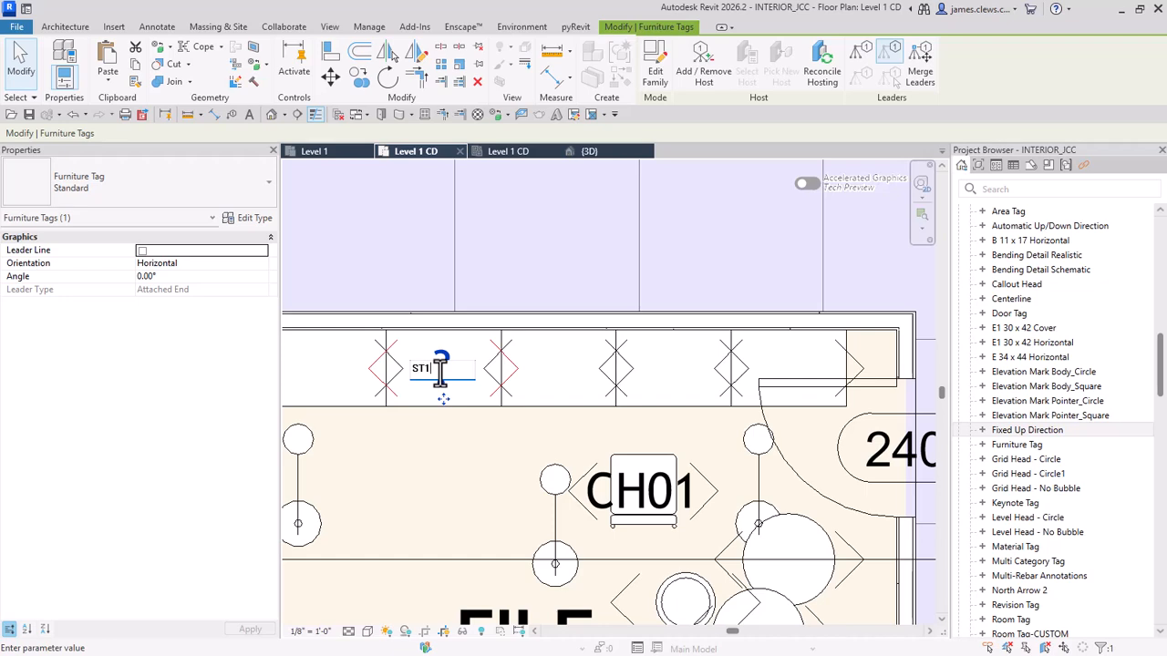
click(449, 496)
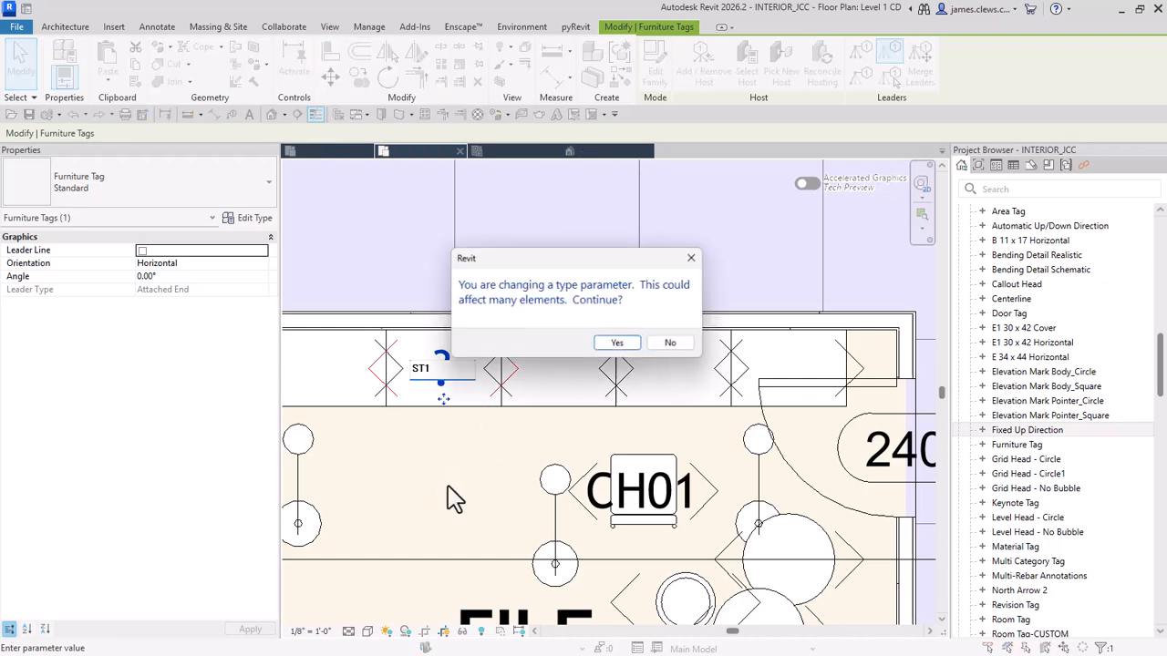
click(620, 346)
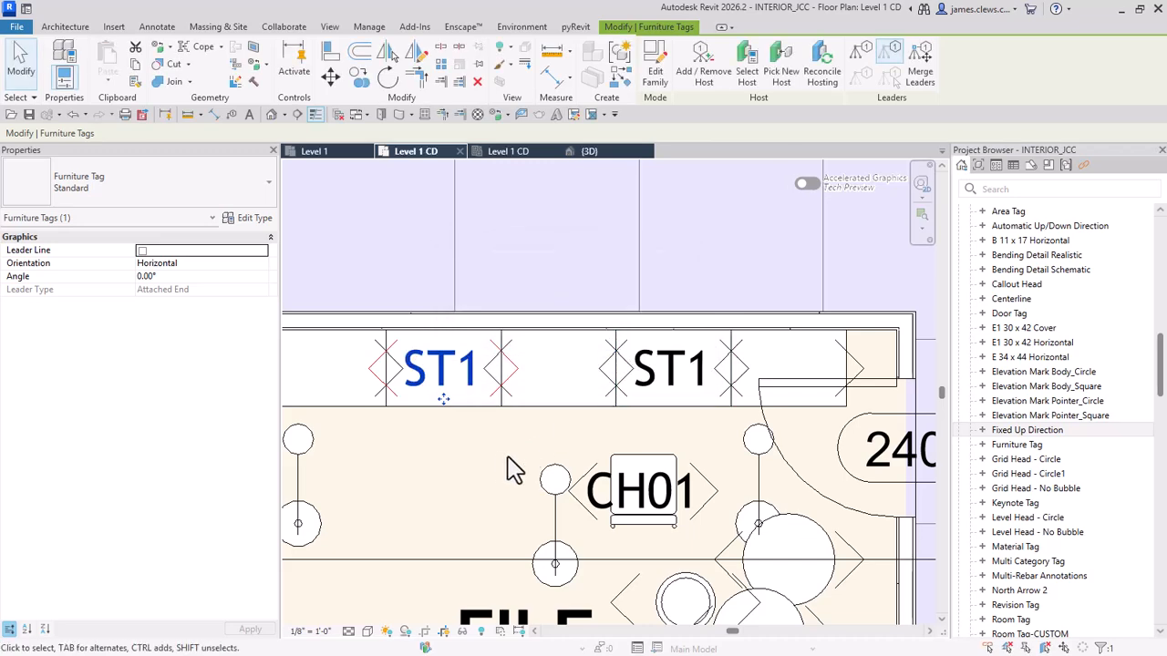
Step: Set the furniture tag of the three-drawer lateral cabinet in the file room's corner to ST2 and accept the type parameter change
scroll(422, 395, down, 1)
middle_drag(424, 401, 545, 415)
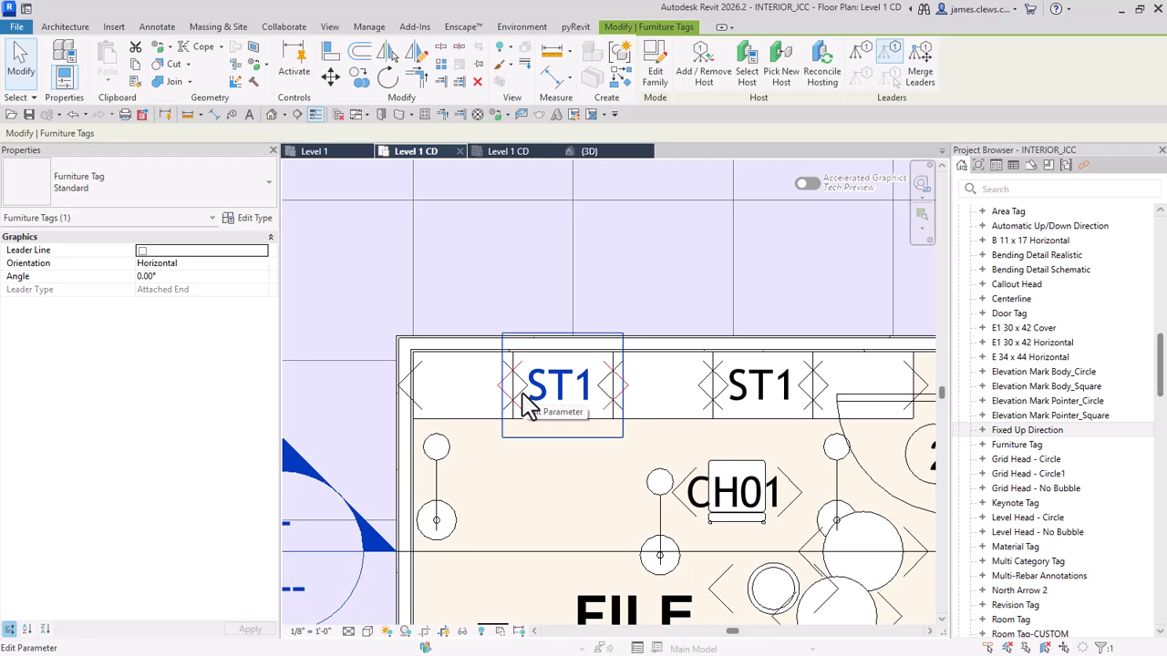
click(429, 420)
click(461, 387)
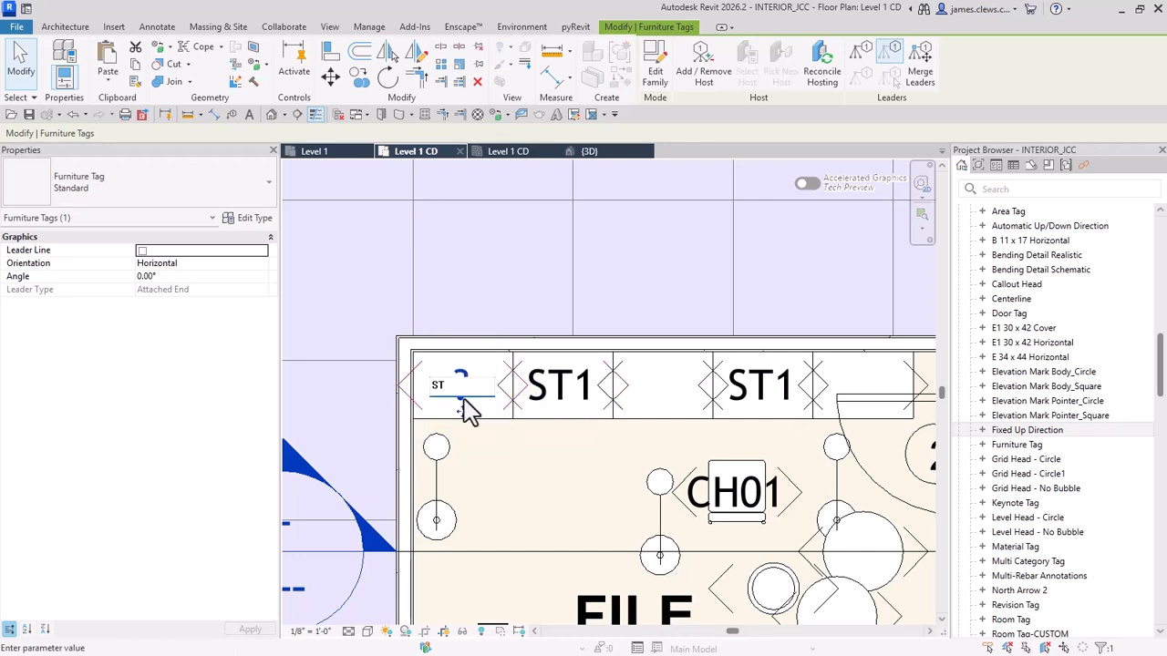
text(ST2)
key(Return)
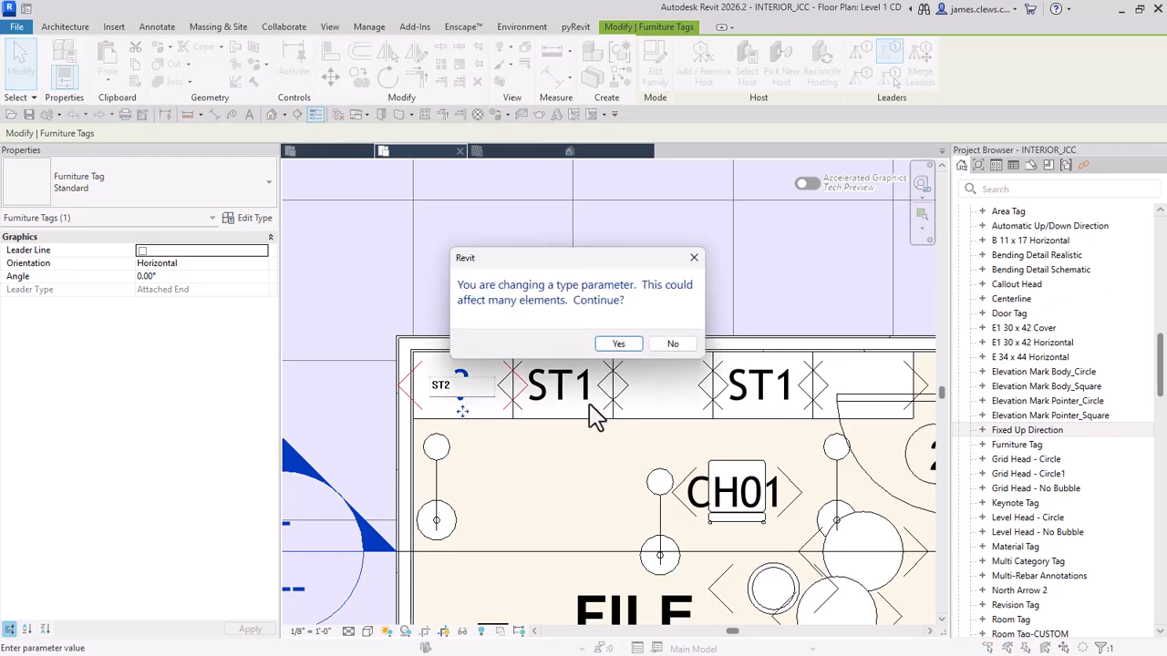
click(619, 351)
click(542, 444)
scroll(547, 442, down, 6)
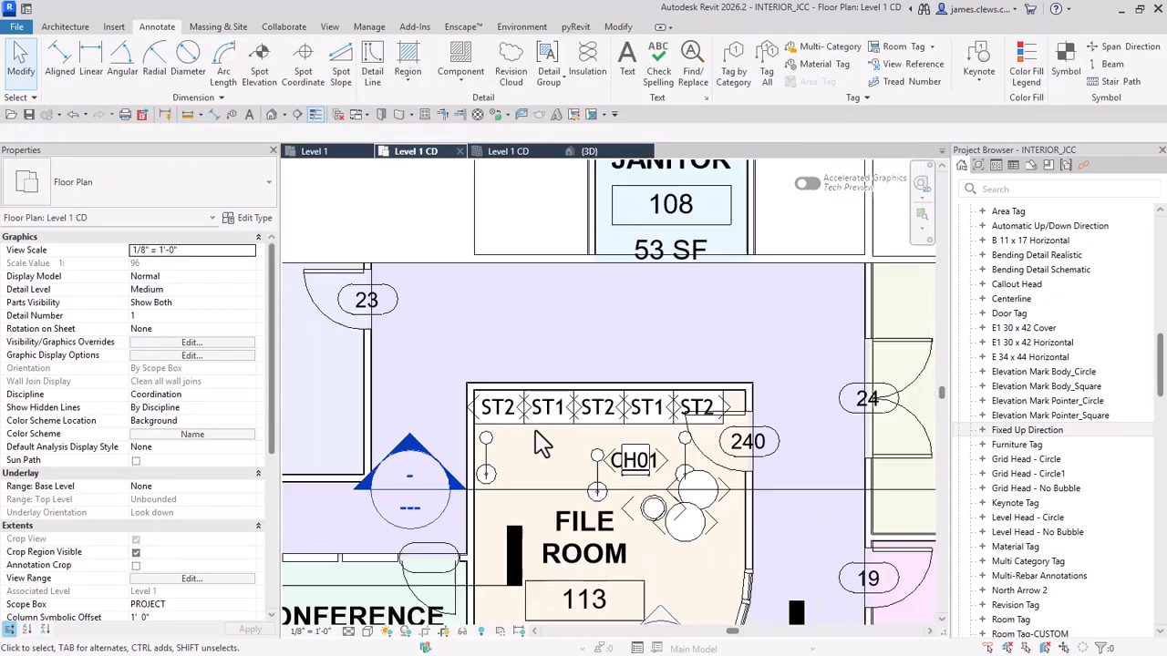
Step: Set the instance Mark of the small stool in the file room to CH02 and recheck the stool's properties
scroll(680, 506, up, 4)
scroll(695, 515, up, 3)
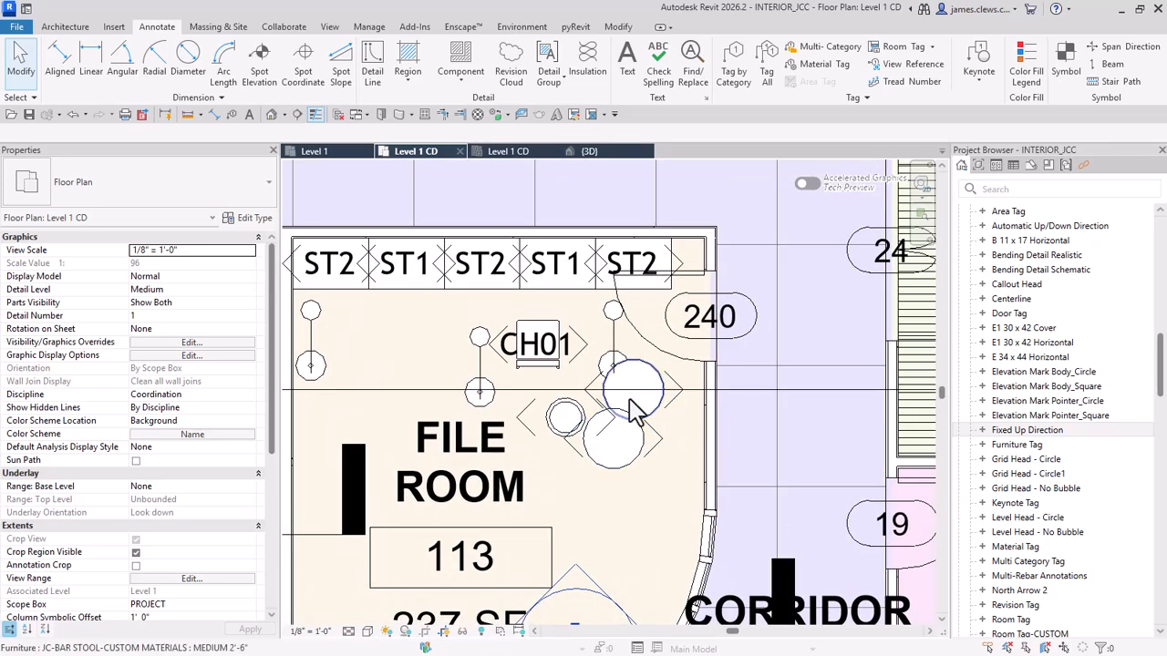
click(562, 418)
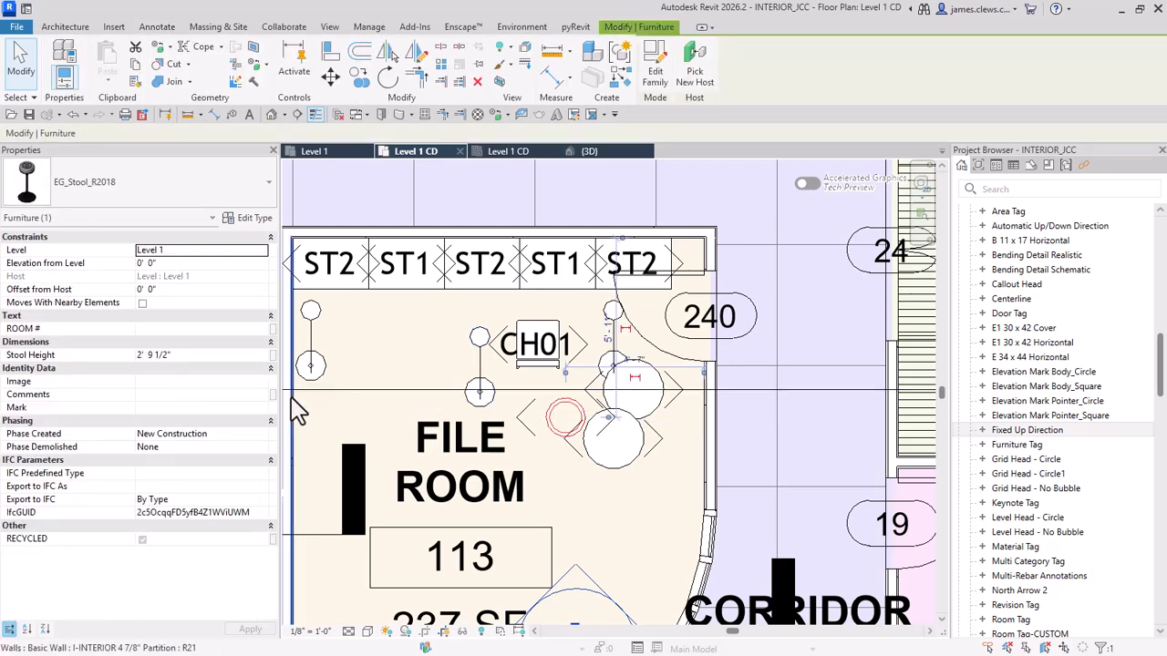
click(179, 407)
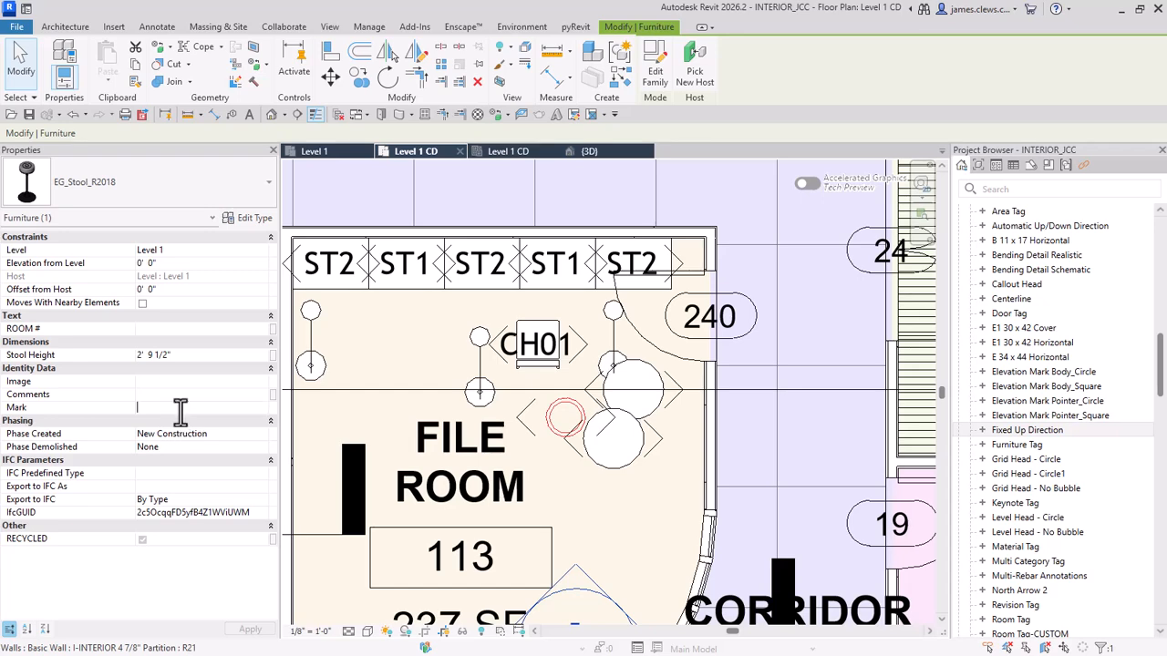
text(CH02)
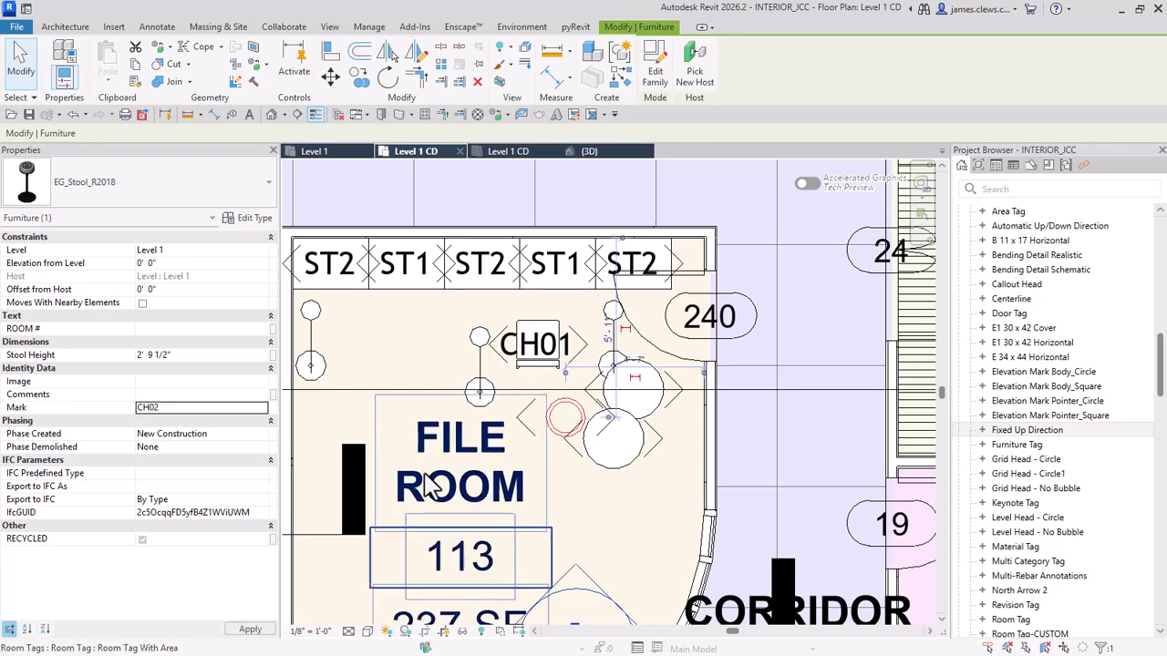
click(593, 506)
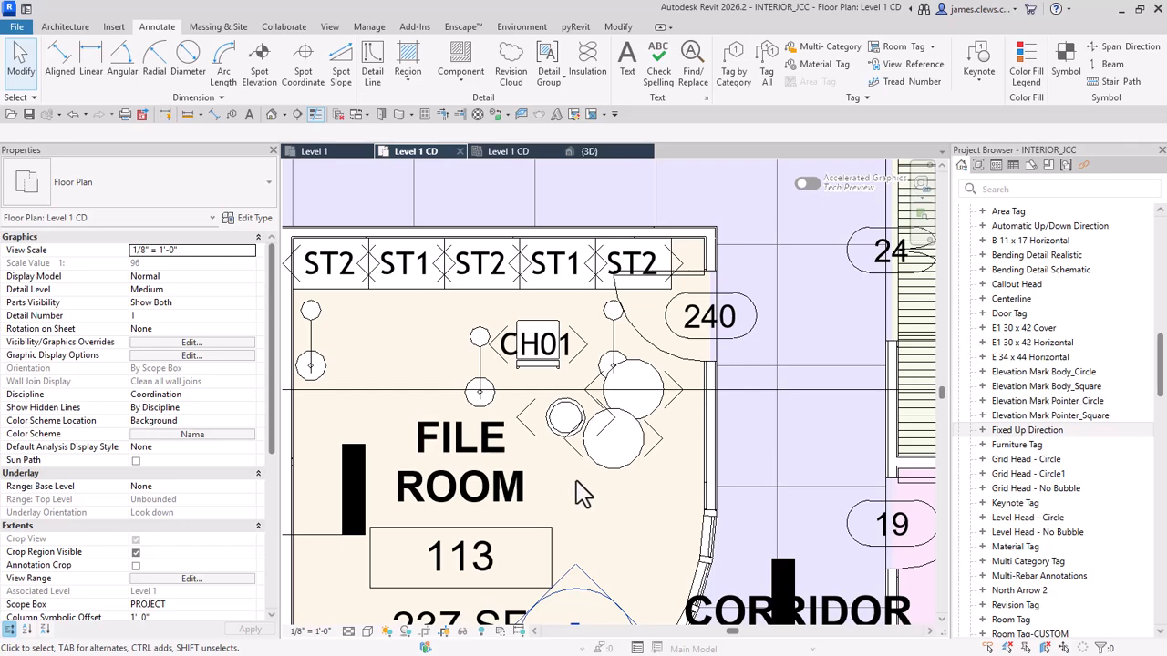
click(562, 415)
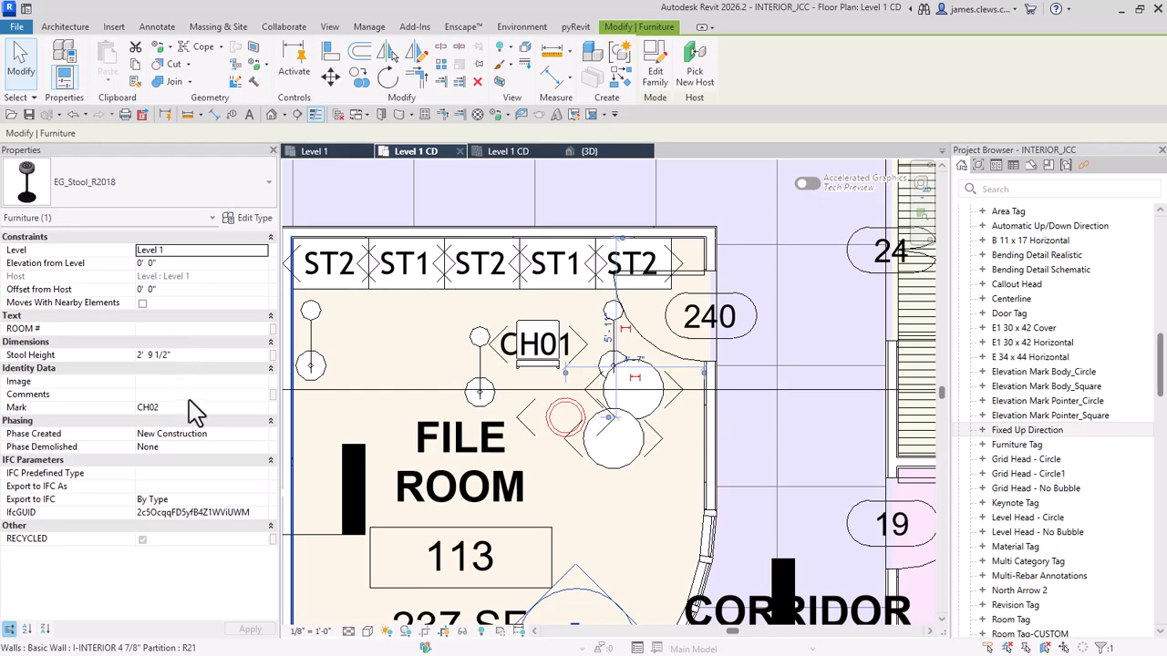
key(Escape)
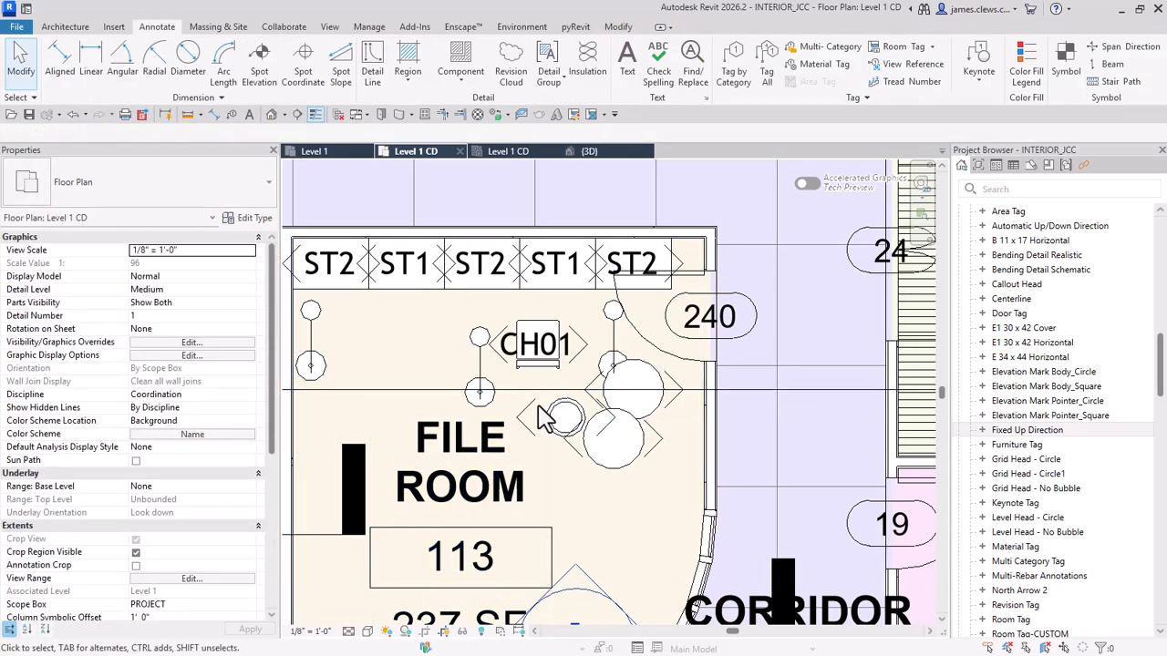
Step: Set the stool's furniture tag value in the file room to CH02 and accept the type parameter change
click(534, 417)
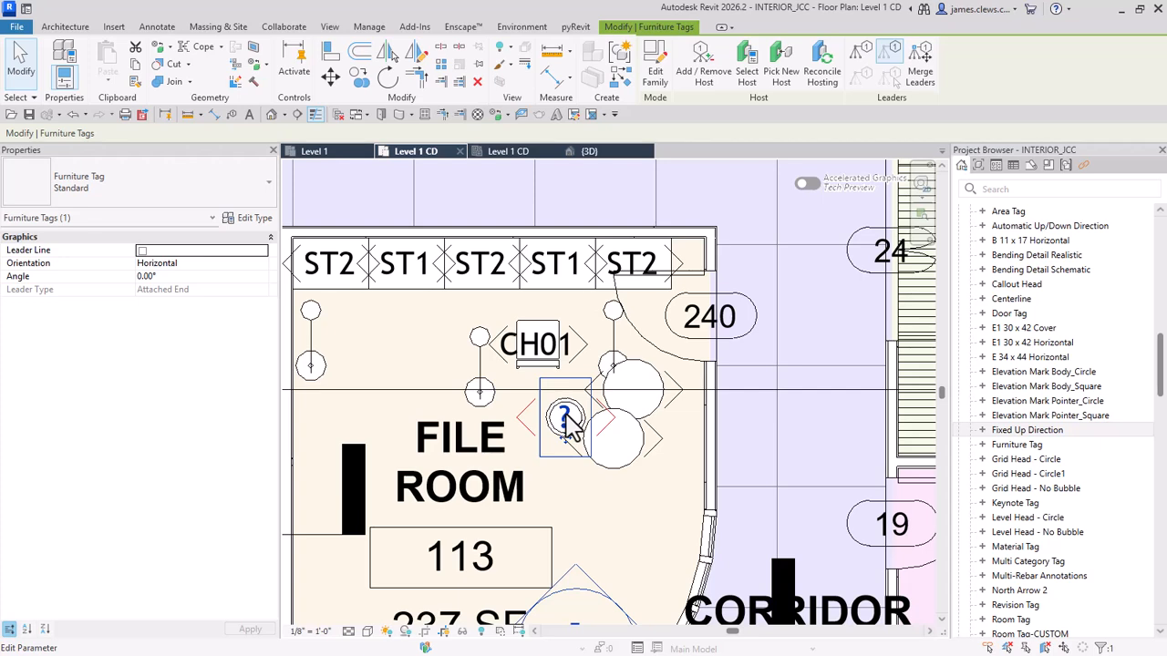
click(564, 417)
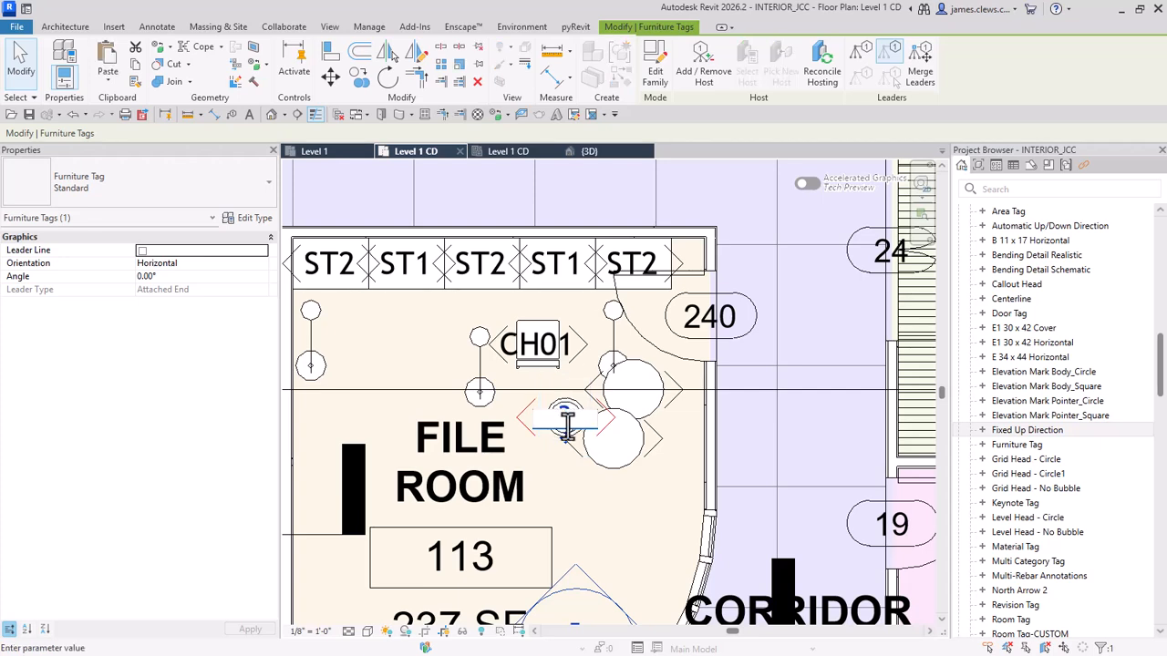
text(CH02)
click(568, 466)
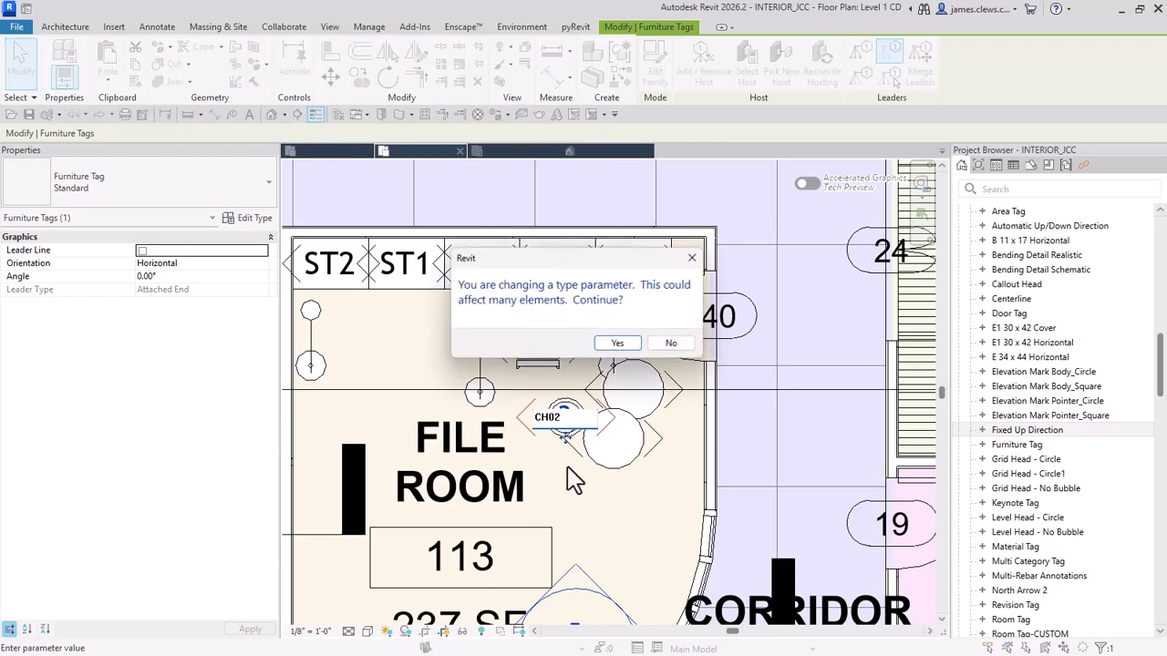
click(618, 347)
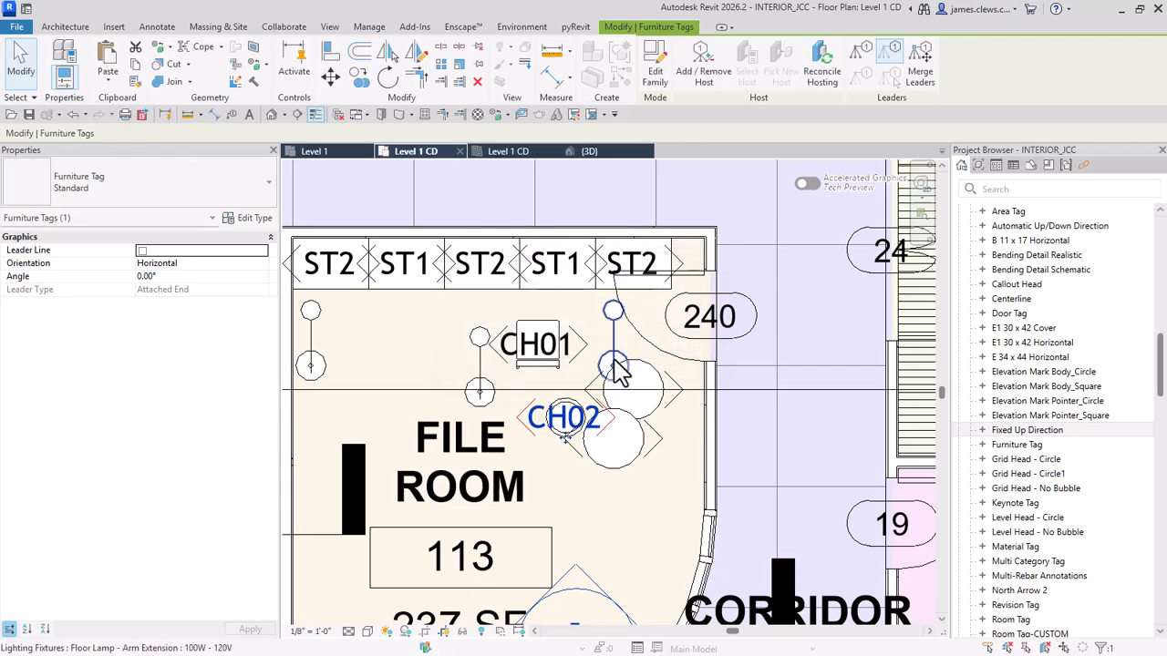
key(Escape)
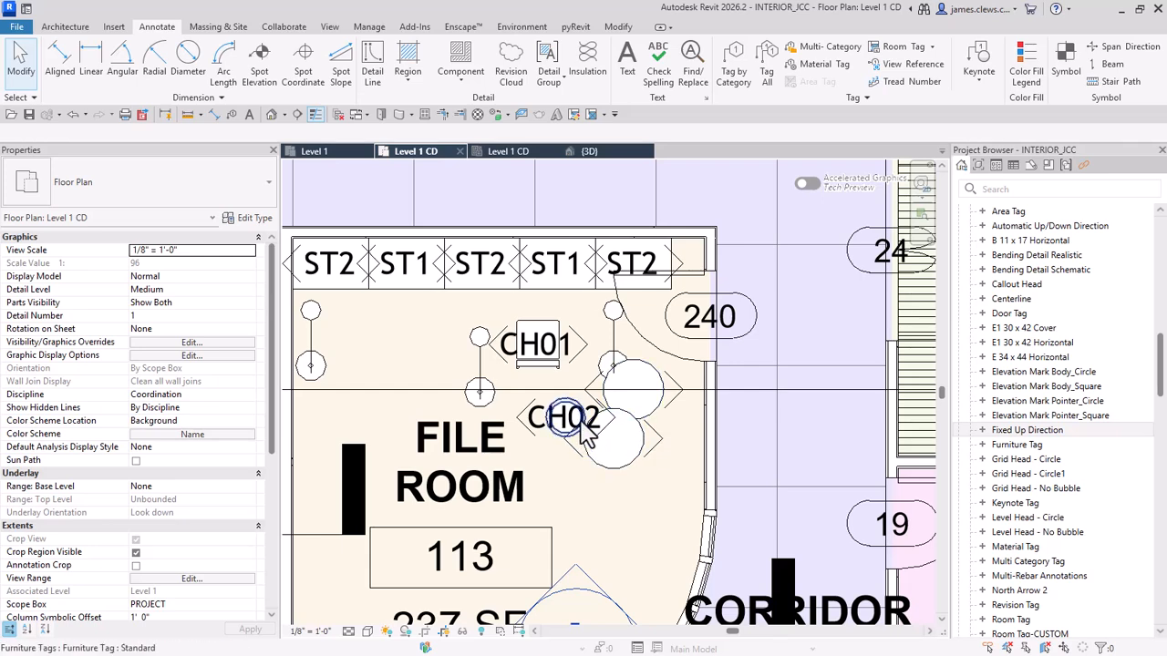
Step: Clear the stool's instance Mark and review the Type Mark in its type properties
click(565, 416)
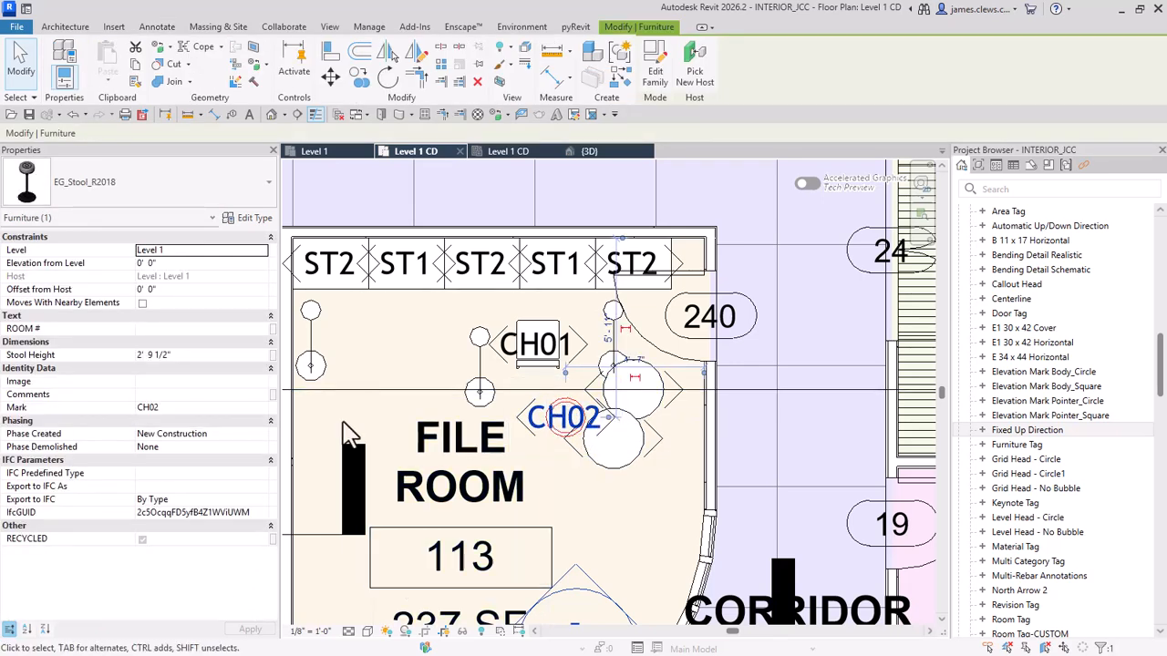
click(192, 409)
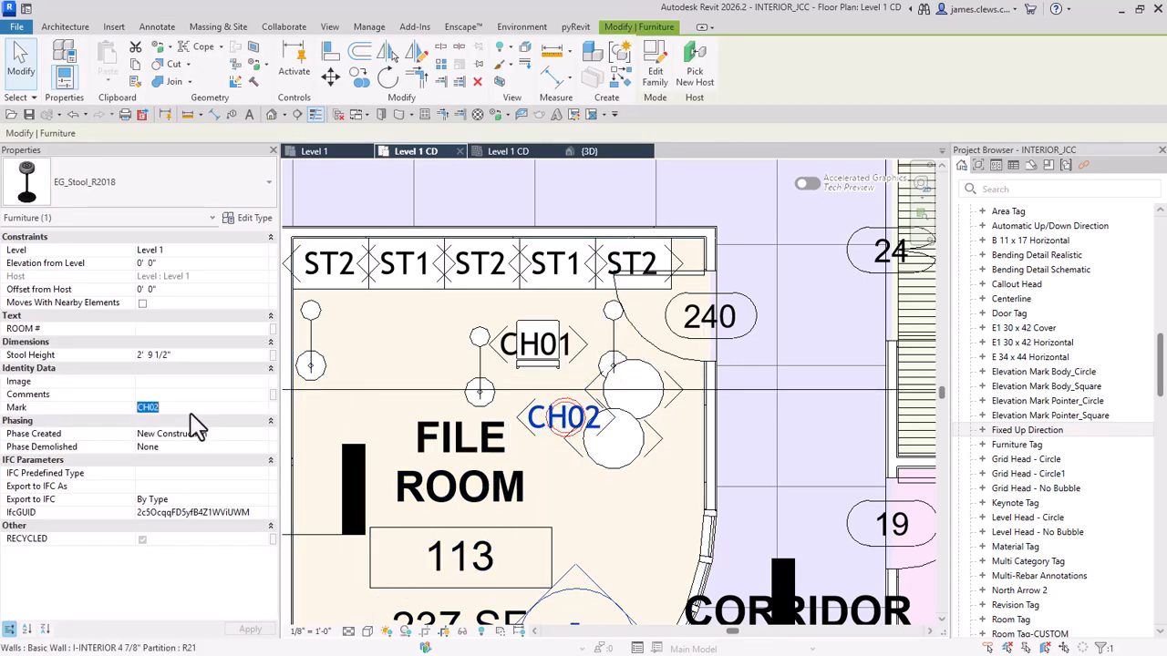
key(BackSpace)
click(261, 222)
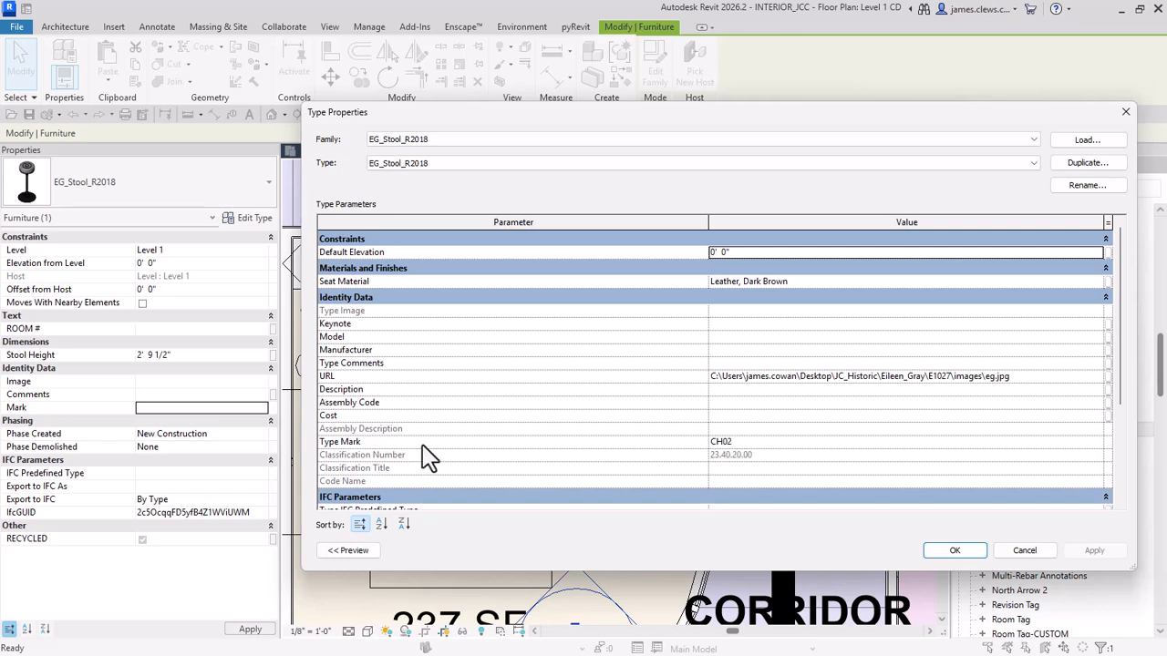
click(957, 553)
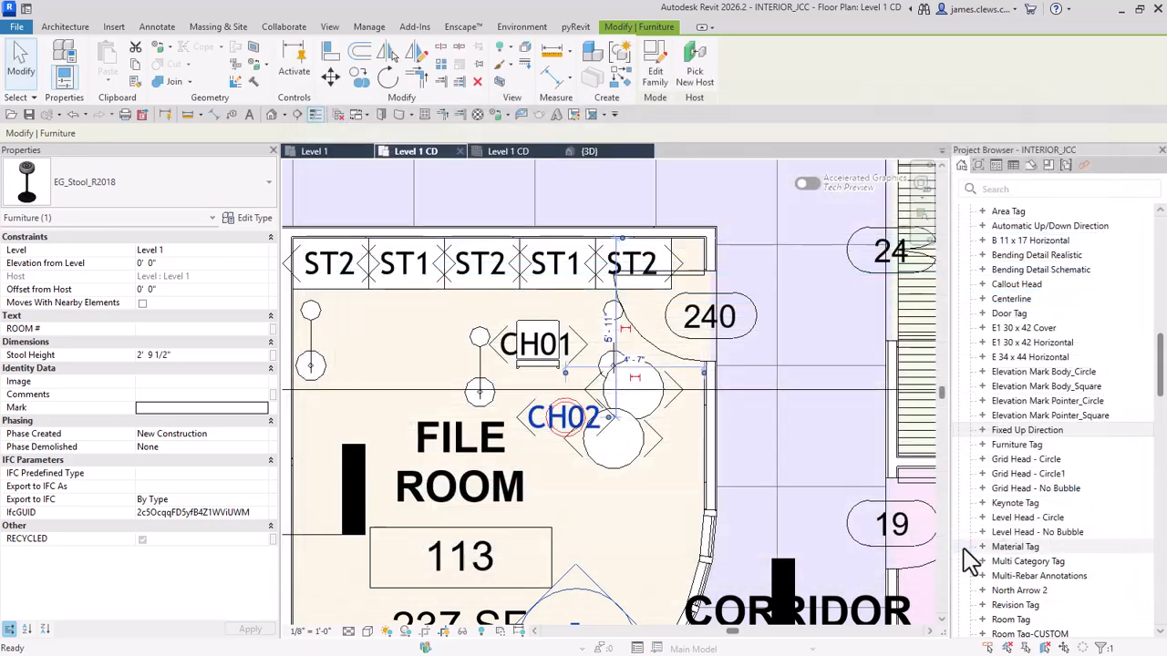
key(Escape)
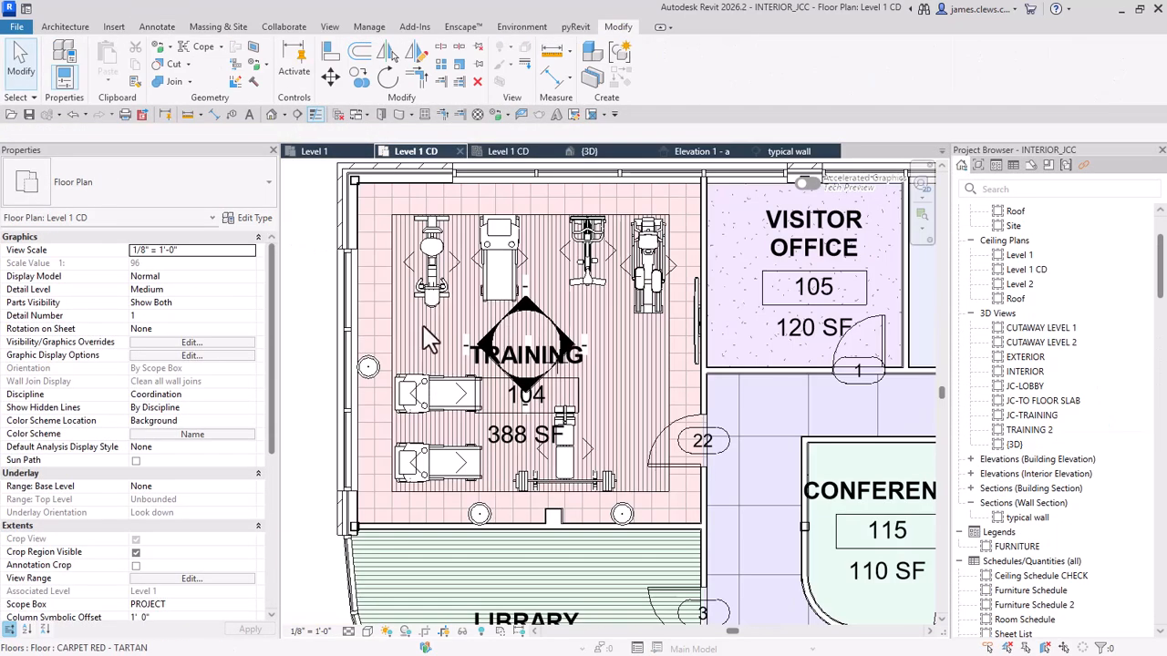
Step: Open the training room exercise bike's family for editing and review its family category, keeping it as Furniture
scroll(435, 293, up, 3)
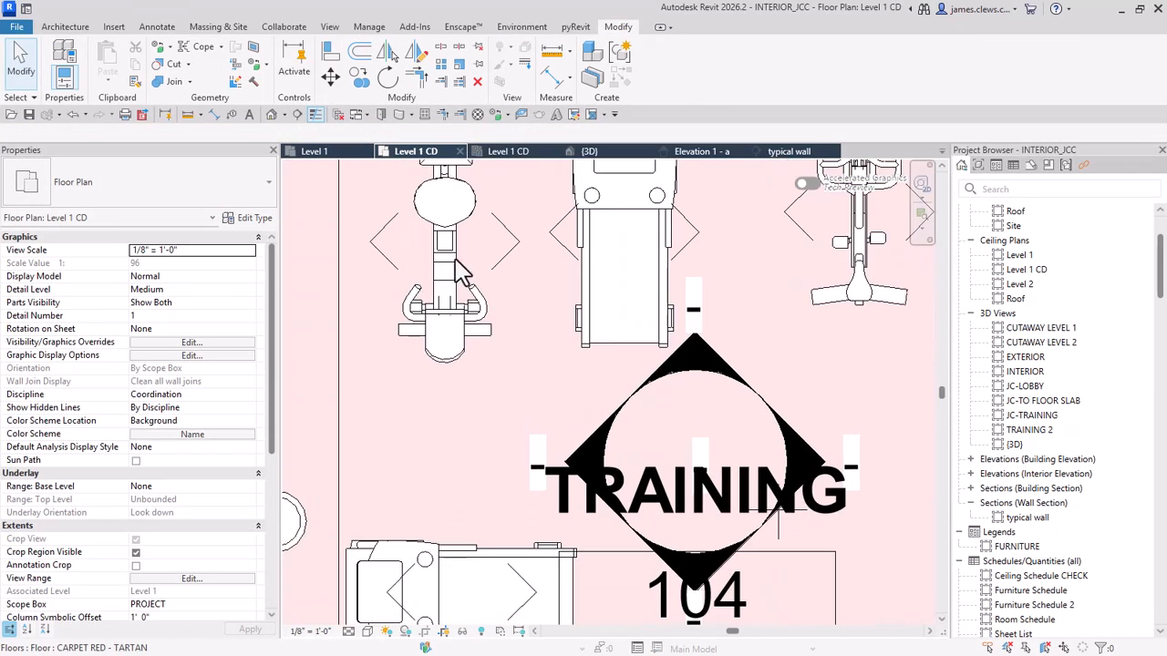
click(445, 363)
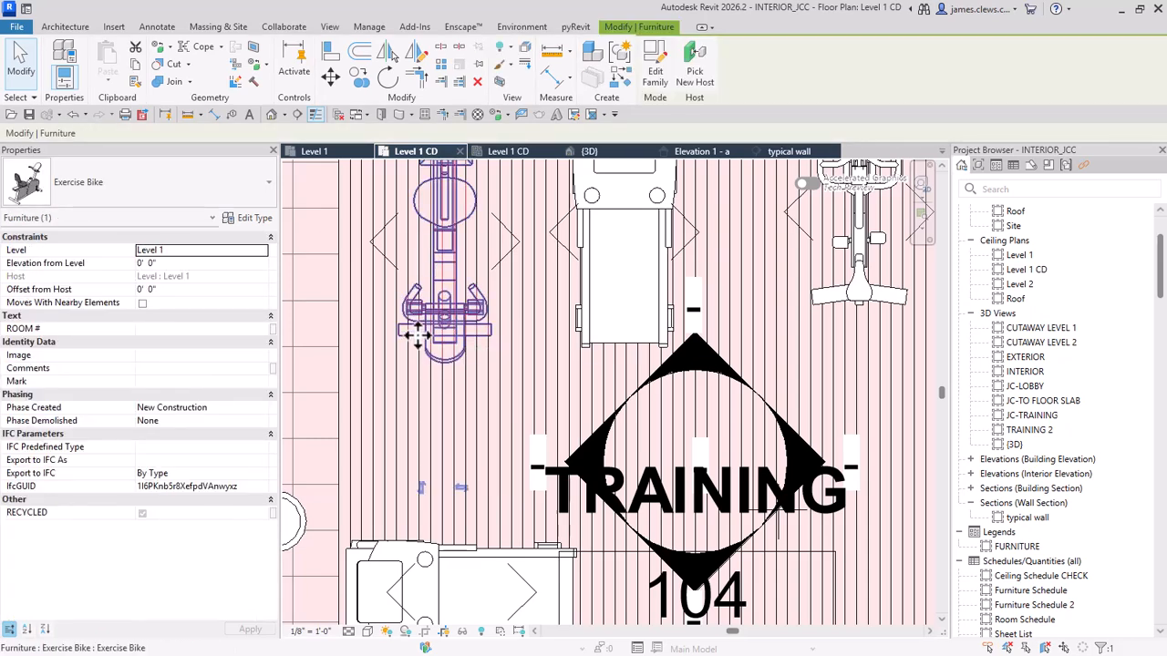
click(570, 210)
click(658, 84)
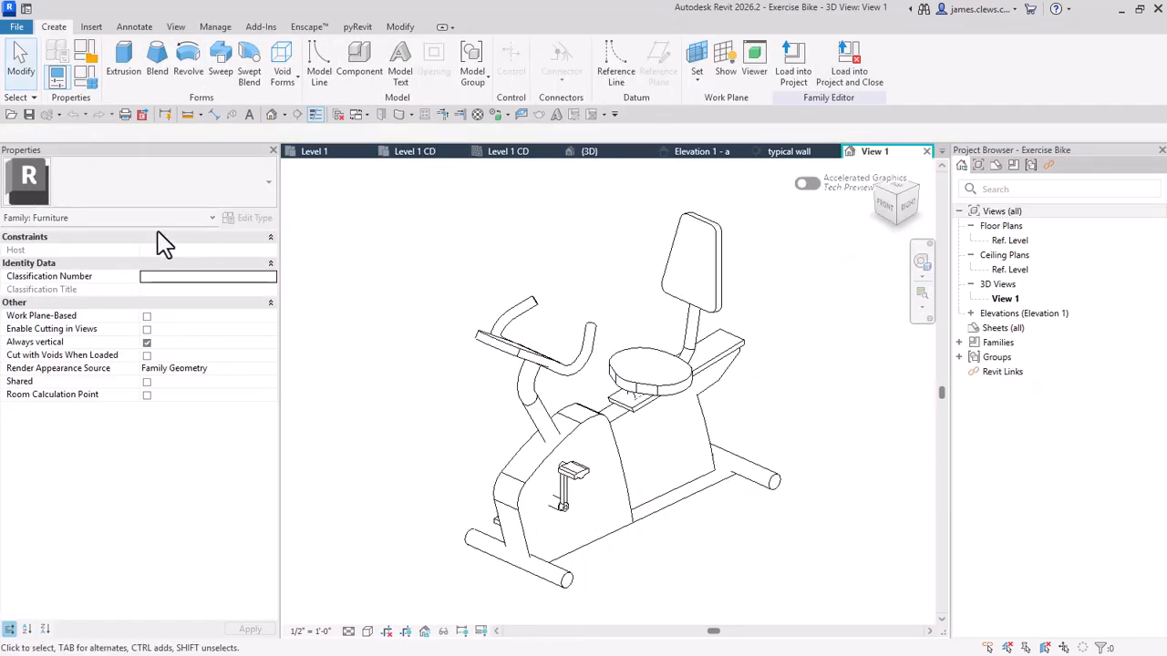
click(86, 55)
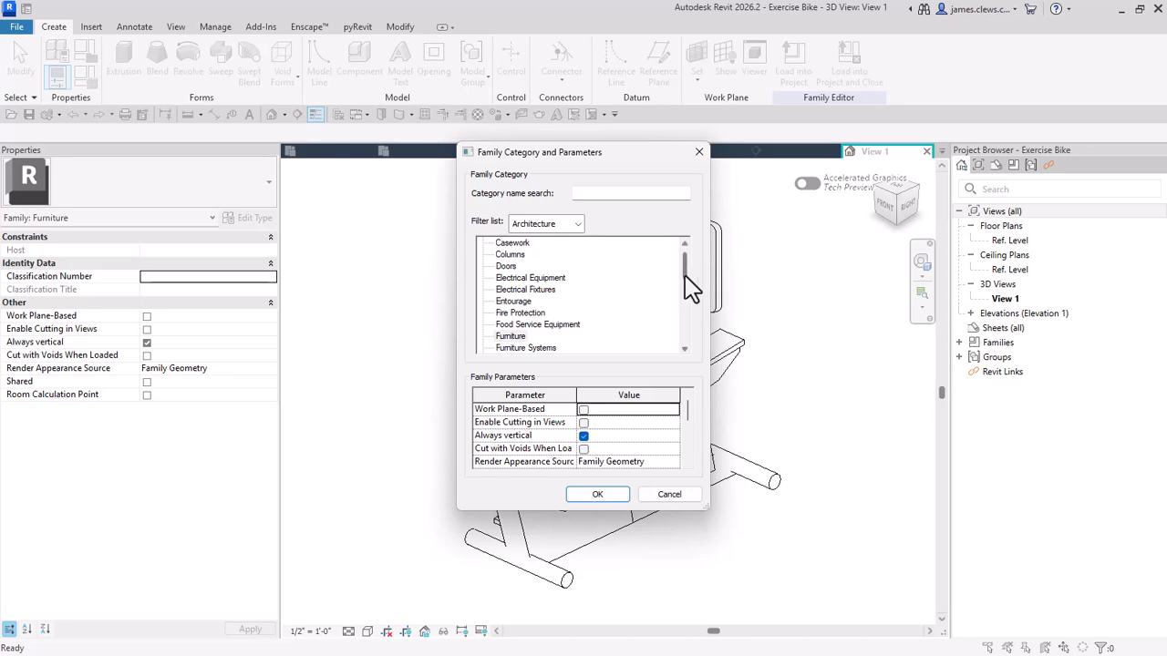
mouse_move(690, 287)
mouse_down()
mouse_move(691, 369)
mouse_move(673, 253)
mouse_move(681, 307)
mouse_up()
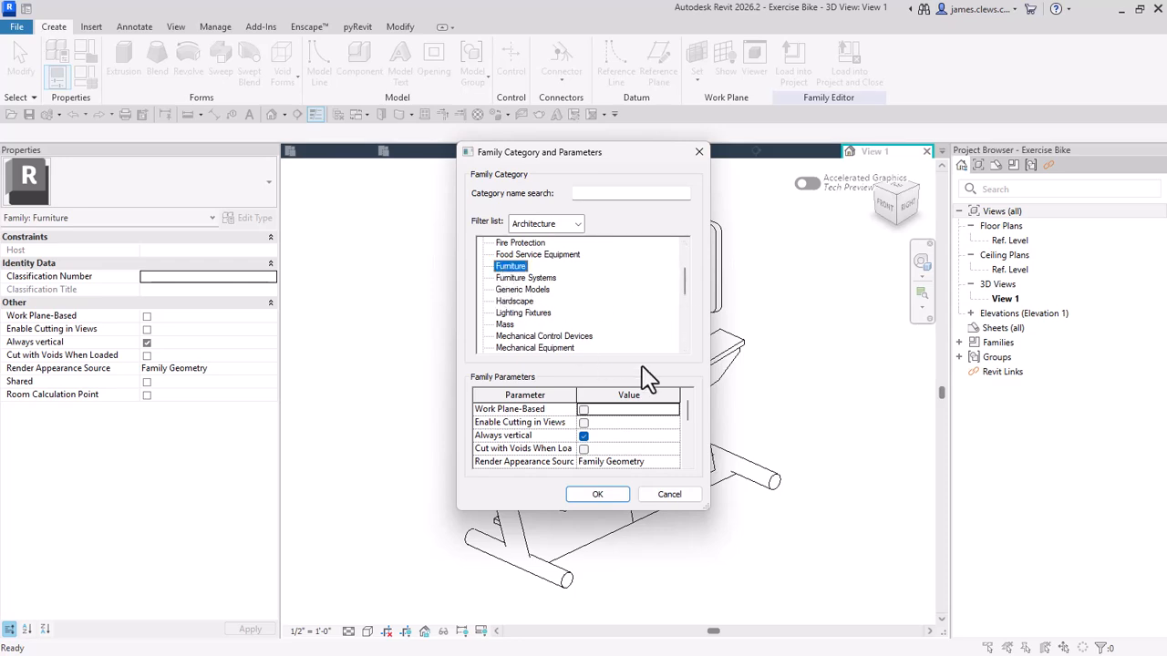
click(604, 500)
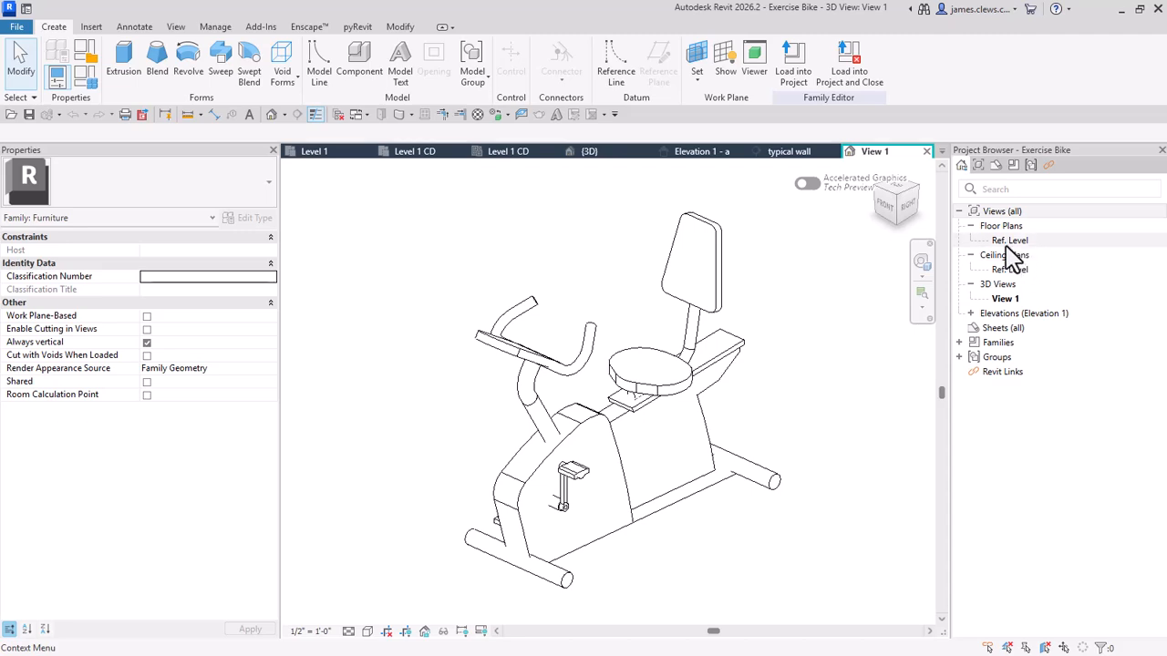
Step: Return to the project's Level 1 CD floor plan and bring the training room's exercise equipment into view
click(508, 153)
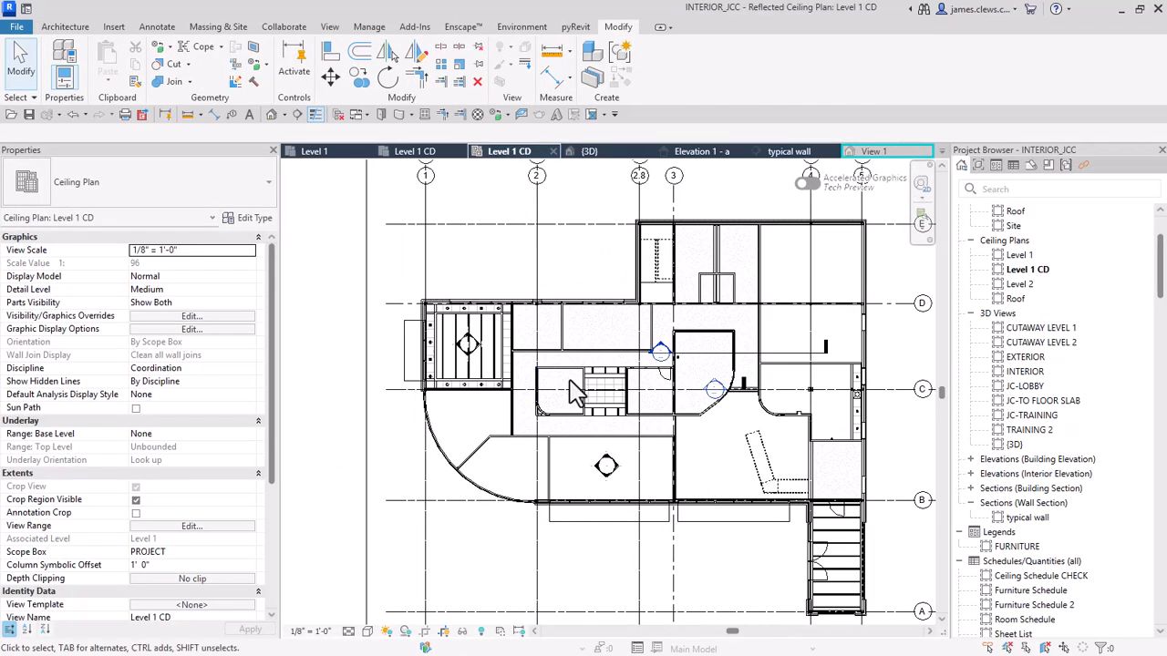
scroll(1023, 262, up, 2)
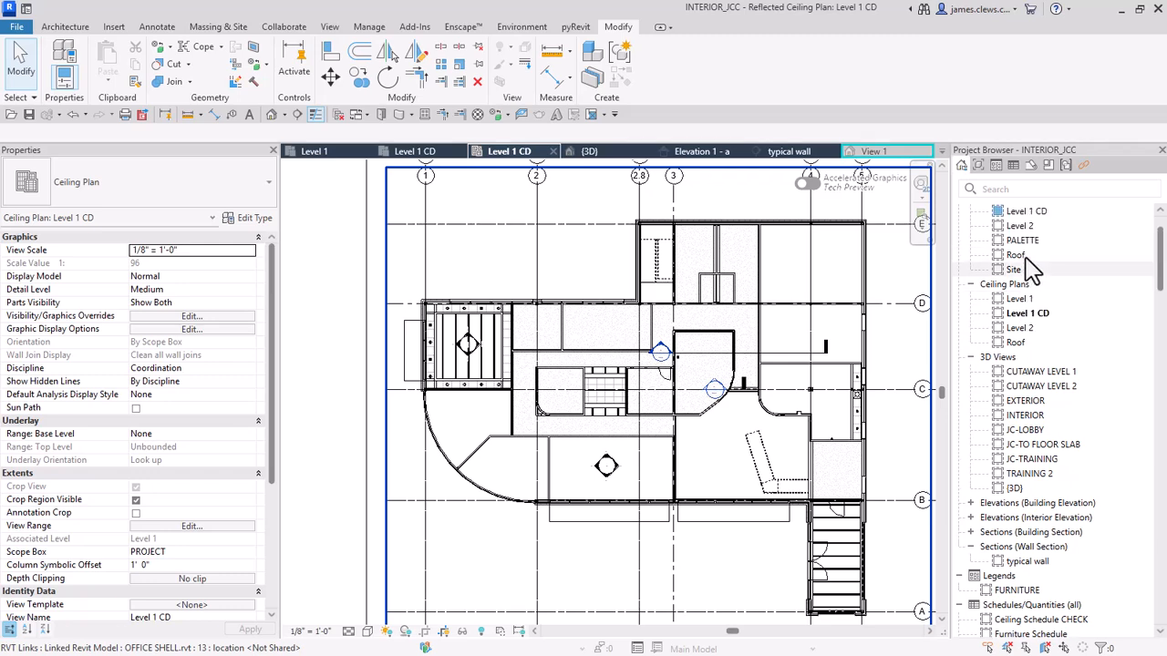
double_click(1030, 257)
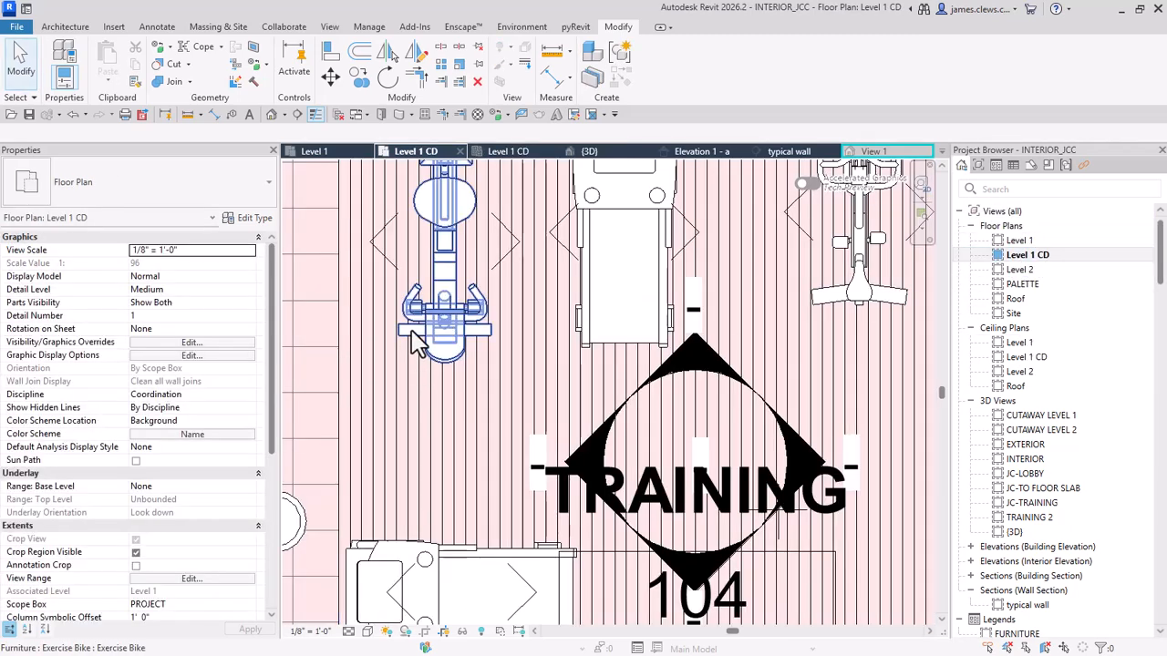
scroll(476, 321, down, 1)
middle_drag(497, 356, 495, 391)
click(593, 260)
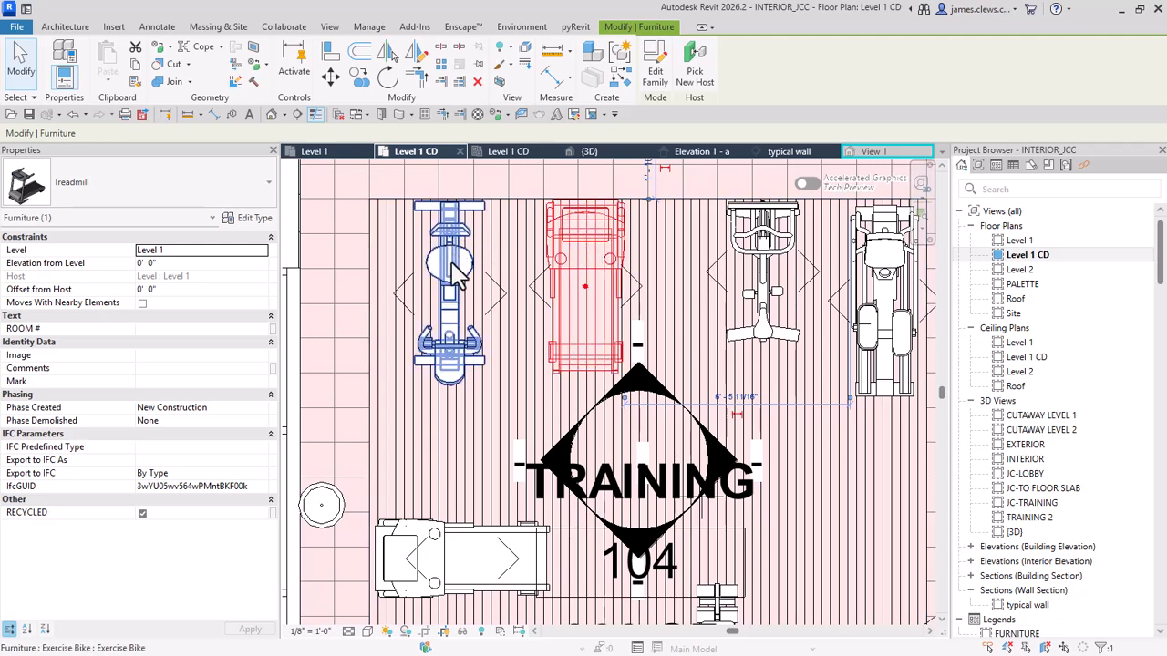
key(Escape)
Step: Set the exercise bike's furniture tag value in the training room to EQ1 and accept the type parameter change
click(493, 284)
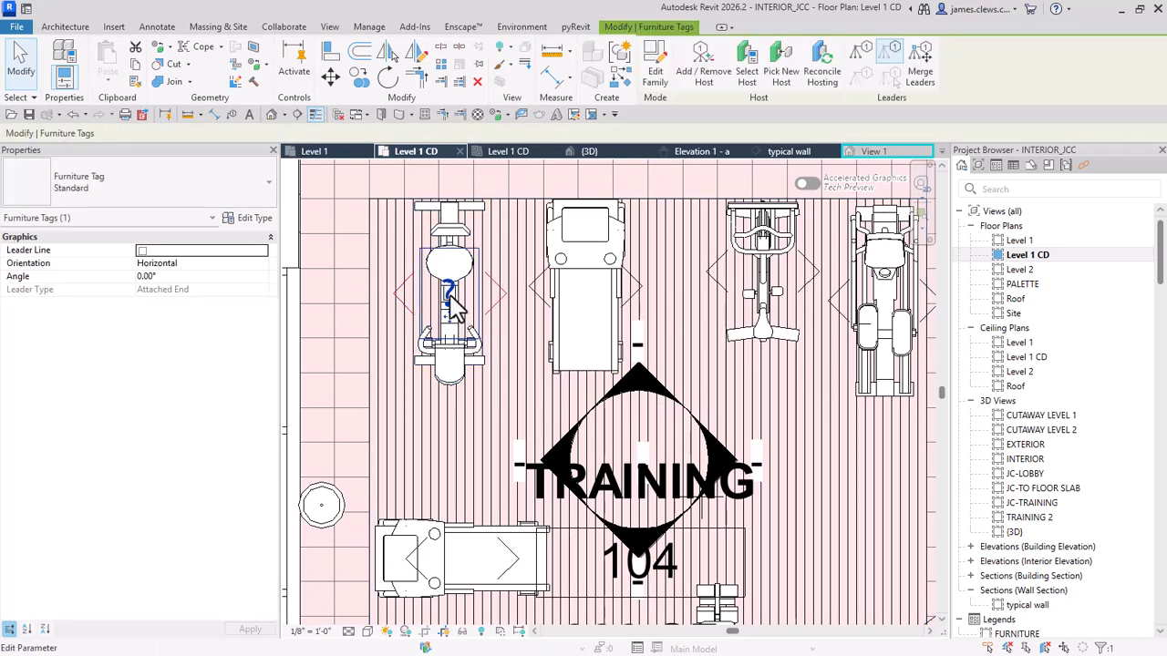
click(448, 290)
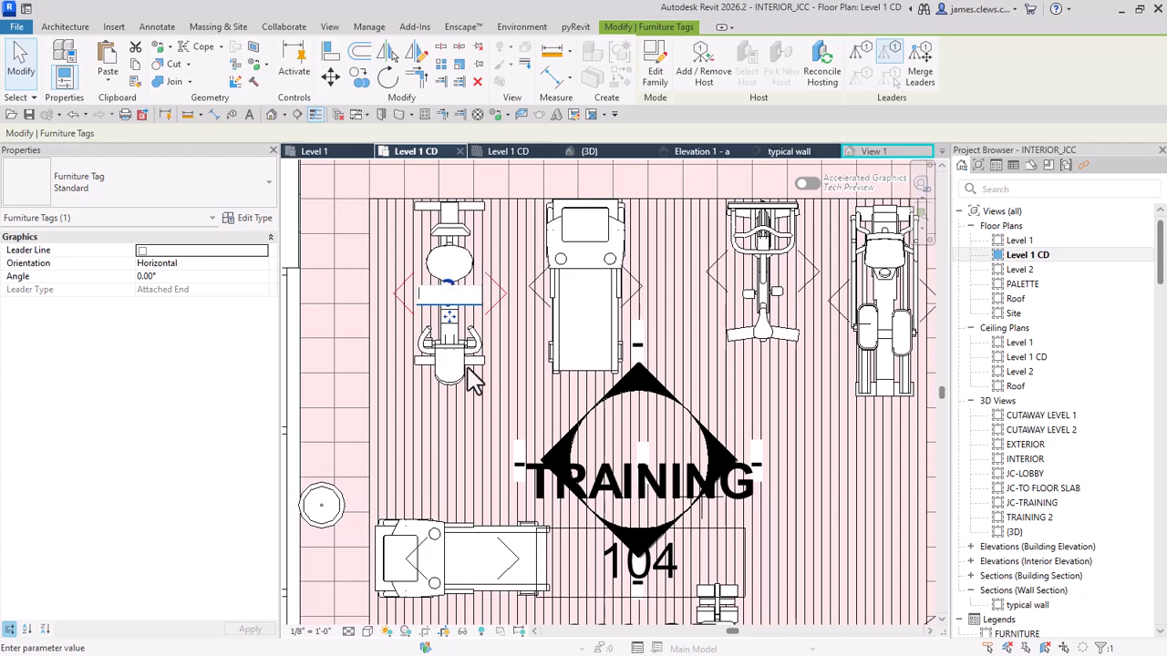
scroll(475, 382, down, 2)
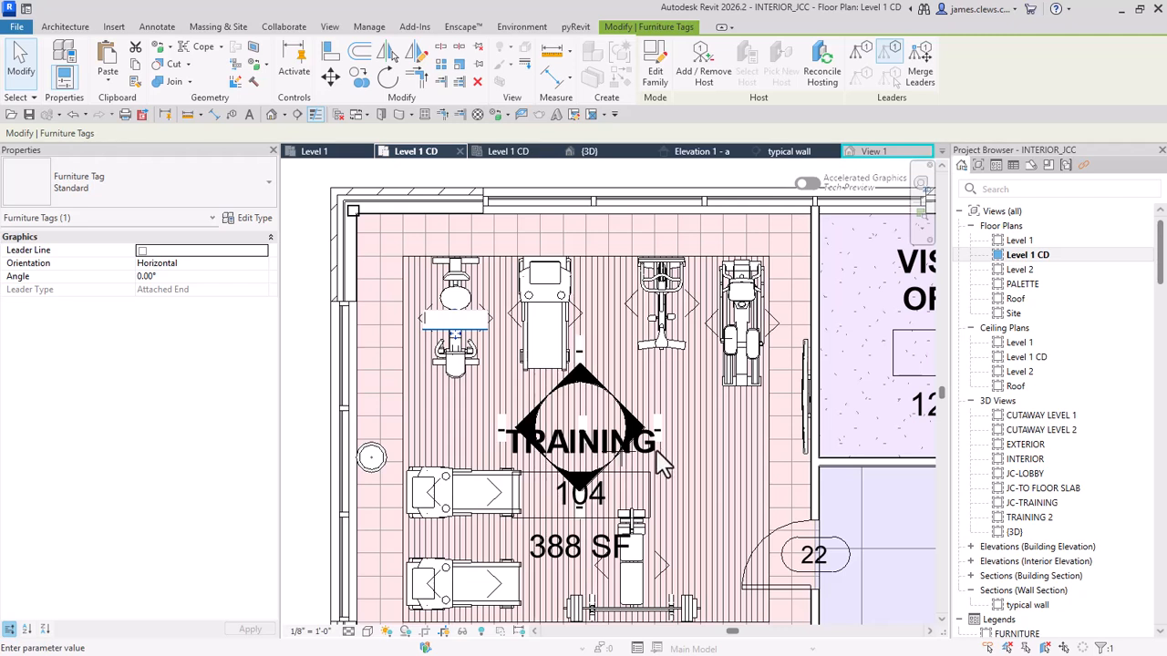
text(eq)
key(BackSpace)
text(EQQ)
key(BackSpace)
text(1)
click(483, 443)
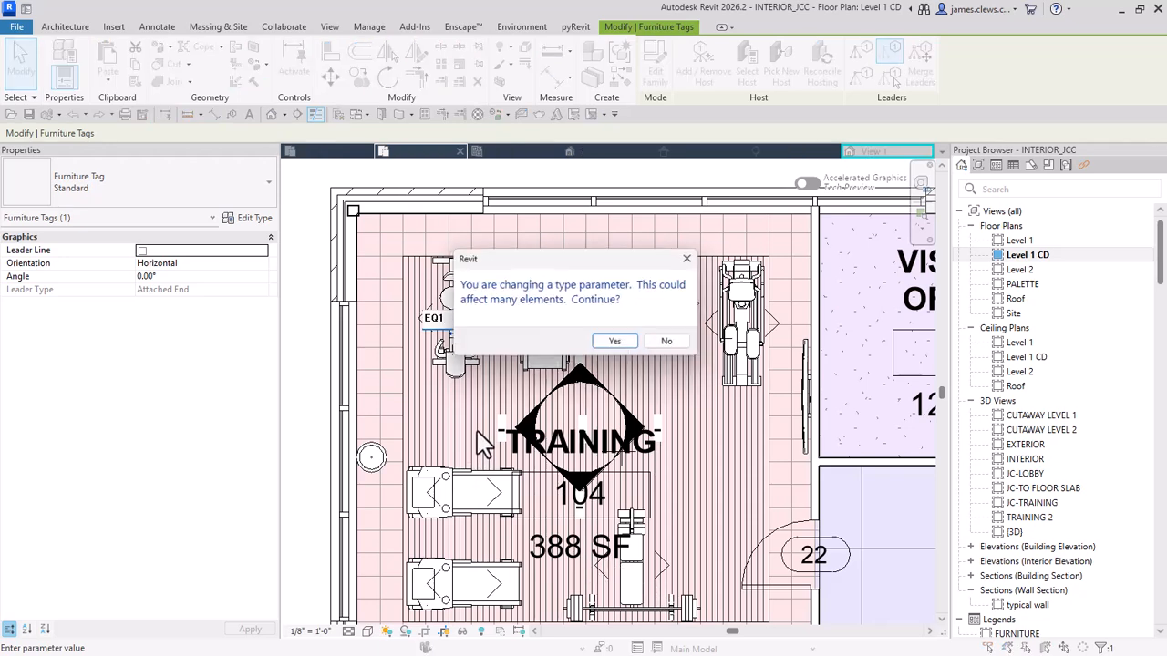
click(618, 344)
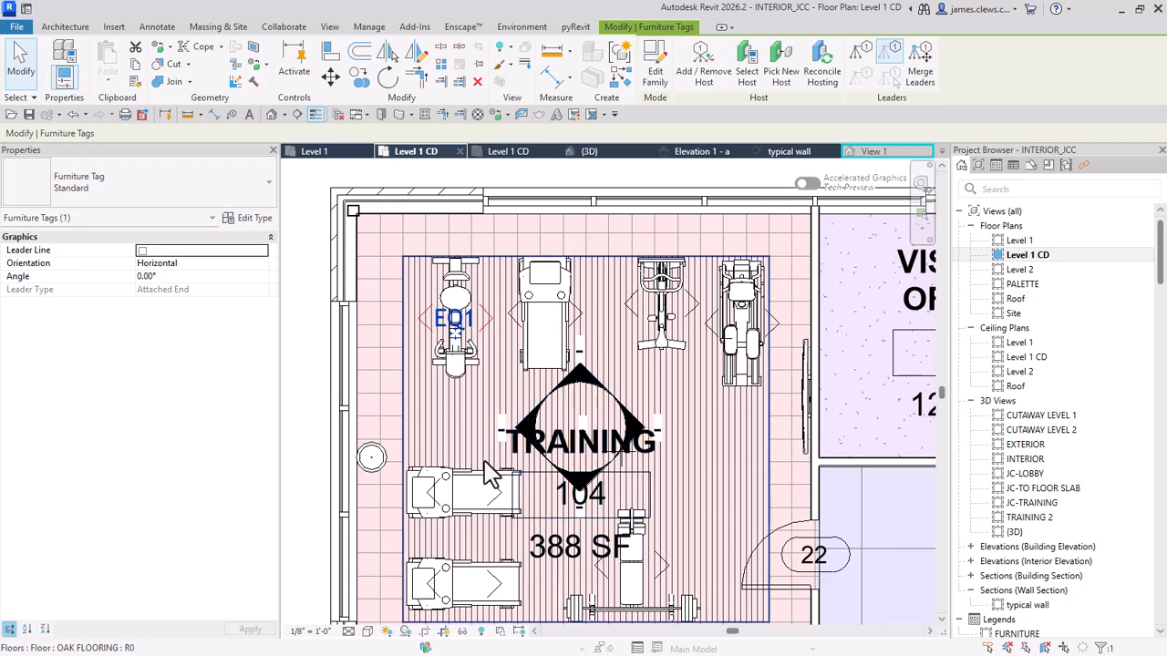
Step: Set the Type Mark of the training room's treadmill to EQ2 in its type properties
click(459, 501)
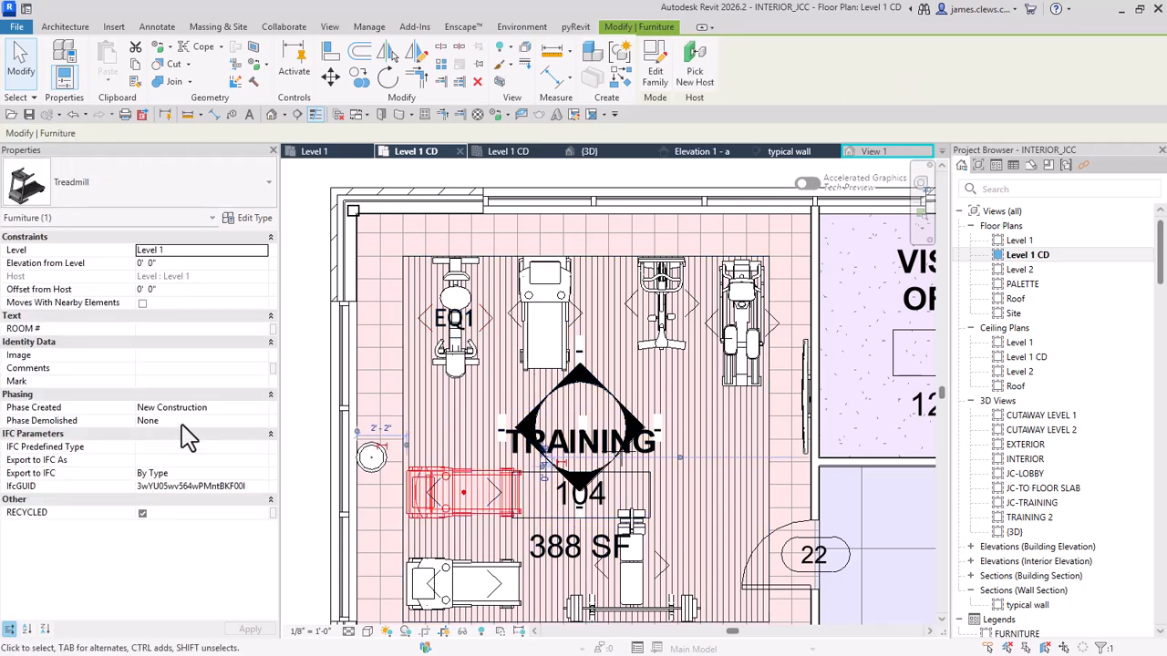
click(242, 219)
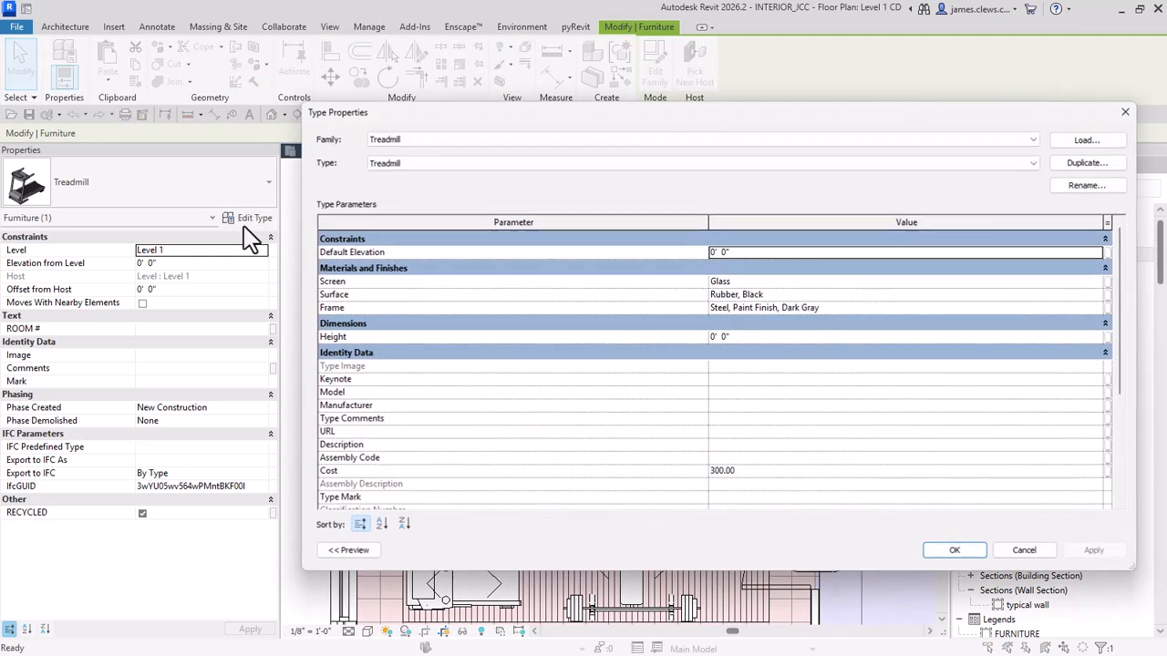
scroll(482, 495, down, 1)
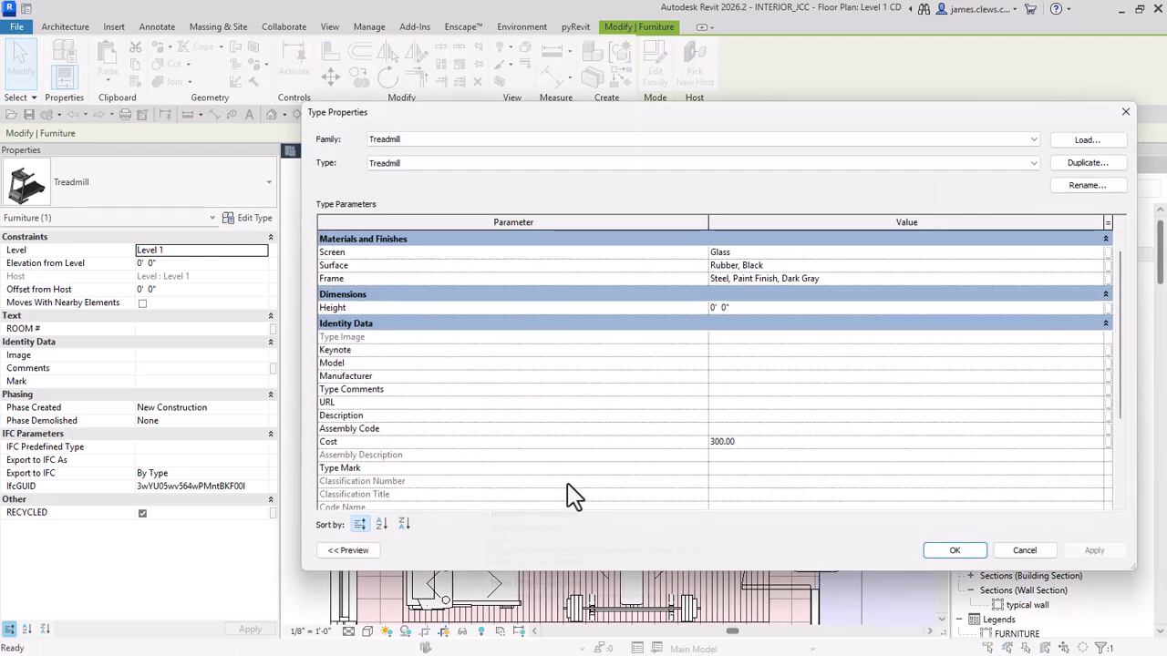
click(729, 471)
text(EQ2)
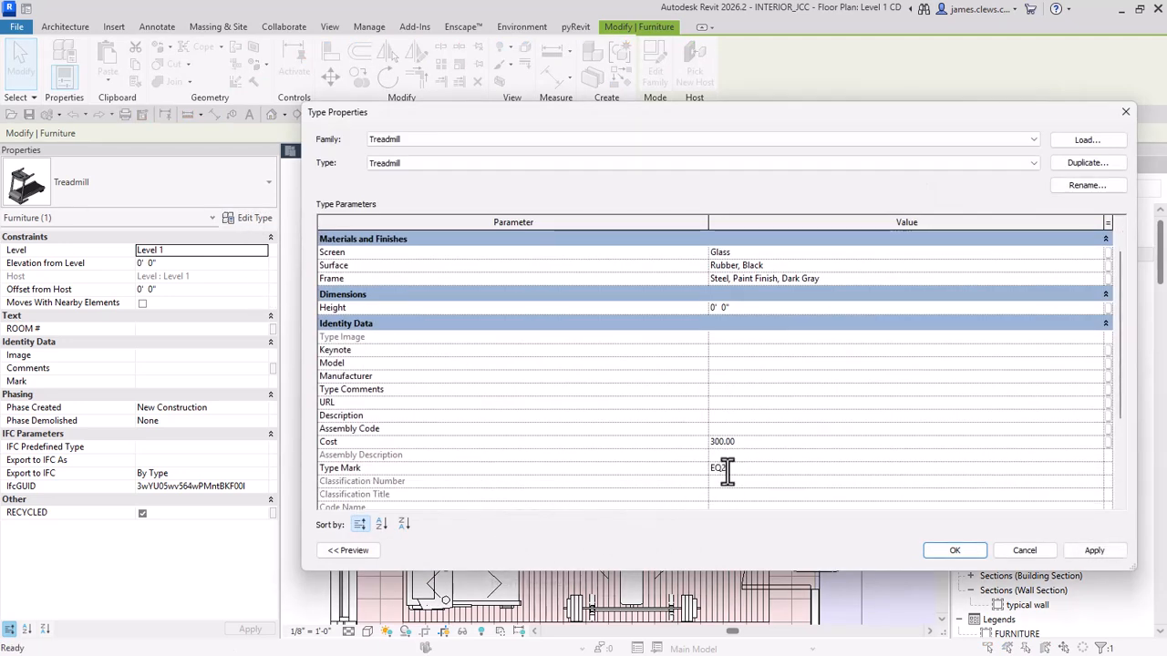
click(955, 551)
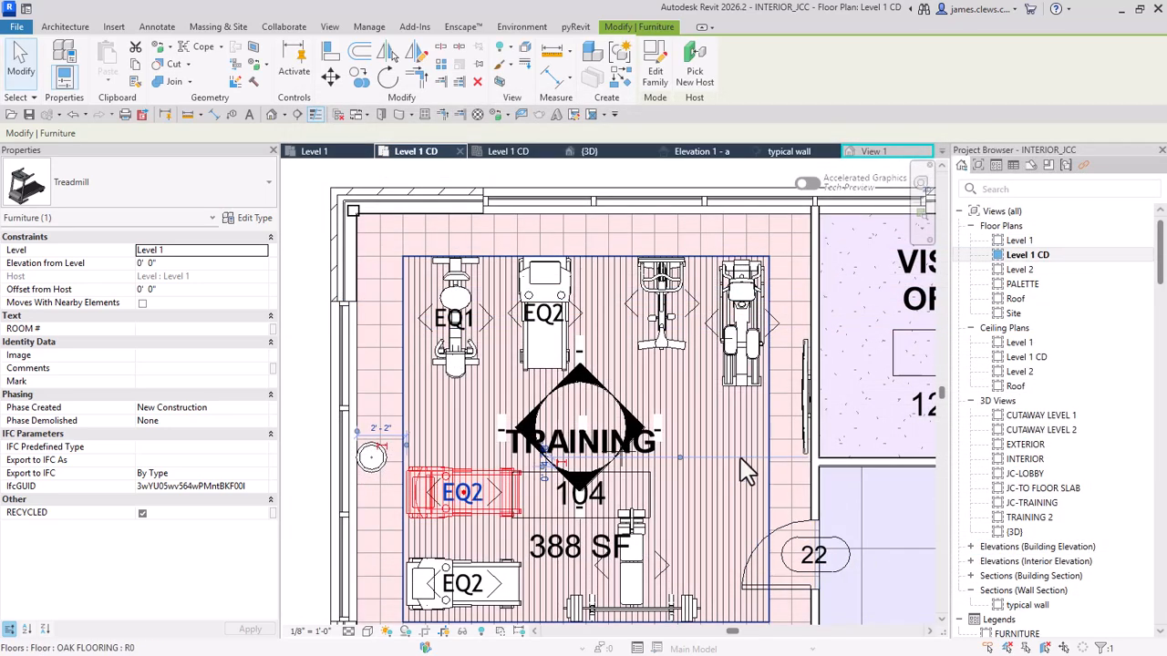
Step: Set the Type Mark of the training room's spin bike to EQ3 in its type properties
scroll(737, 438, up, 1)
middle_drag(738, 439, 638, 458)
scroll(612, 415, down, 1)
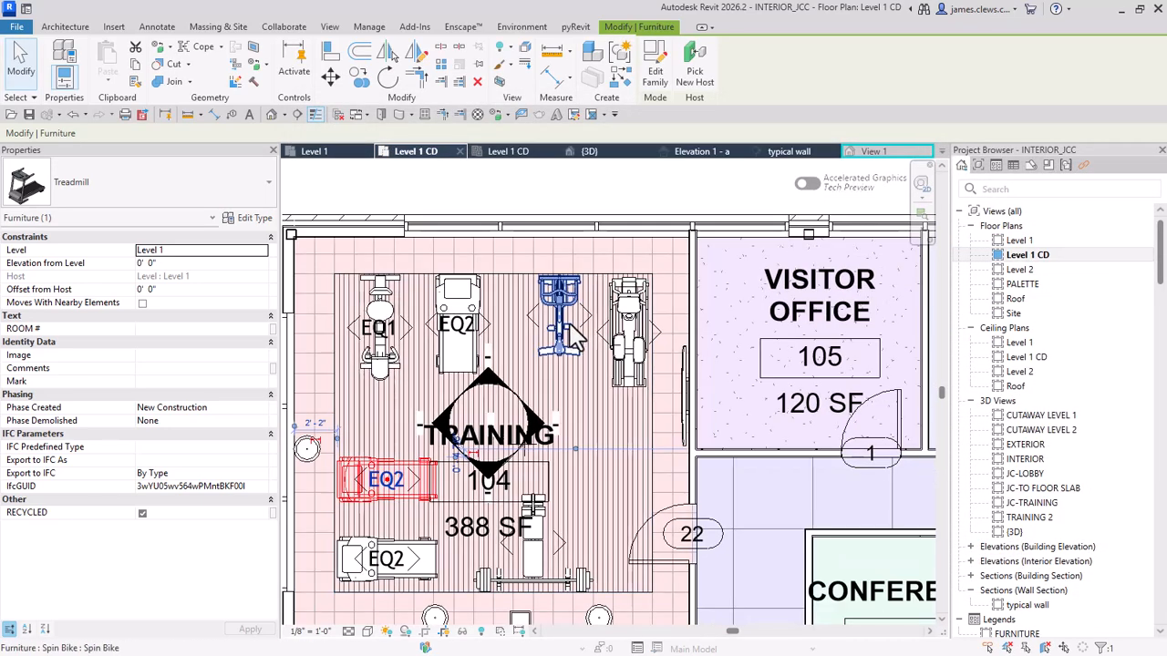
click(565, 337)
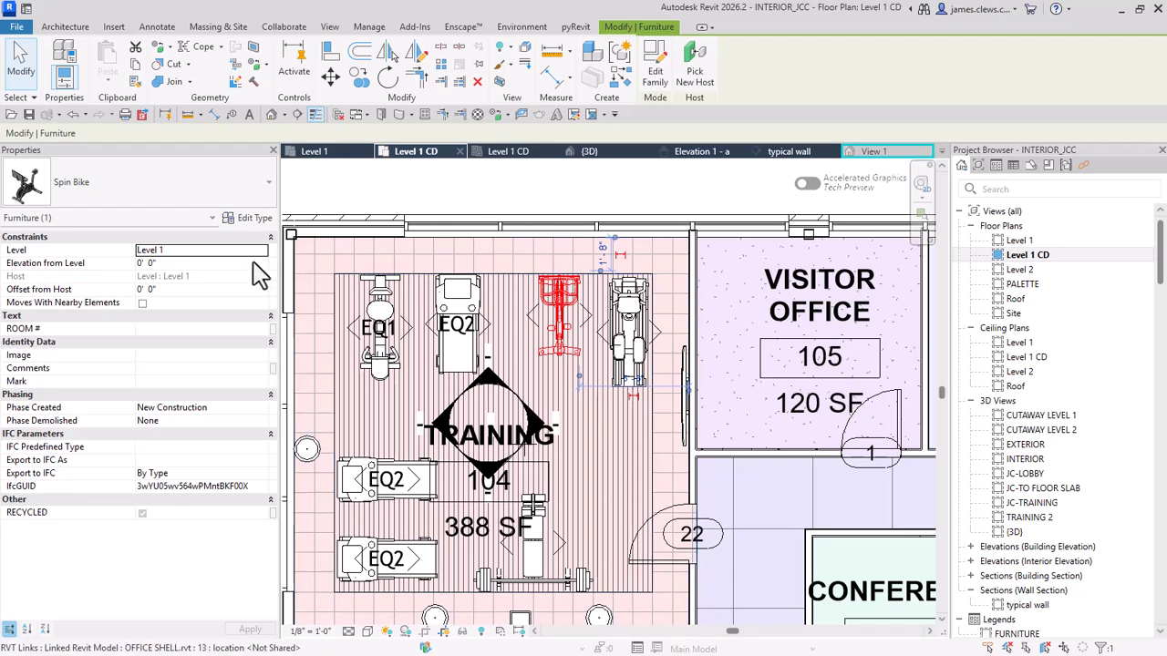
click(254, 219)
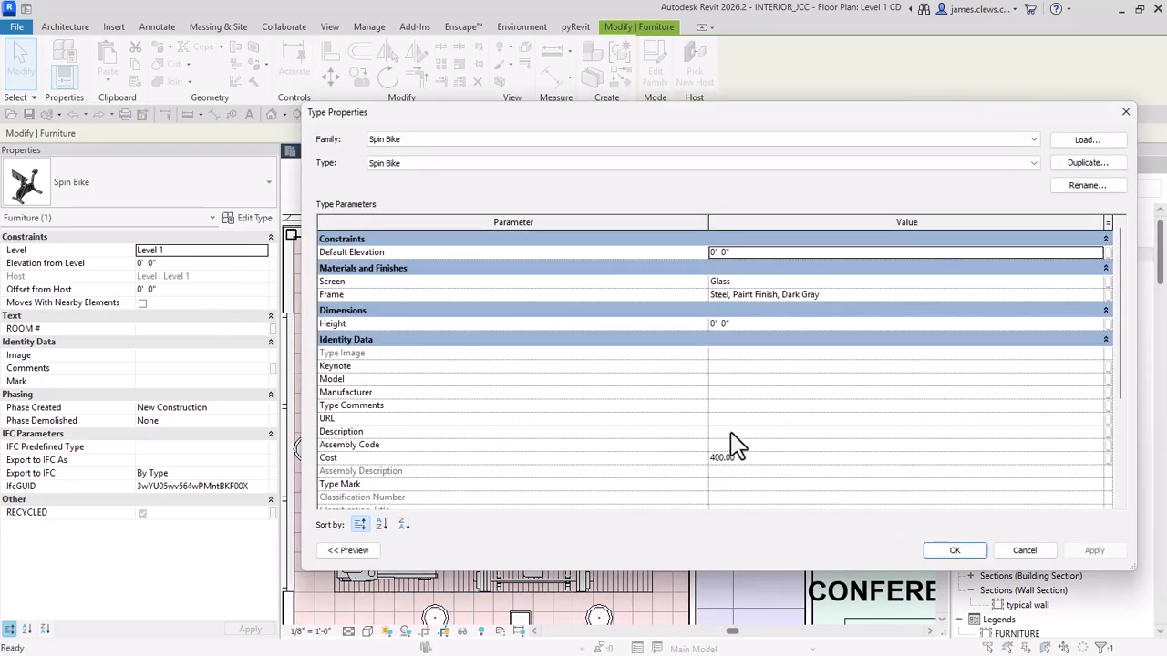
scroll(810, 465, down, 1)
scroll(811, 463, down, 2)
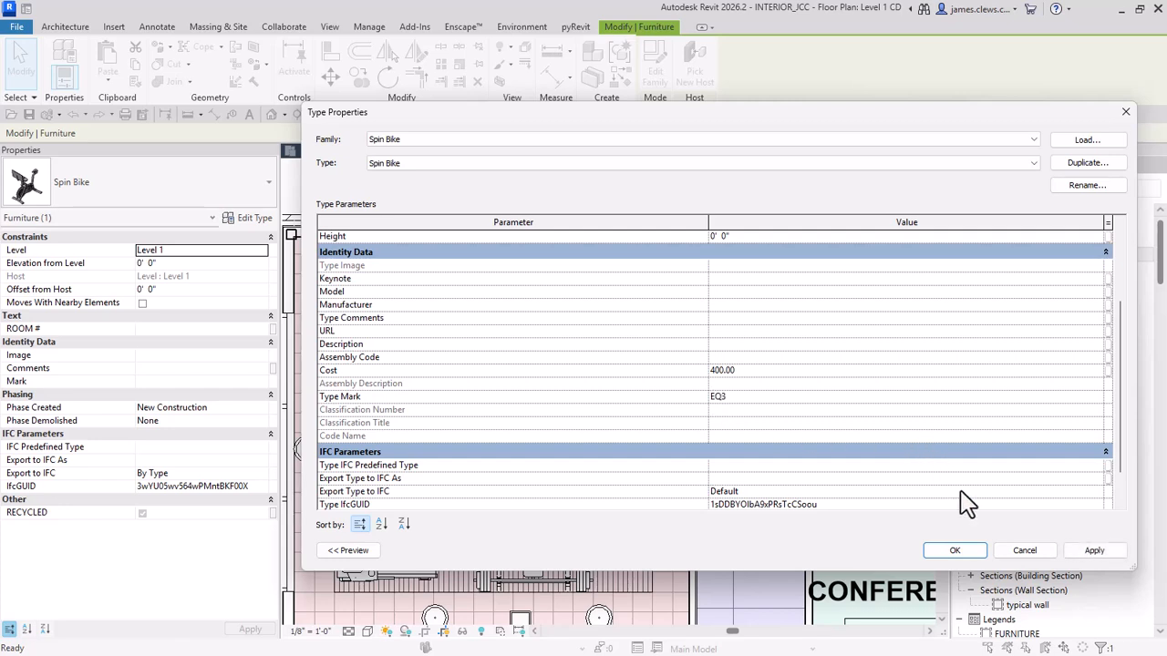
click(948, 552)
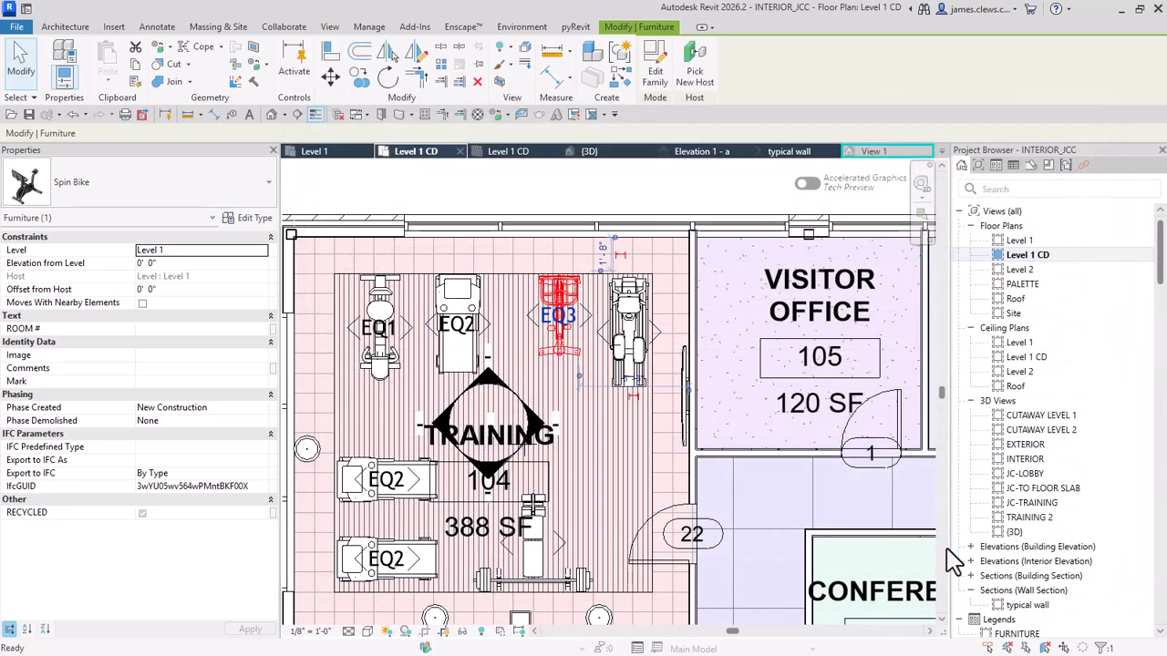
click(748, 478)
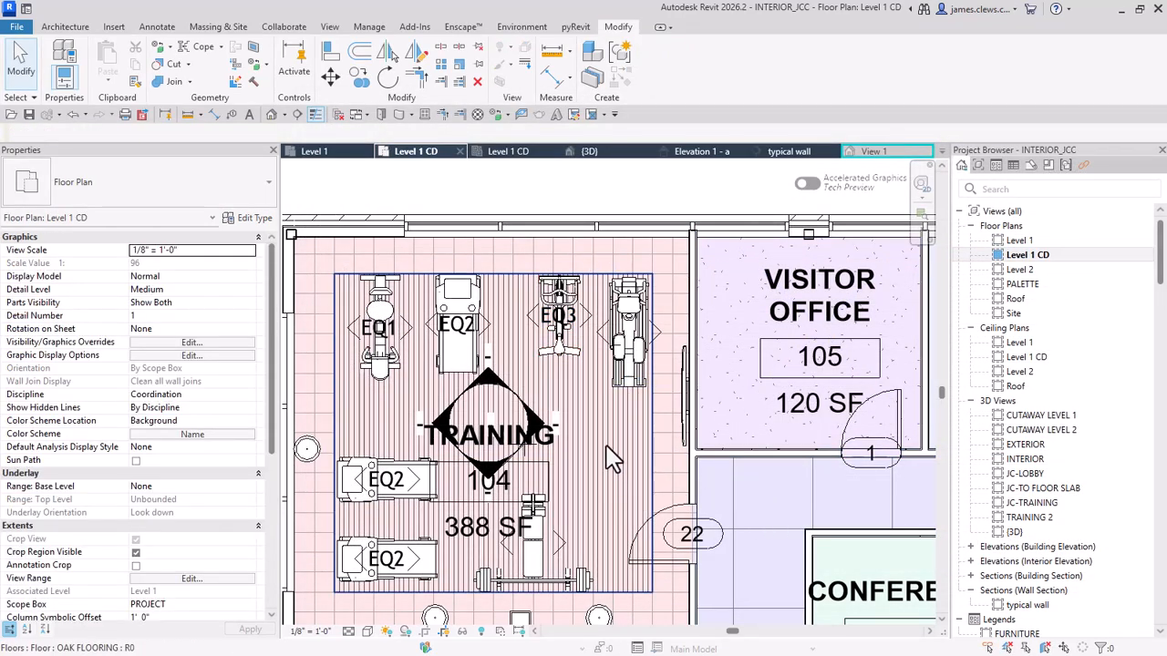
Step: Select the furniture tag on the elliptical in the training room
click(639, 360)
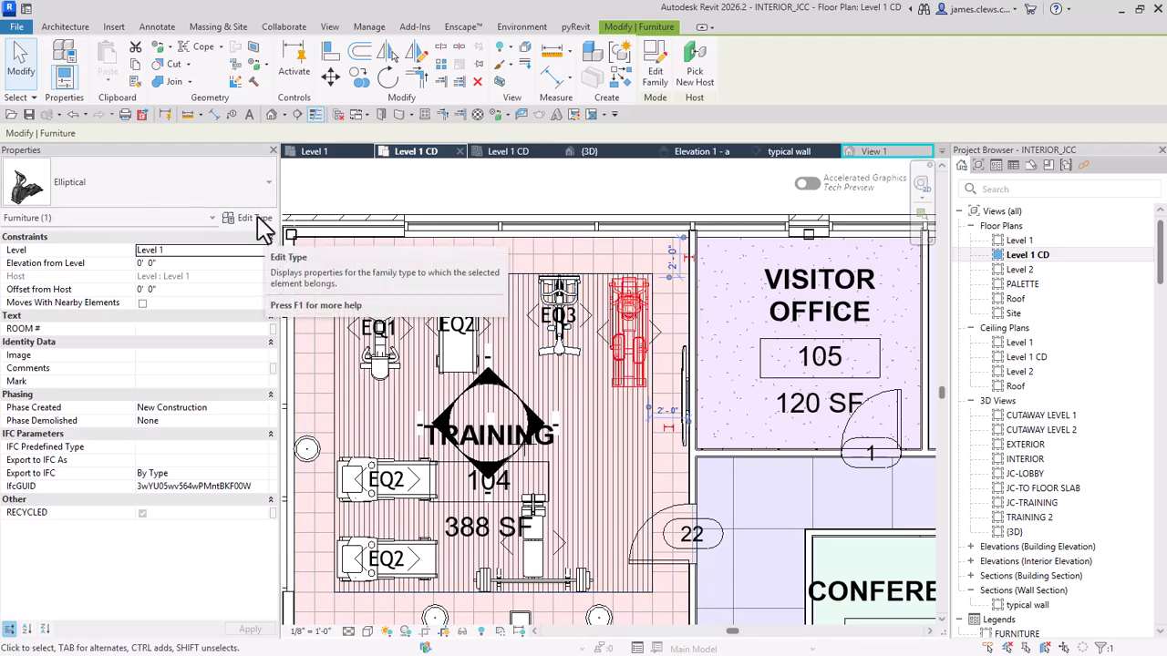
scroll(628, 328, up, 2)
scroll(628, 328, up, 1)
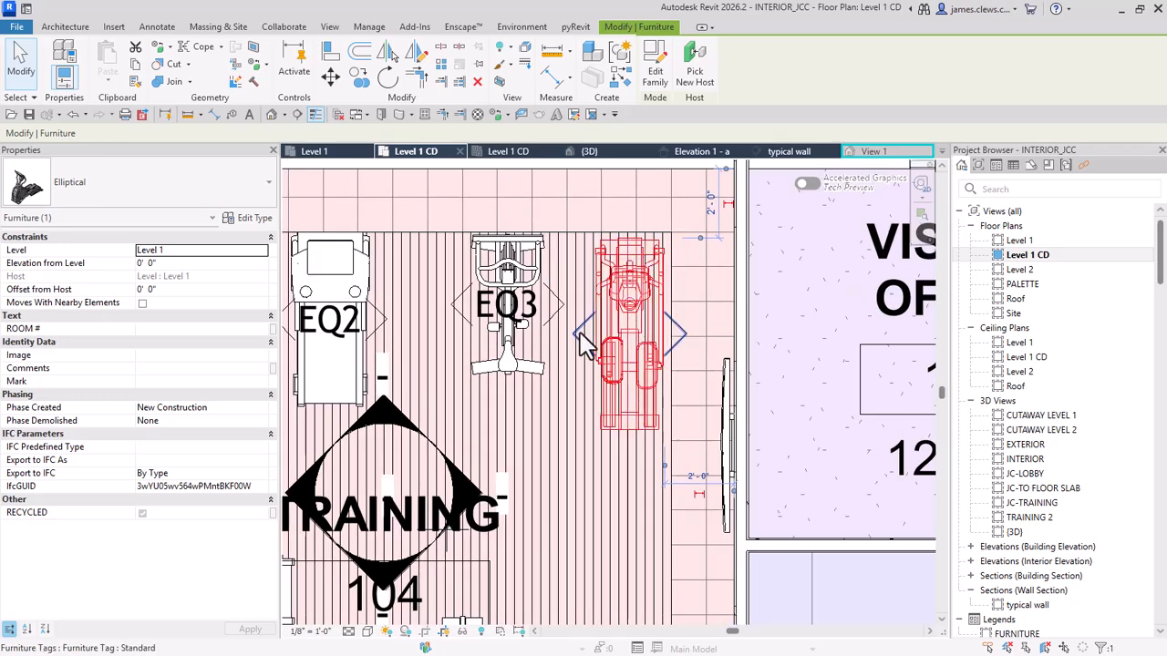
click(620, 339)
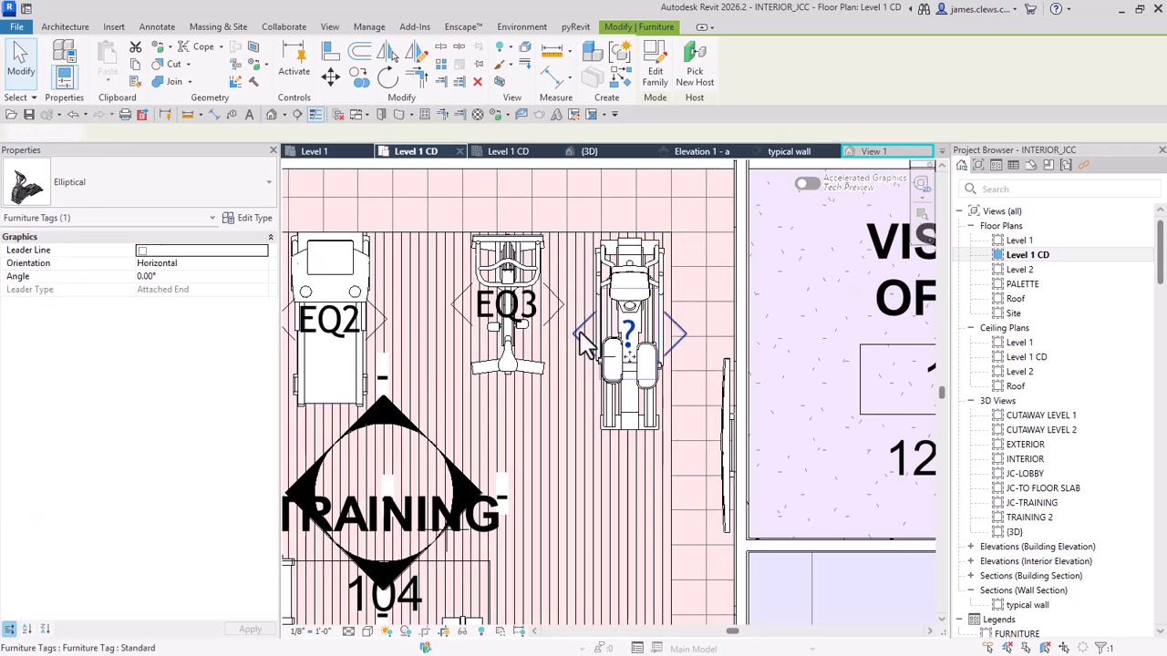
click(629, 334)
text(EQ3)
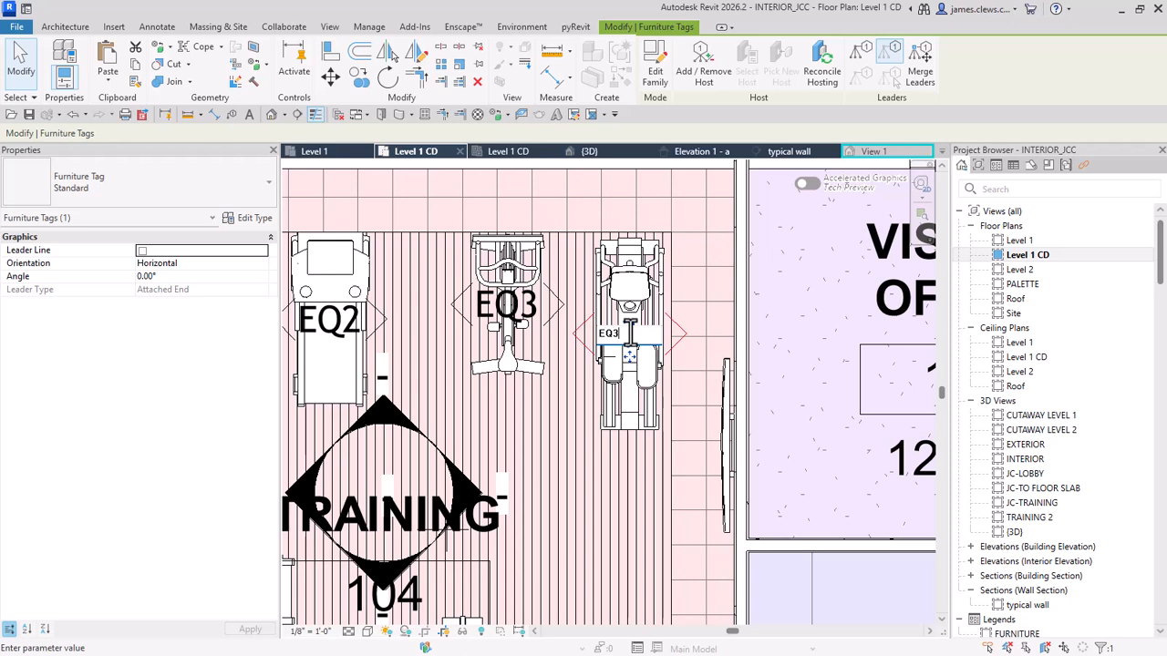
key(Return)
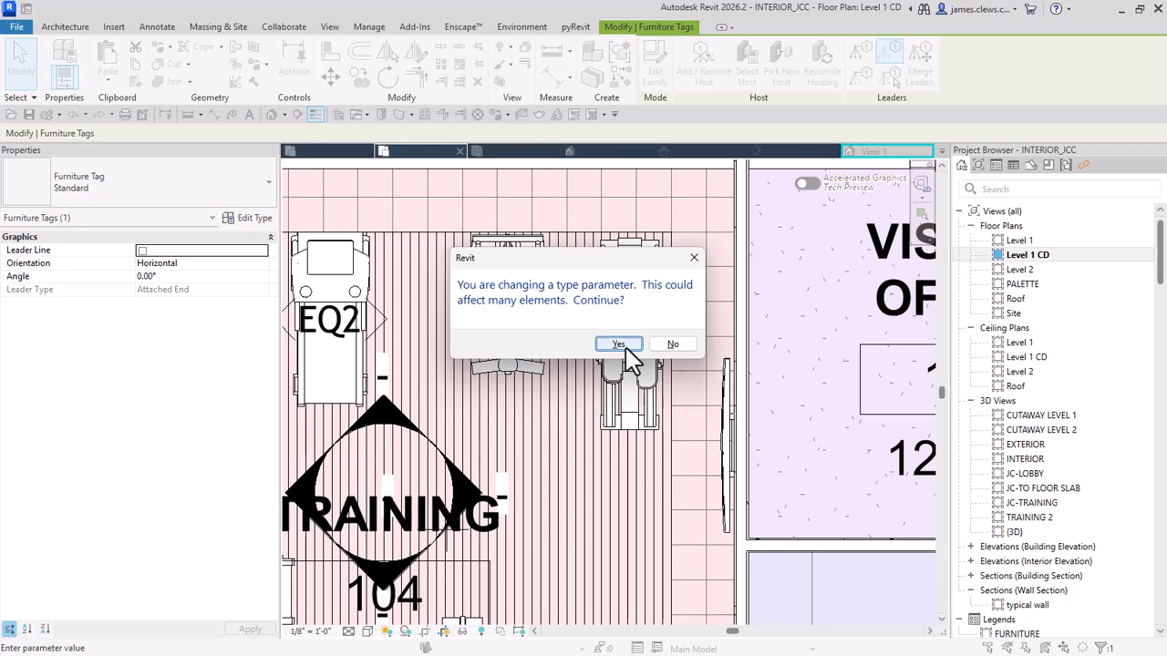
click(673, 345)
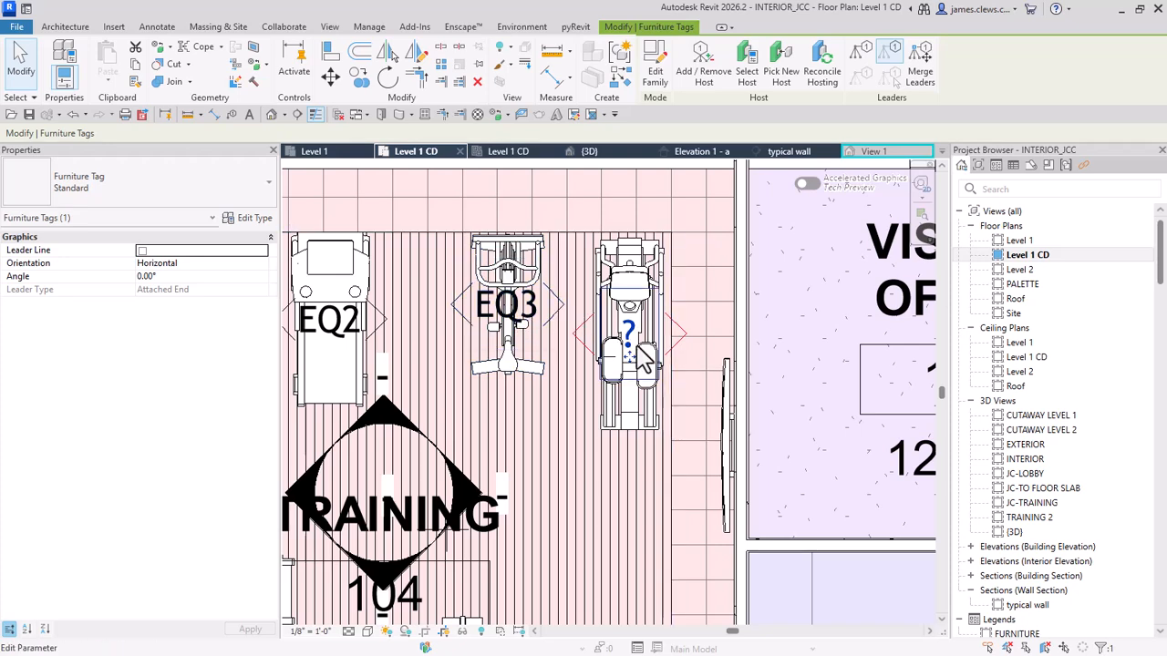
Step: Set the elliptical's furniture tag value to EQ4 and accept the type parameter change
click(628, 333)
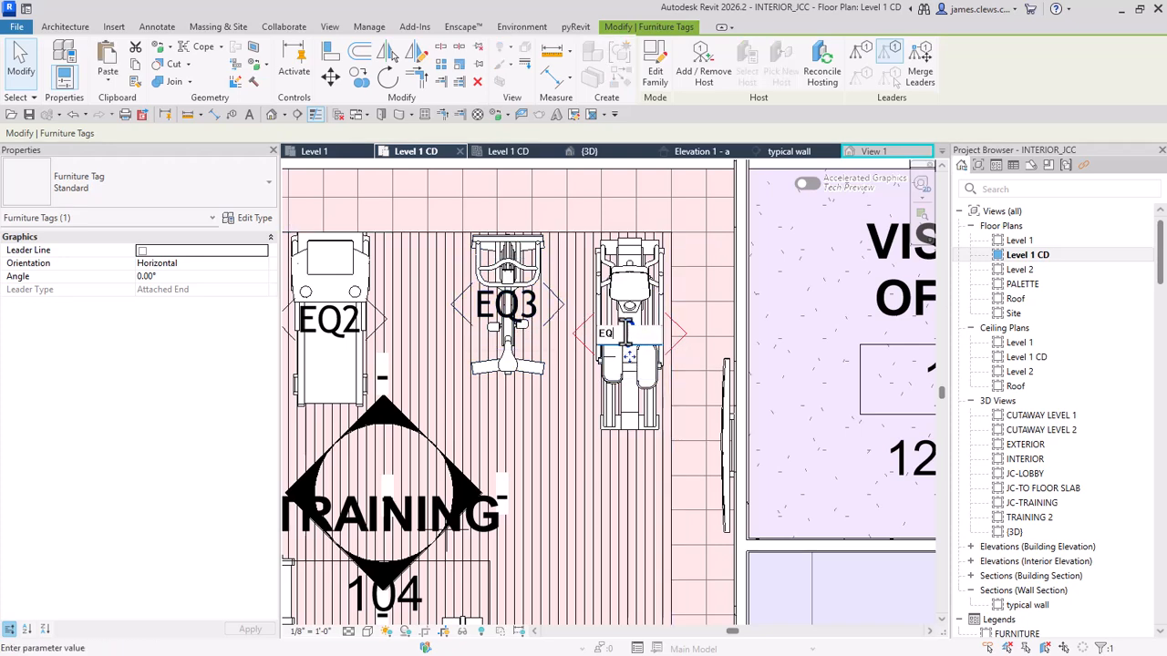
click(602, 430)
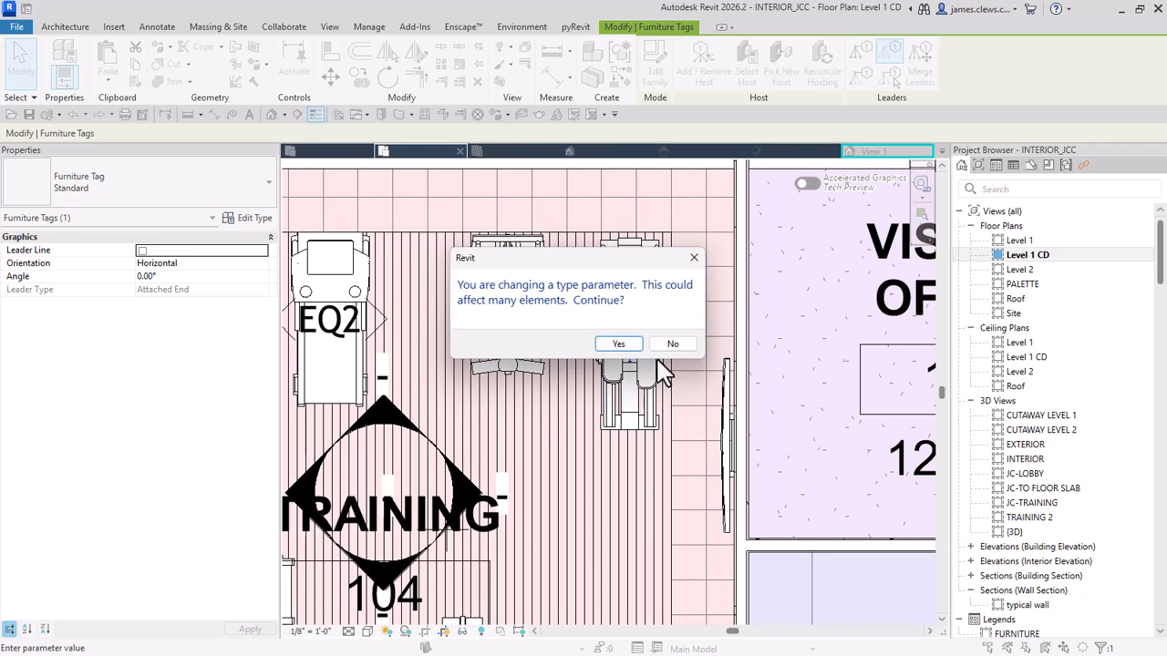
click(603, 349)
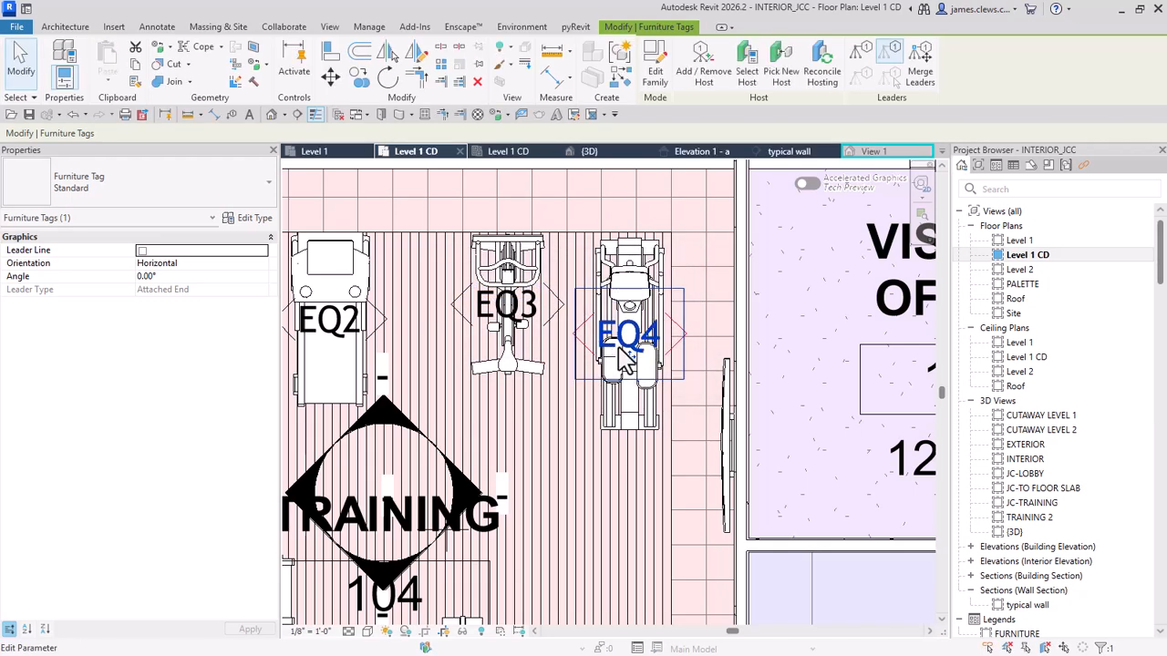
Step: Review the type properties of the training room's weight bench without changes and open its family for editing
scroll(542, 388, down, 3)
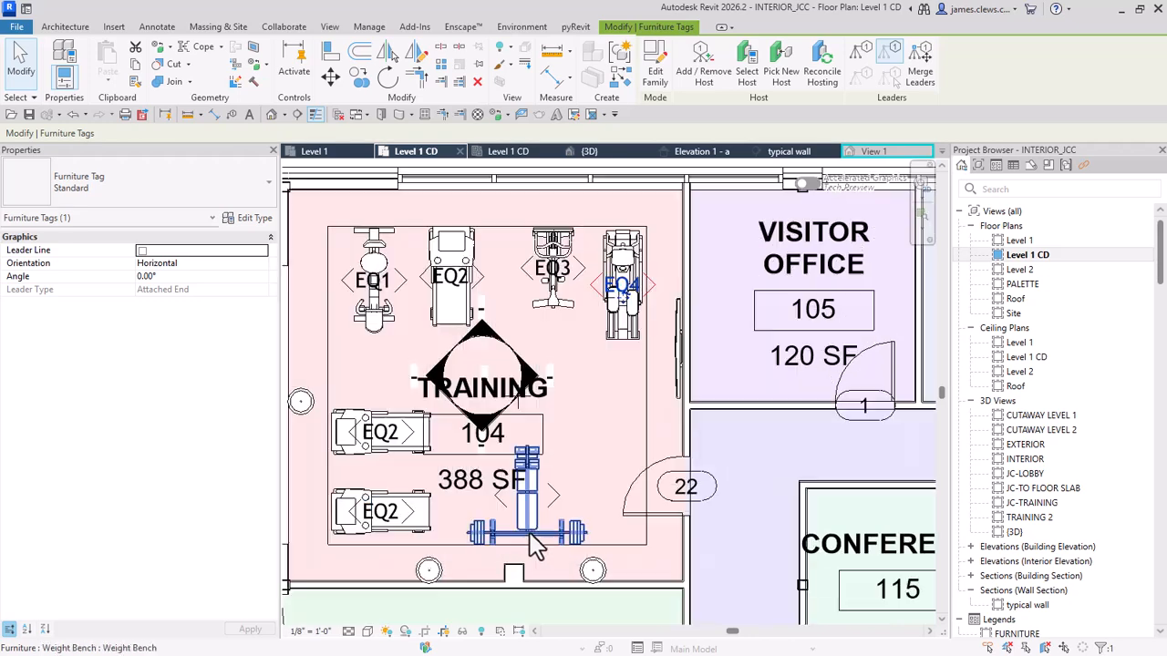
scroll(538, 538, up, 3)
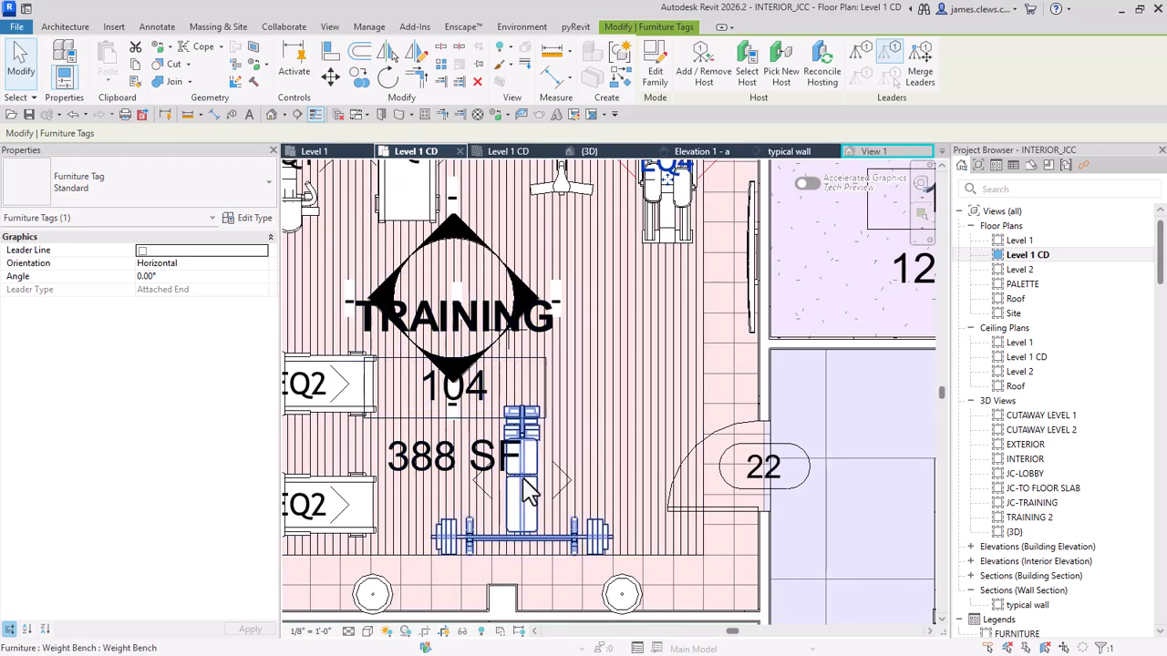
click(529, 489)
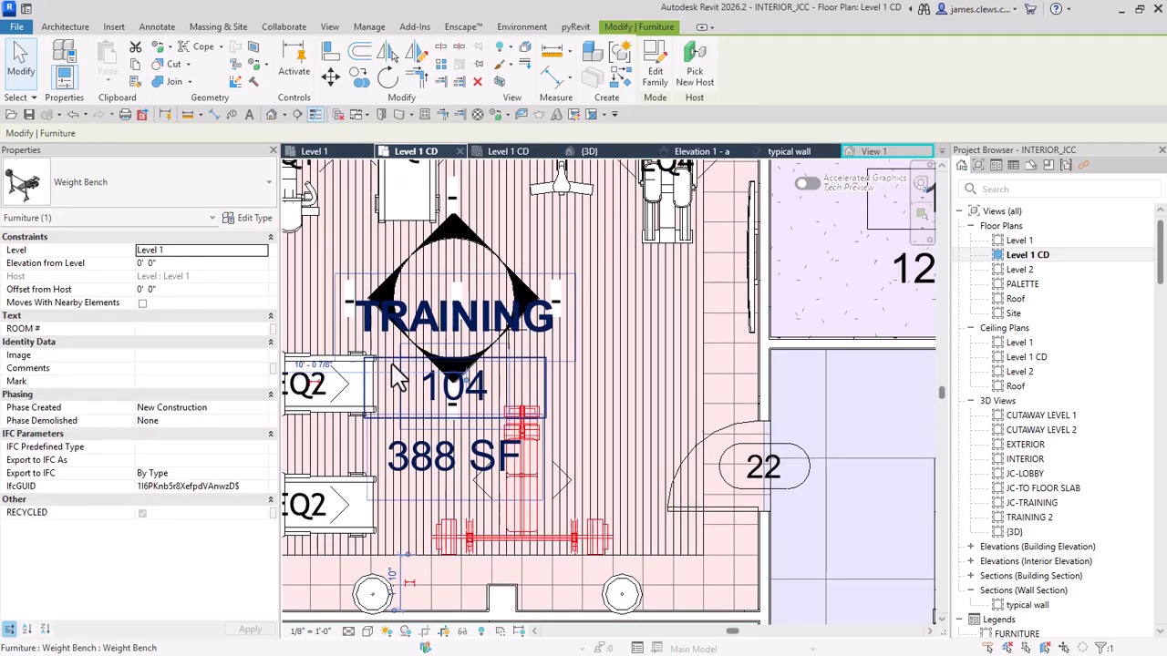
click(248, 220)
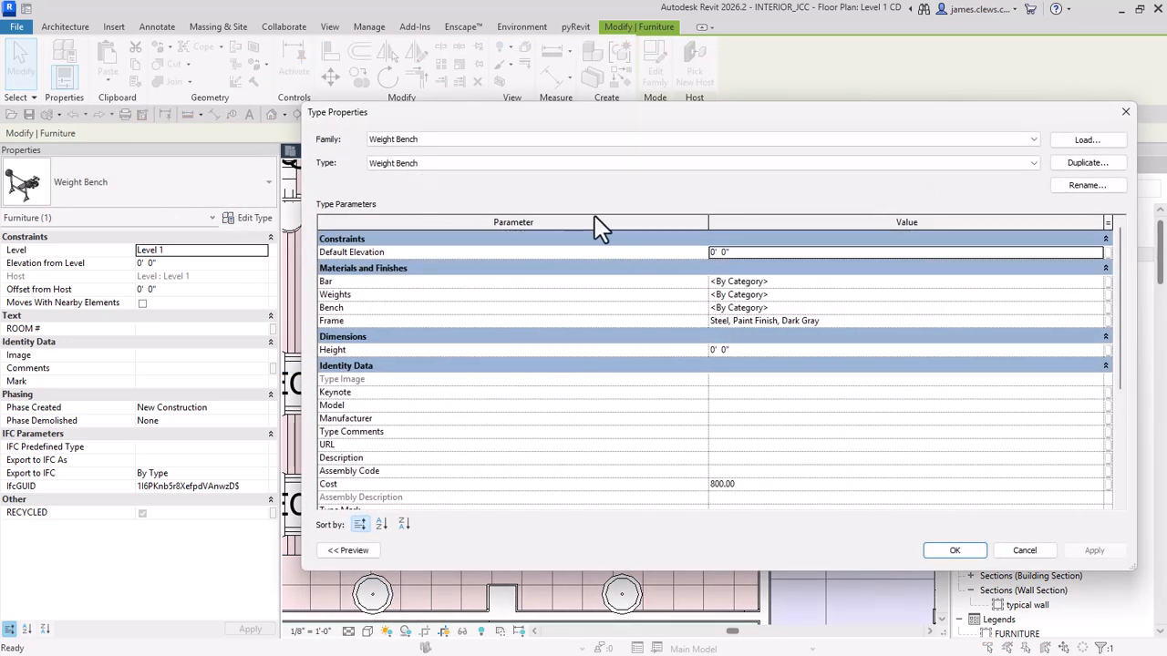
click(1125, 111)
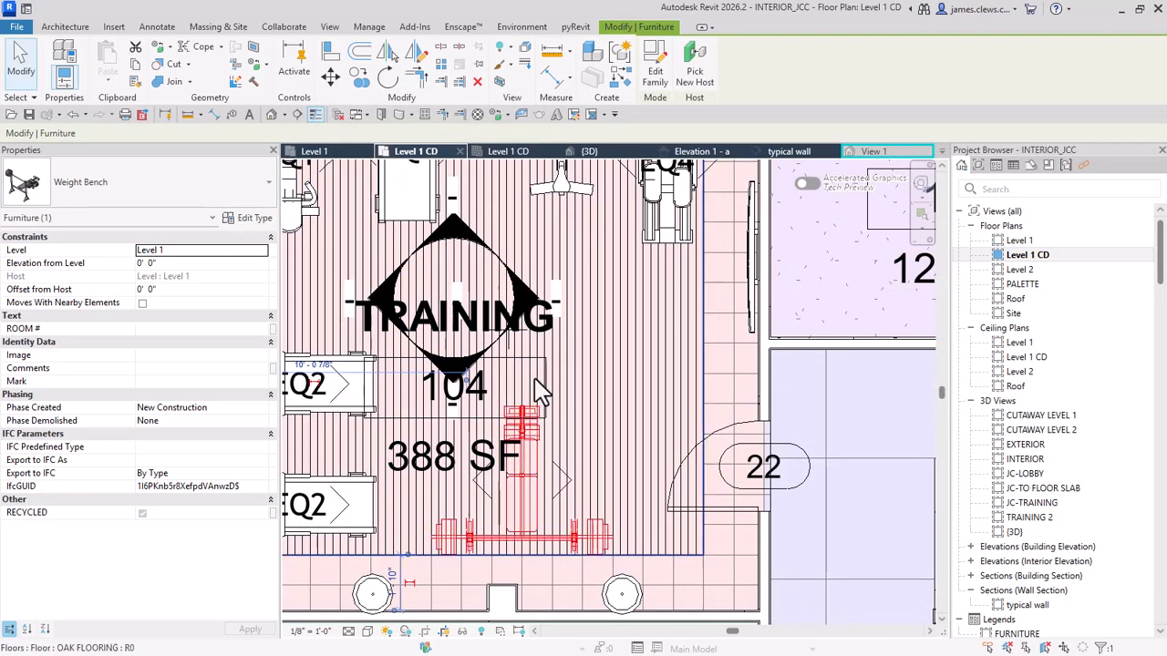
click(655, 77)
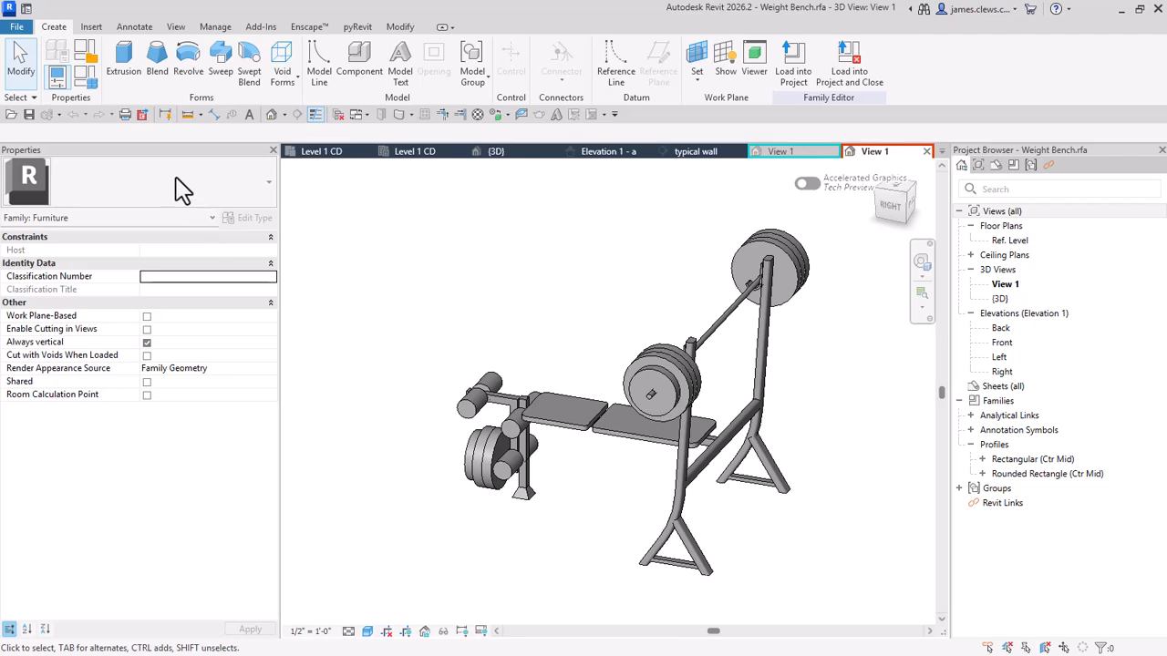
Step: Review the weight bench family's category and parameters, keeping the Furniture category
click(89, 54)
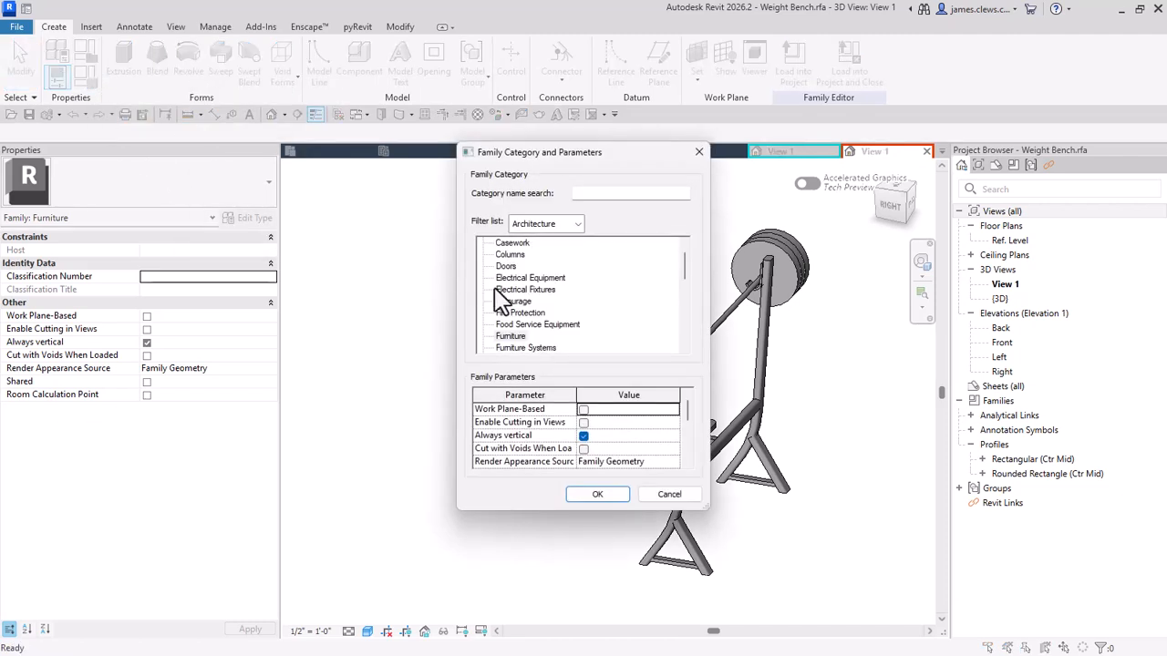
scroll(615, 317, down, 2)
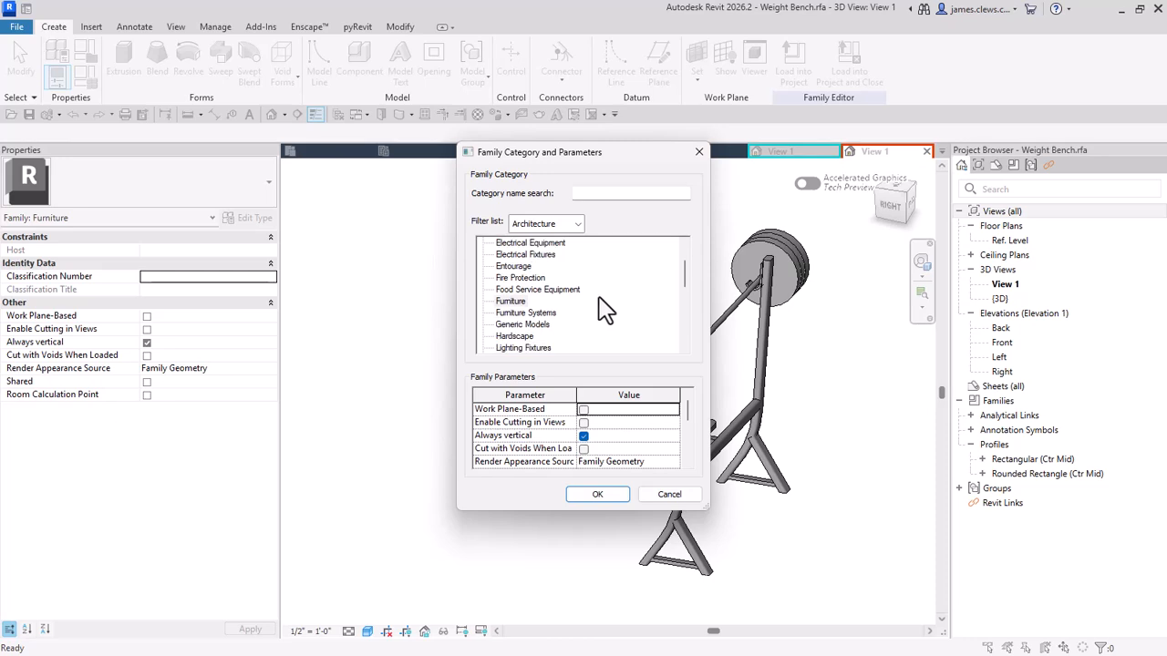
scroll(604, 308, up, 1)
scroll(592, 308, up, 1)
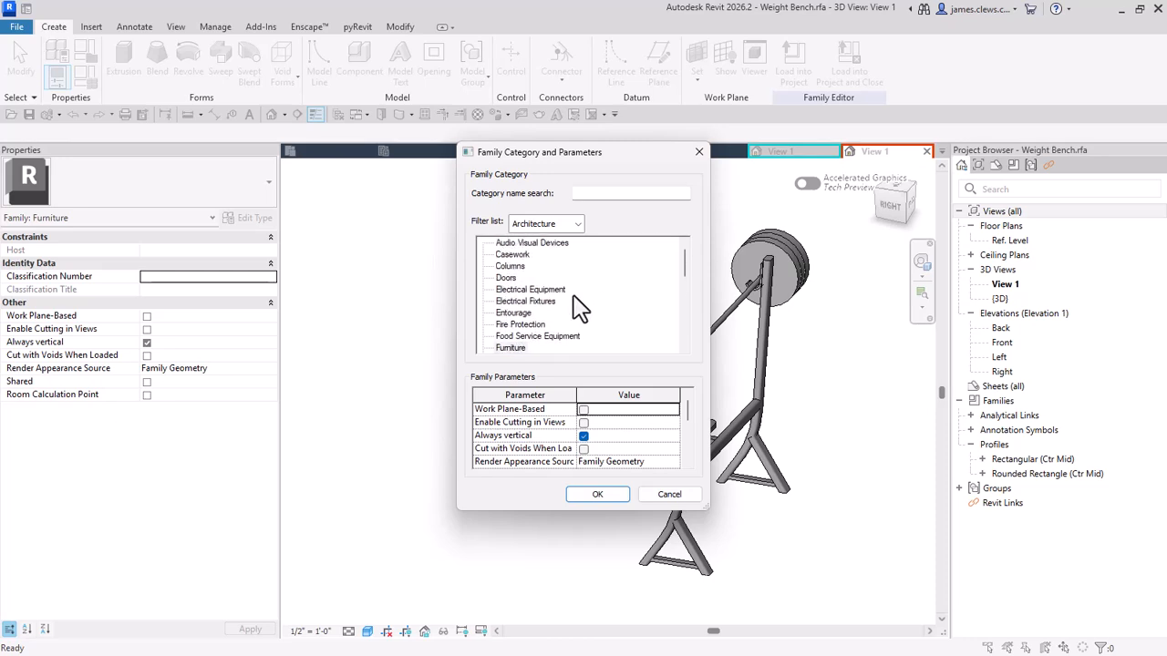
scroll(565, 290, down, 2)
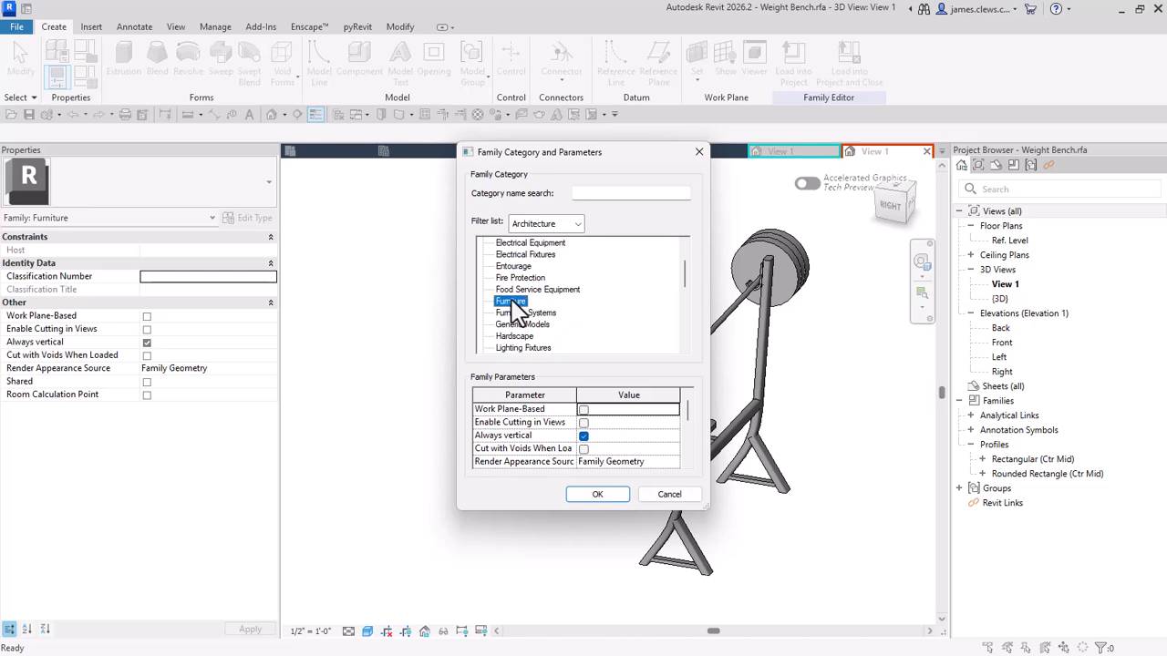
click(605, 495)
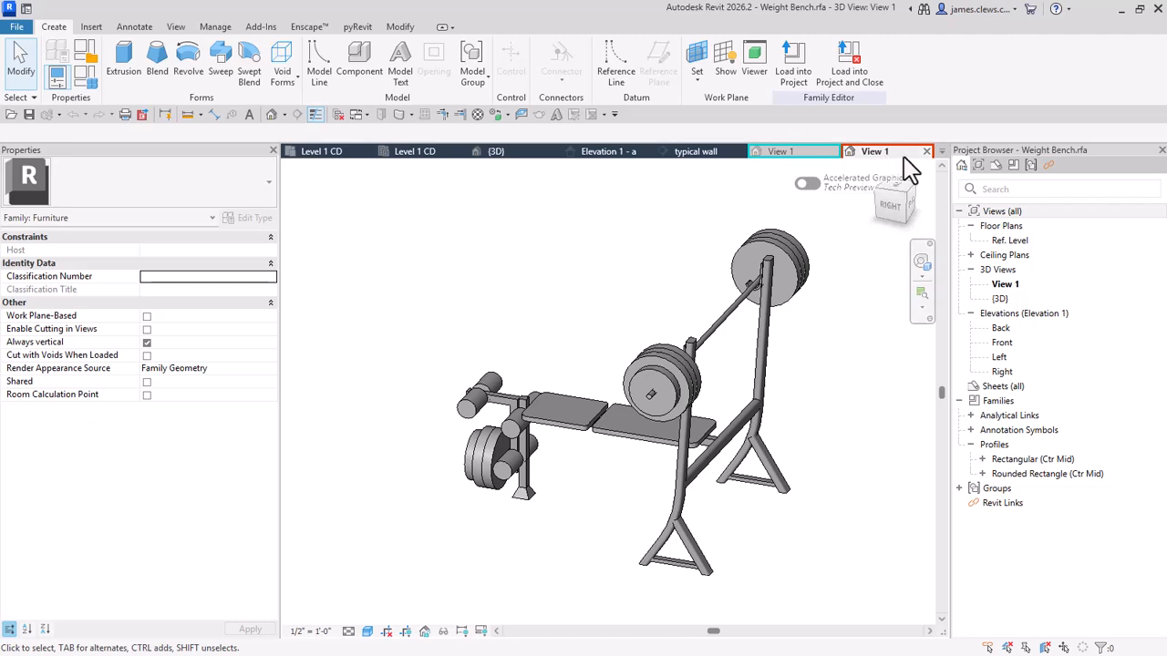
Step: Load the weight bench family into INTERIOR_JCC.rvt and close it, saving it as Weight Bench.rfa in the UCB_PROJECT-JC folder
click(844, 73)
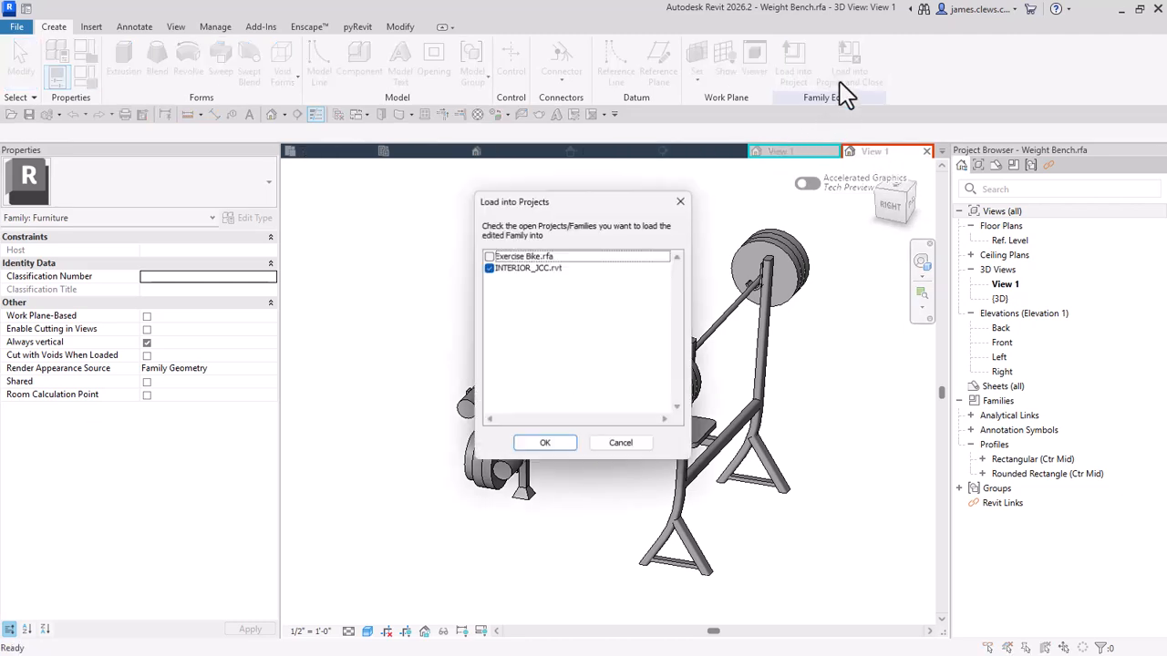
click(542, 444)
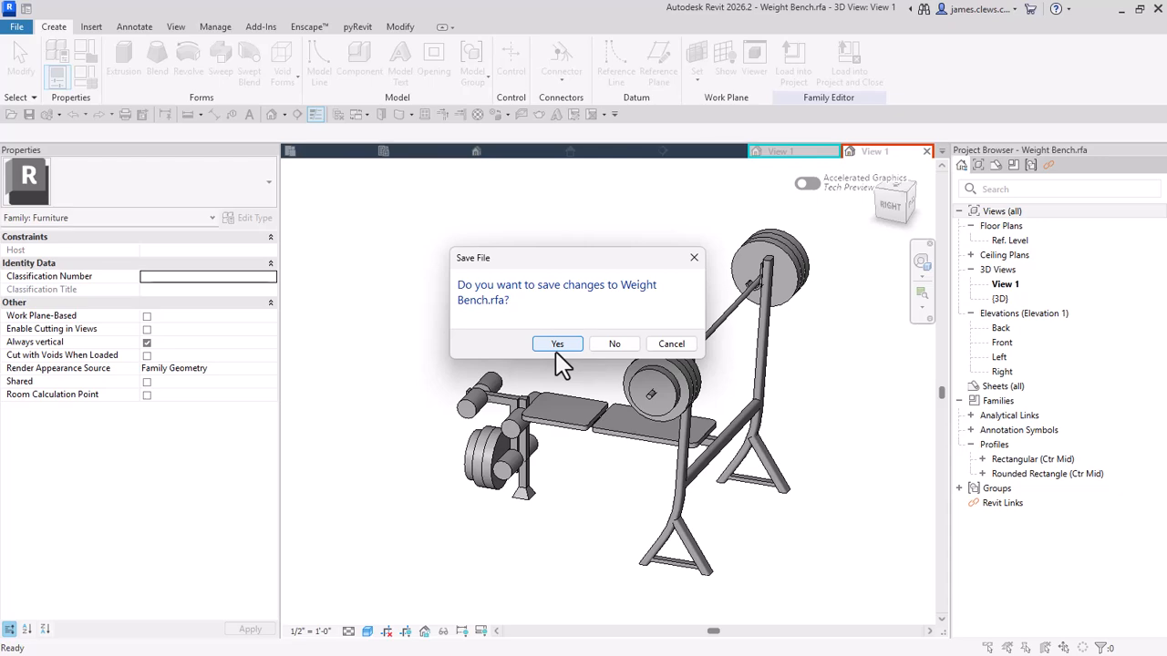
click(557, 346)
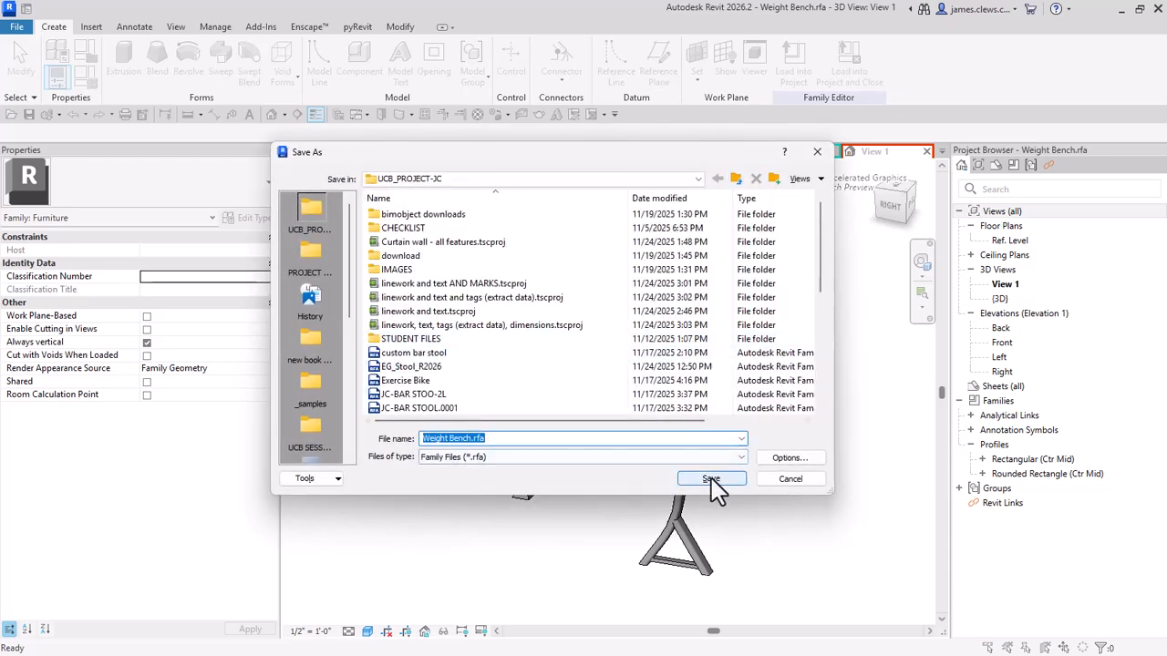
click(712, 481)
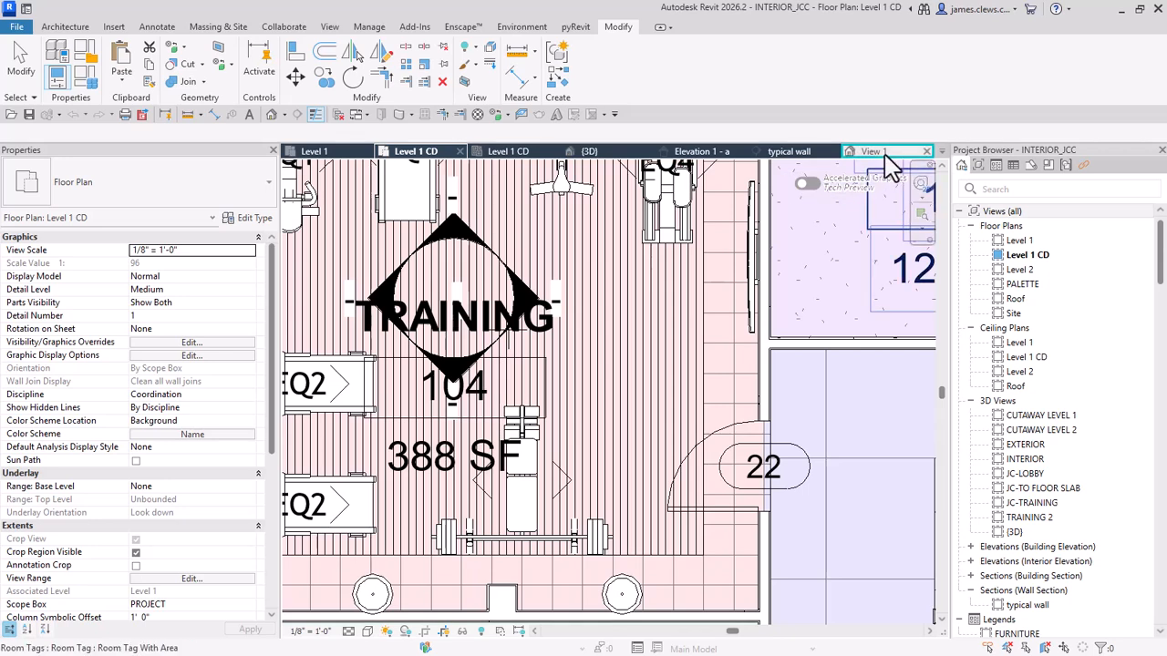
Step: Load the open Exercise Bike family into the project and close it, saving its changes over the existing Exercise Bike.rfa
click(886, 163)
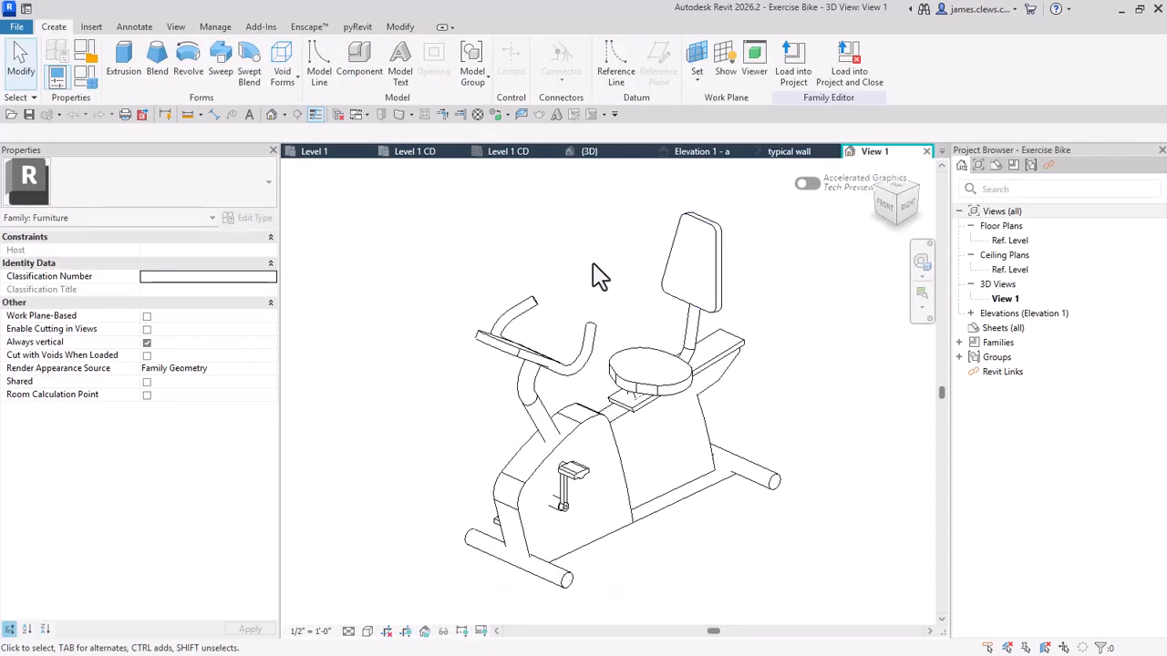
click(850, 71)
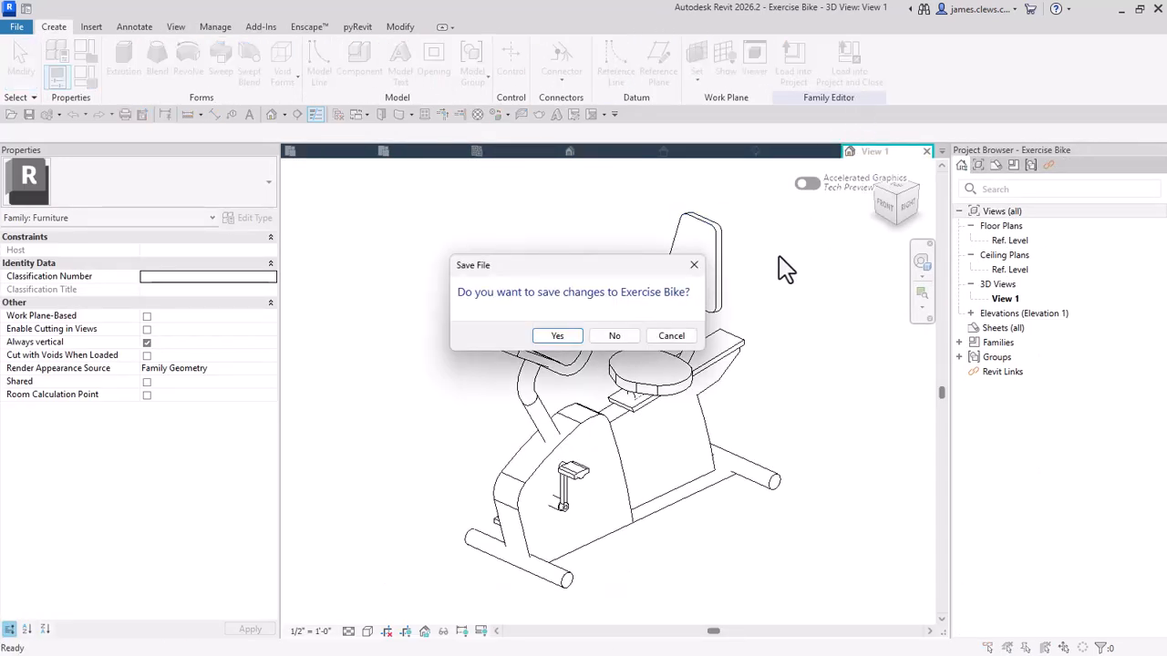
click(558, 337)
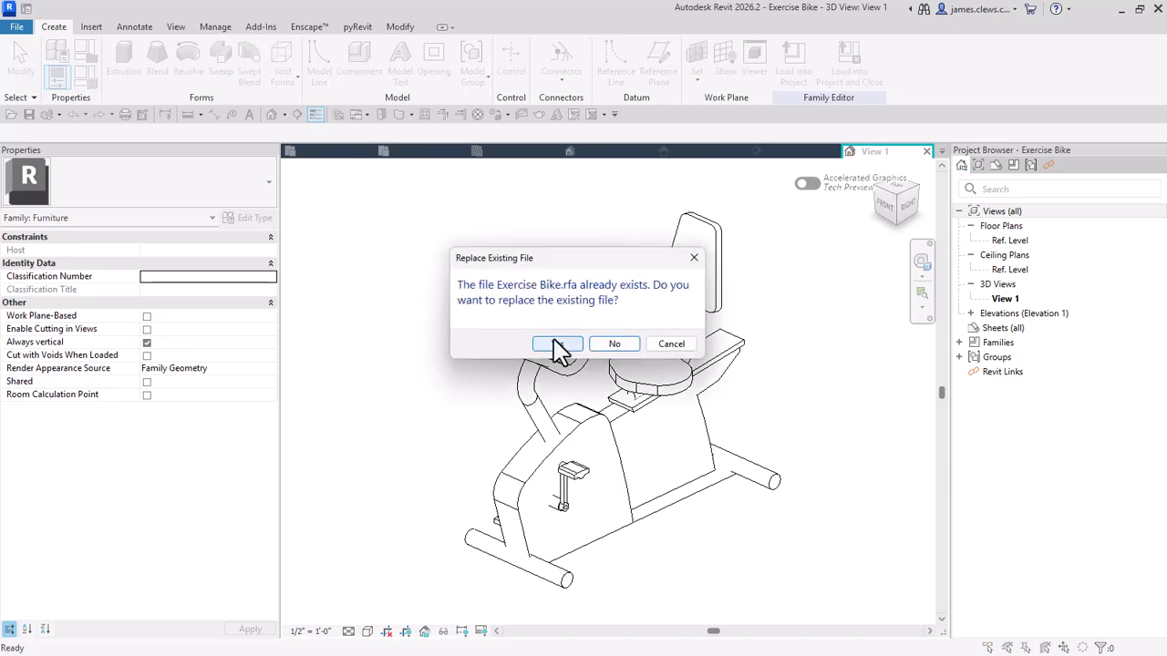
click(556, 344)
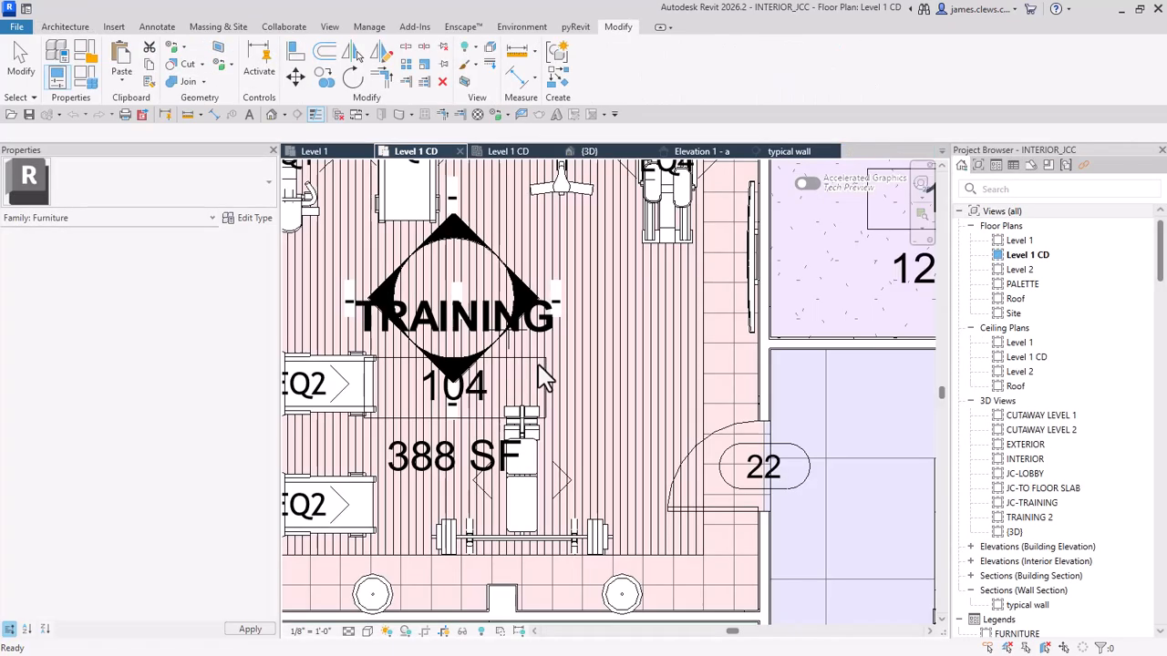
Step: Set the training room weight bench's furniture tag value to EQ5 and accept the type parameter change
scroll(572, 481, up, 2)
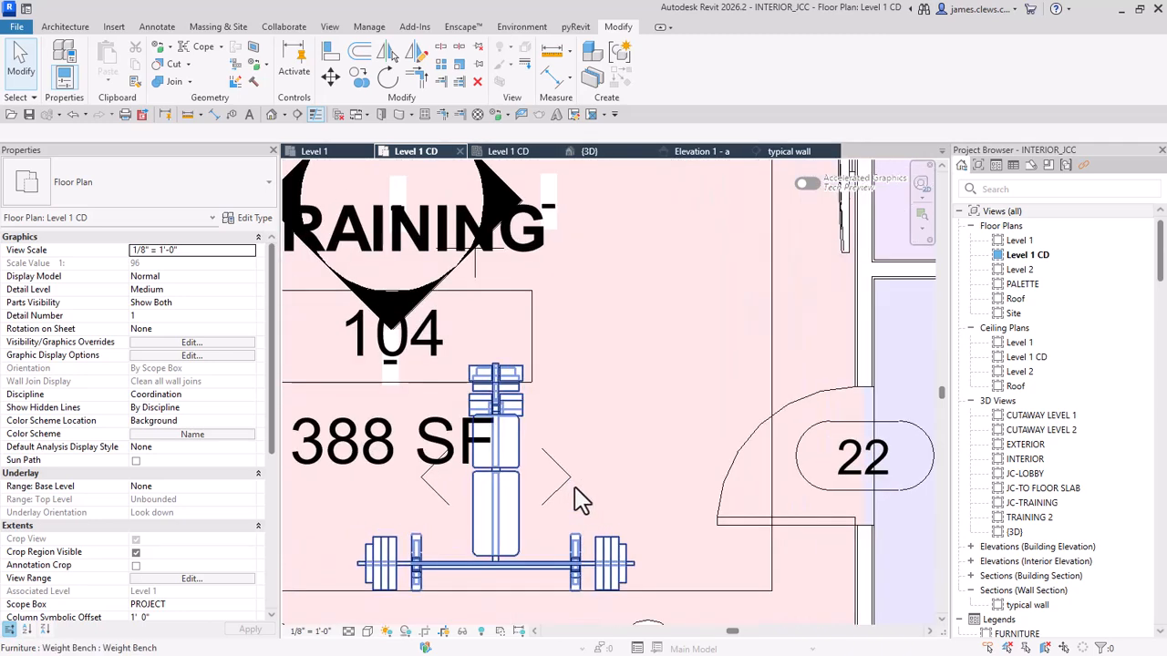
click(556, 471)
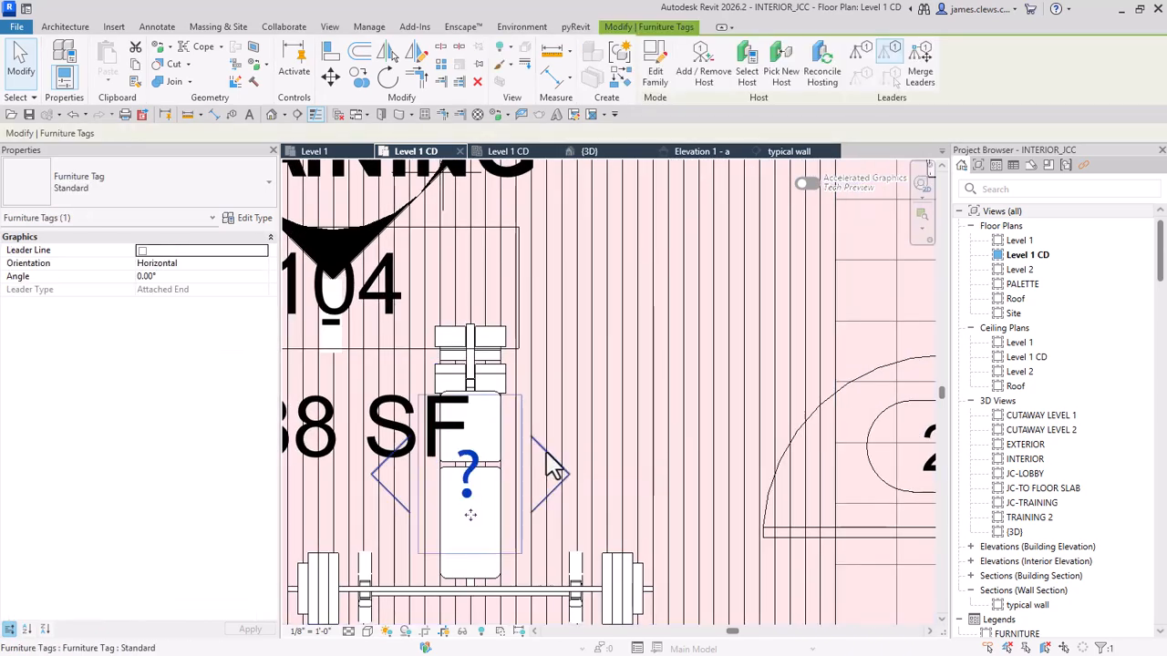
click(467, 481)
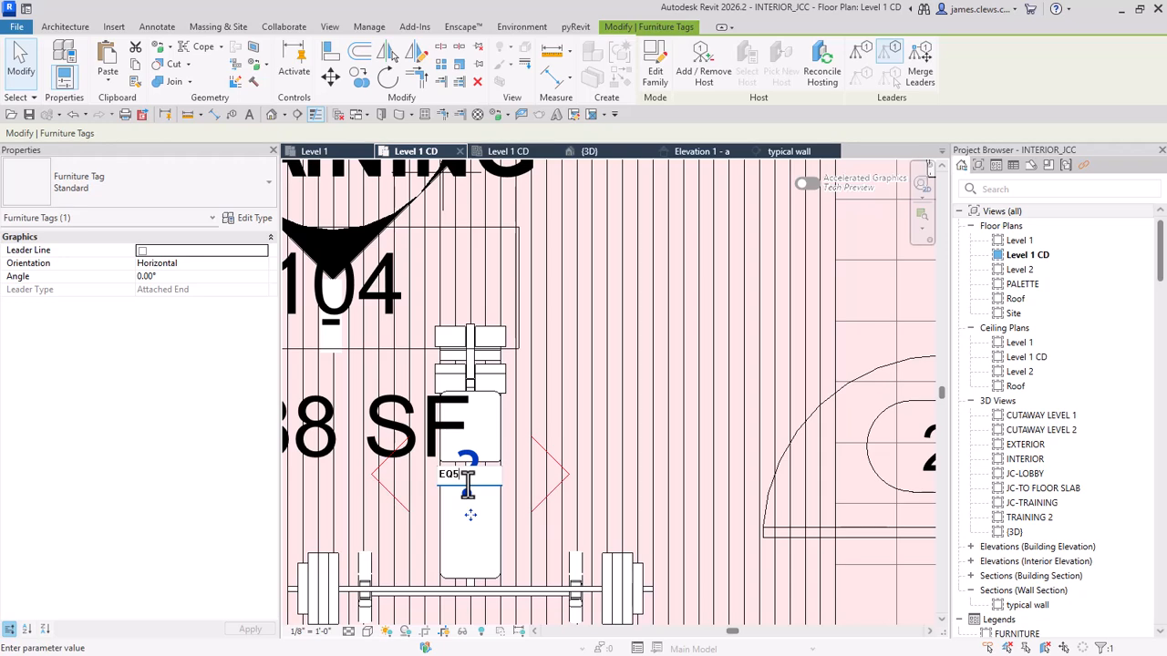
scroll(475, 472, down, 6)
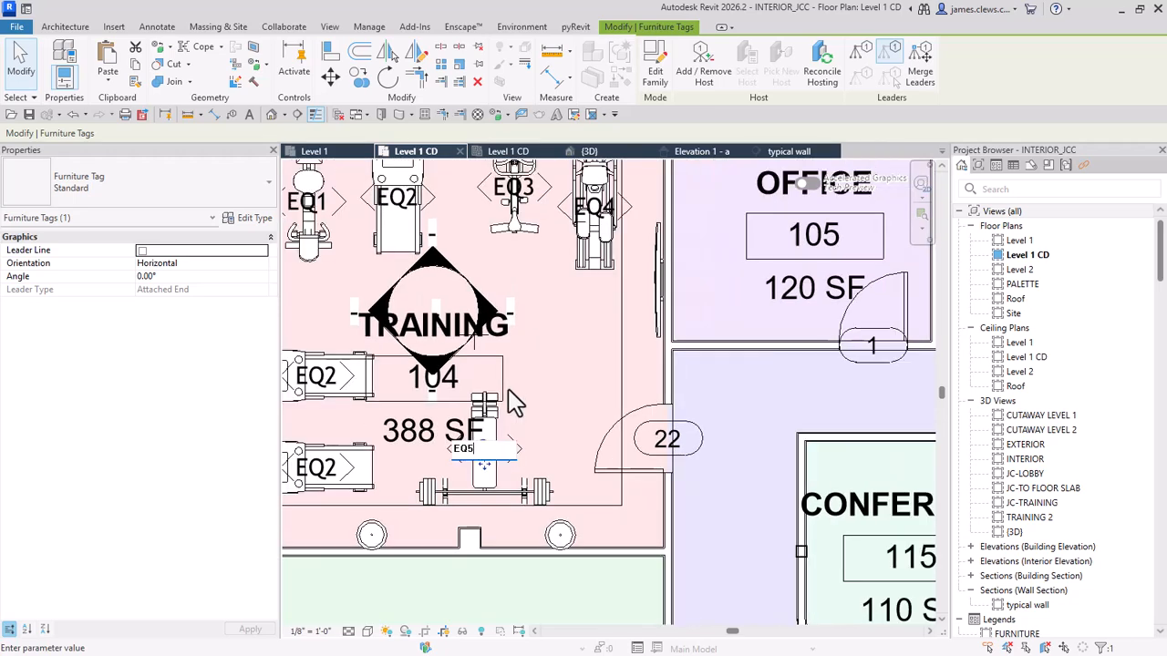
click(561, 383)
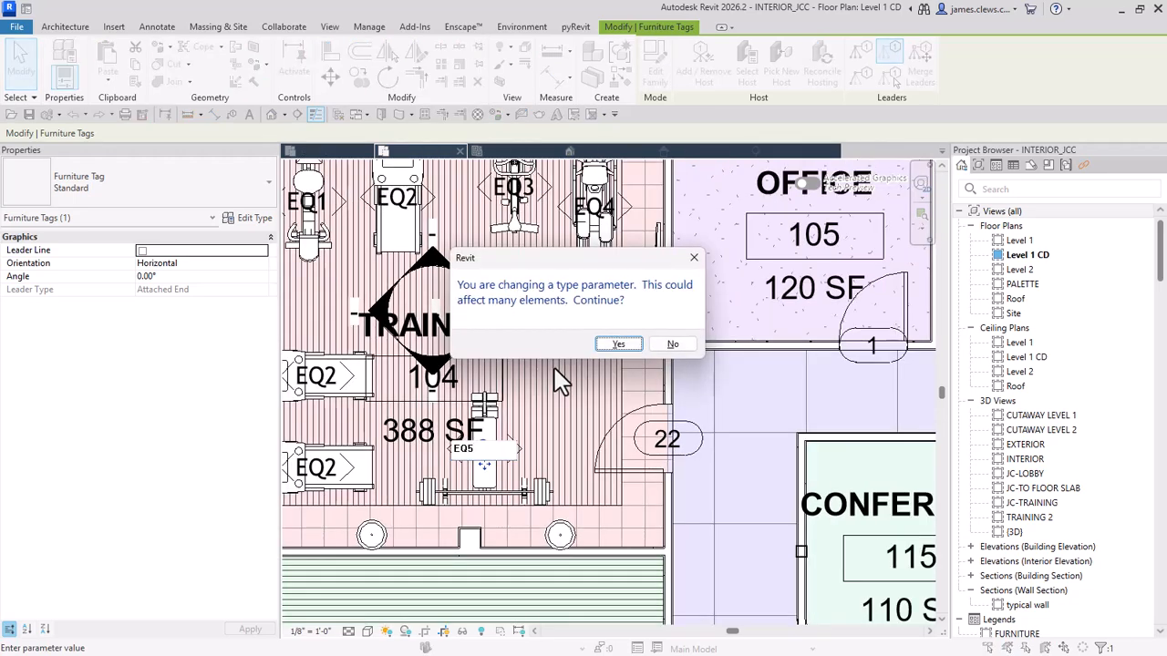
click(627, 346)
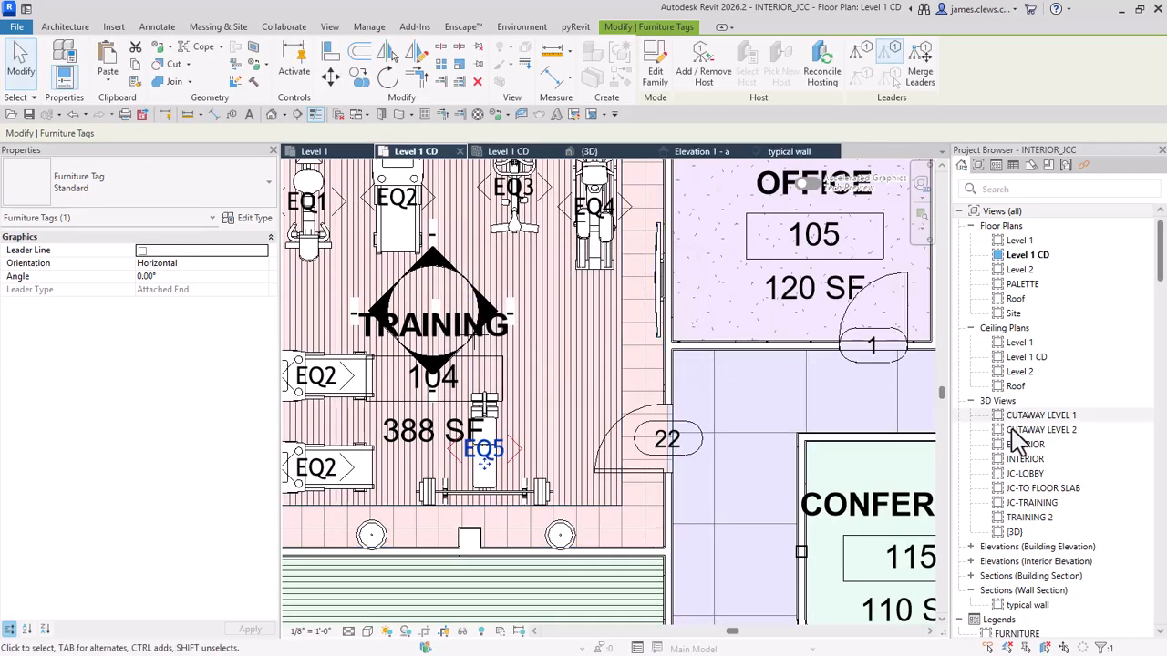
Step: Open the FURNITURE legend view from the project's legends
scroll(1044, 406, down, 4)
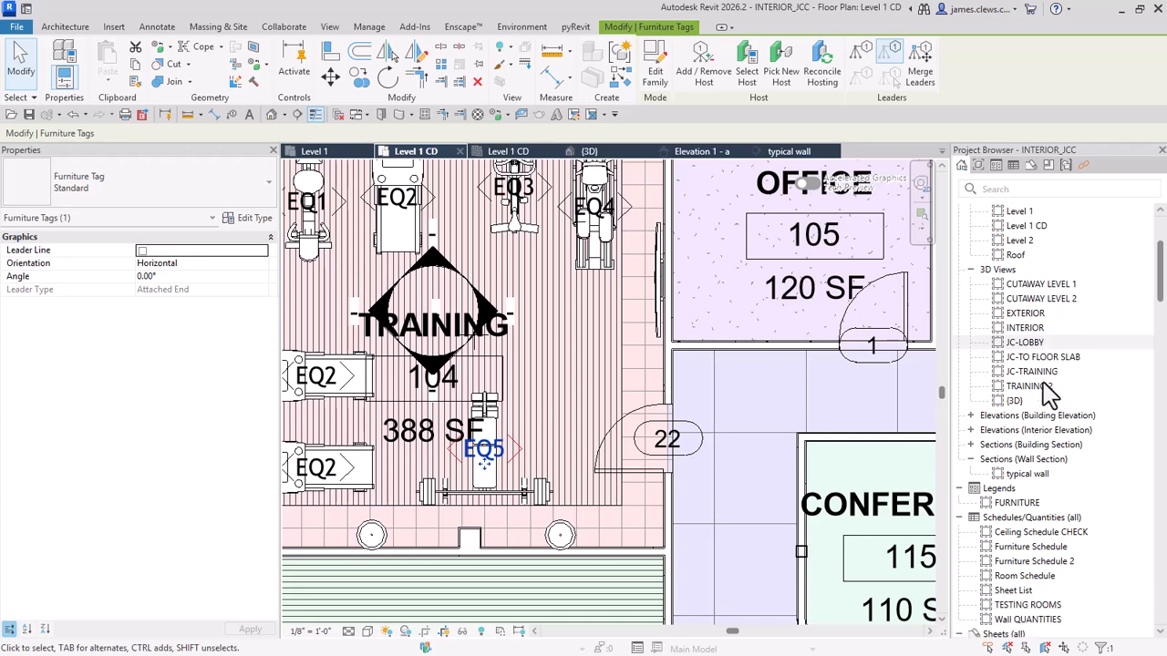
scroll(1046, 398, down, 1)
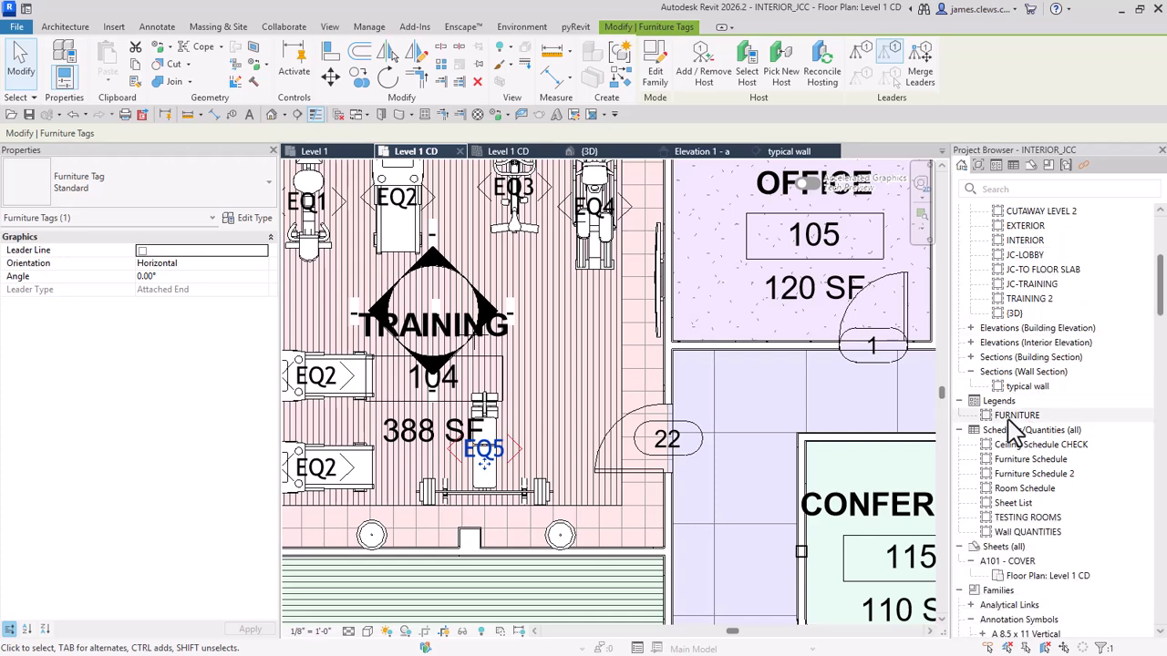
click(1012, 418)
double_click(1015, 417)
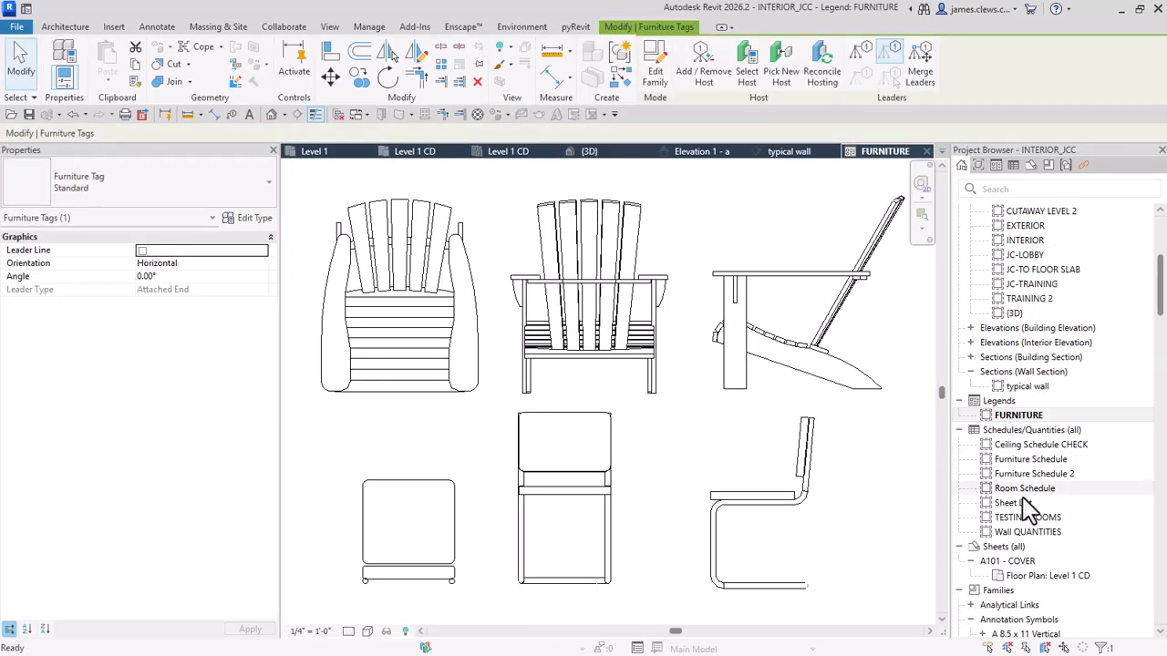
Step: Filter the project content down to schedules and quantities and open the Furniture Schedule
scroll(1039, 396, down, 1)
scroll(1040, 398, down, 4)
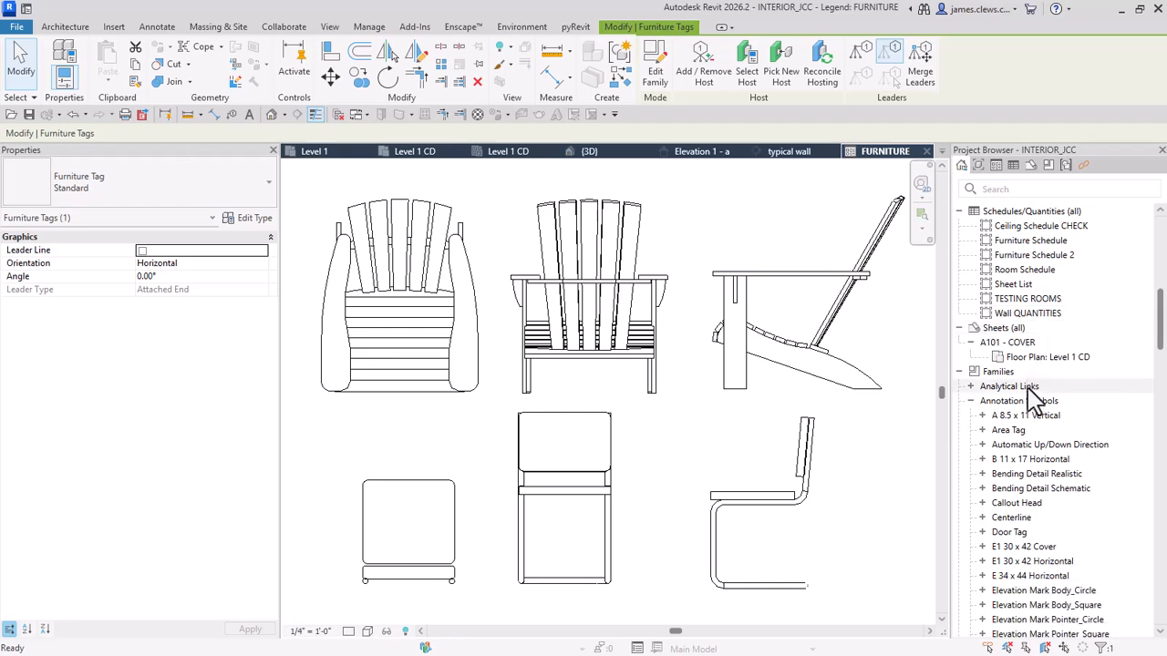
scroll(1035, 383, up, 6)
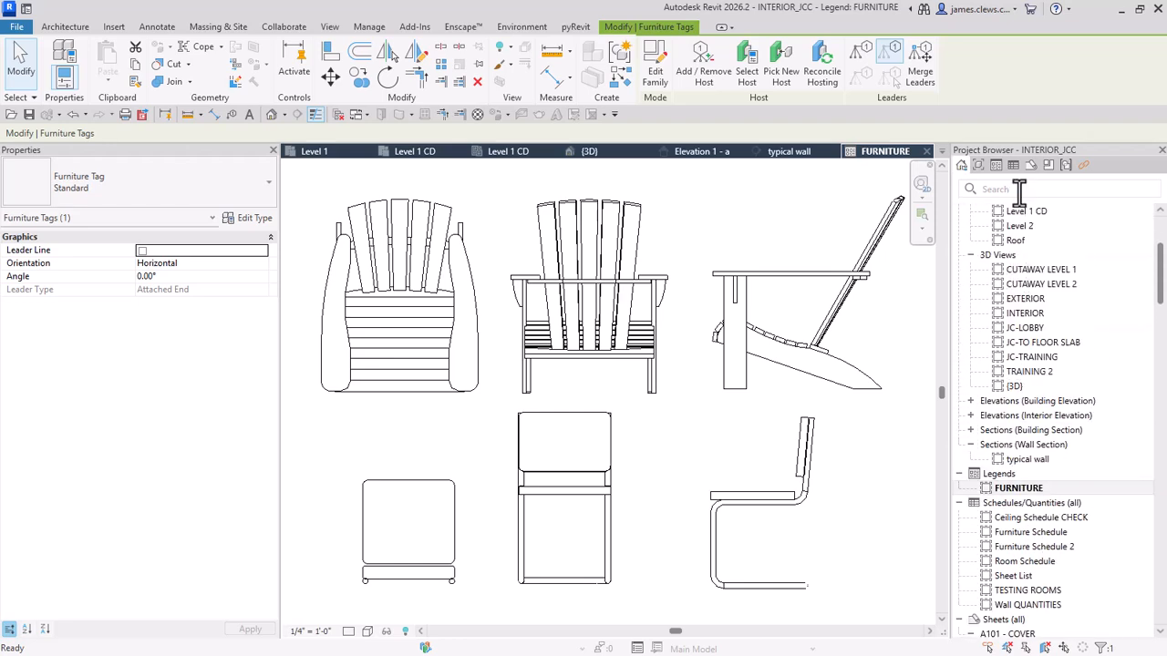
click(1049, 169)
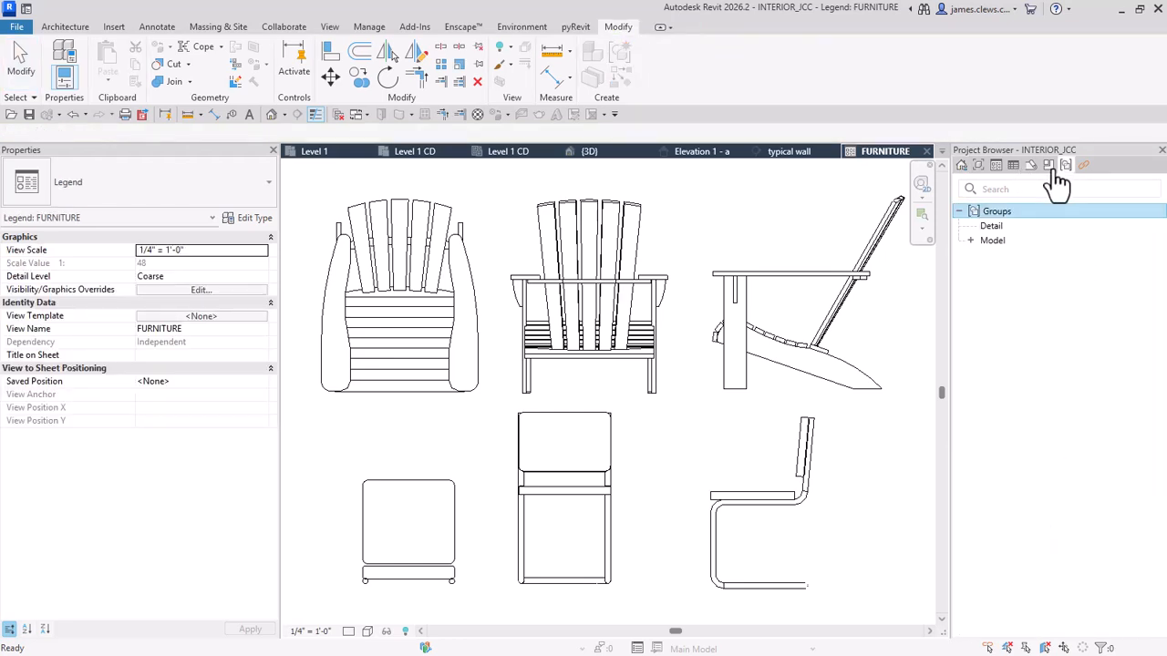
click(1046, 175)
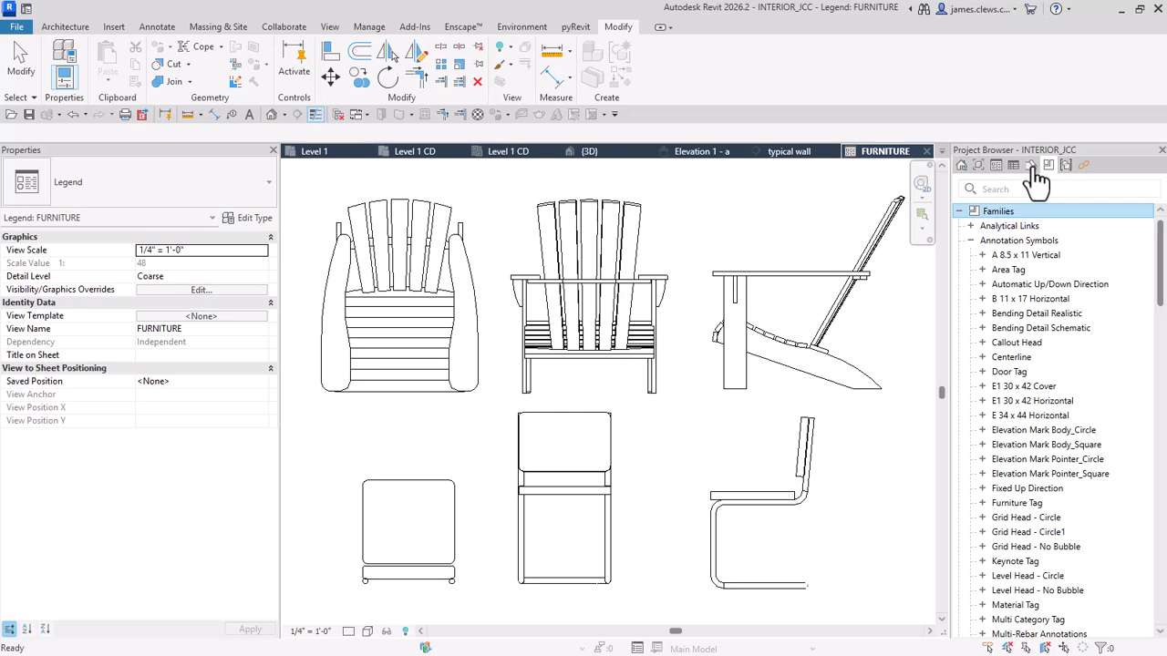
click(1037, 179)
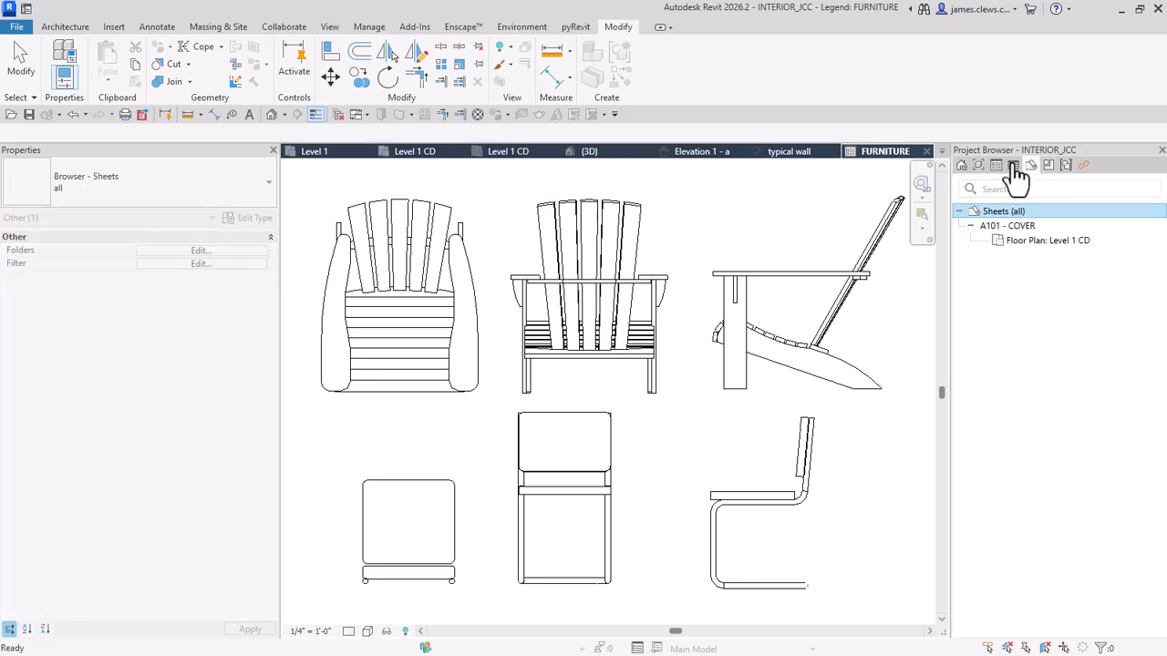
click(1014, 169)
click(1026, 241)
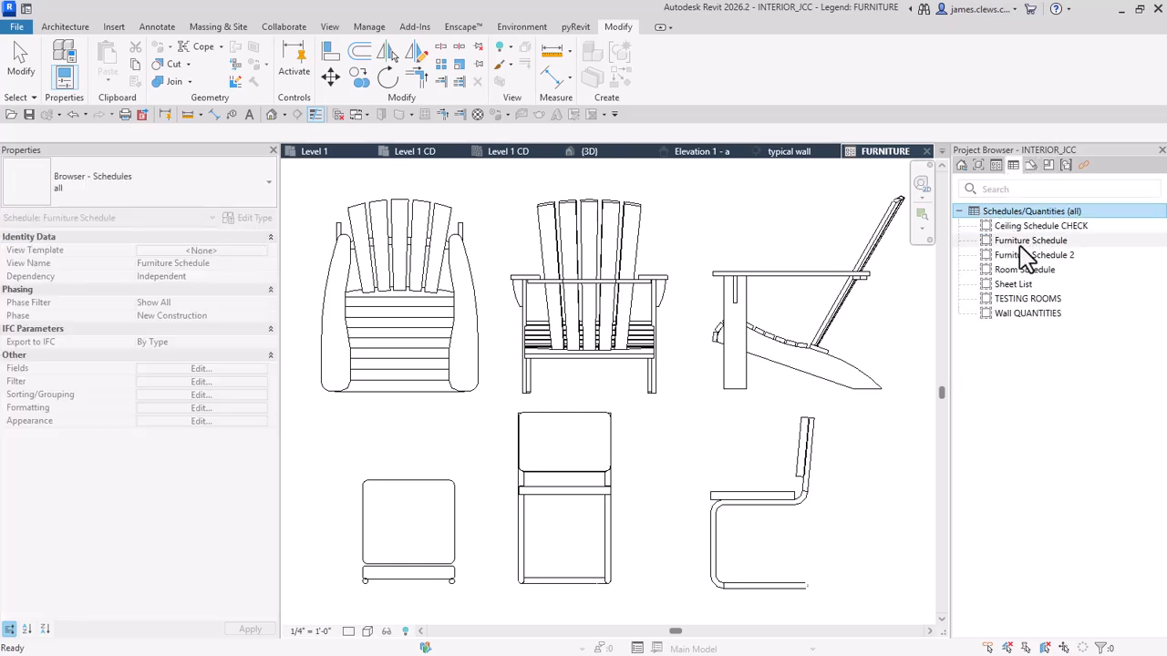
double_click(1025, 245)
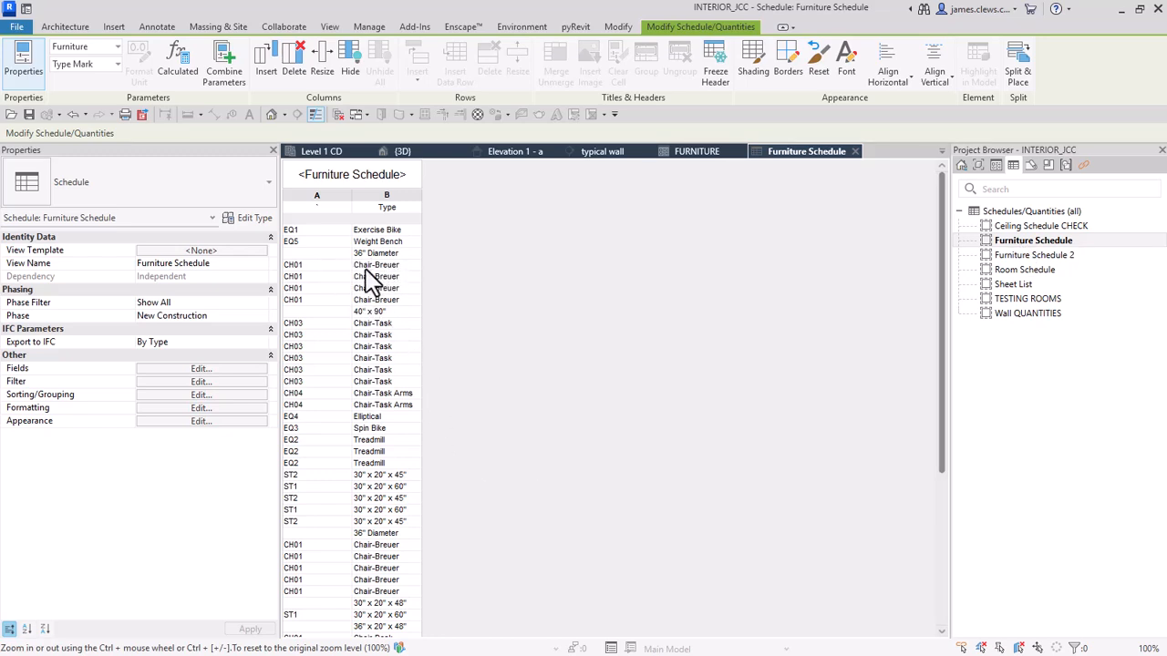
Step: Widen both the type mark and Type columns of the Furniture Schedule
scroll(351, 273, down, 1)
scroll(350, 270, up, 1)
drag(420, 209, 455, 210)
drag(354, 212, 373, 210)
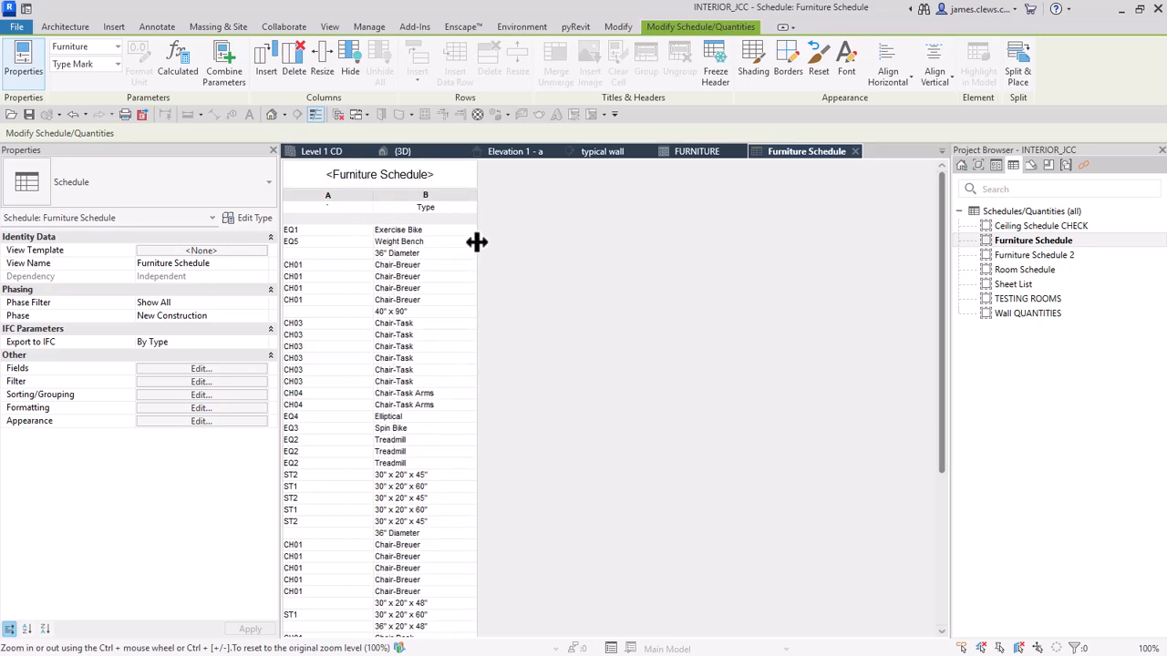
drag(476, 242, 518, 242)
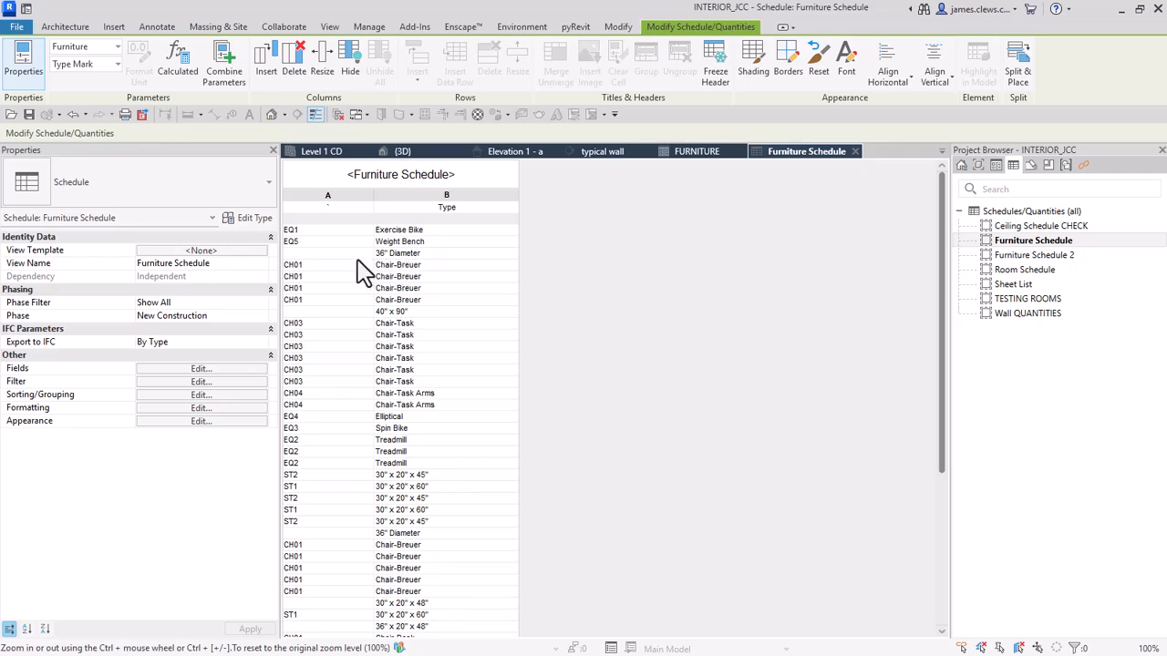
Step: Sort the Furniture Schedule by Type Mark in ascending order and turn on grand totals with title, count, and totals
scroll(310, 278, down, 6)
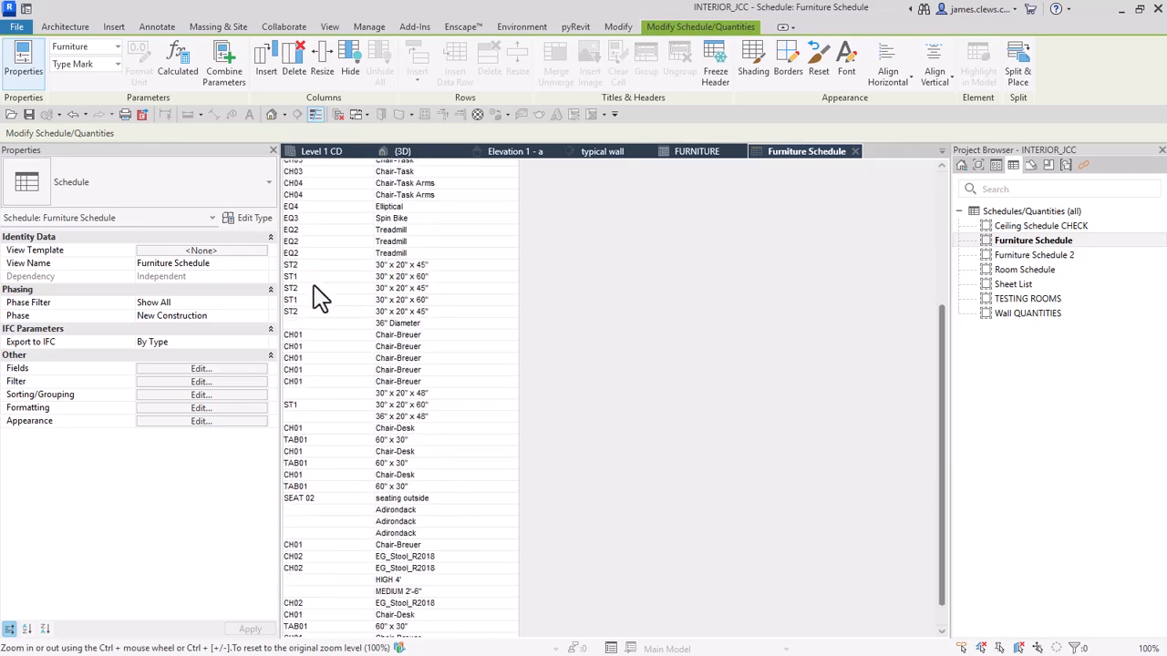
scroll(319, 301, down, 1)
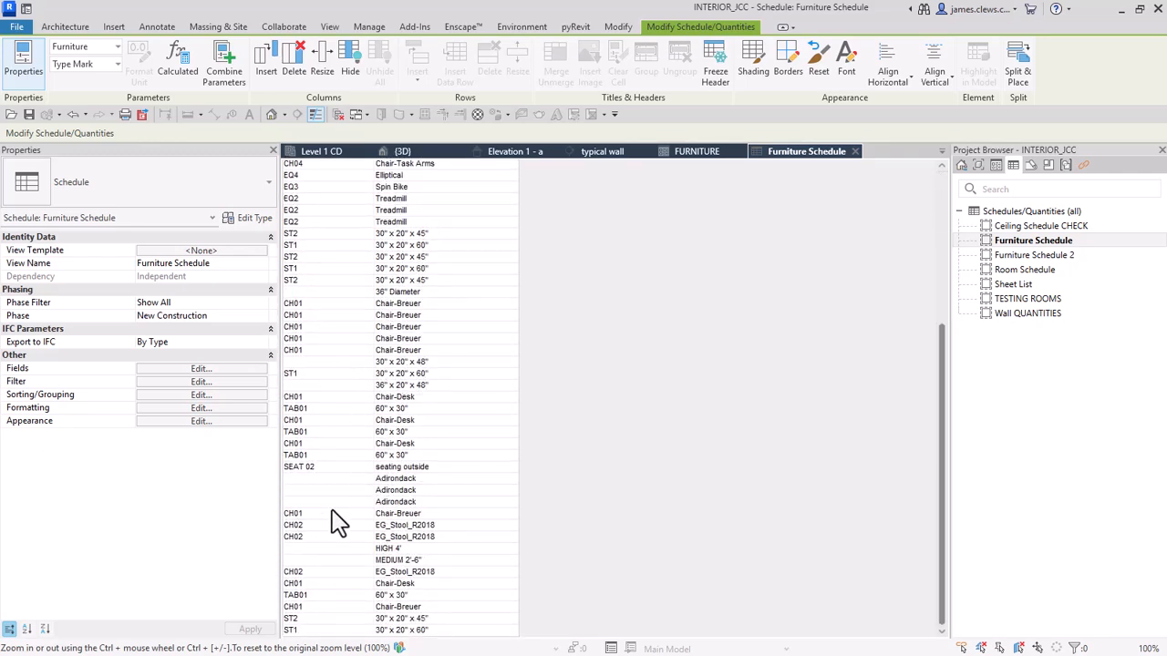
scroll(323, 331, up, 7)
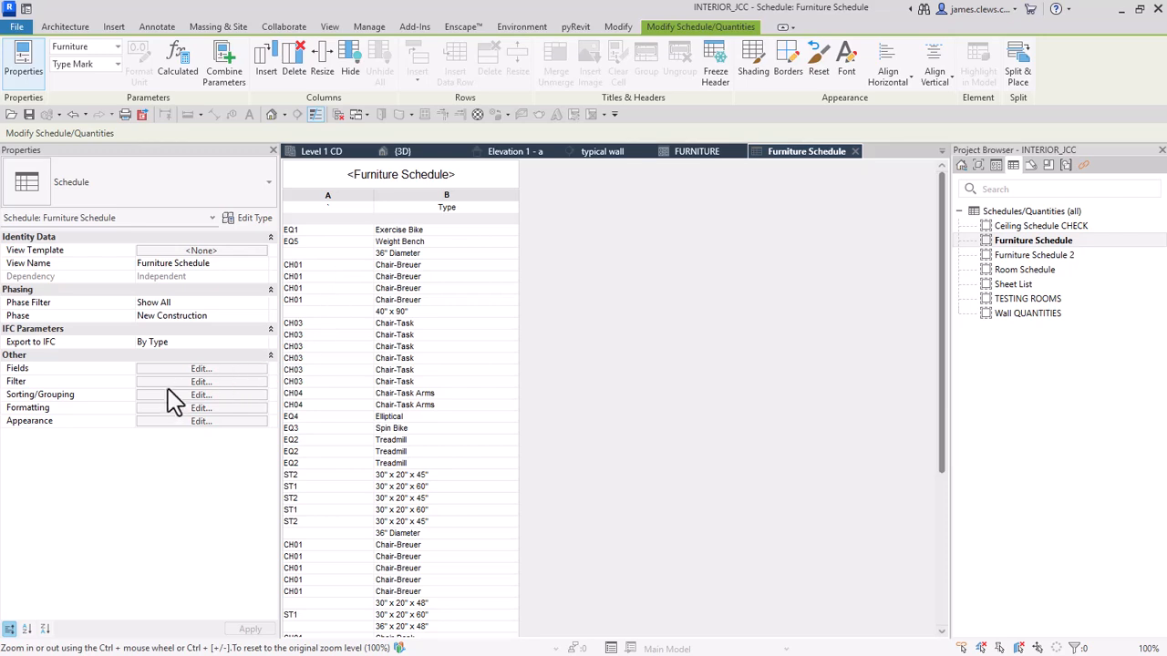
click(194, 396)
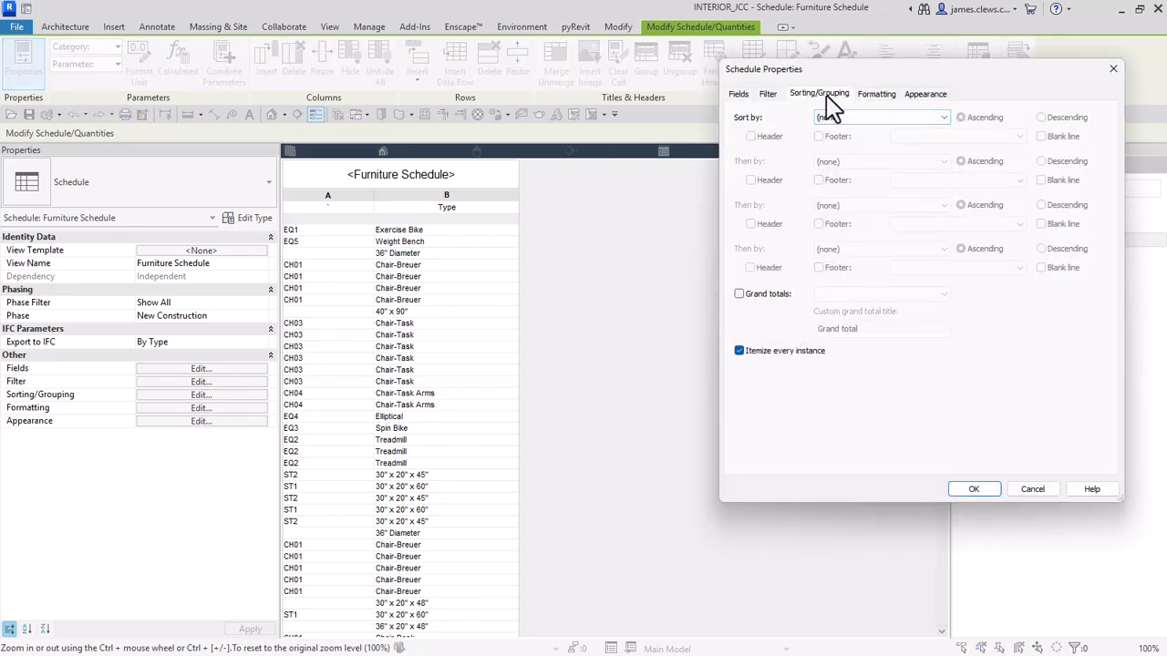
click(939, 117)
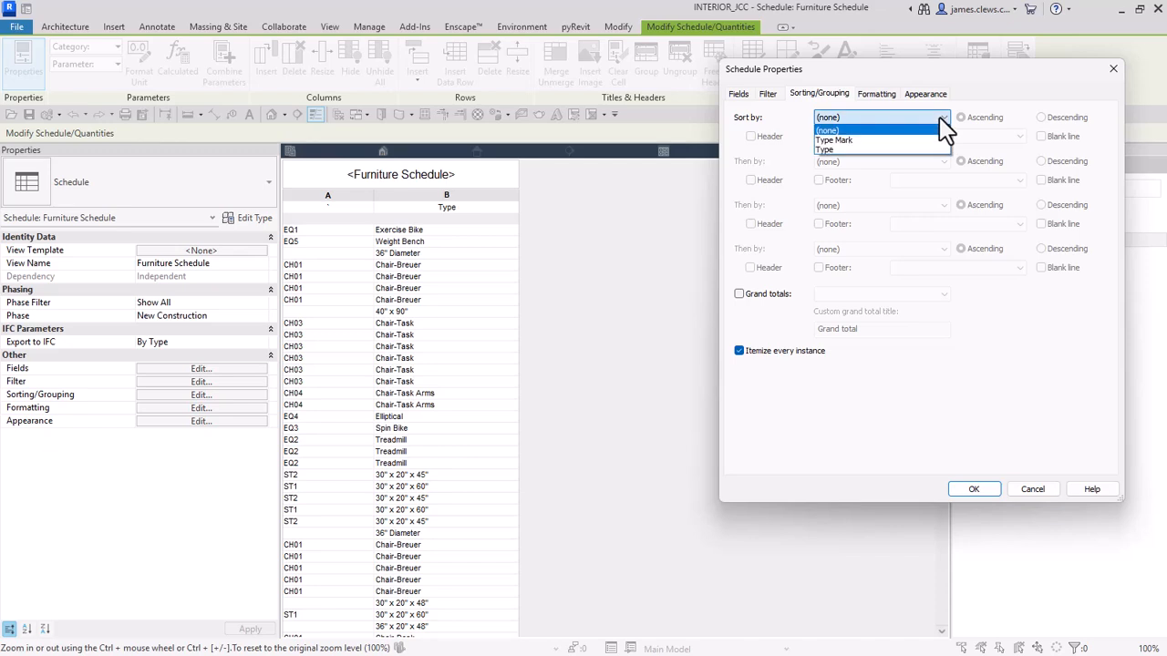
click(843, 142)
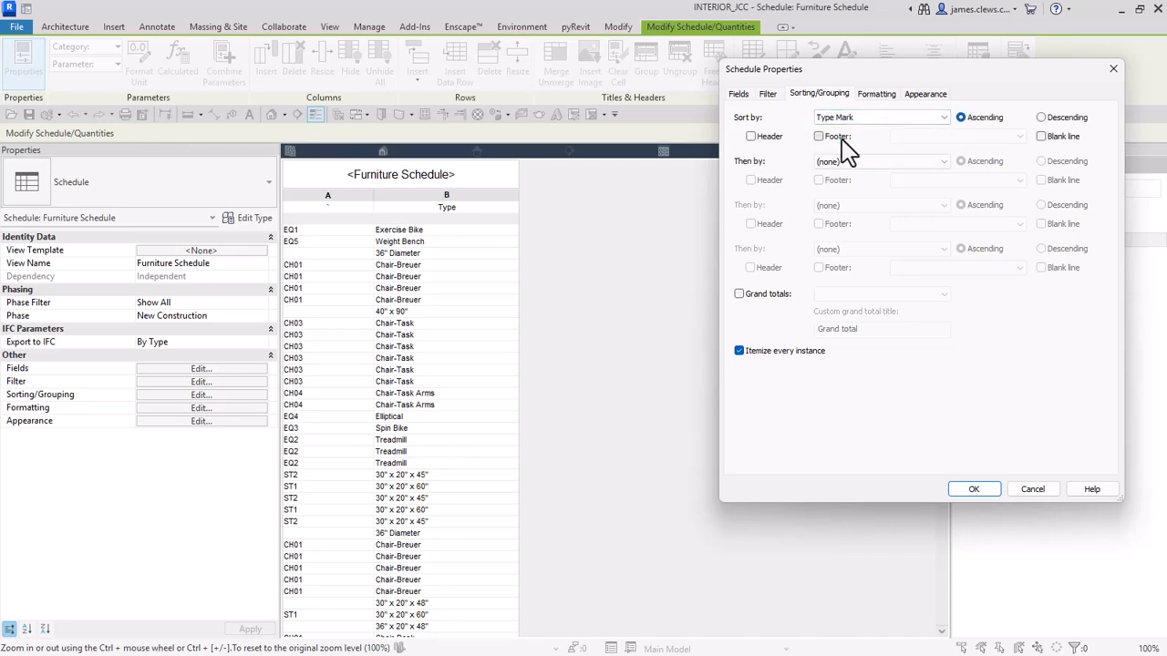
click(738, 295)
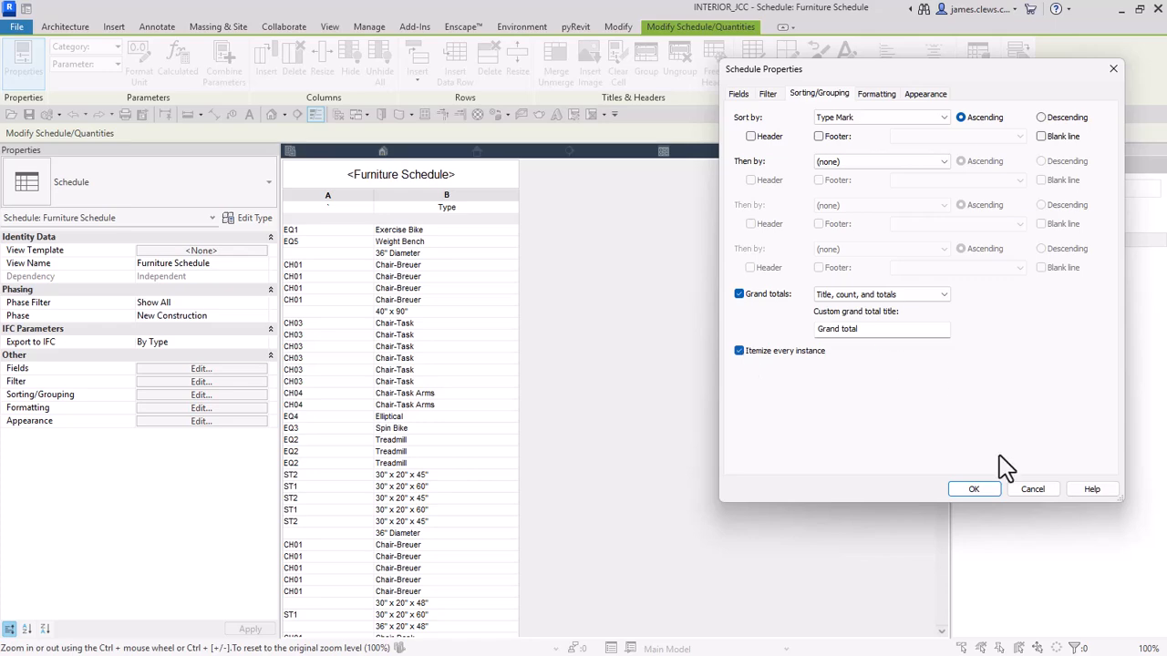
click(973, 489)
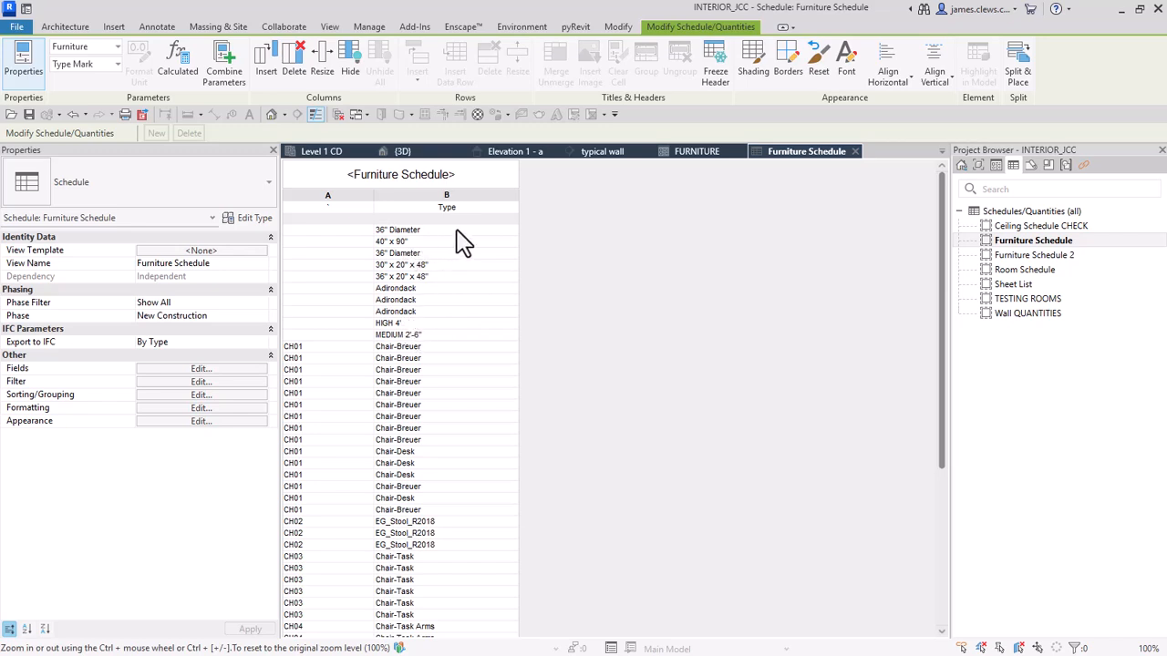
Step: Delete the schedule rows without a type mark, from the first 36" Diameter to MEDIUM 2'-6", along with their model elements
click(444, 336)
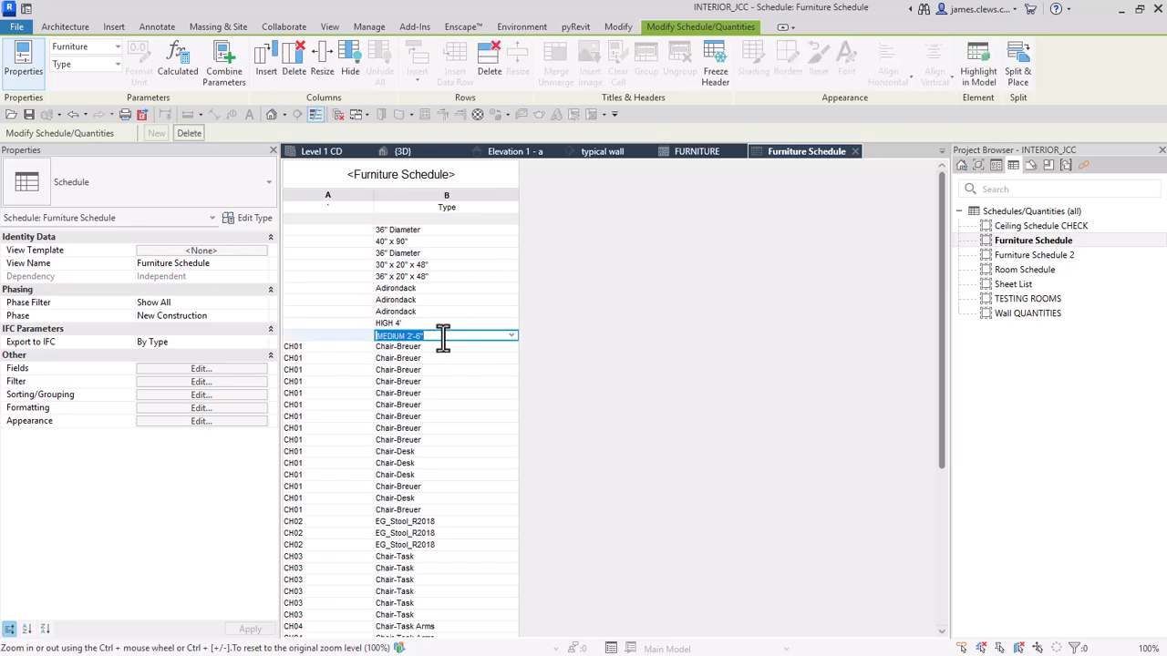
shift+click(465, 231)
right_click(465, 232)
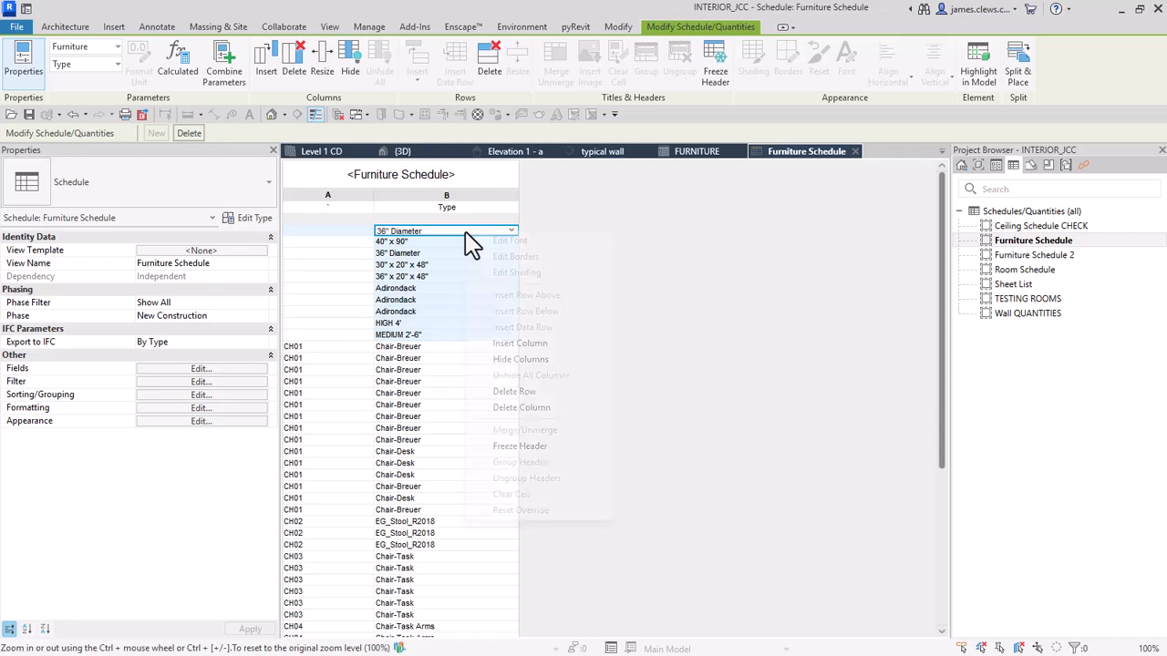
click(513, 392)
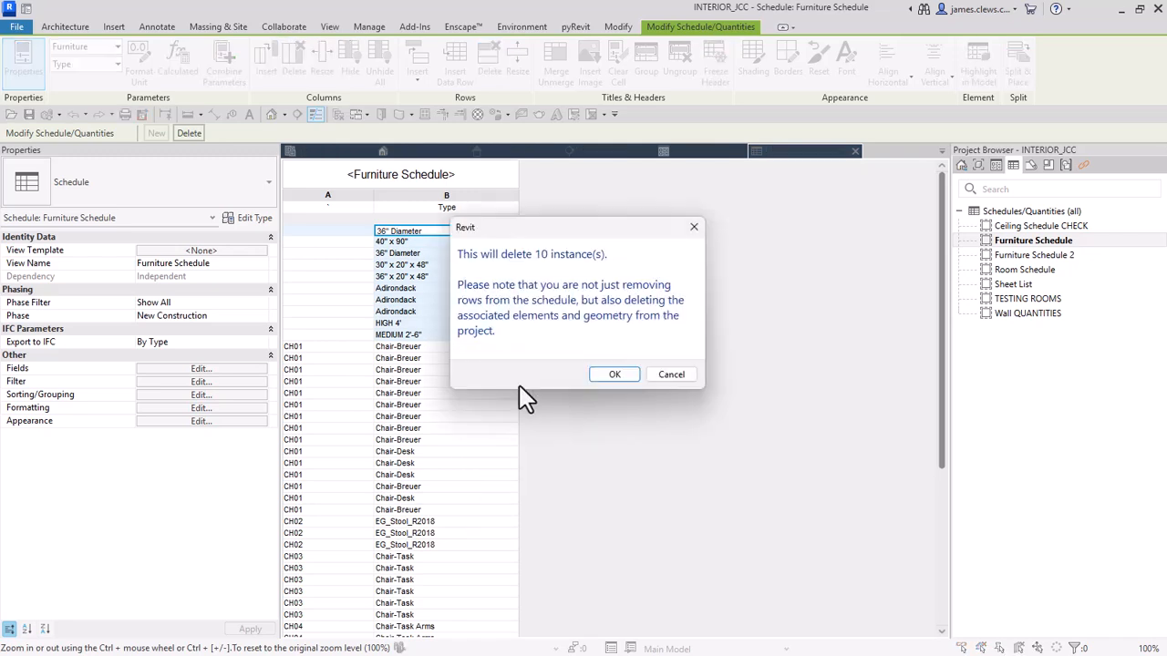
click(614, 374)
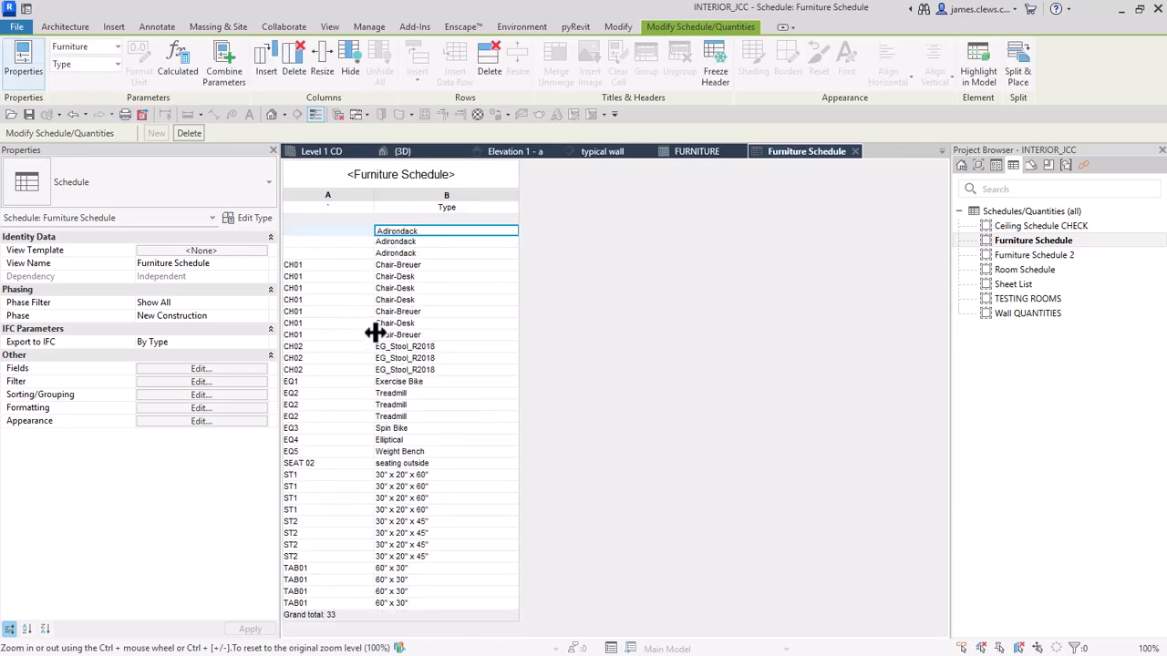
Step: Set the Adirondack chair's type mark to CH03 in the schedule and apply it to all elements of that type
click(310, 231)
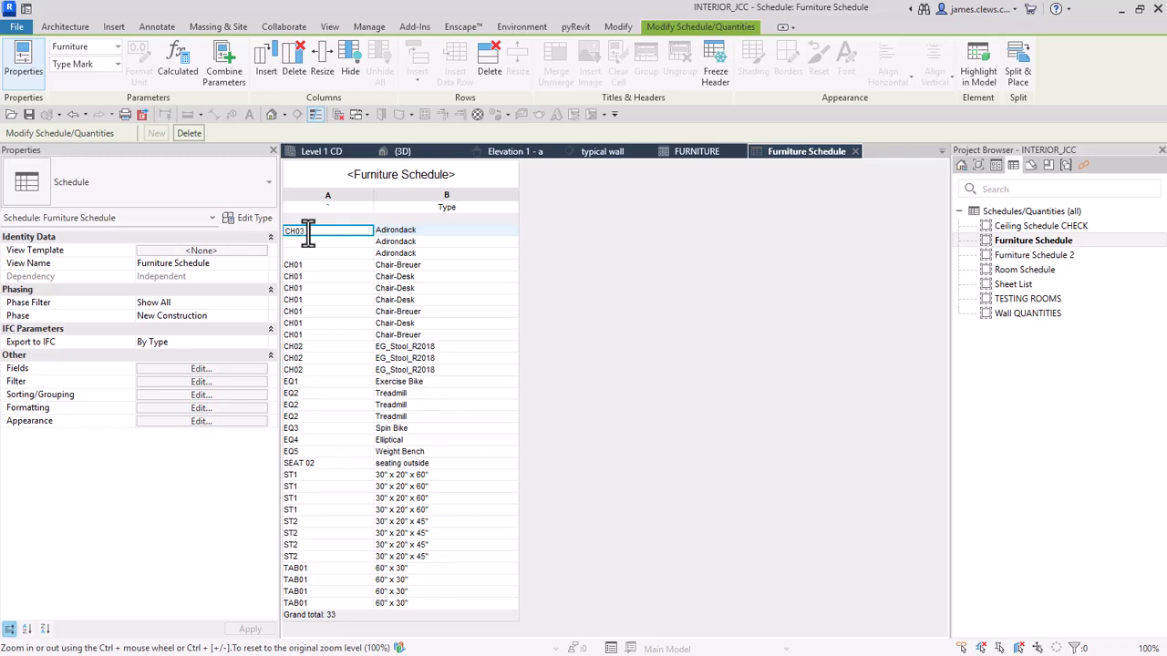
key(Return)
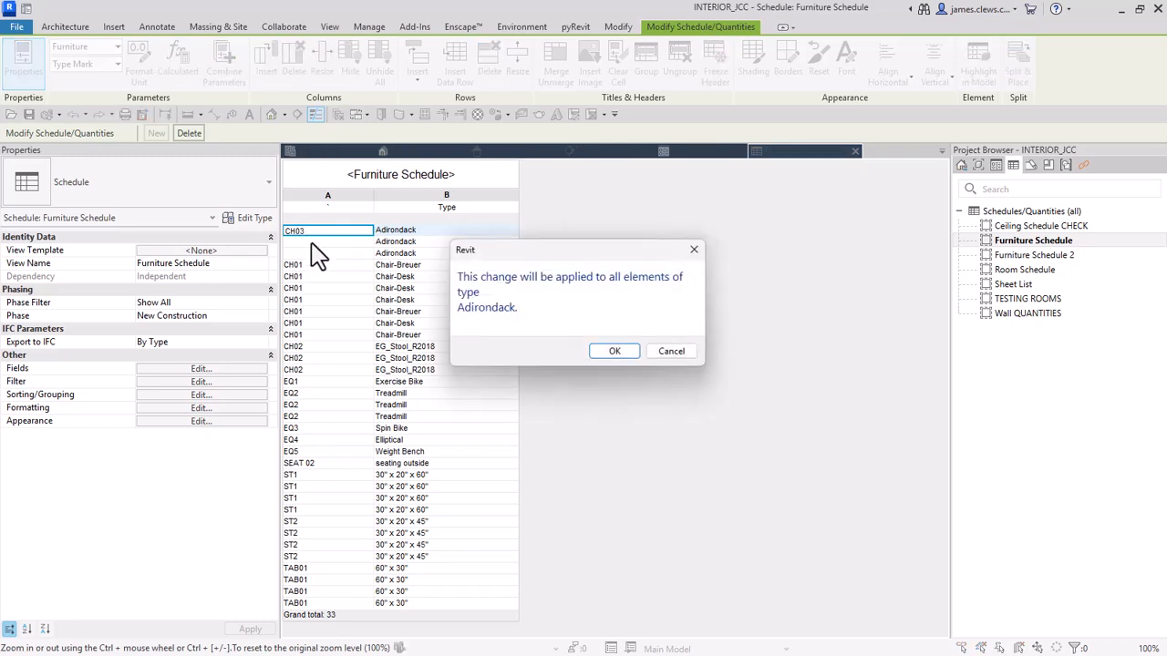
click(614, 352)
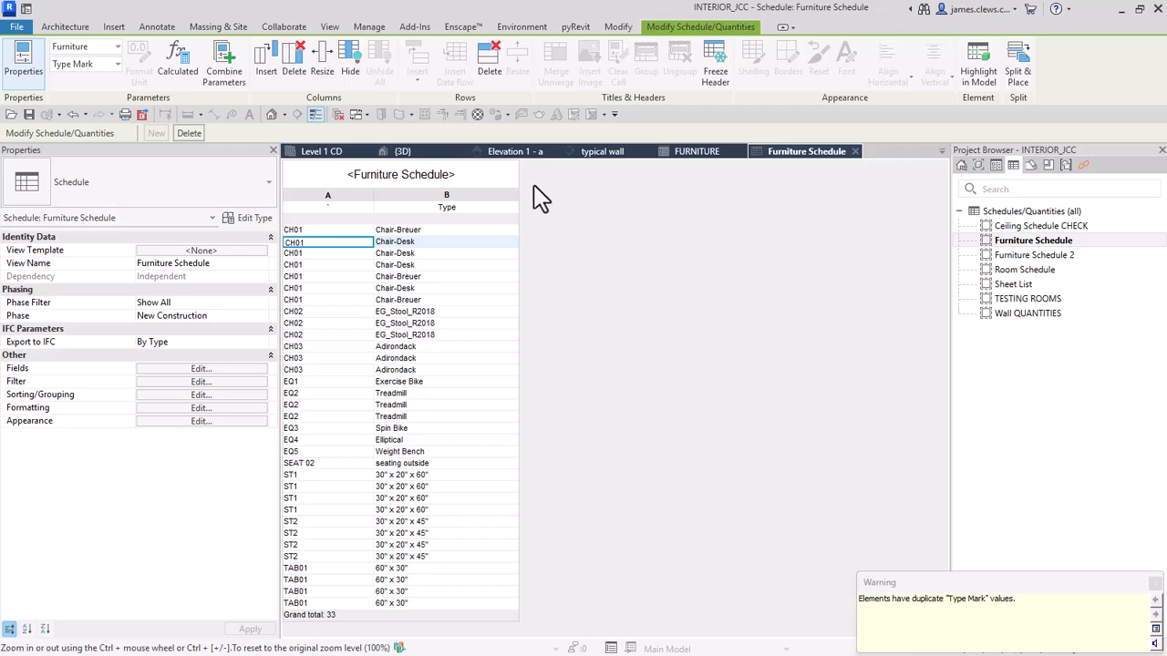
Step: Open the Level 1 and Level 1 CD floor plans from the project's floor plan views
click(325, 153)
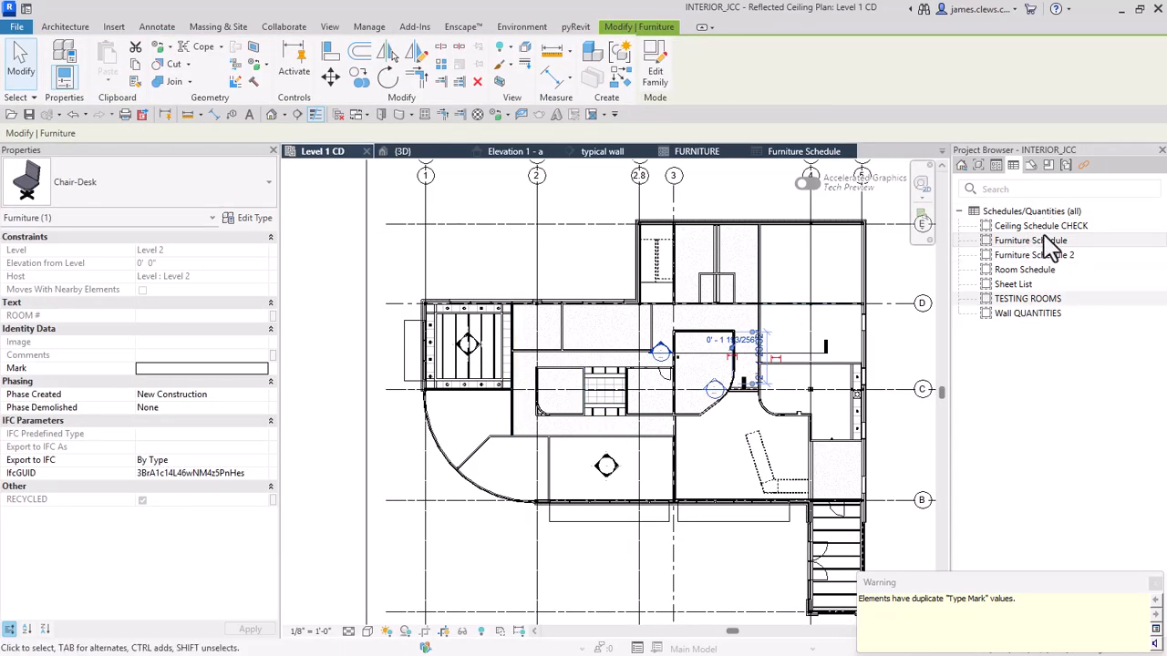
click(961, 167)
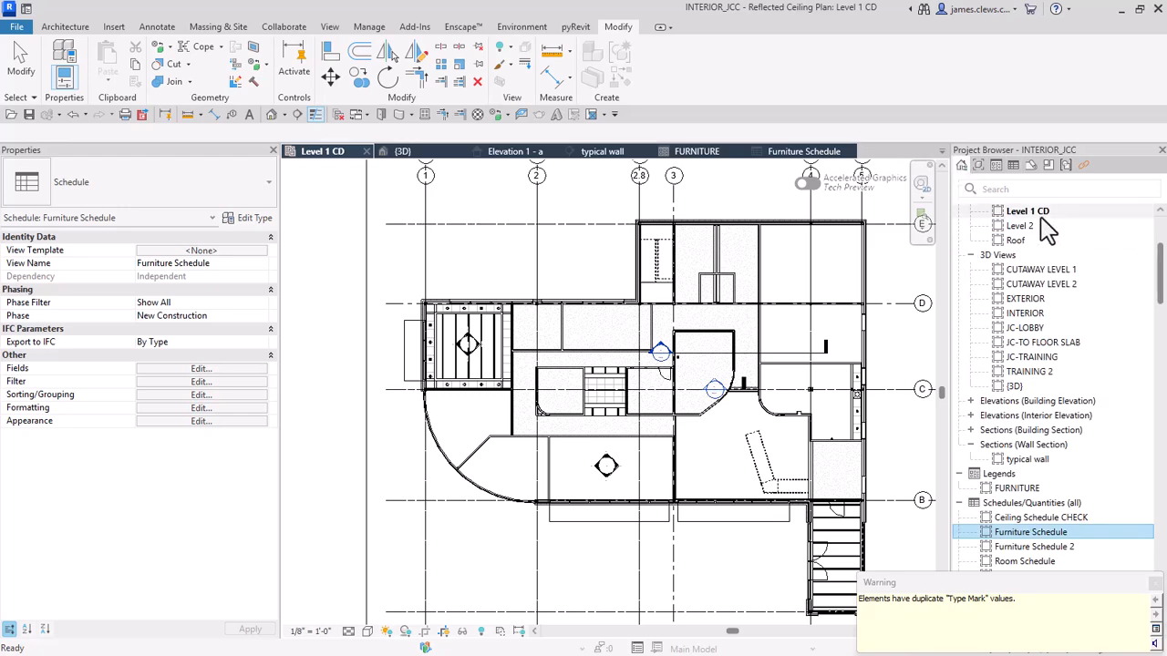
click(1028, 213)
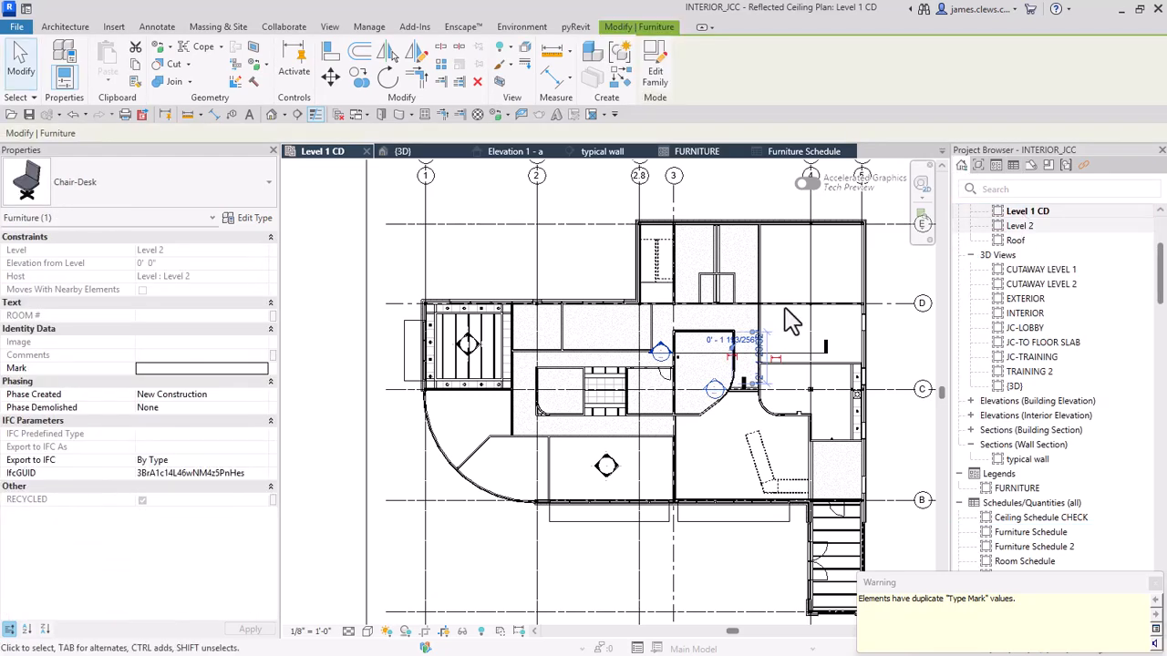
click(1035, 215)
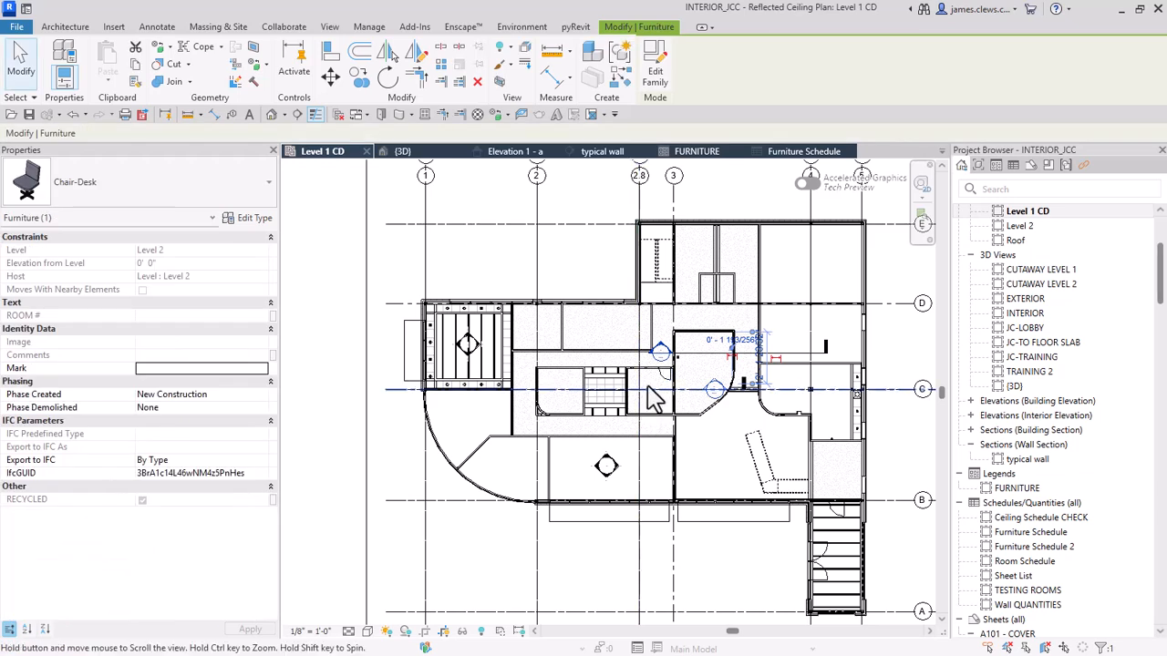
middle_drag(655, 398, 630, 427)
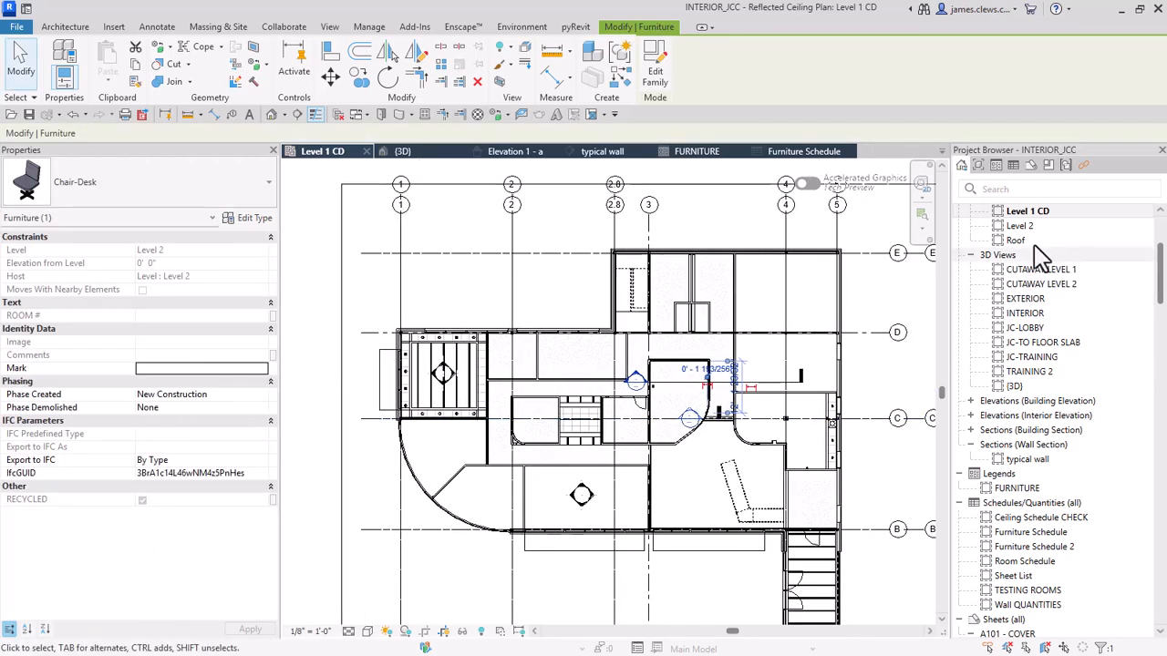
scroll(1035, 248, up, 4)
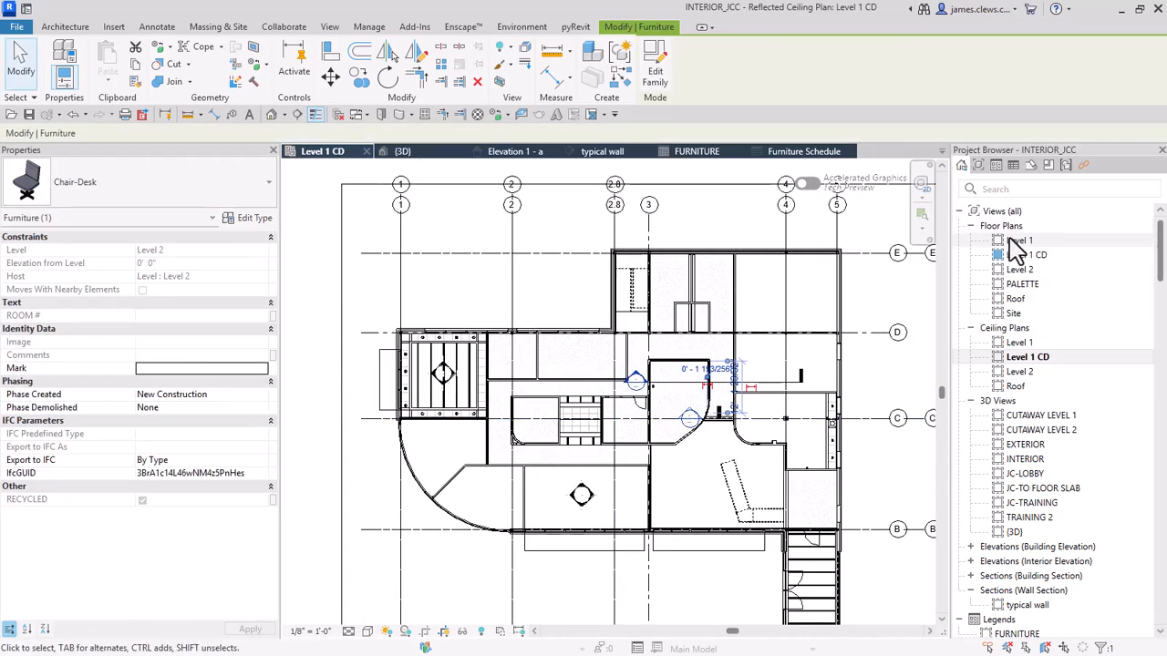
double_click(1018, 239)
double_click(1026, 254)
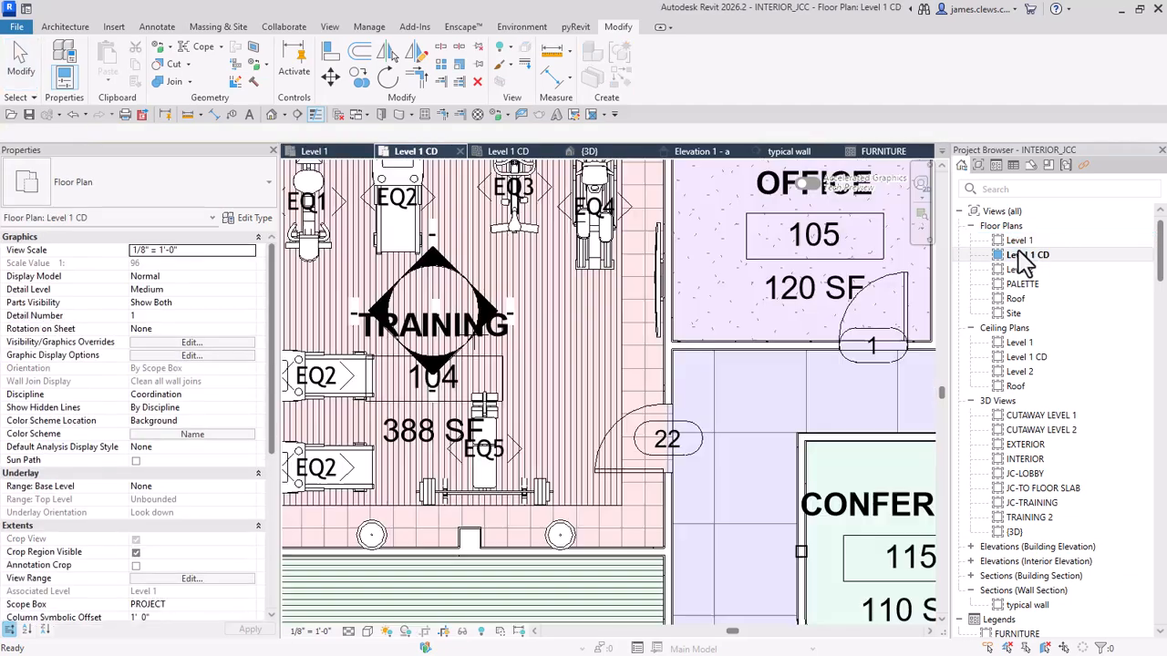
Step: Change the type mark of the seating outside furniture in the Meet Up room to SEATING 02
scroll(780, 435, down, 4)
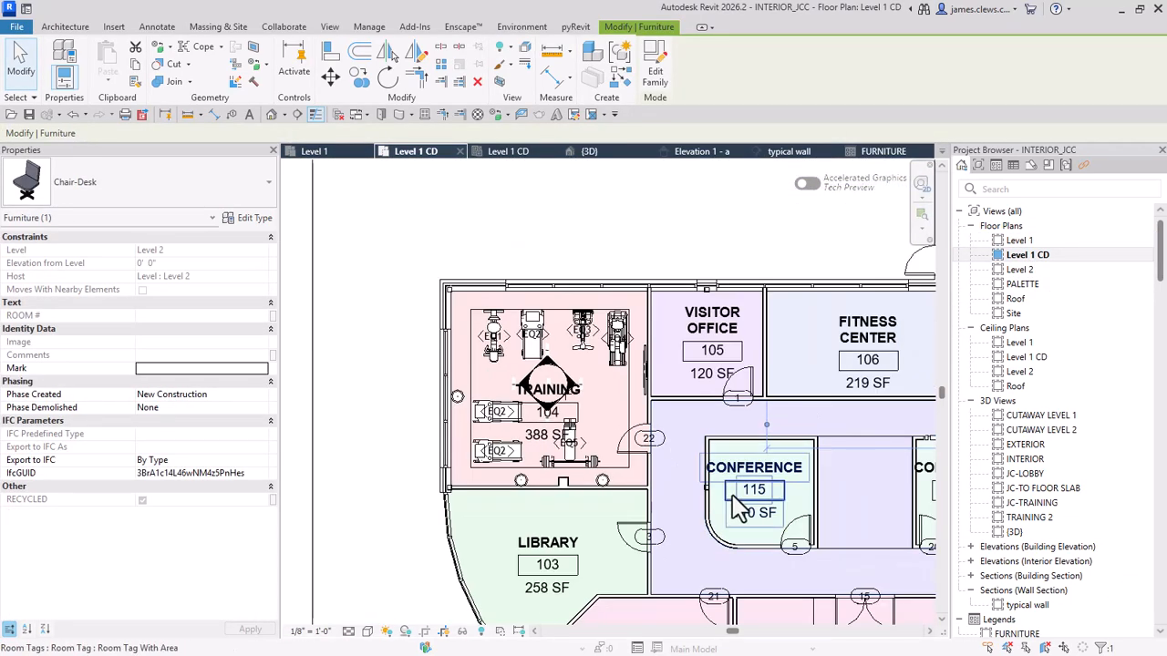
middle_drag(756, 506, 556, 360)
middle_drag(664, 547, 486, 451)
scroll(686, 424, up, 4)
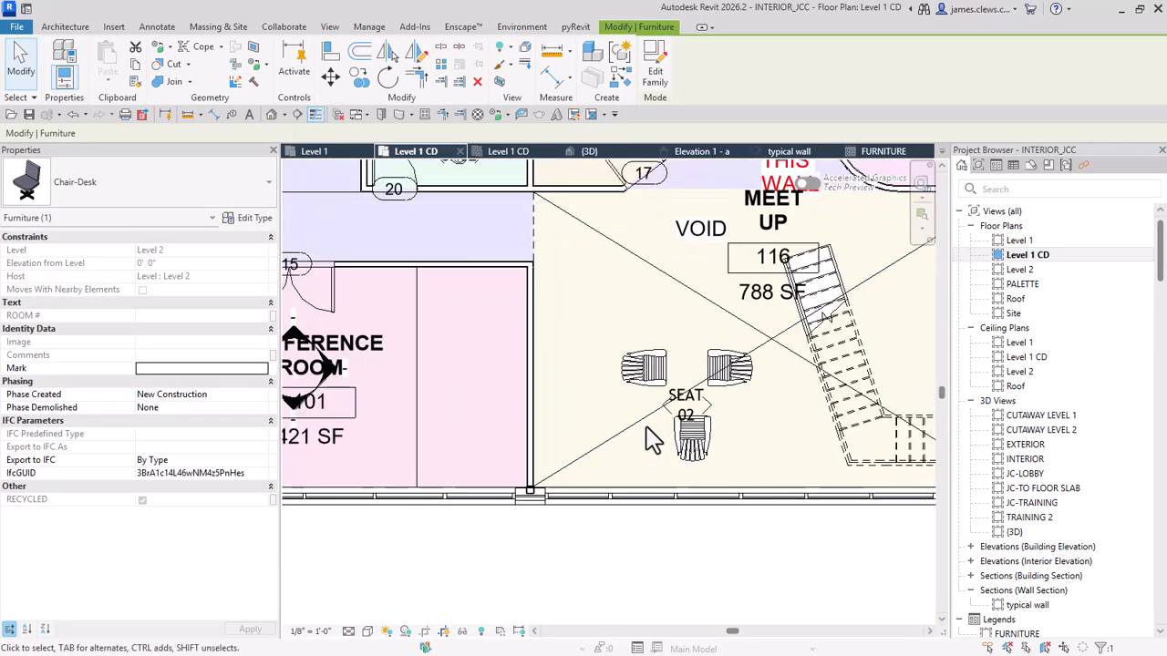
click(651, 356)
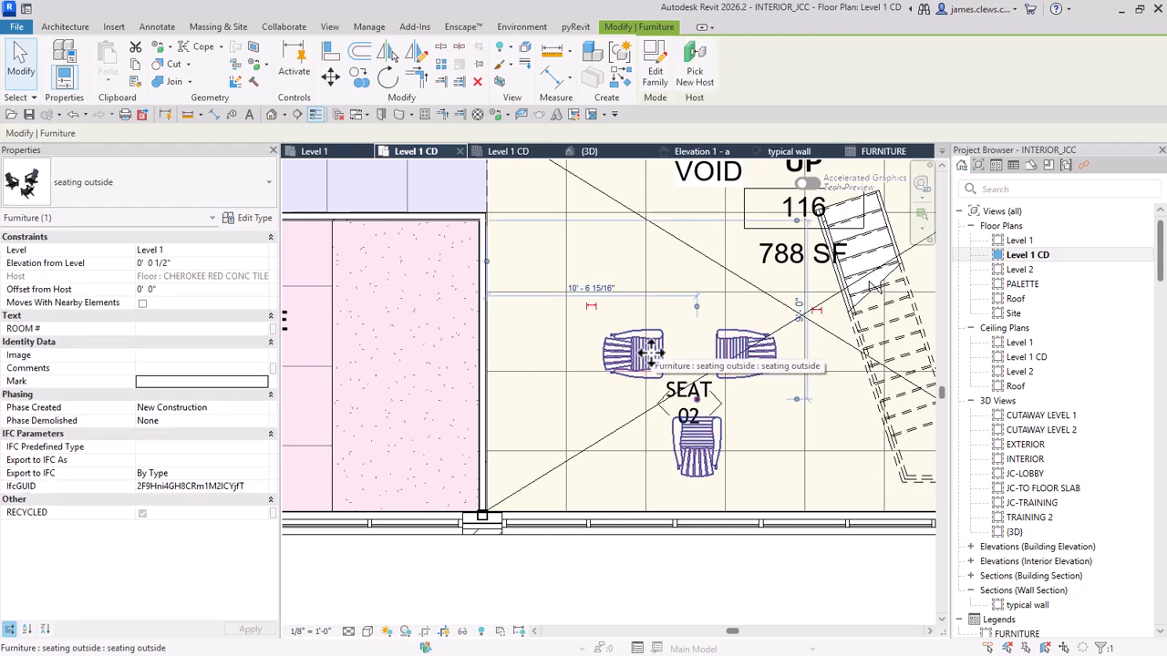
click(254, 220)
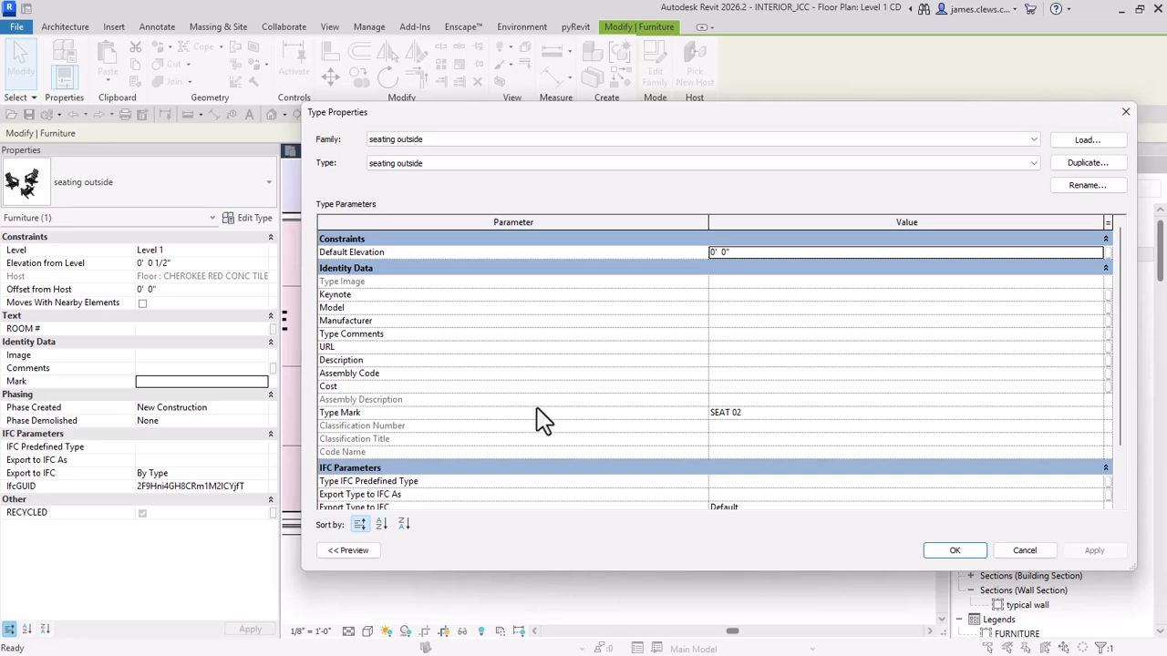
scroll(542, 404, down, 1)
click(742, 386)
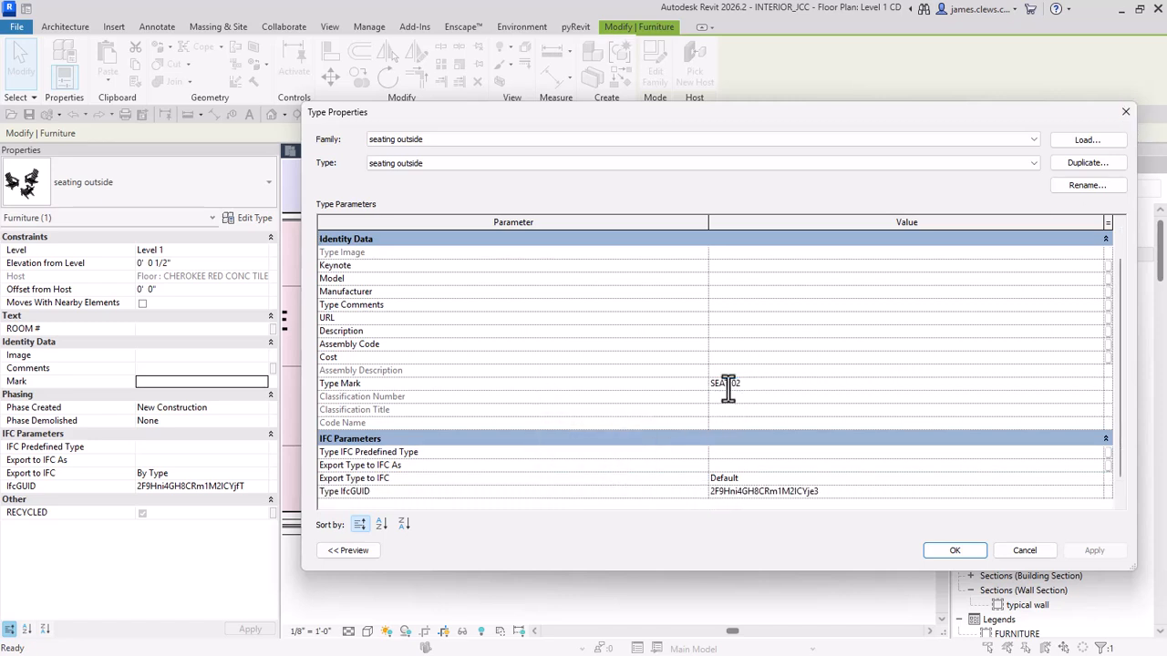
drag(728, 386, 690, 389)
text(ING)
click(952, 554)
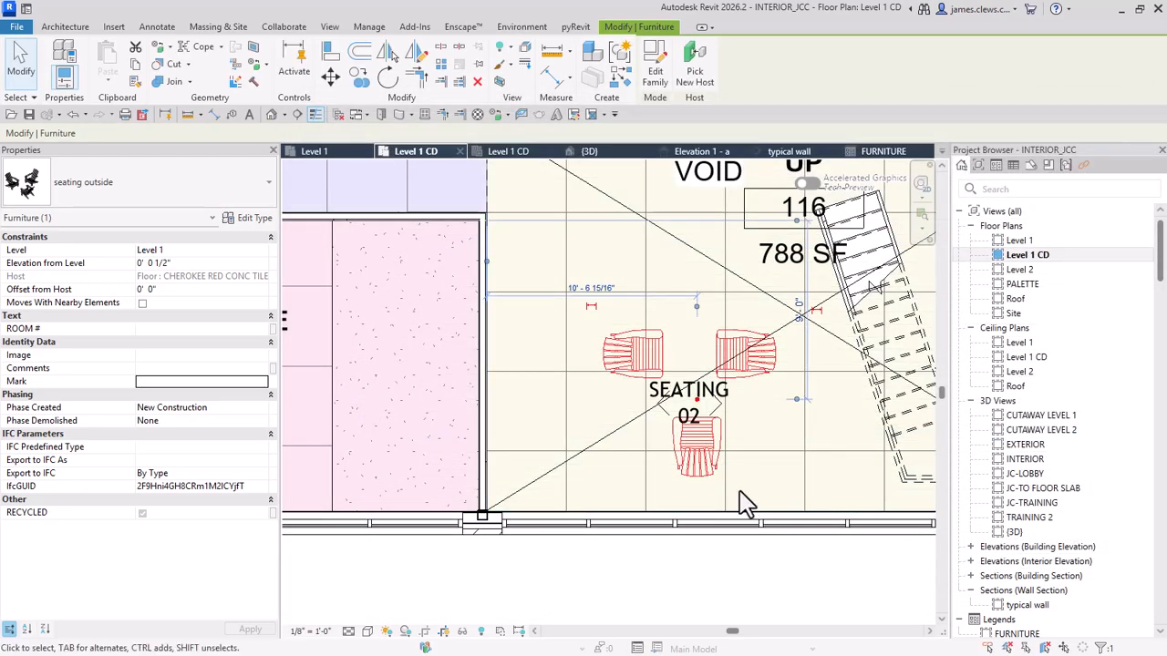
scroll(741, 361, down, 3)
key(Escape)
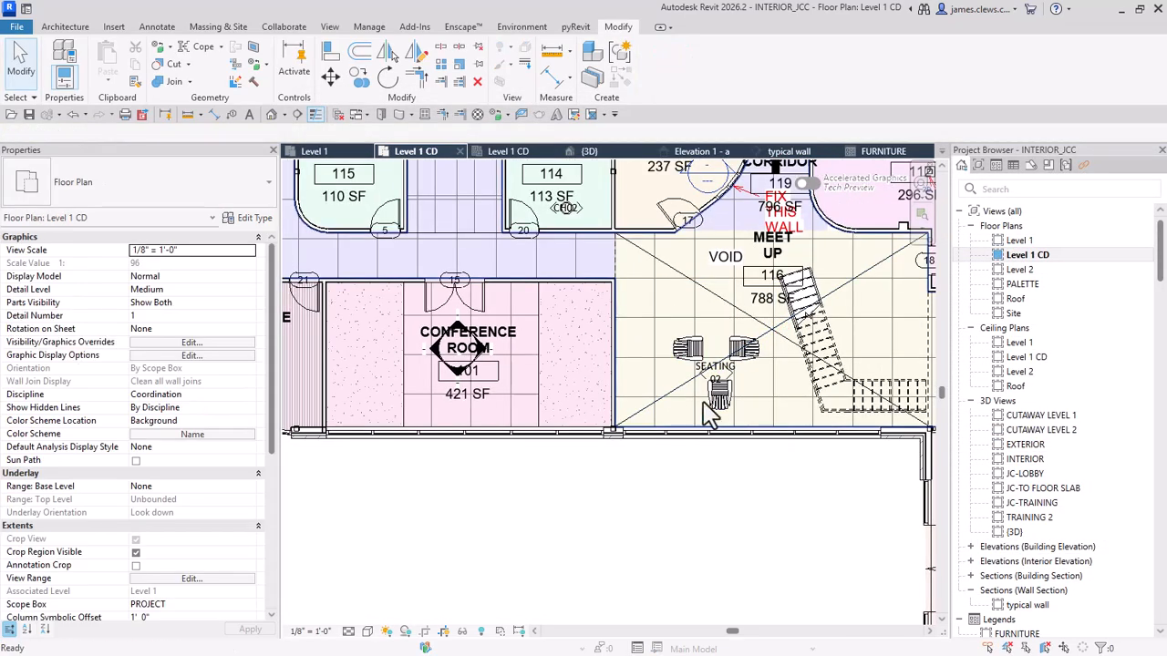
Step: Open the Meet Up room's seating outside group for editing in the Family Editor
scroll(707, 367, up, 2)
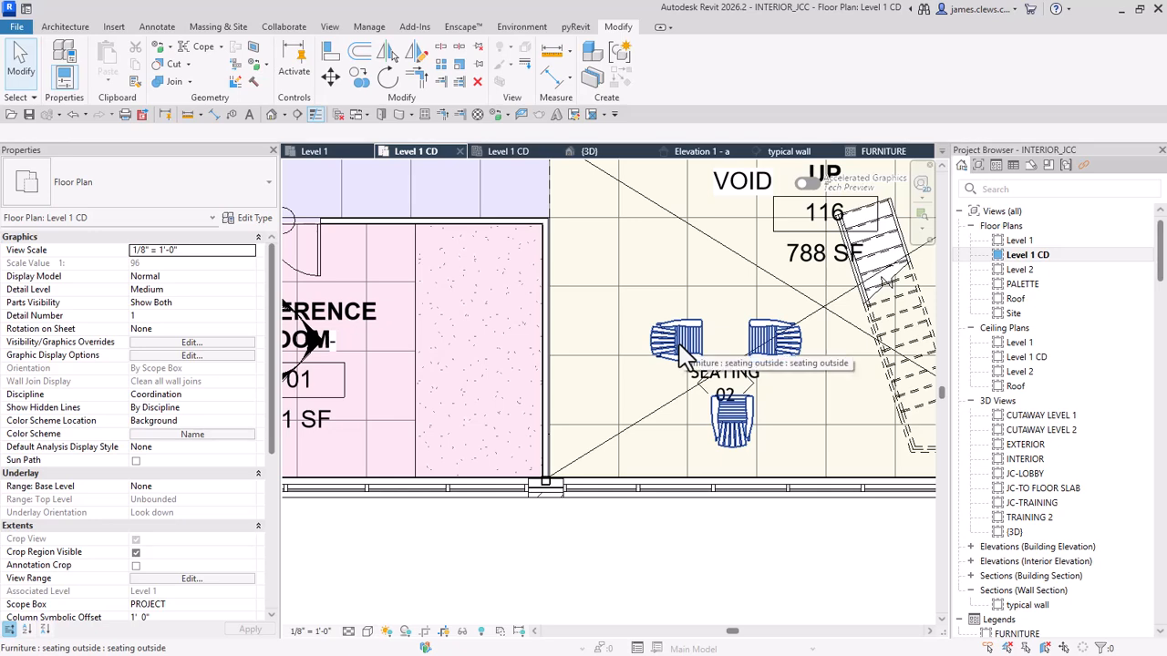
scroll(679, 352, down, 2)
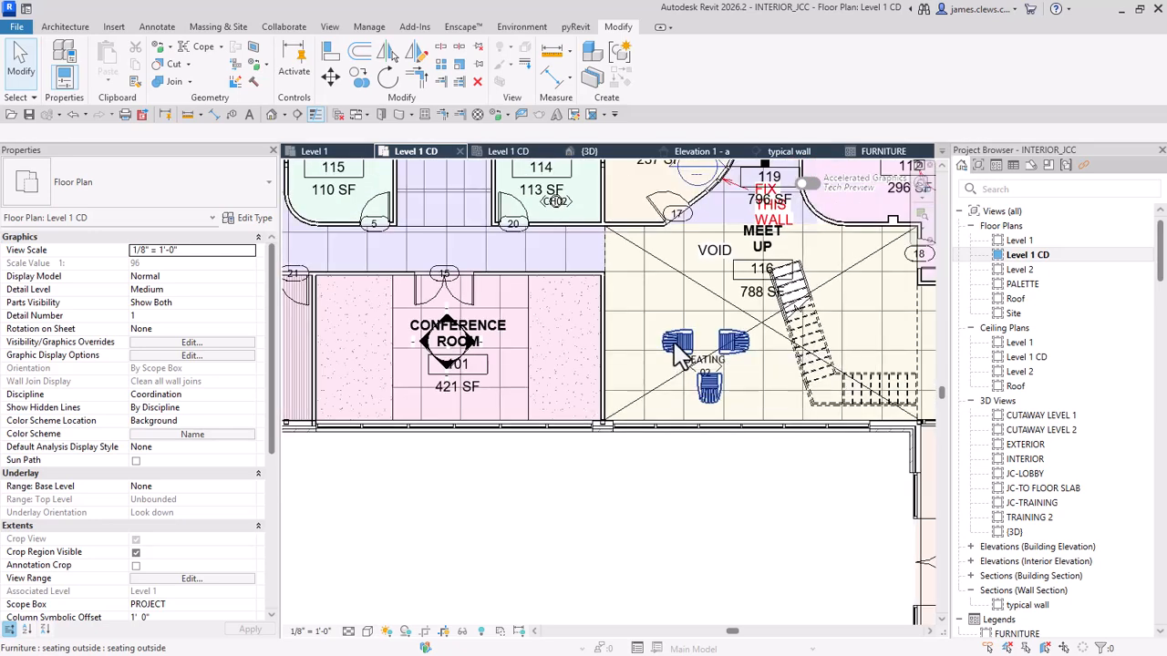
click(679, 356)
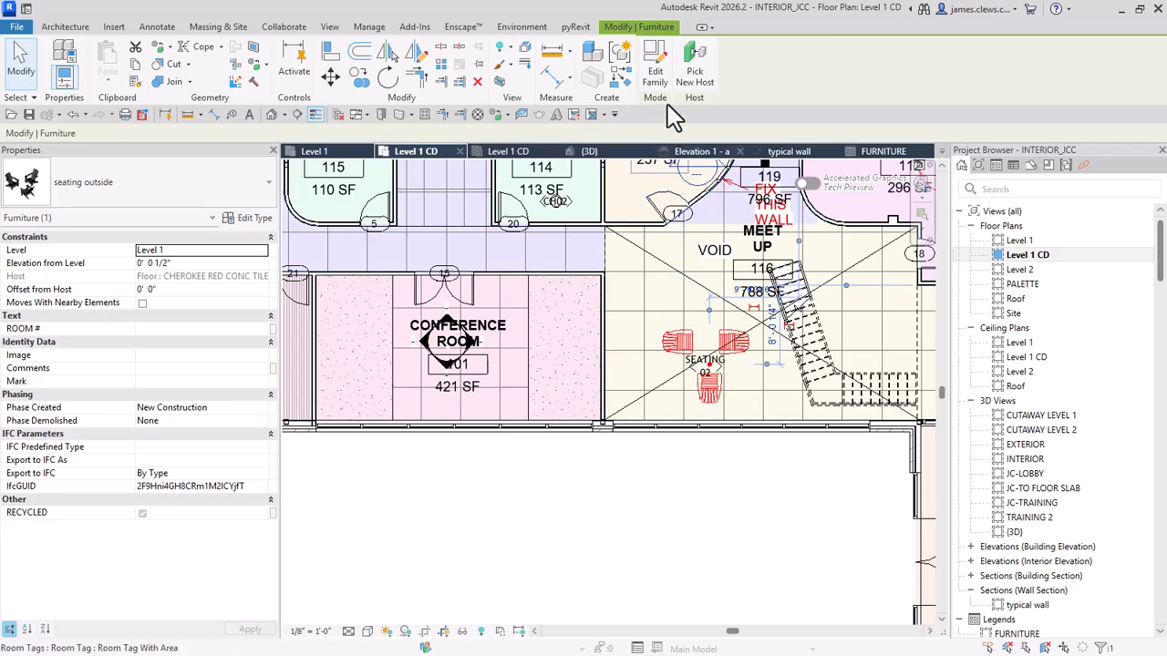
click(662, 79)
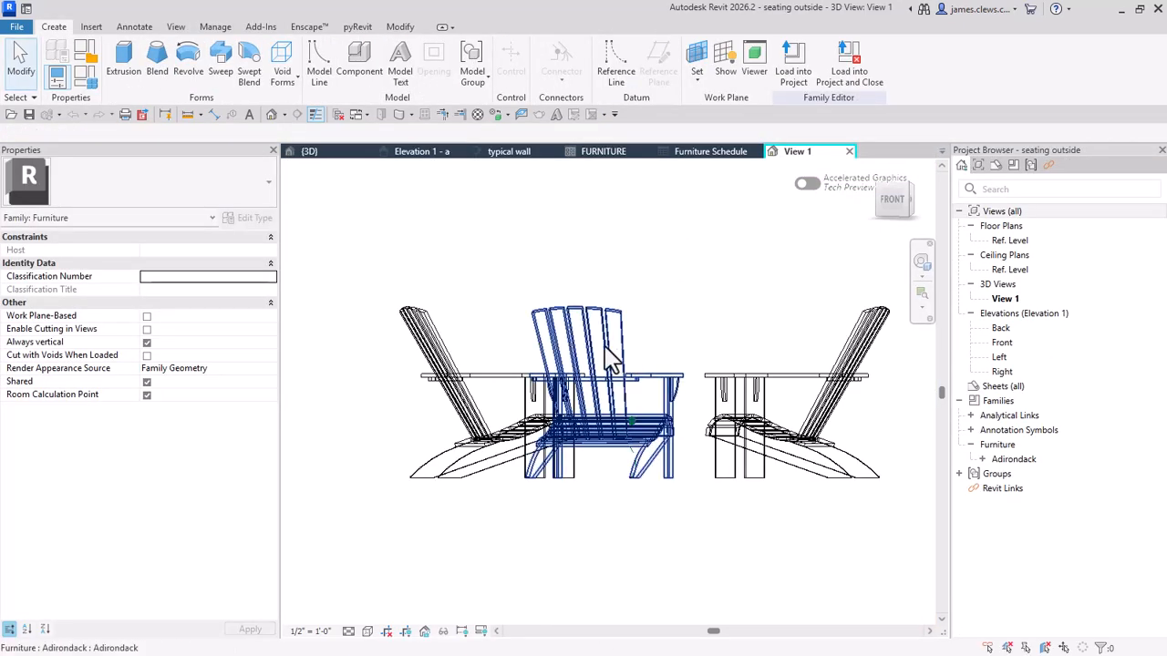
Step: Select one nested Adirondack chair in the seating outside family and open its family for editing
click(601, 342)
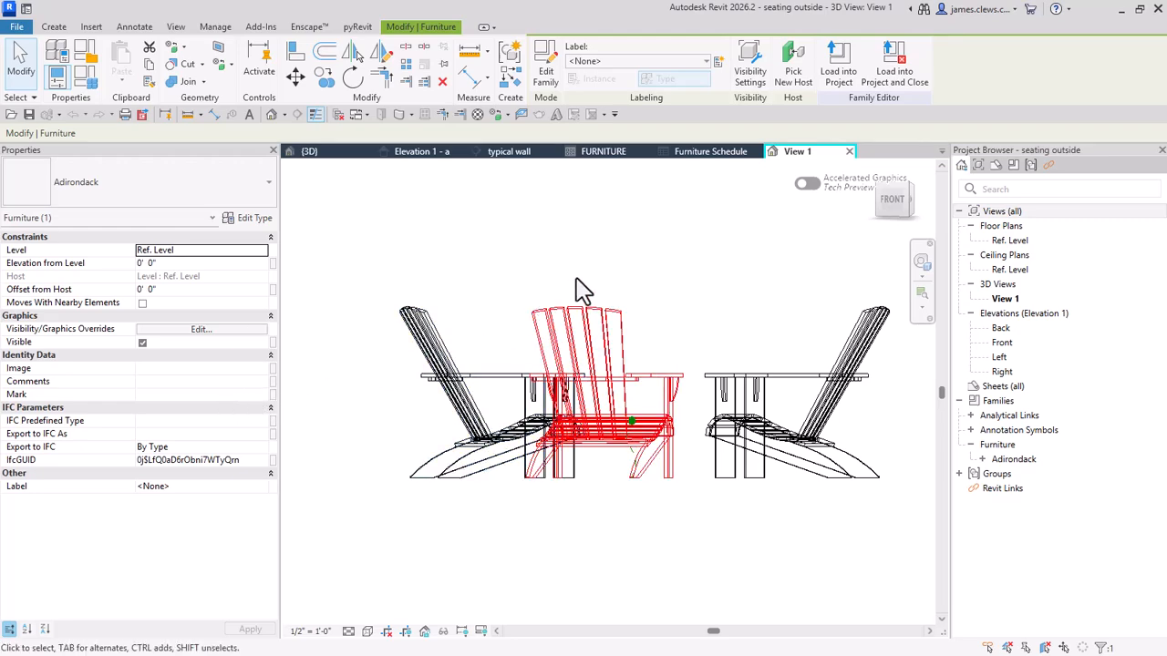
shift+middle_drag(620, 351, 602, 376)
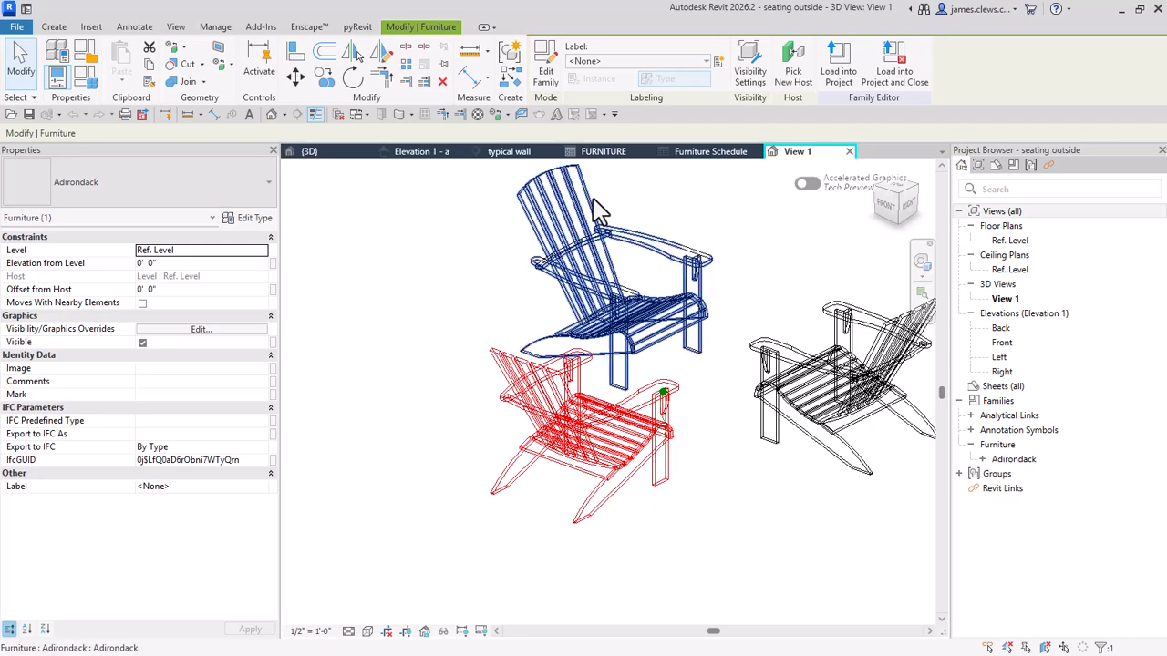
click(554, 73)
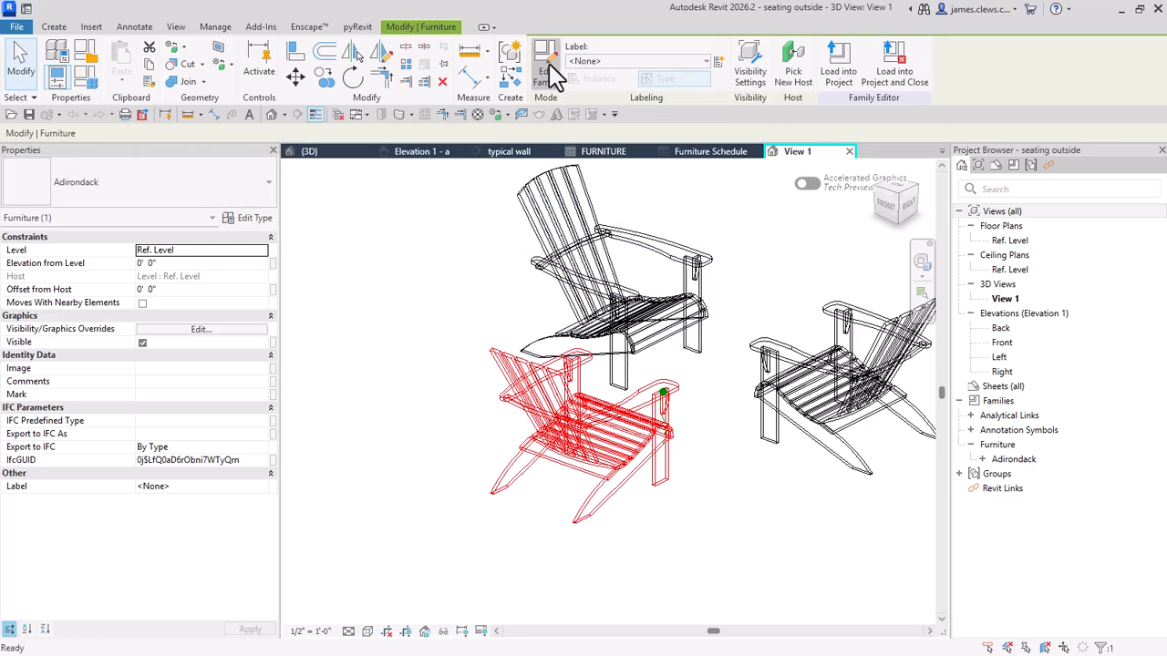